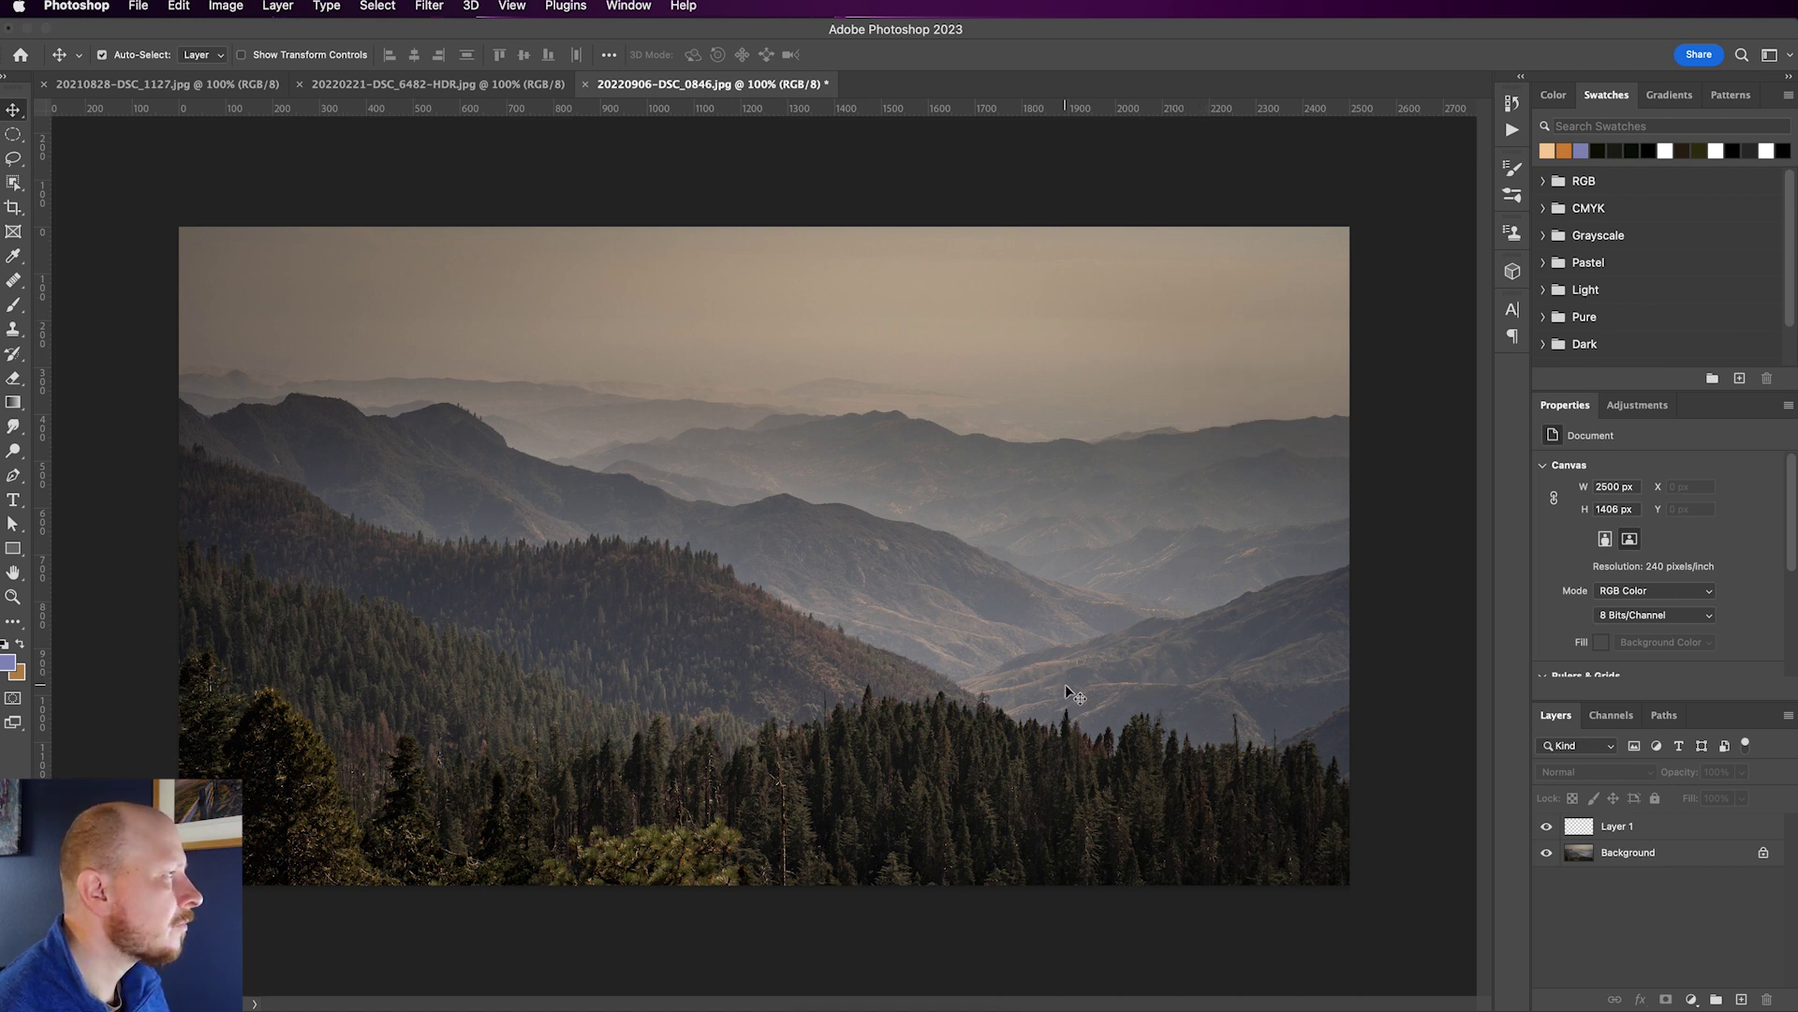
Delete the blank Layer 1 and add a new empty layer named Sun above the Background
click(1648, 833)
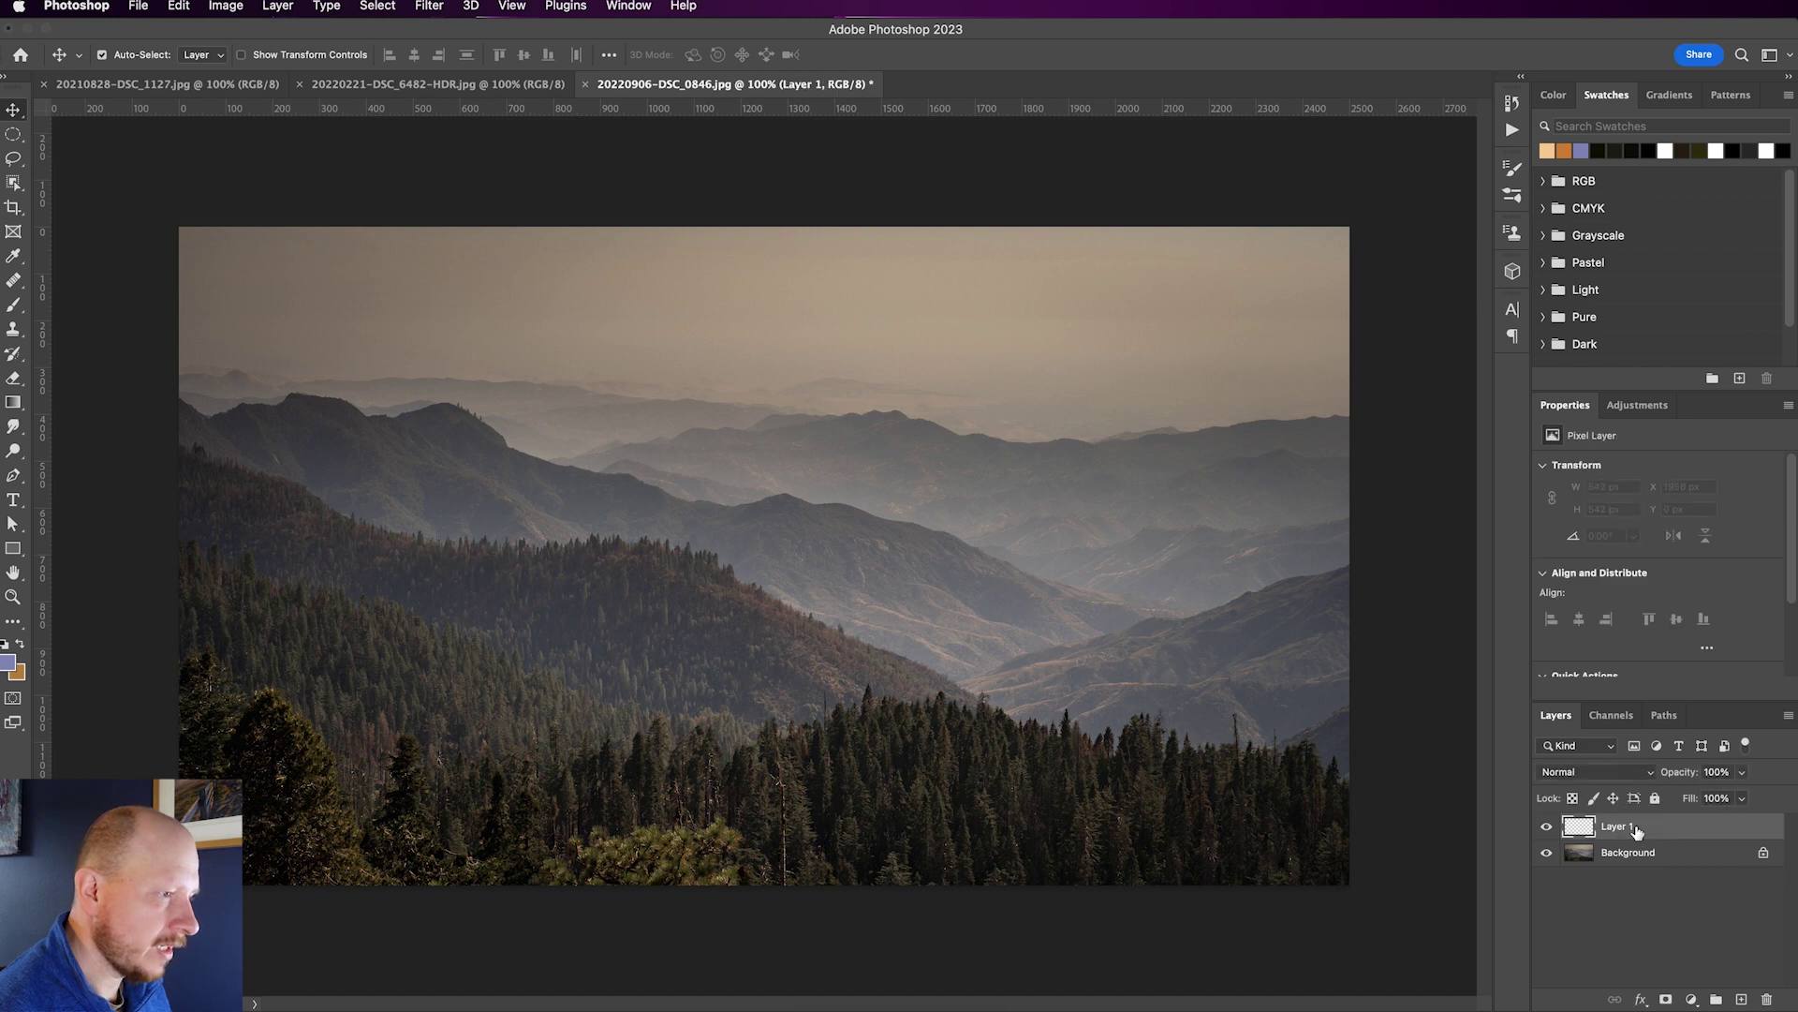
click(1767, 1000)
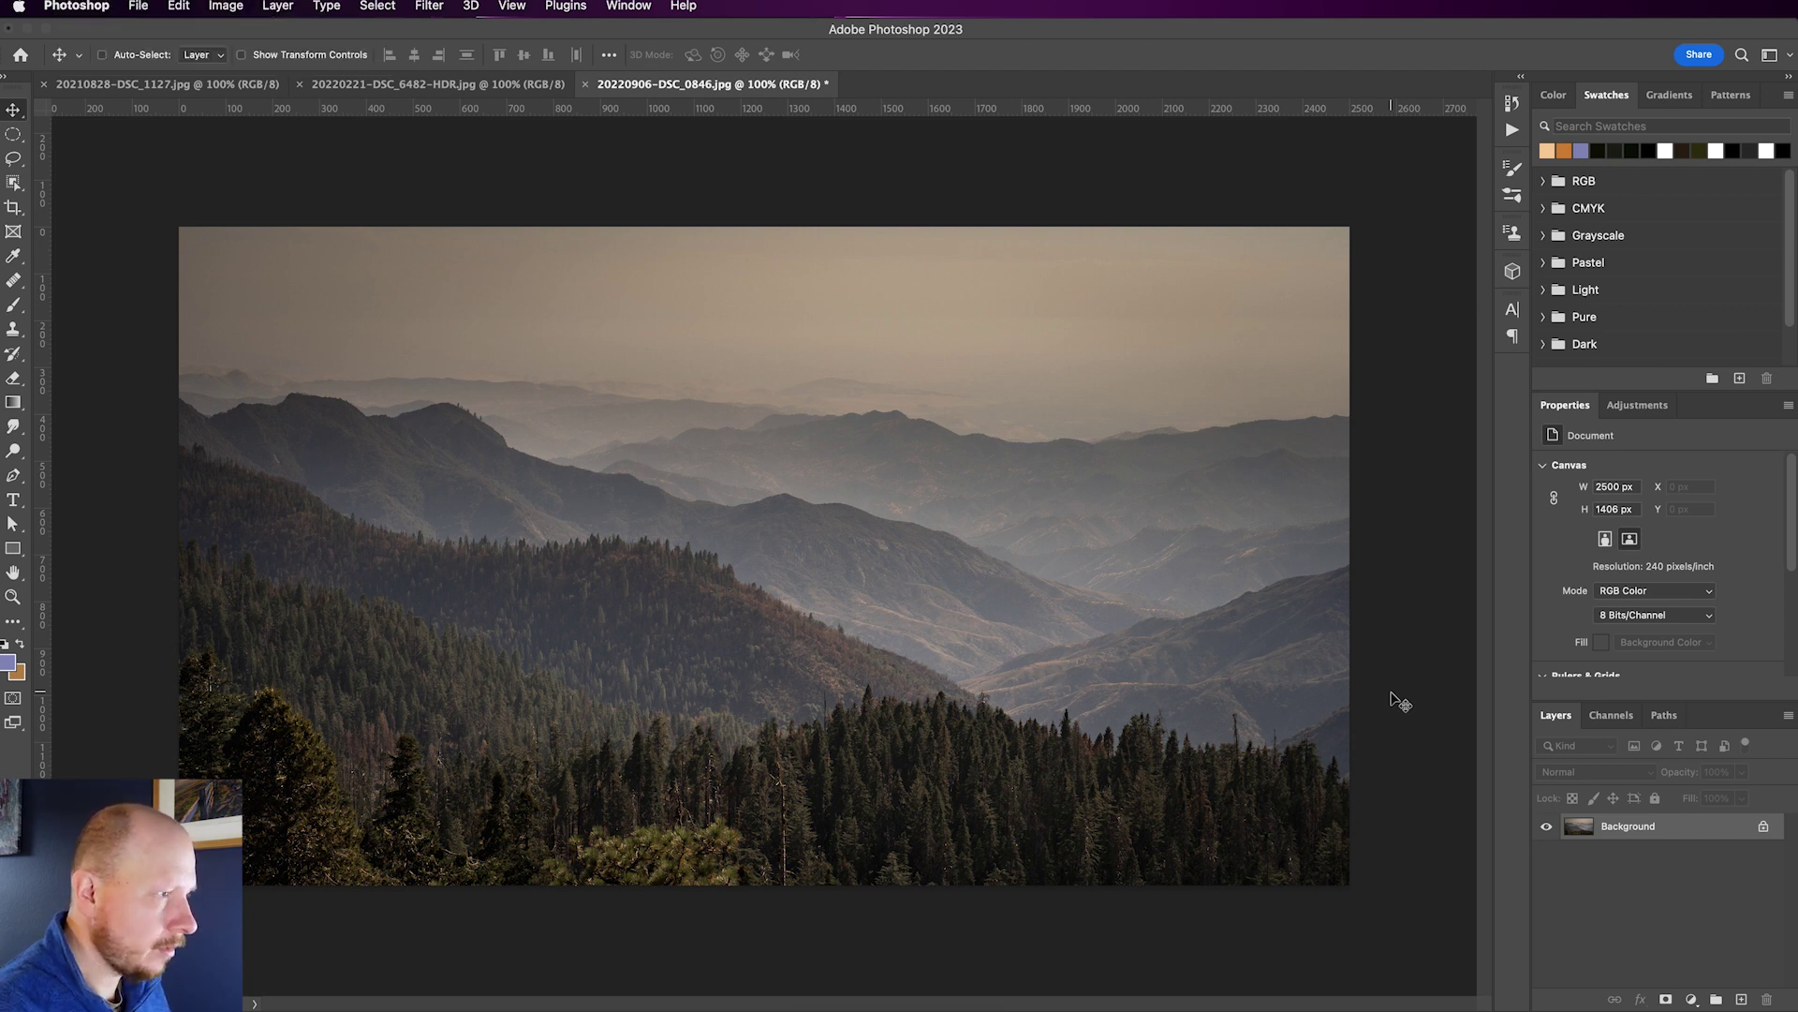
key(super+shift+n)
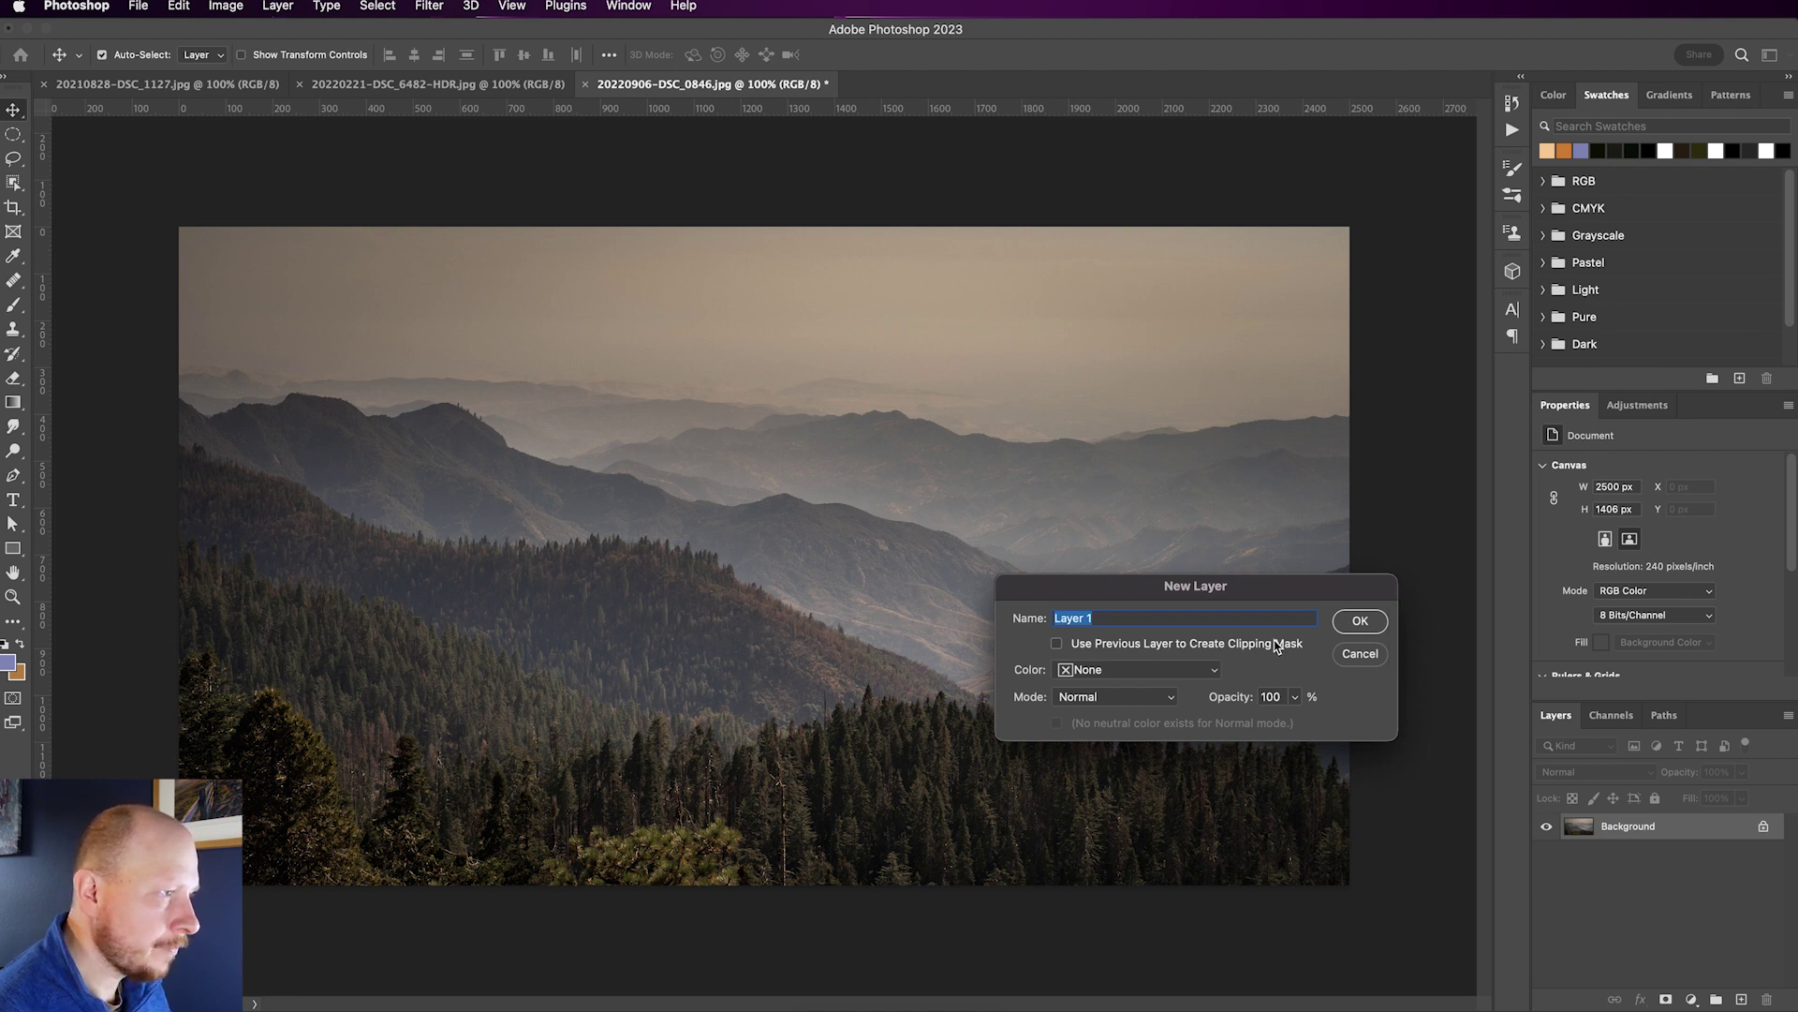
drag(1248, 590, 1009, 499)
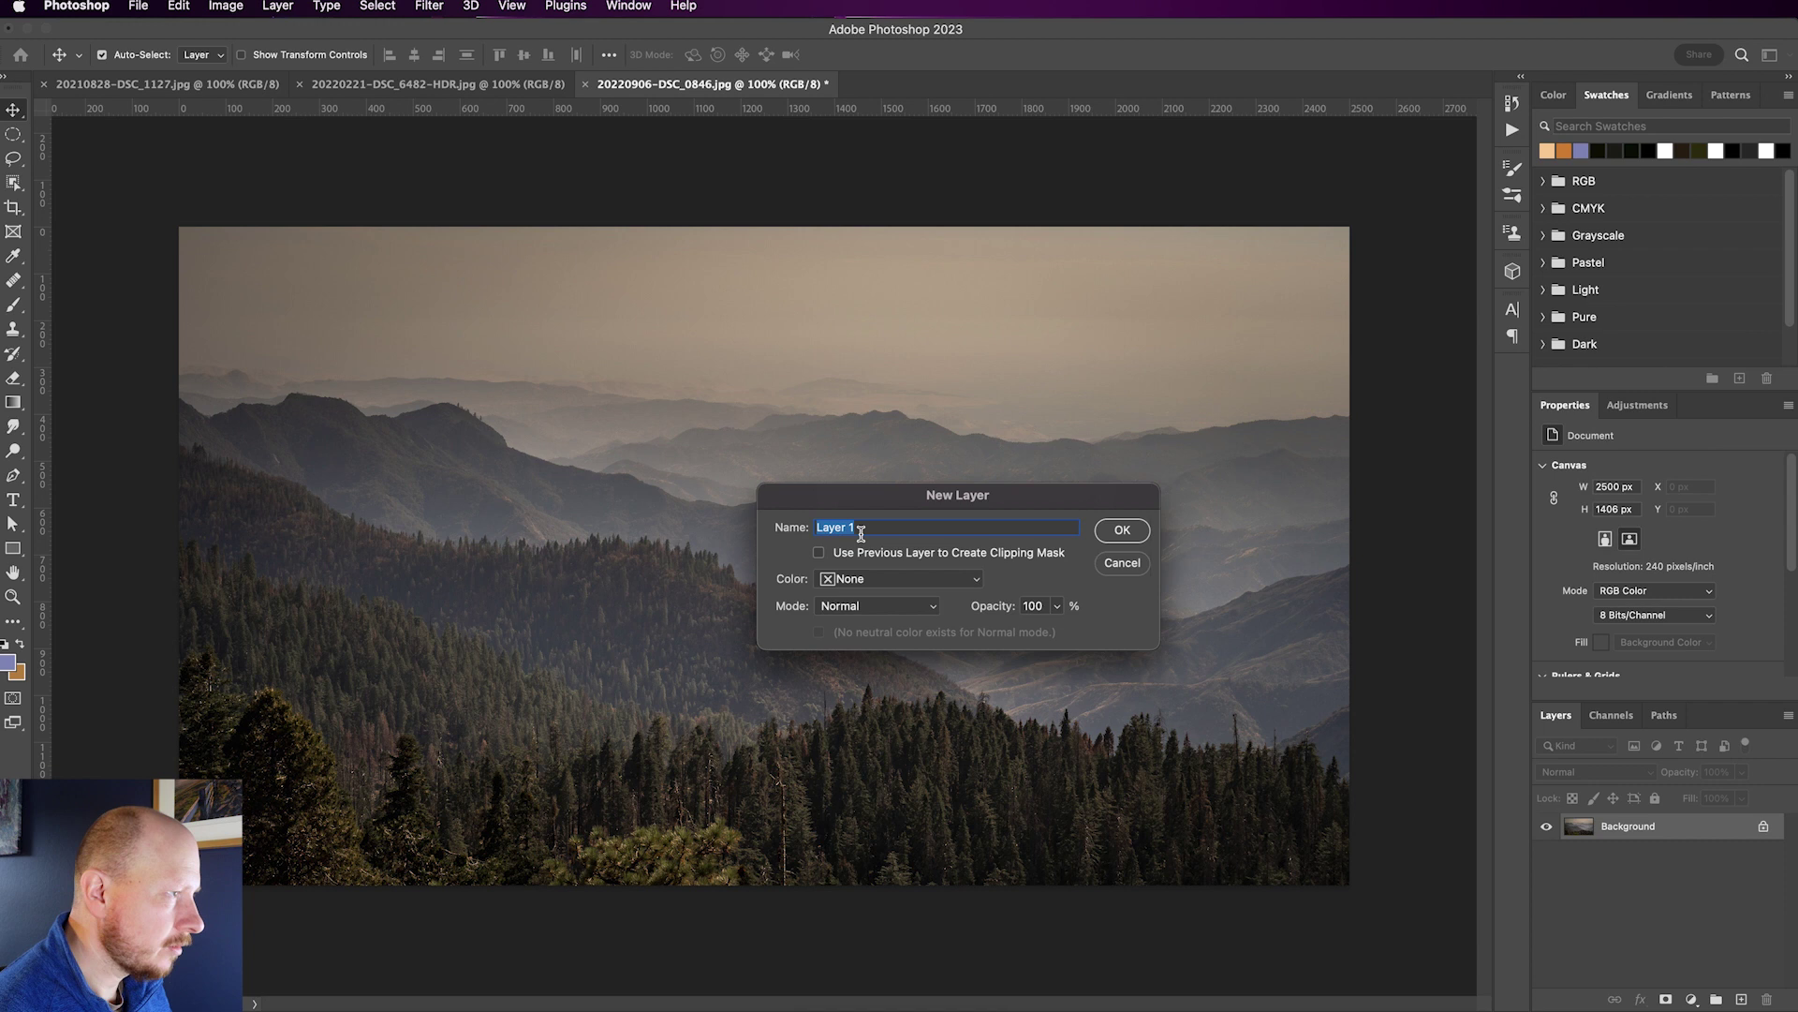
text(Sun)
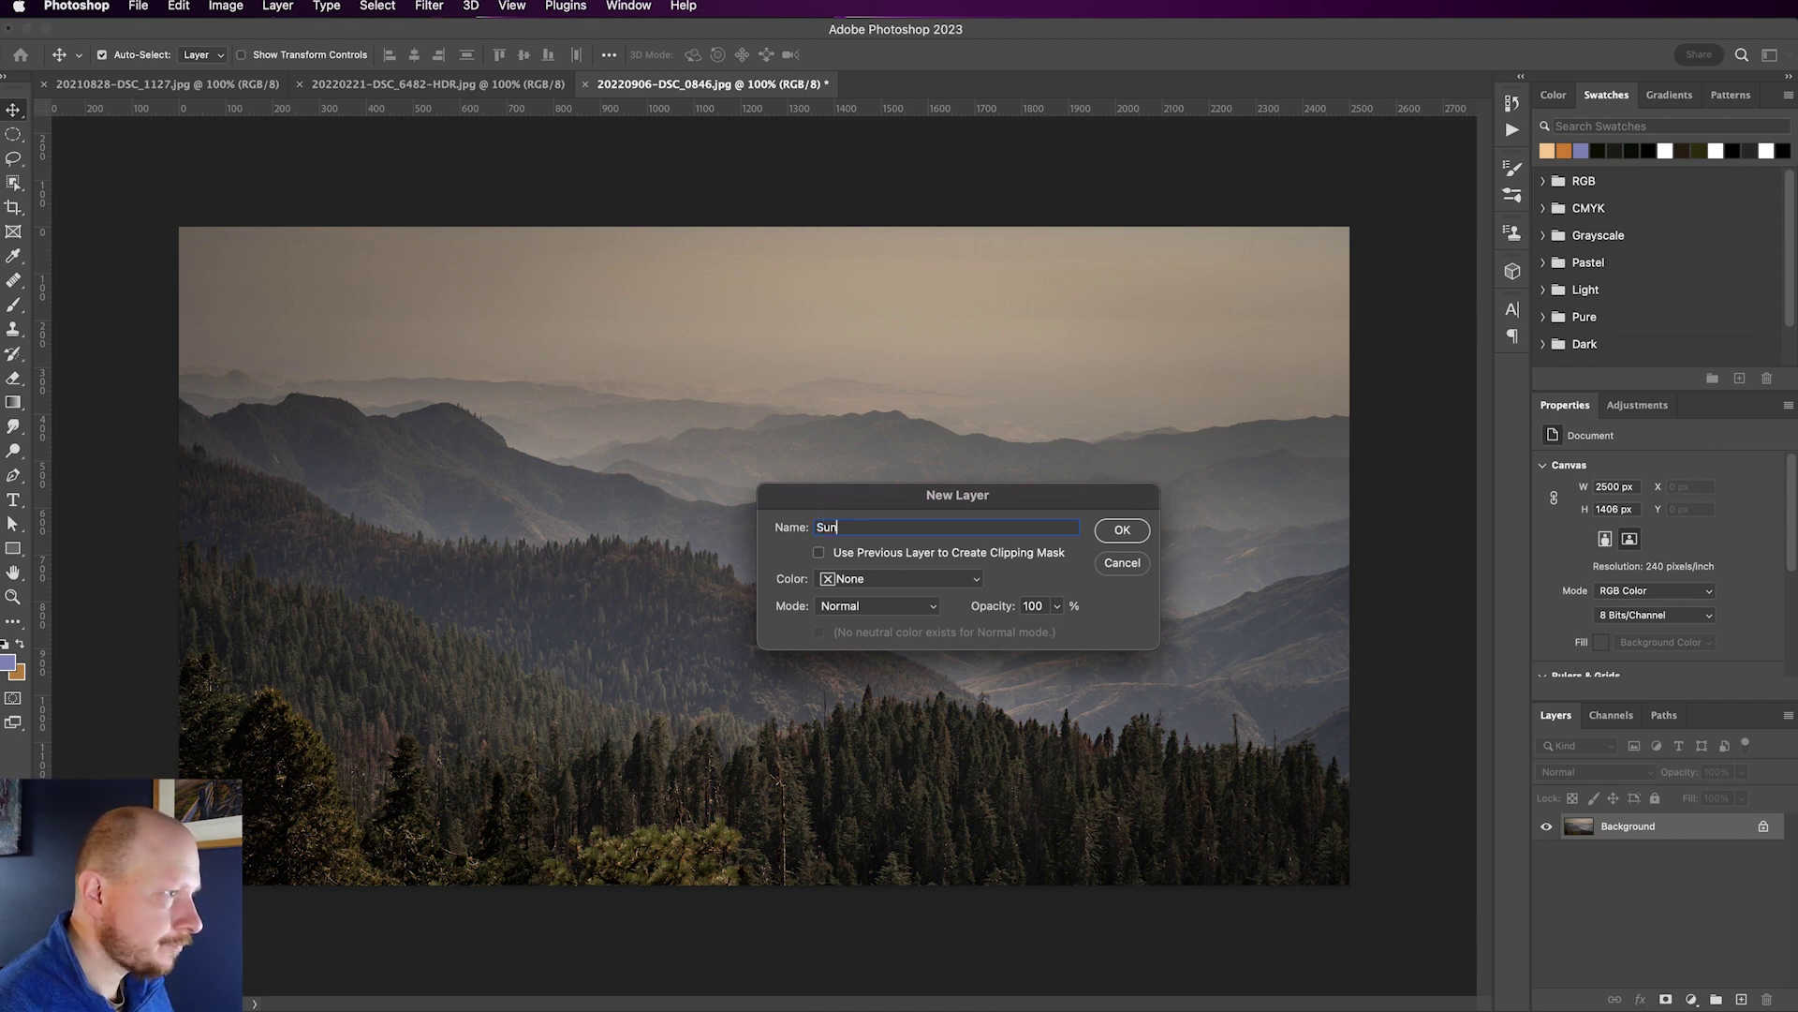
key(Return)
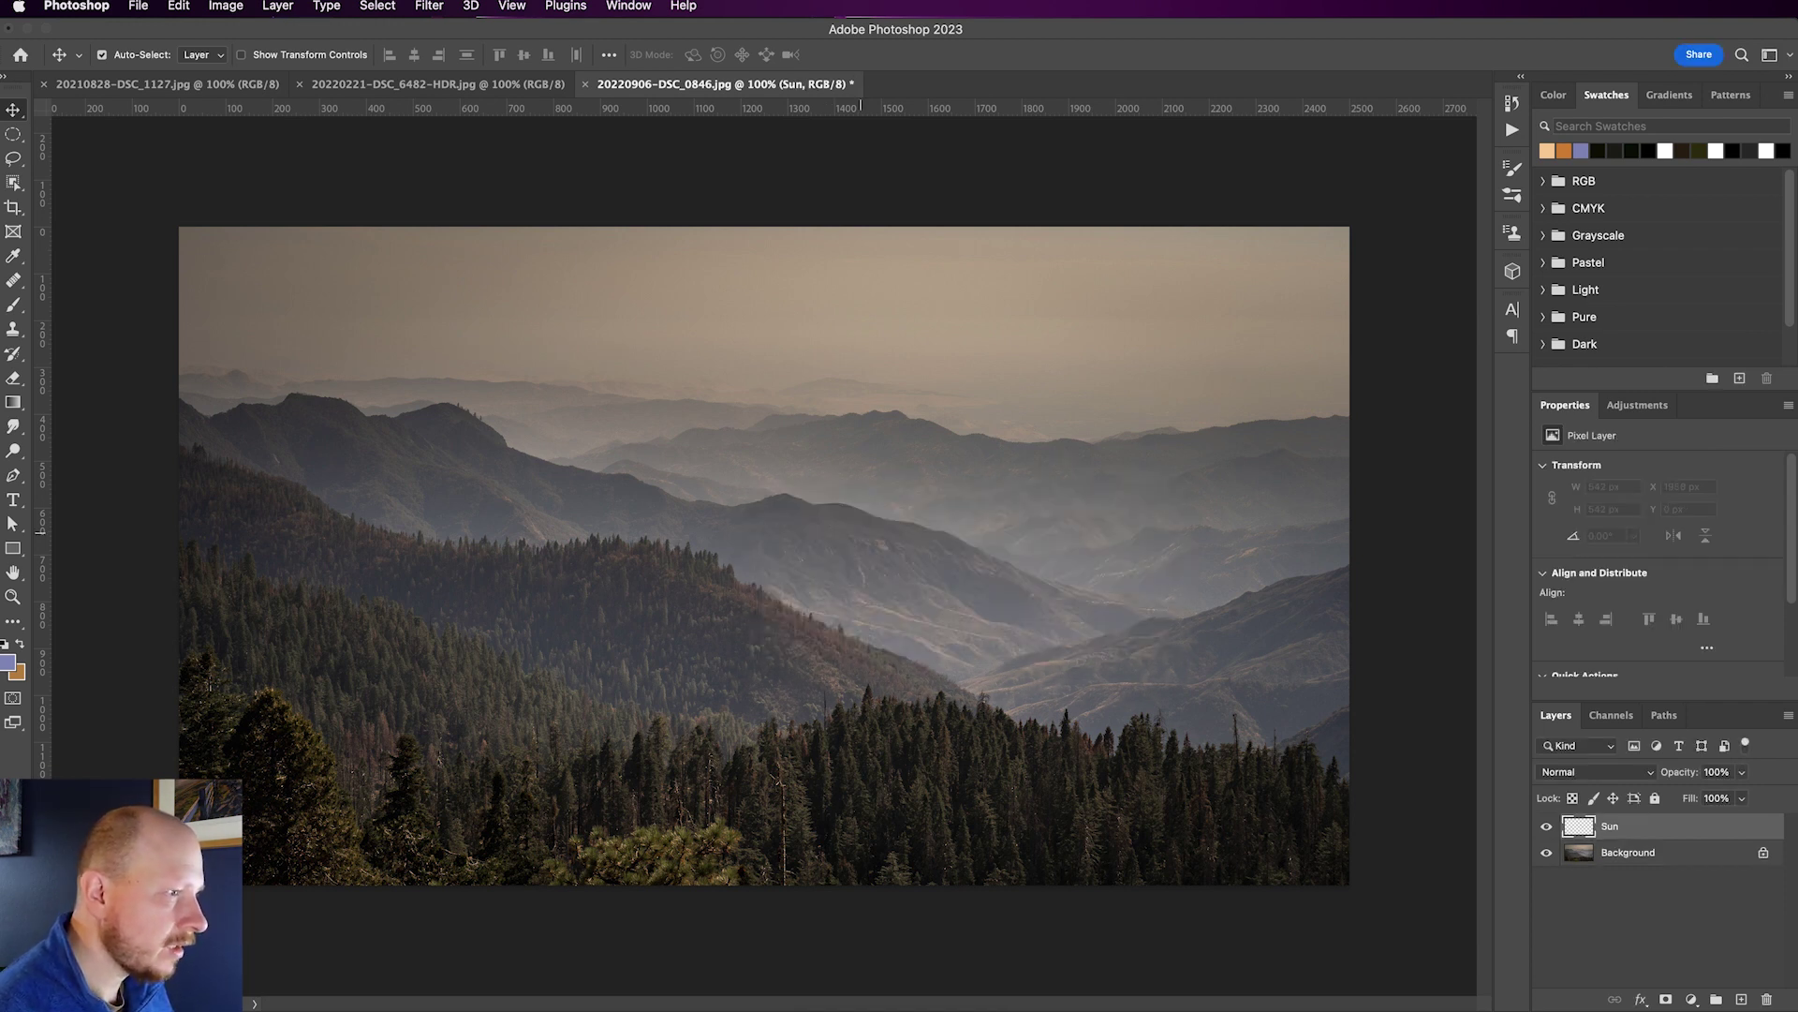
Select the Gradient tool from the toolbar's fill-tool group
click(14, 405)
drag(13, 404, 75, 414)
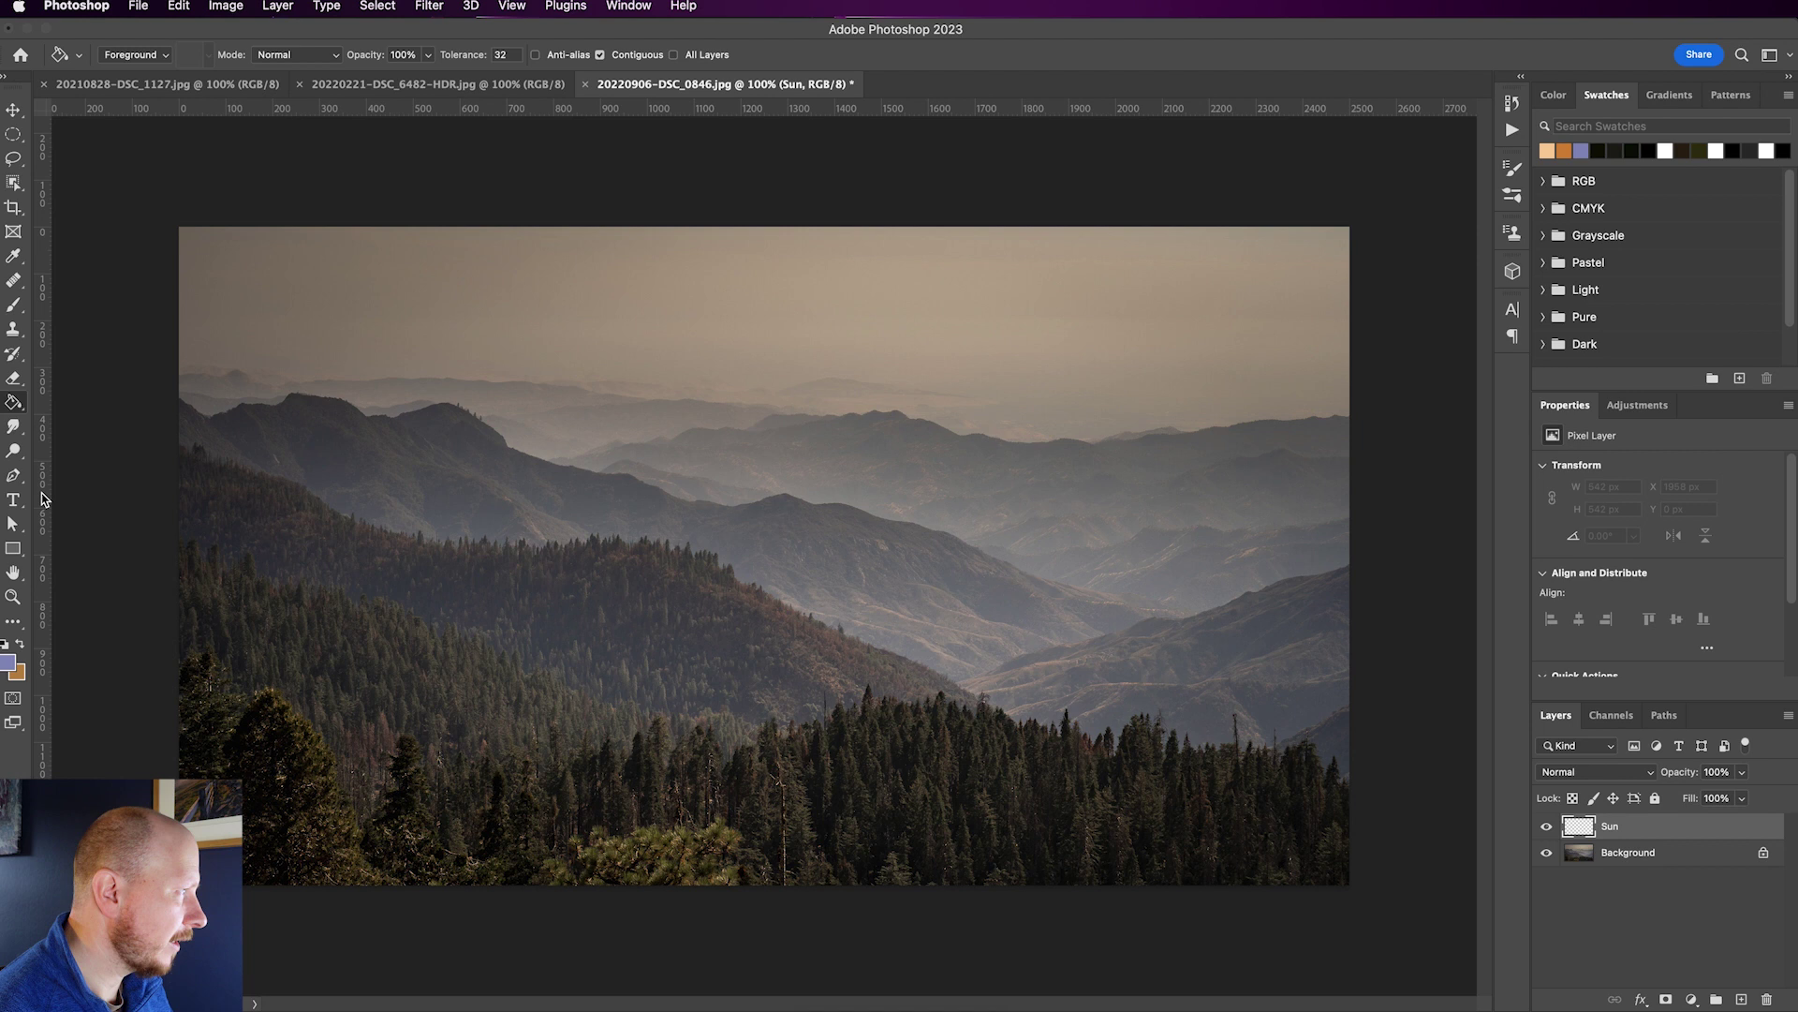
click(14, 406)
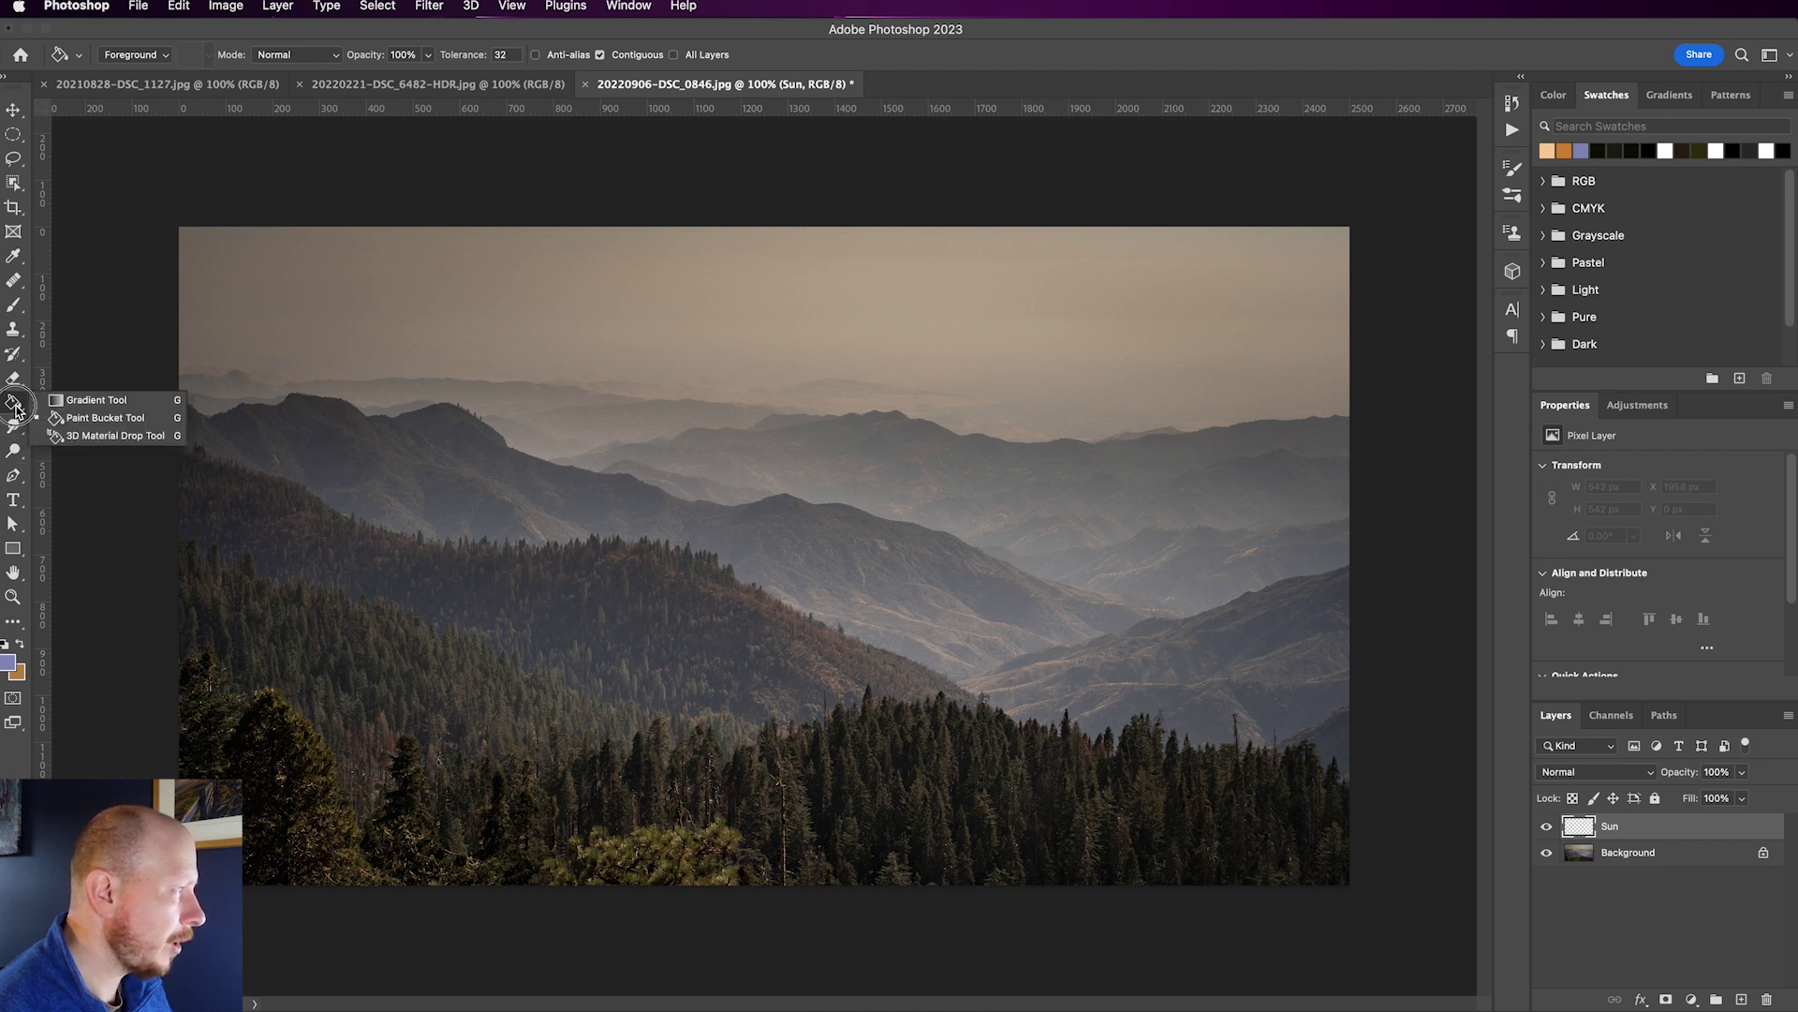
mouse_move(16, 409)
mouse_down()
mouse_move(94, 417)
mouse_move(82, 440)
mouse_move(82, 403)
mouse_up()
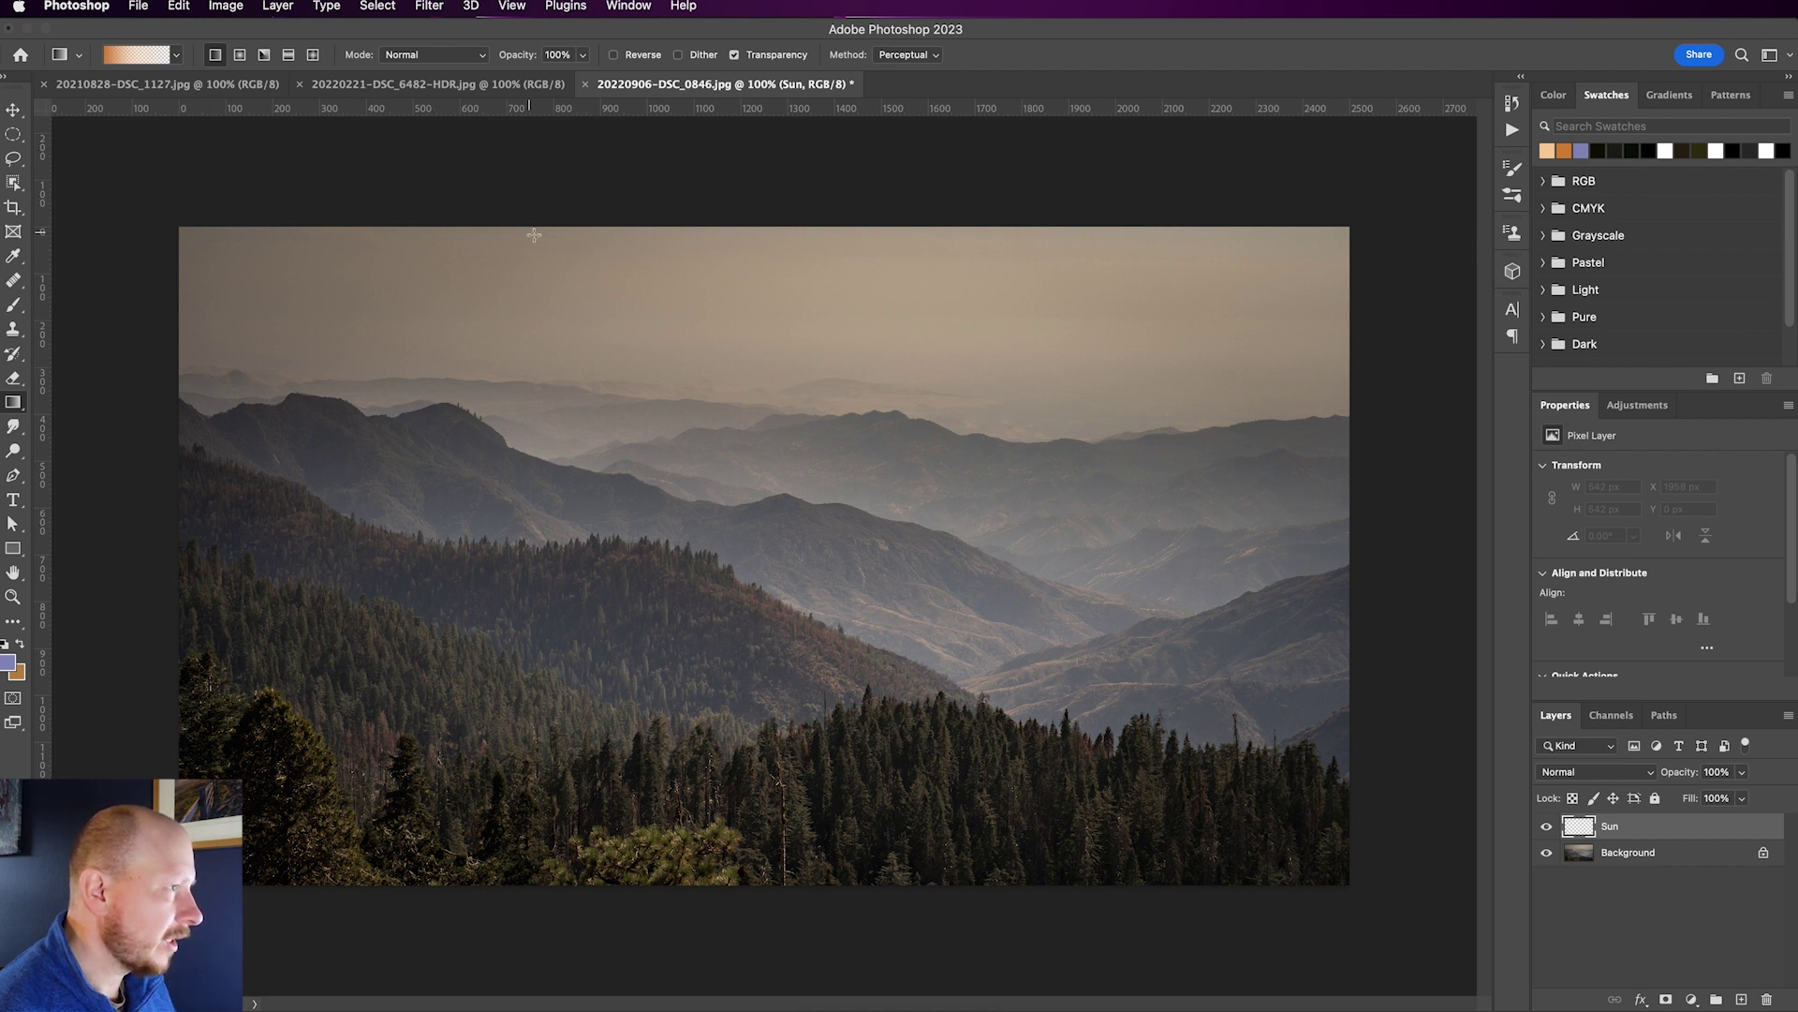
Drag a diagonal and a downward test gradient on the photo, undoing each one
drag(1144, 296, 562, 622)
key(super+z)
drag(631, 303, 644, 789)
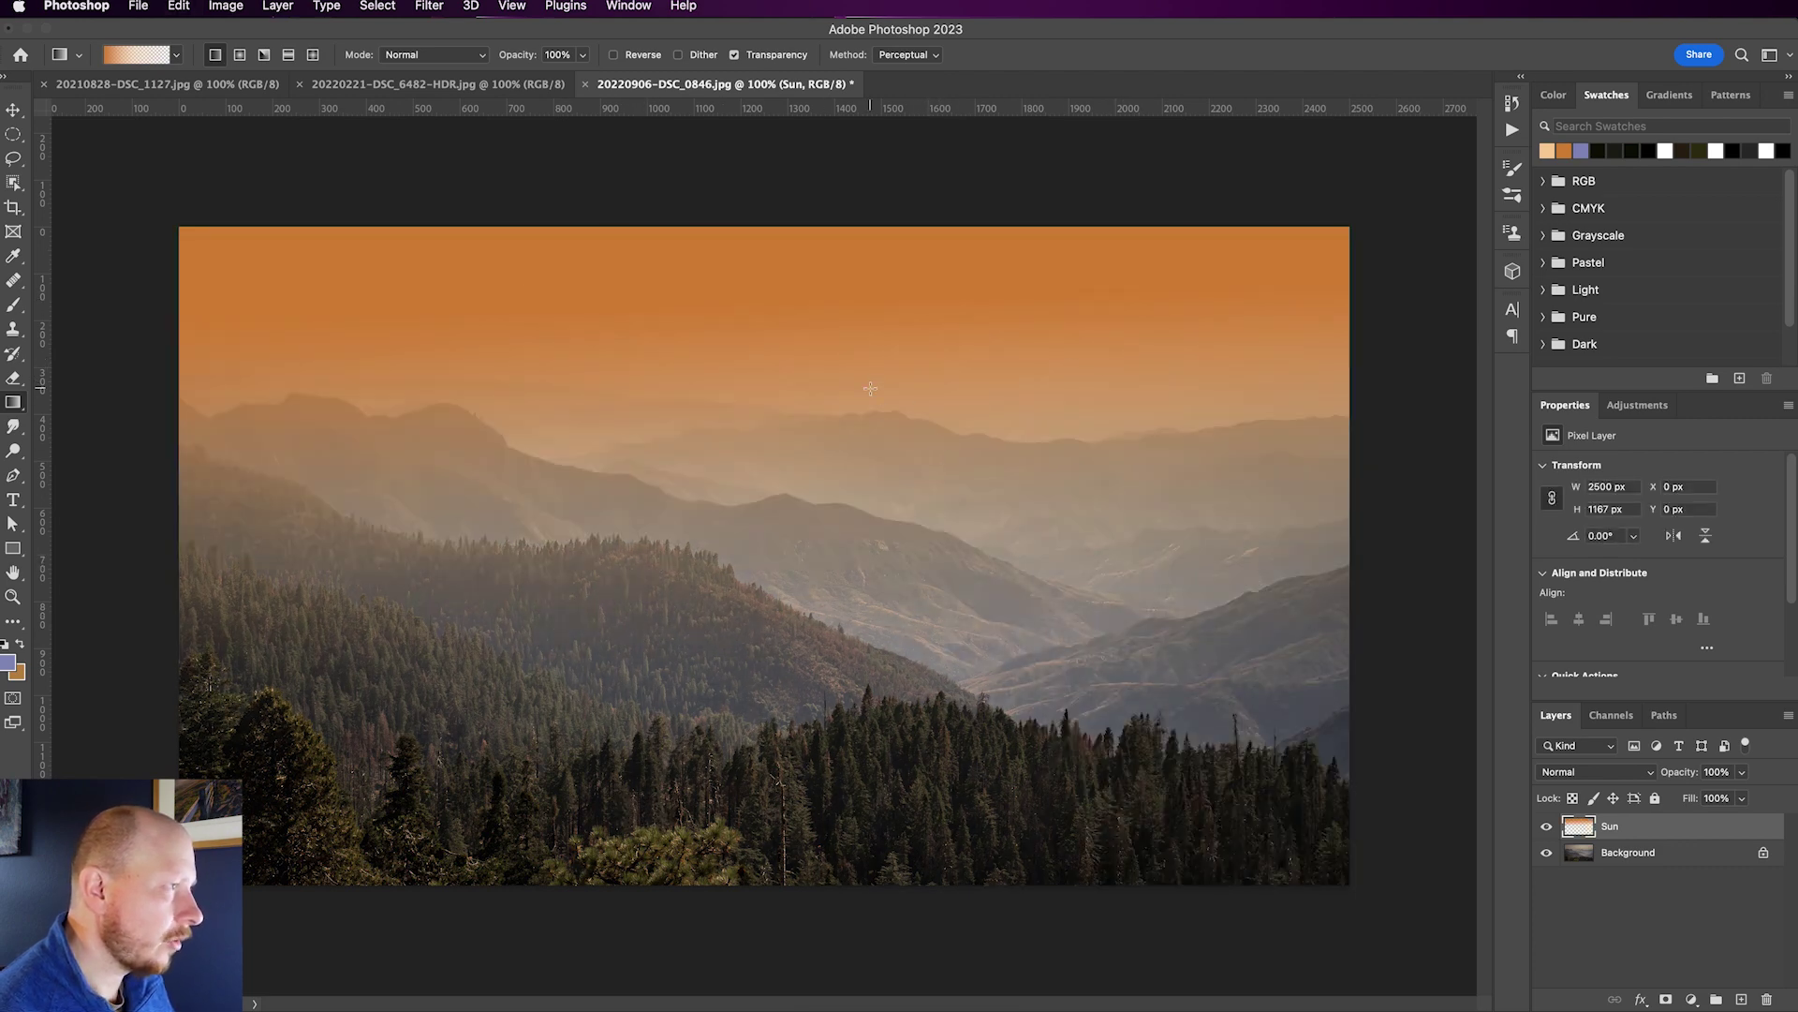
key(super+z)
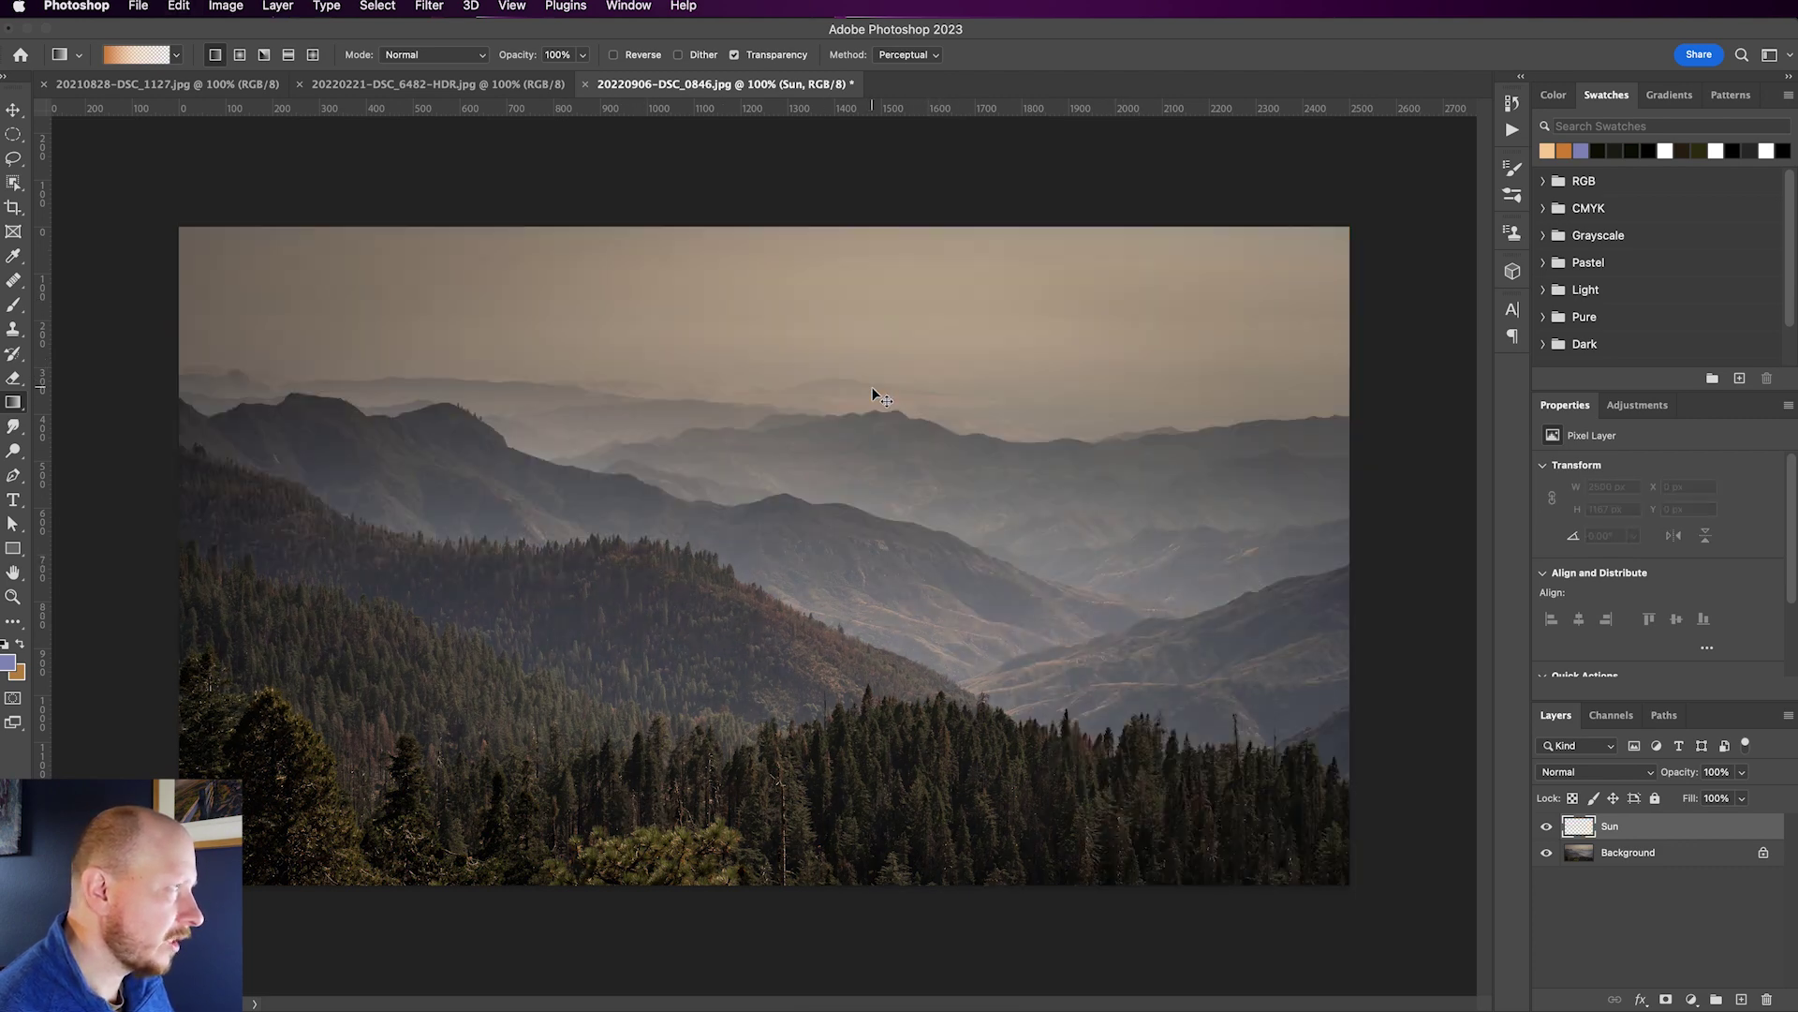
Open the Gradient Editor and check the opacity stops at 100%, 42% and 0%
click(140, 55)
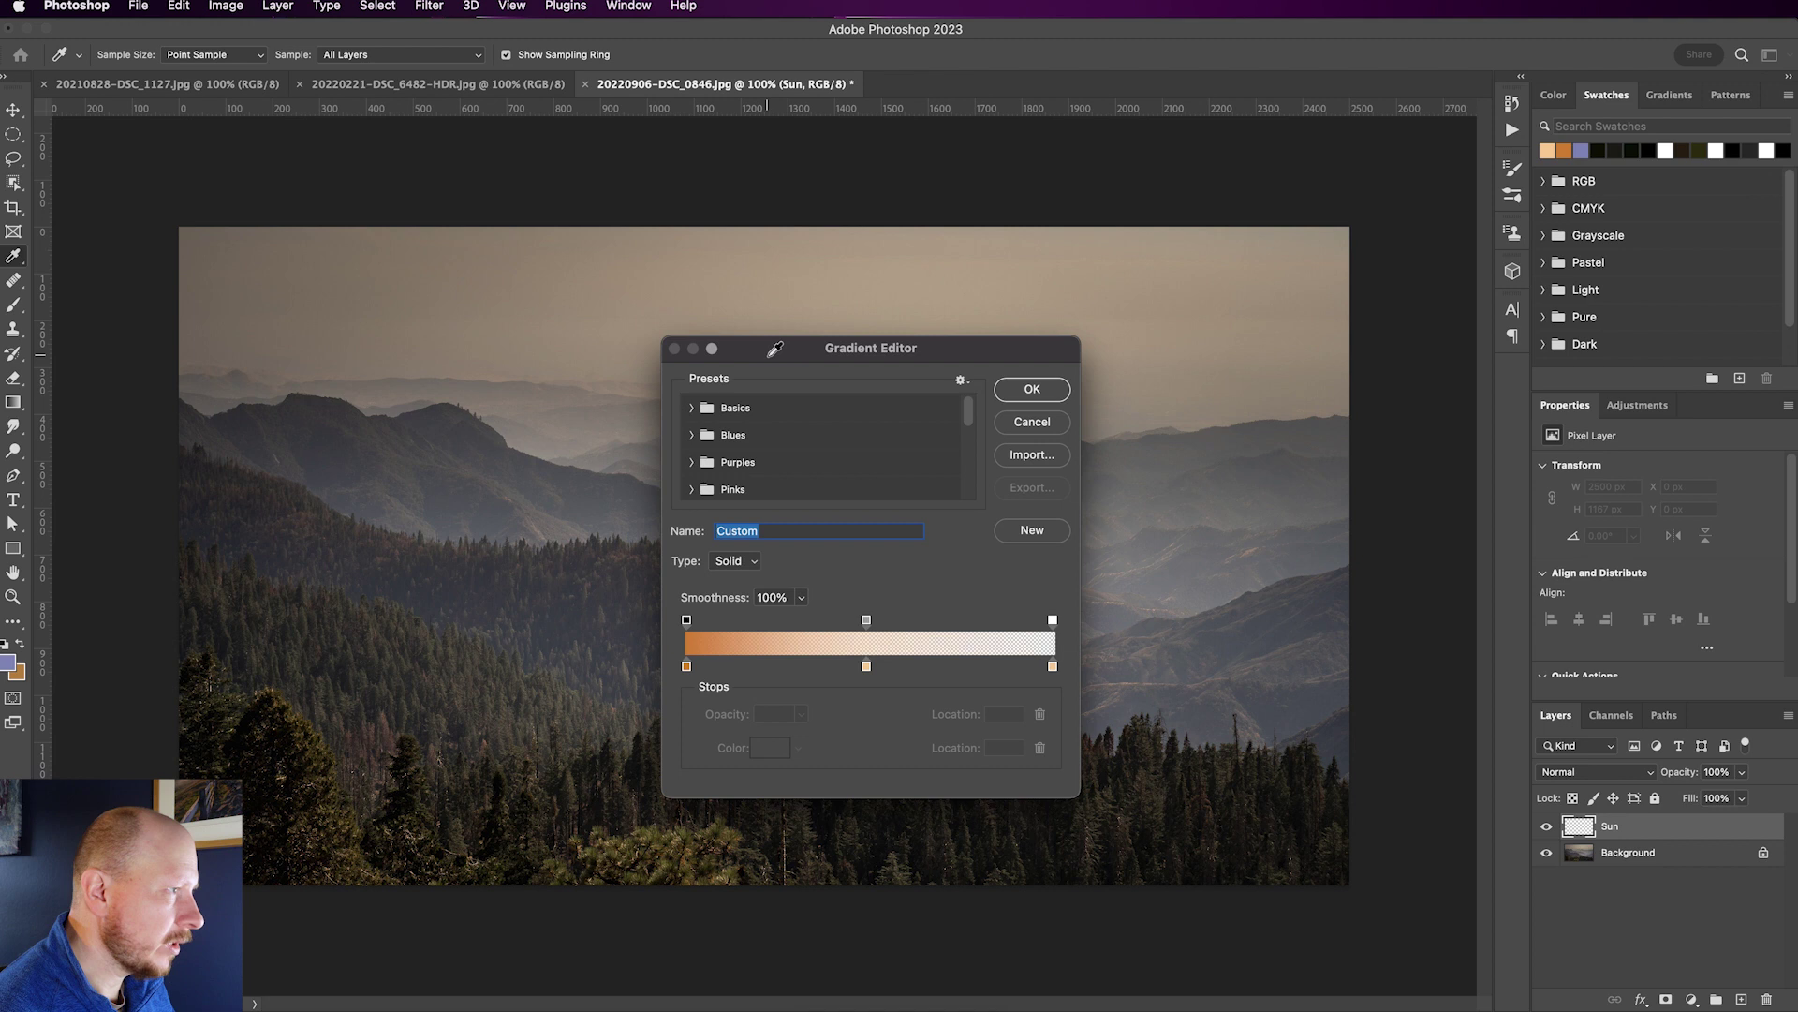
drag(768, 351, 786, 303)
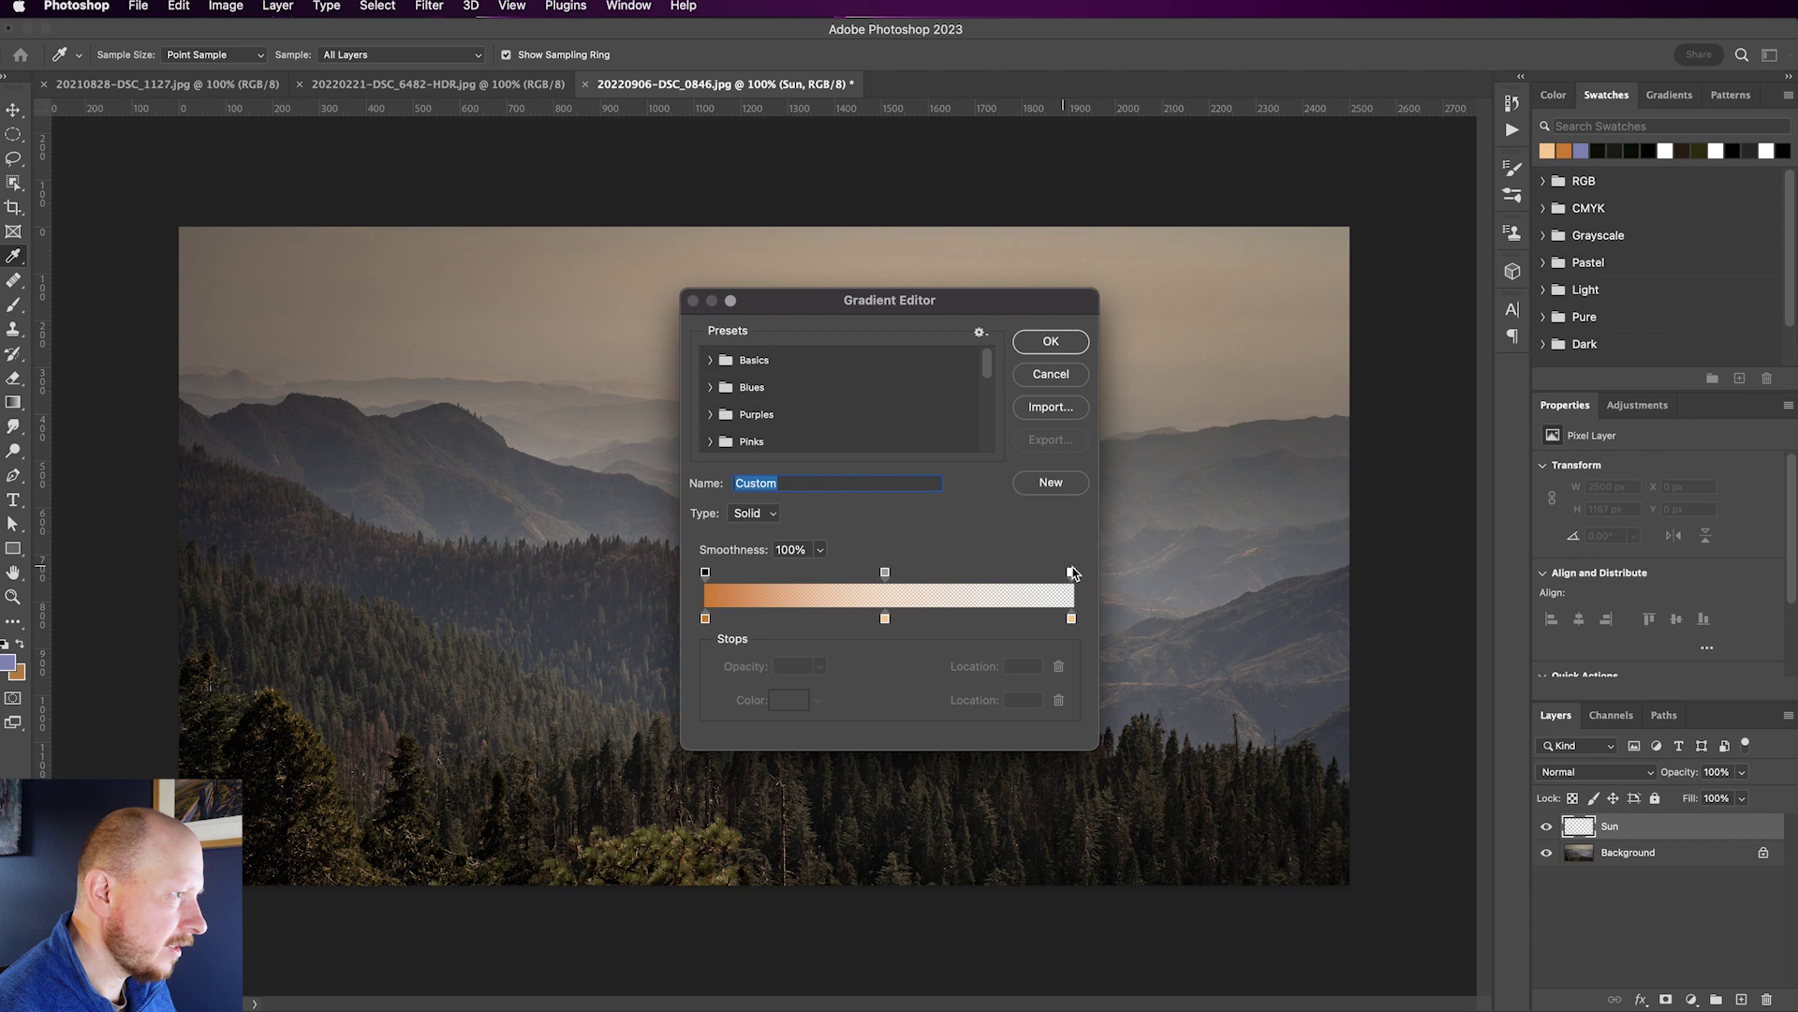
click(706, 573)
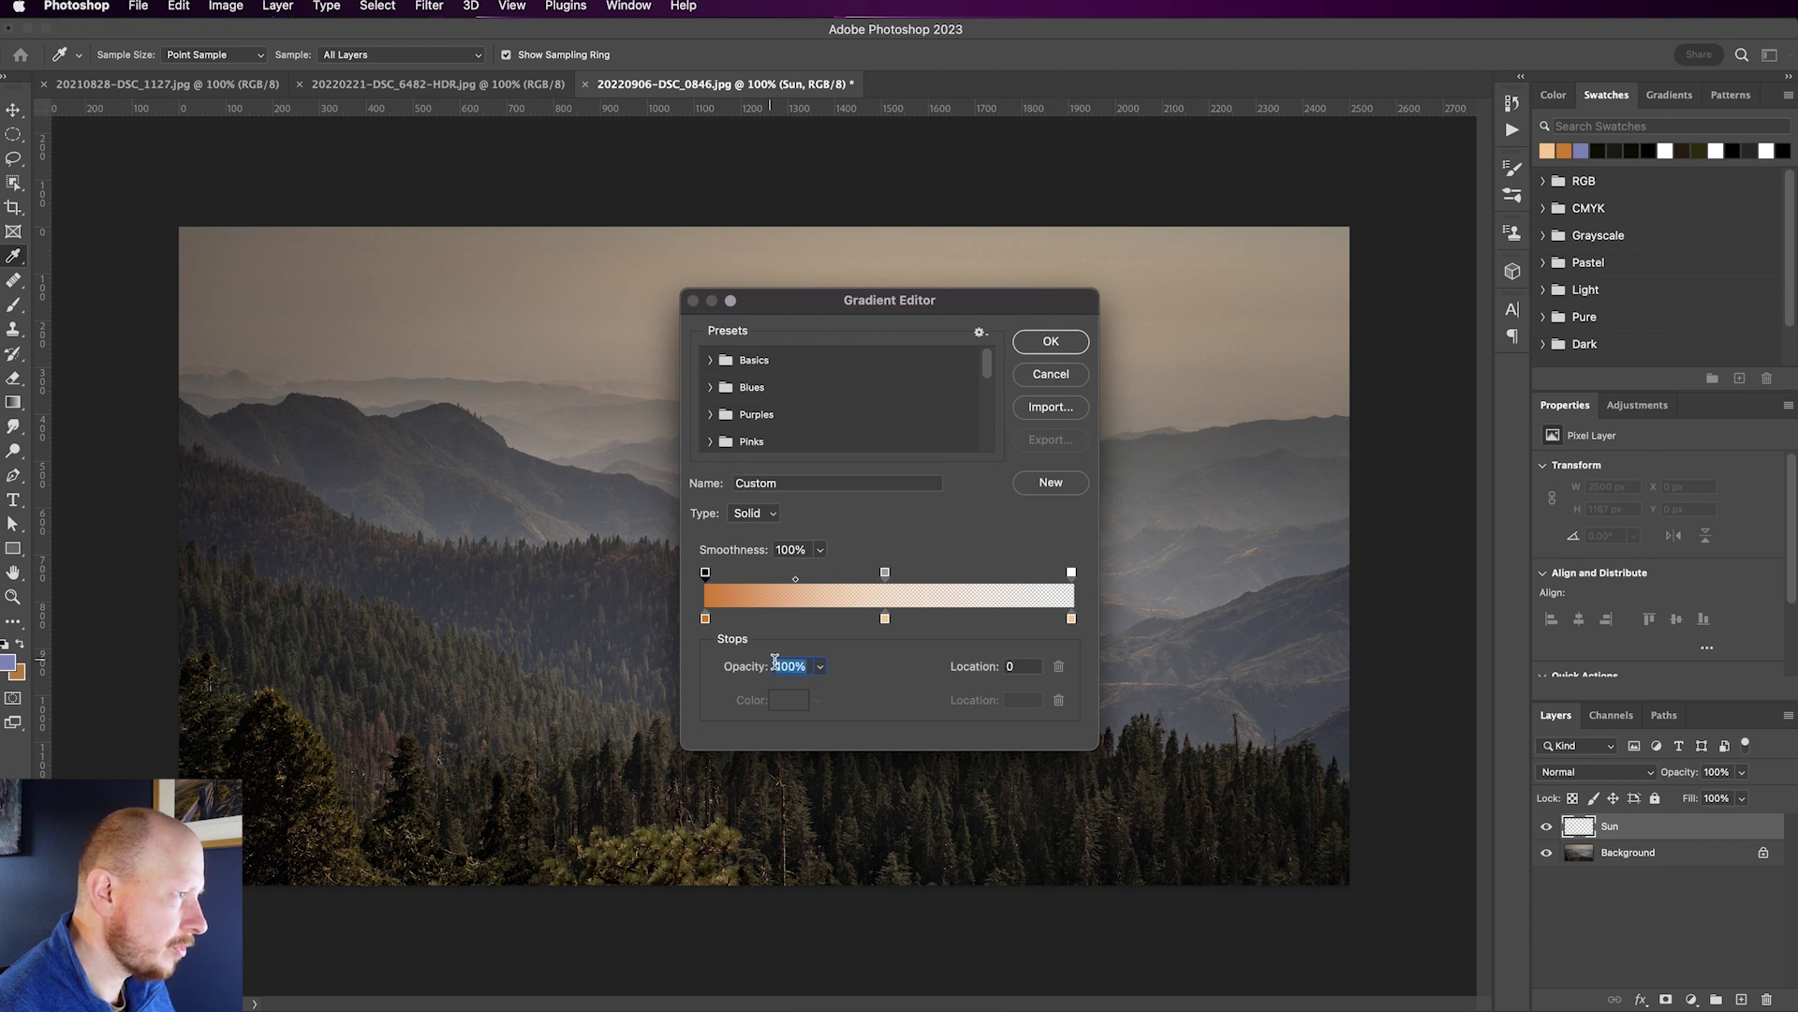
click(885, 572)
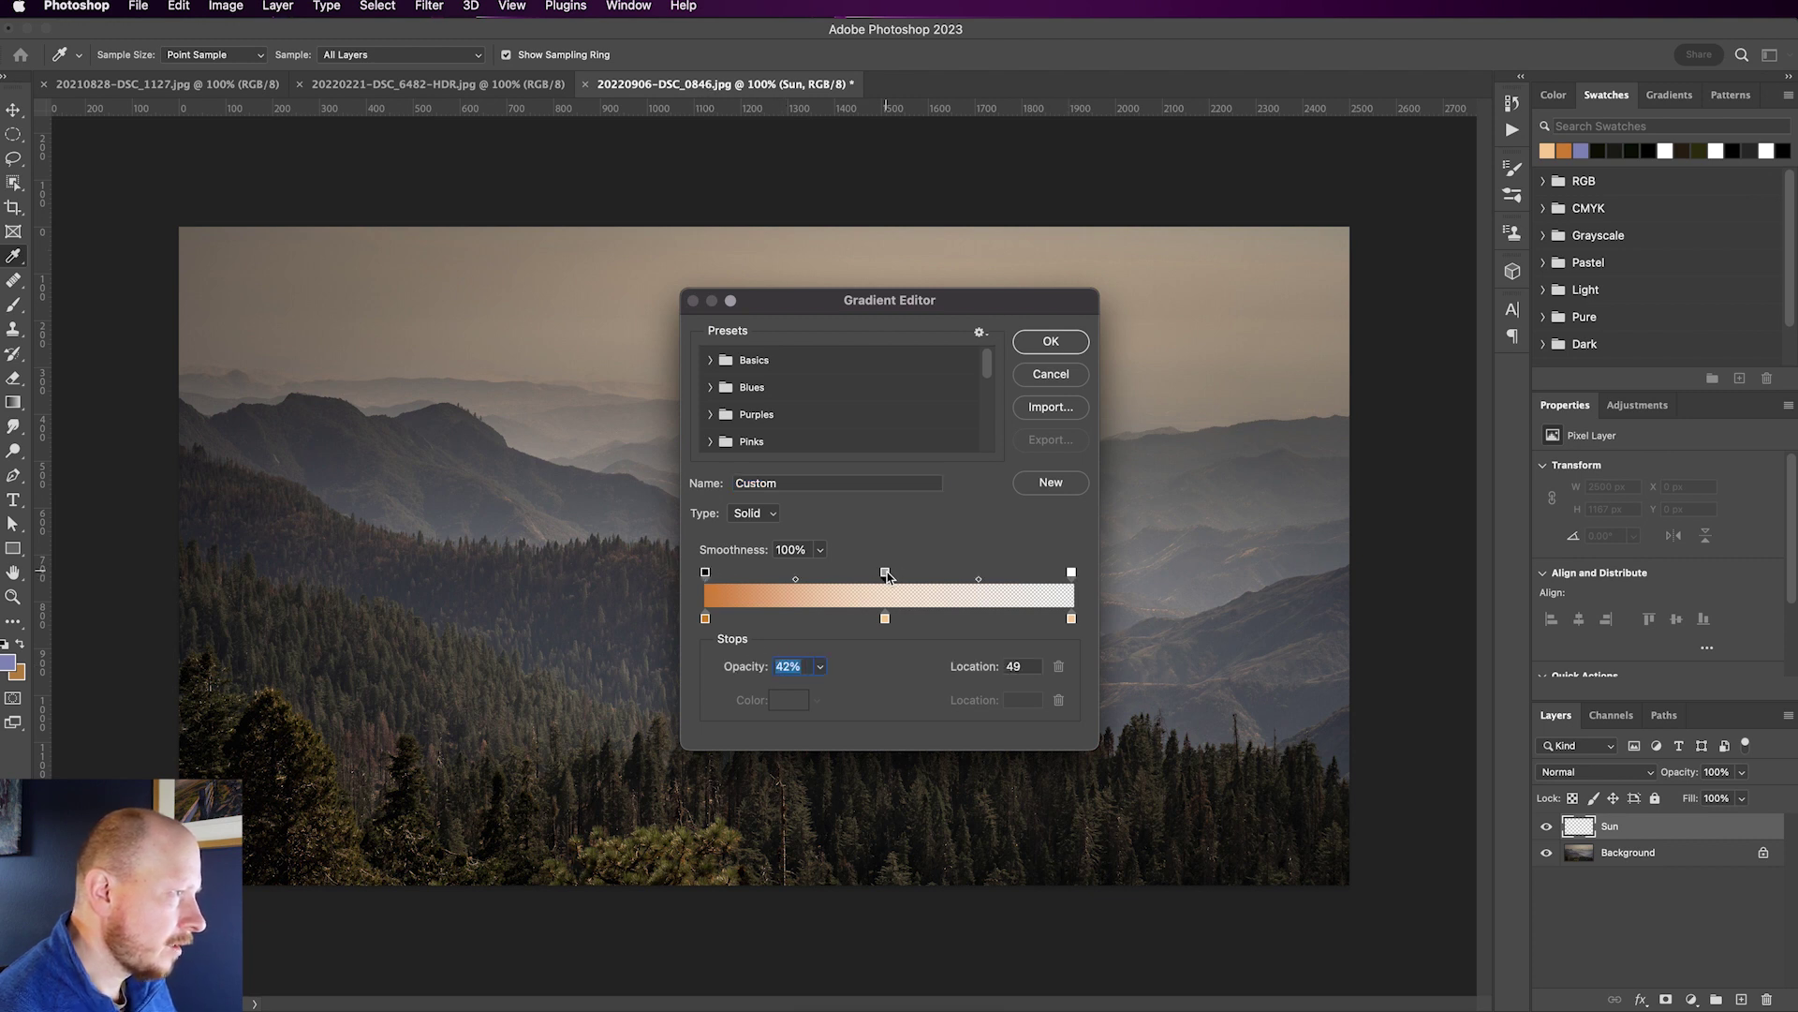
click(1071, 573)
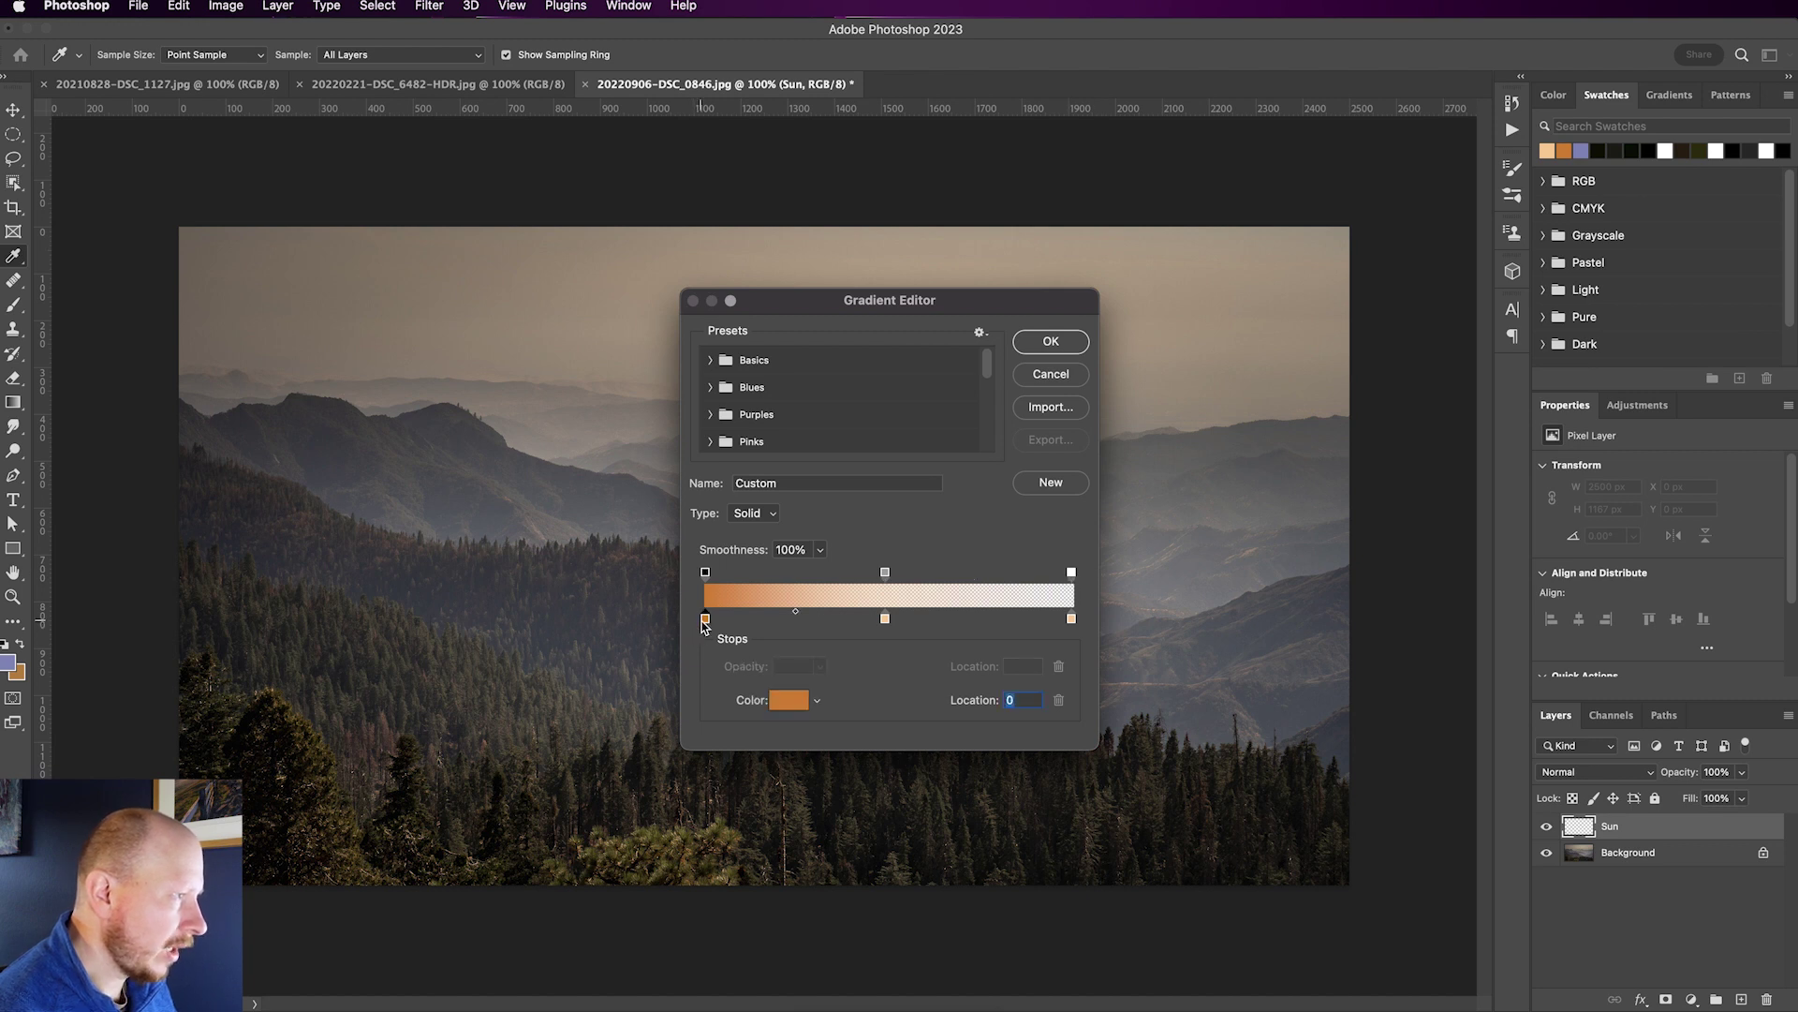
Review the peach and right-end colour stops, then open the colour picker for the orange starting stop
click(885, 620)
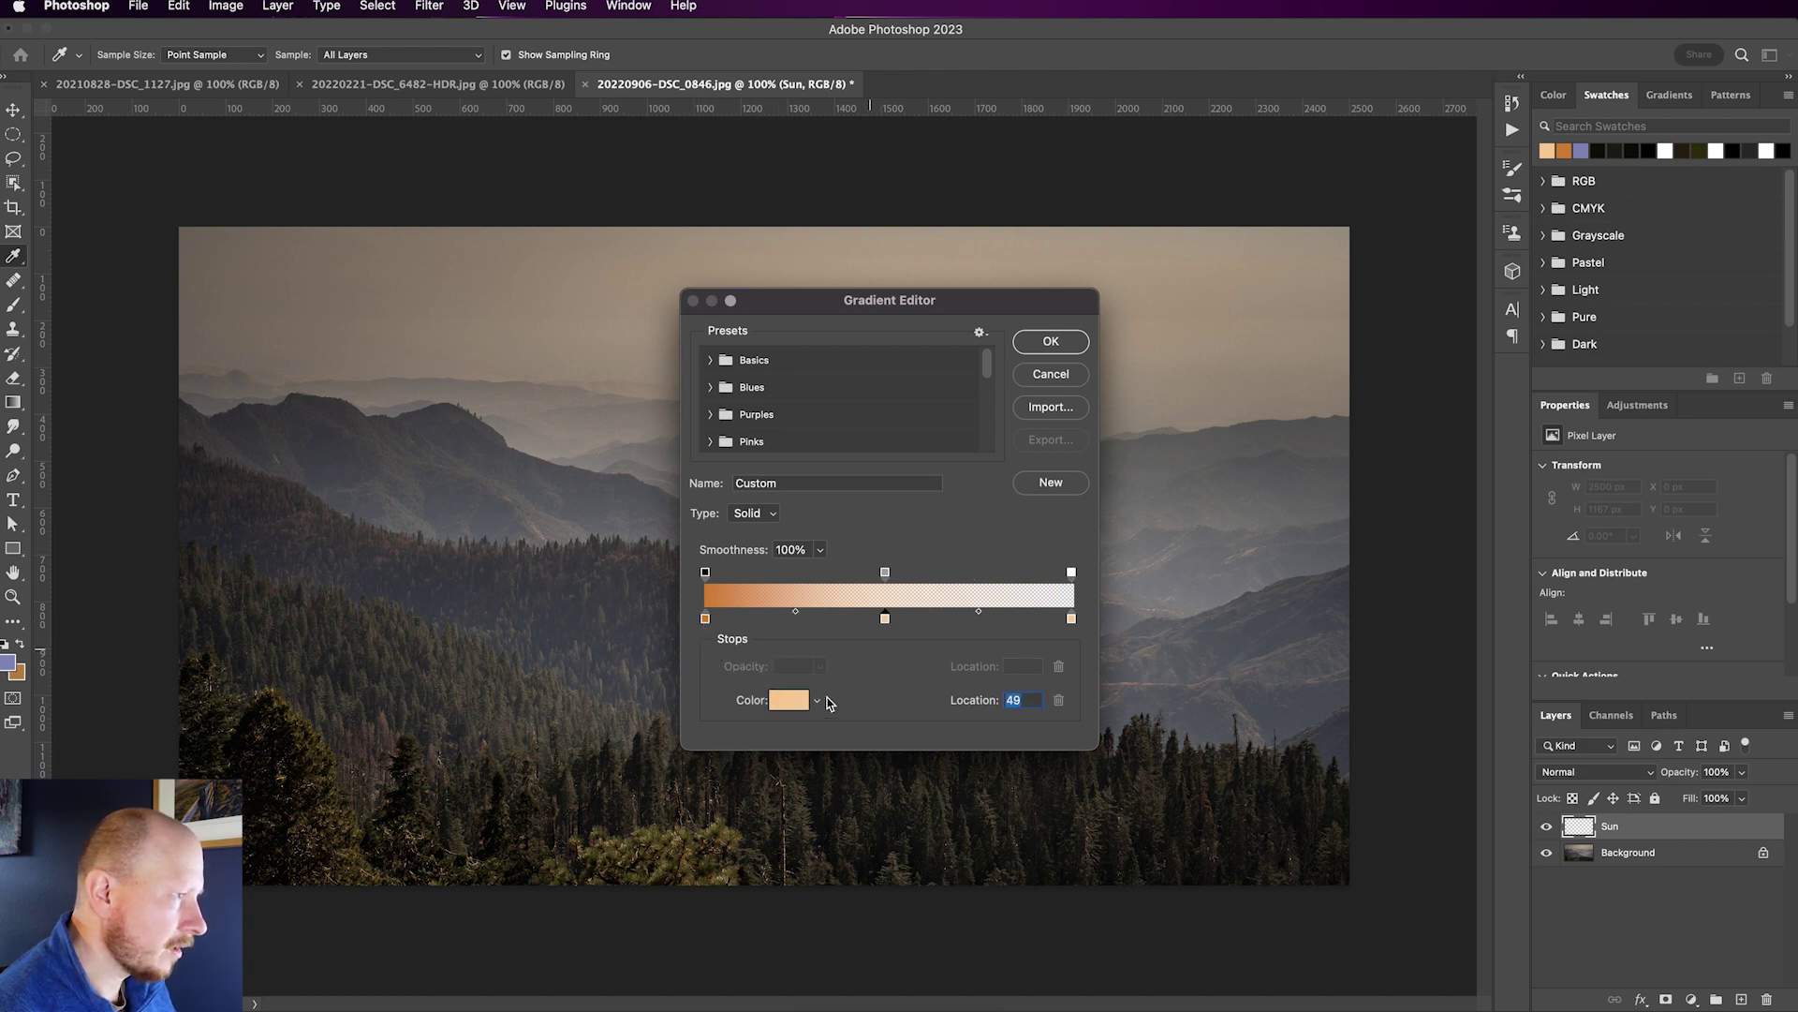
click(1072, 620)
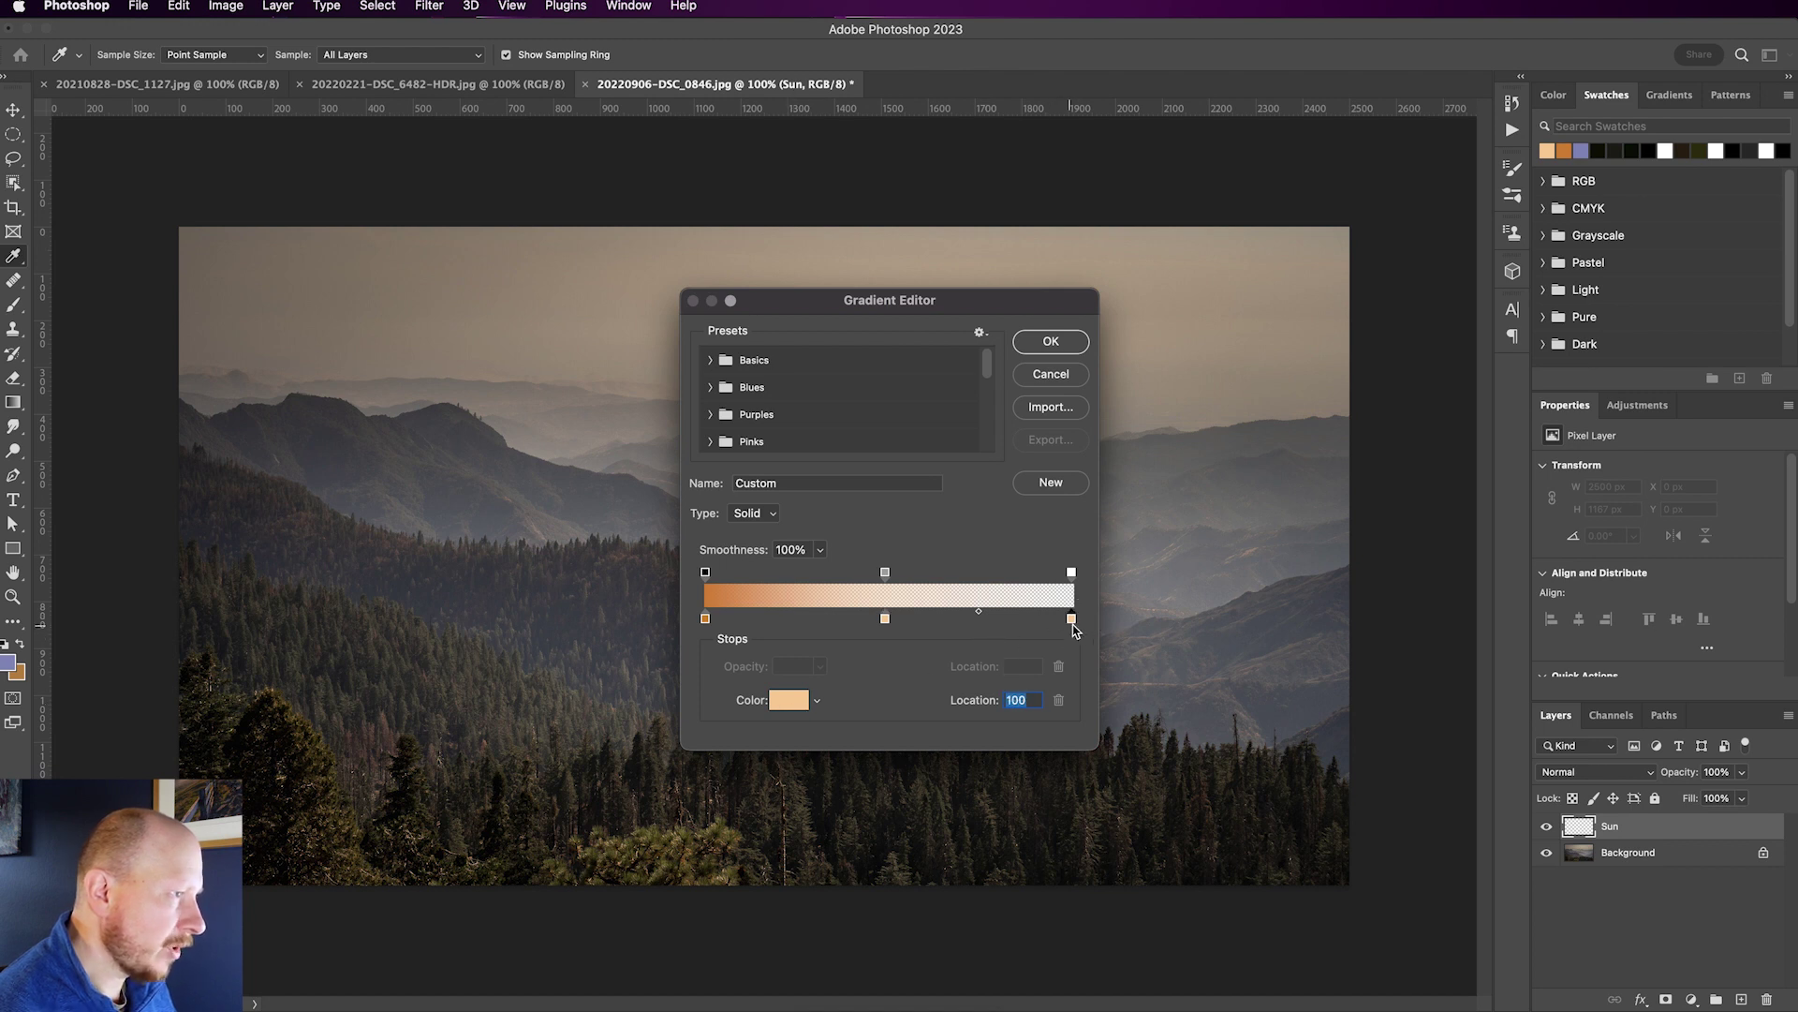
click(1072, 575)
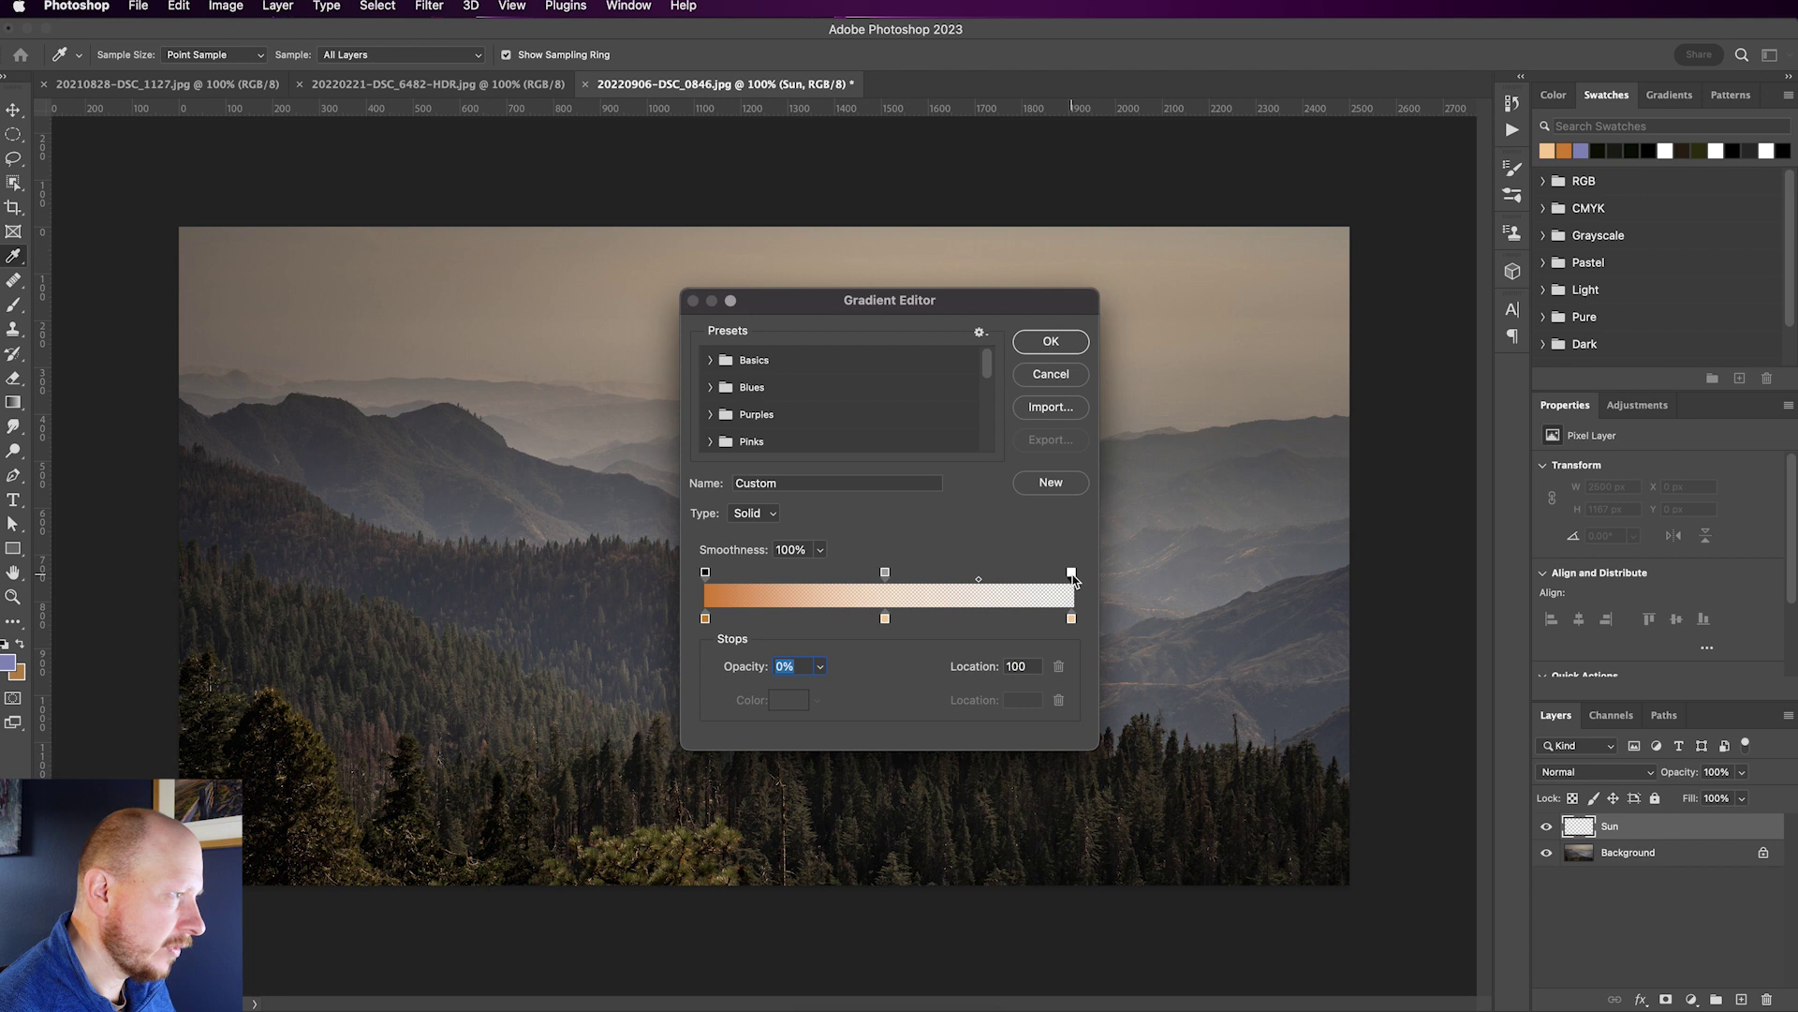
click(705, 620)
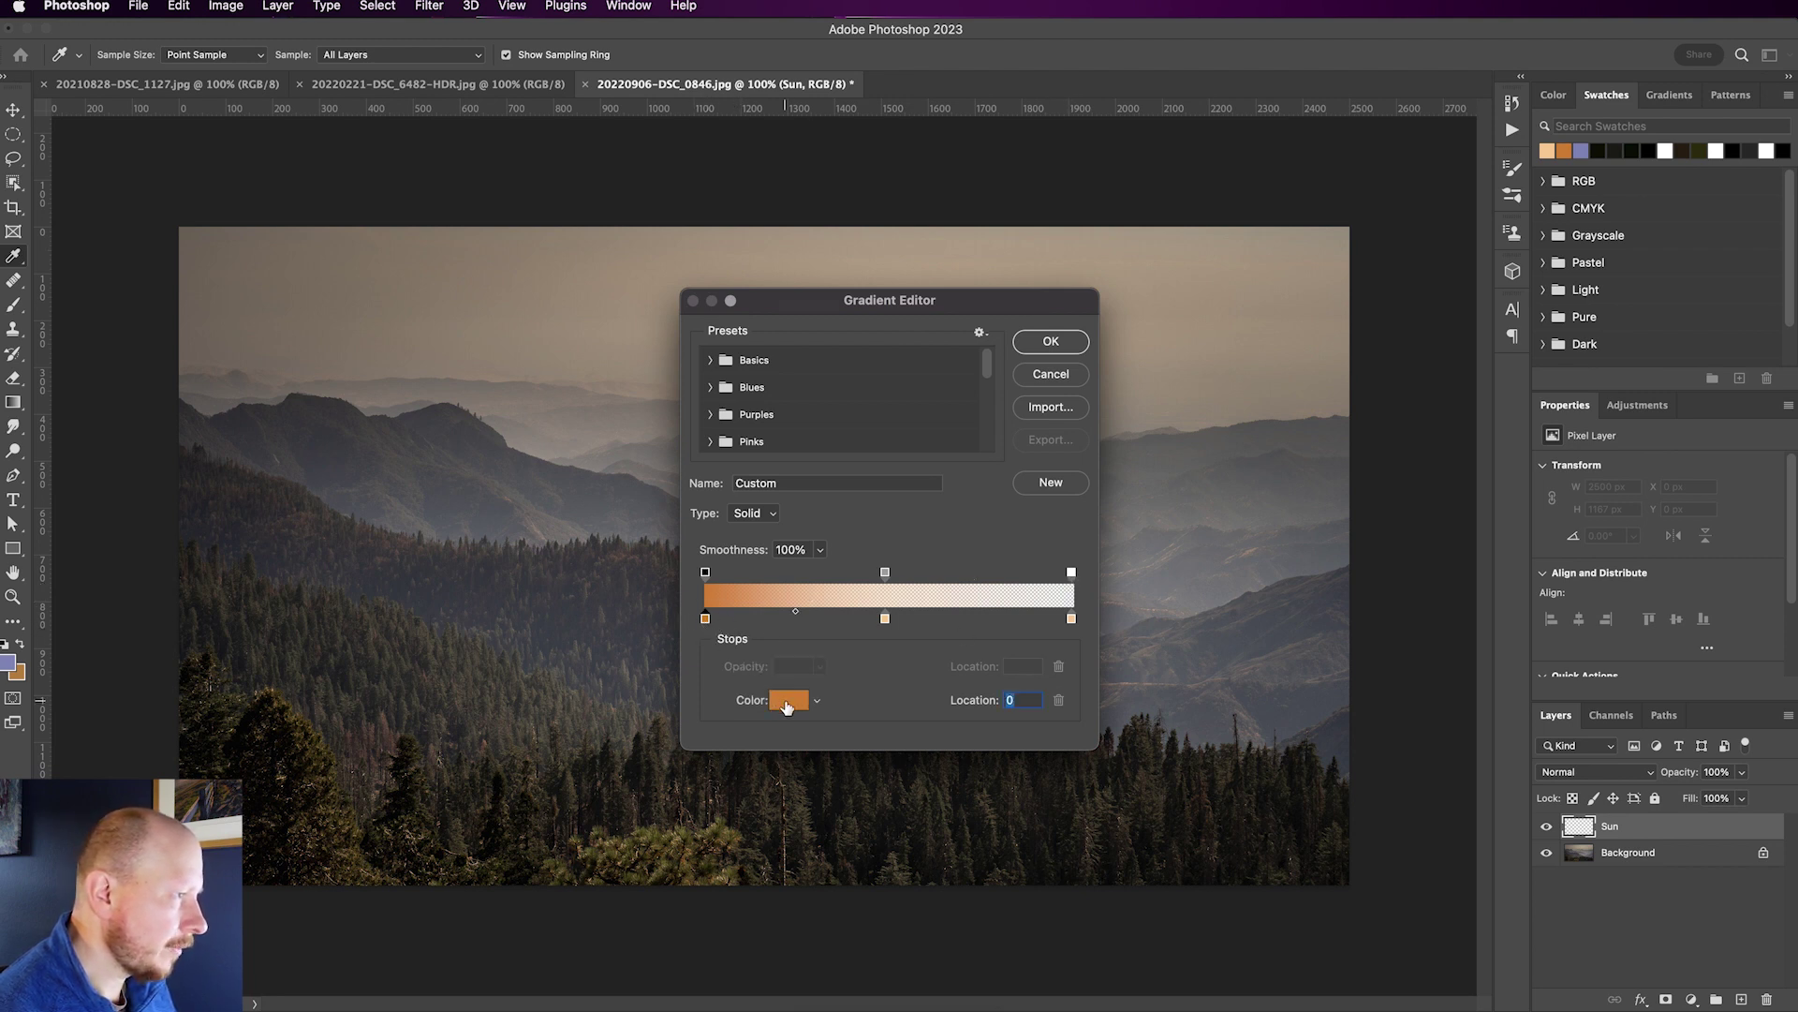
click(789, 700)
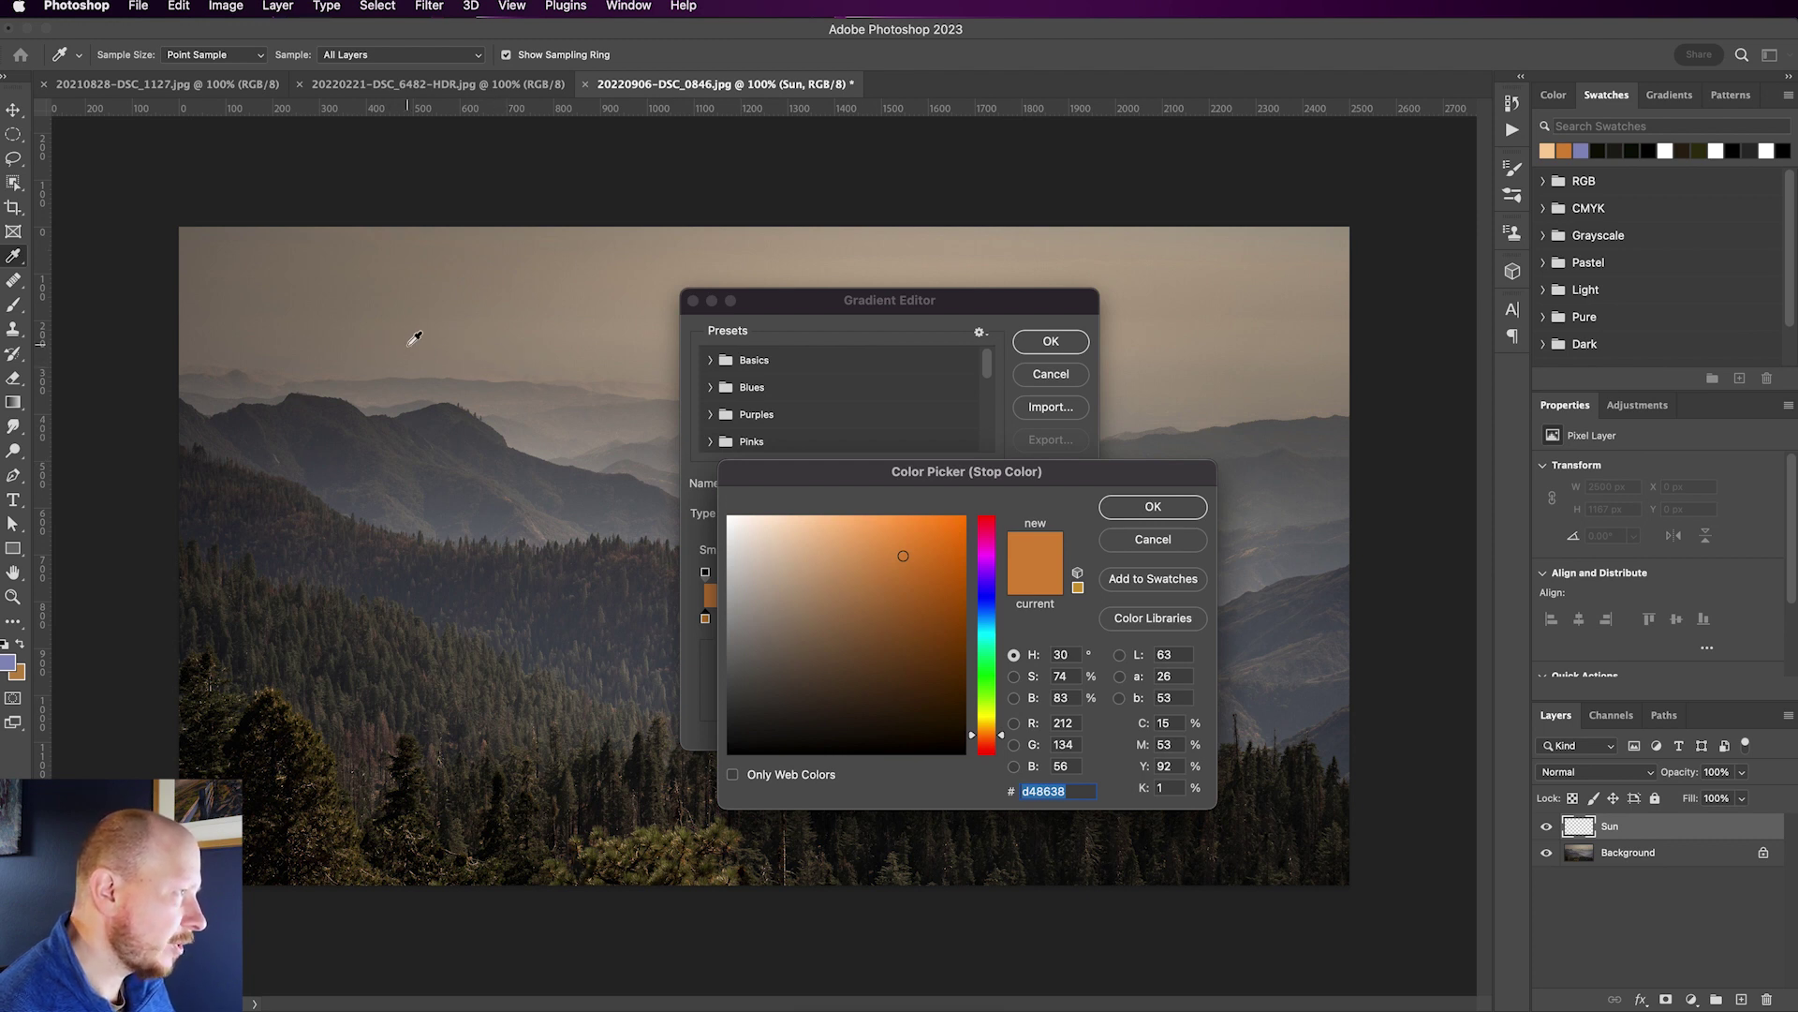
Set the gradient's starting stop to orange d18a49
click(491, 360)
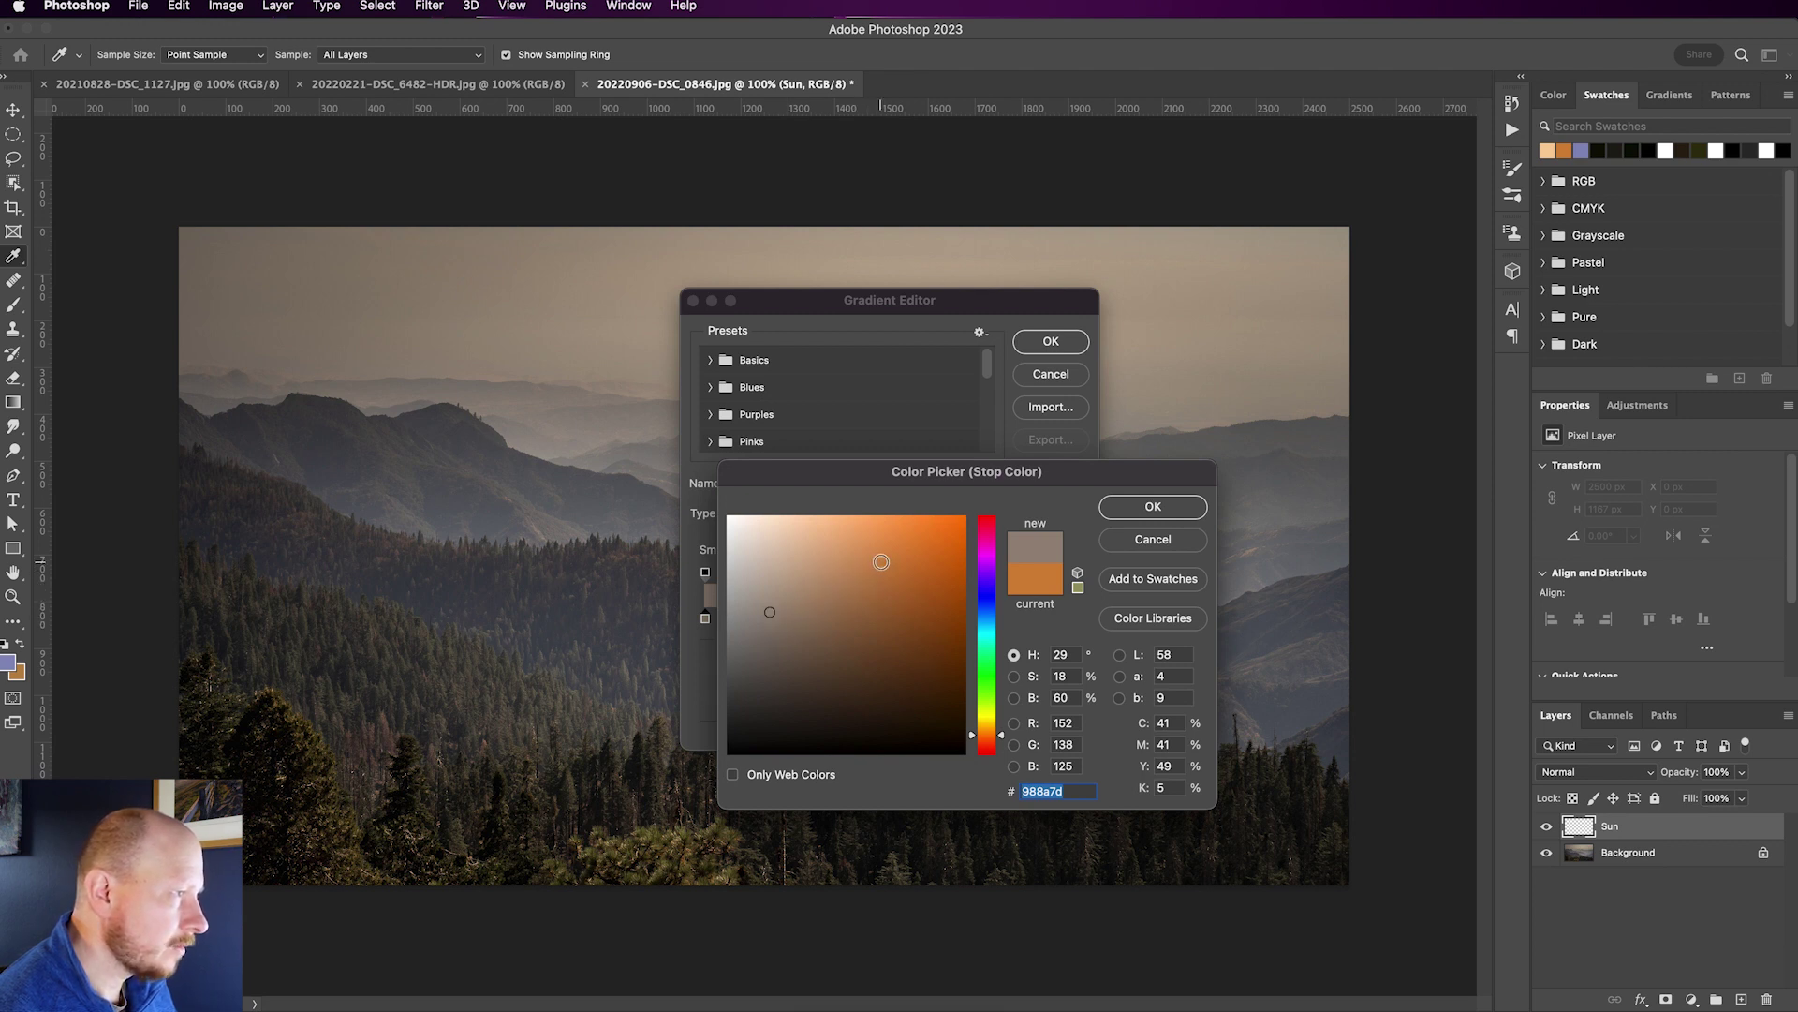
click(872, 568)
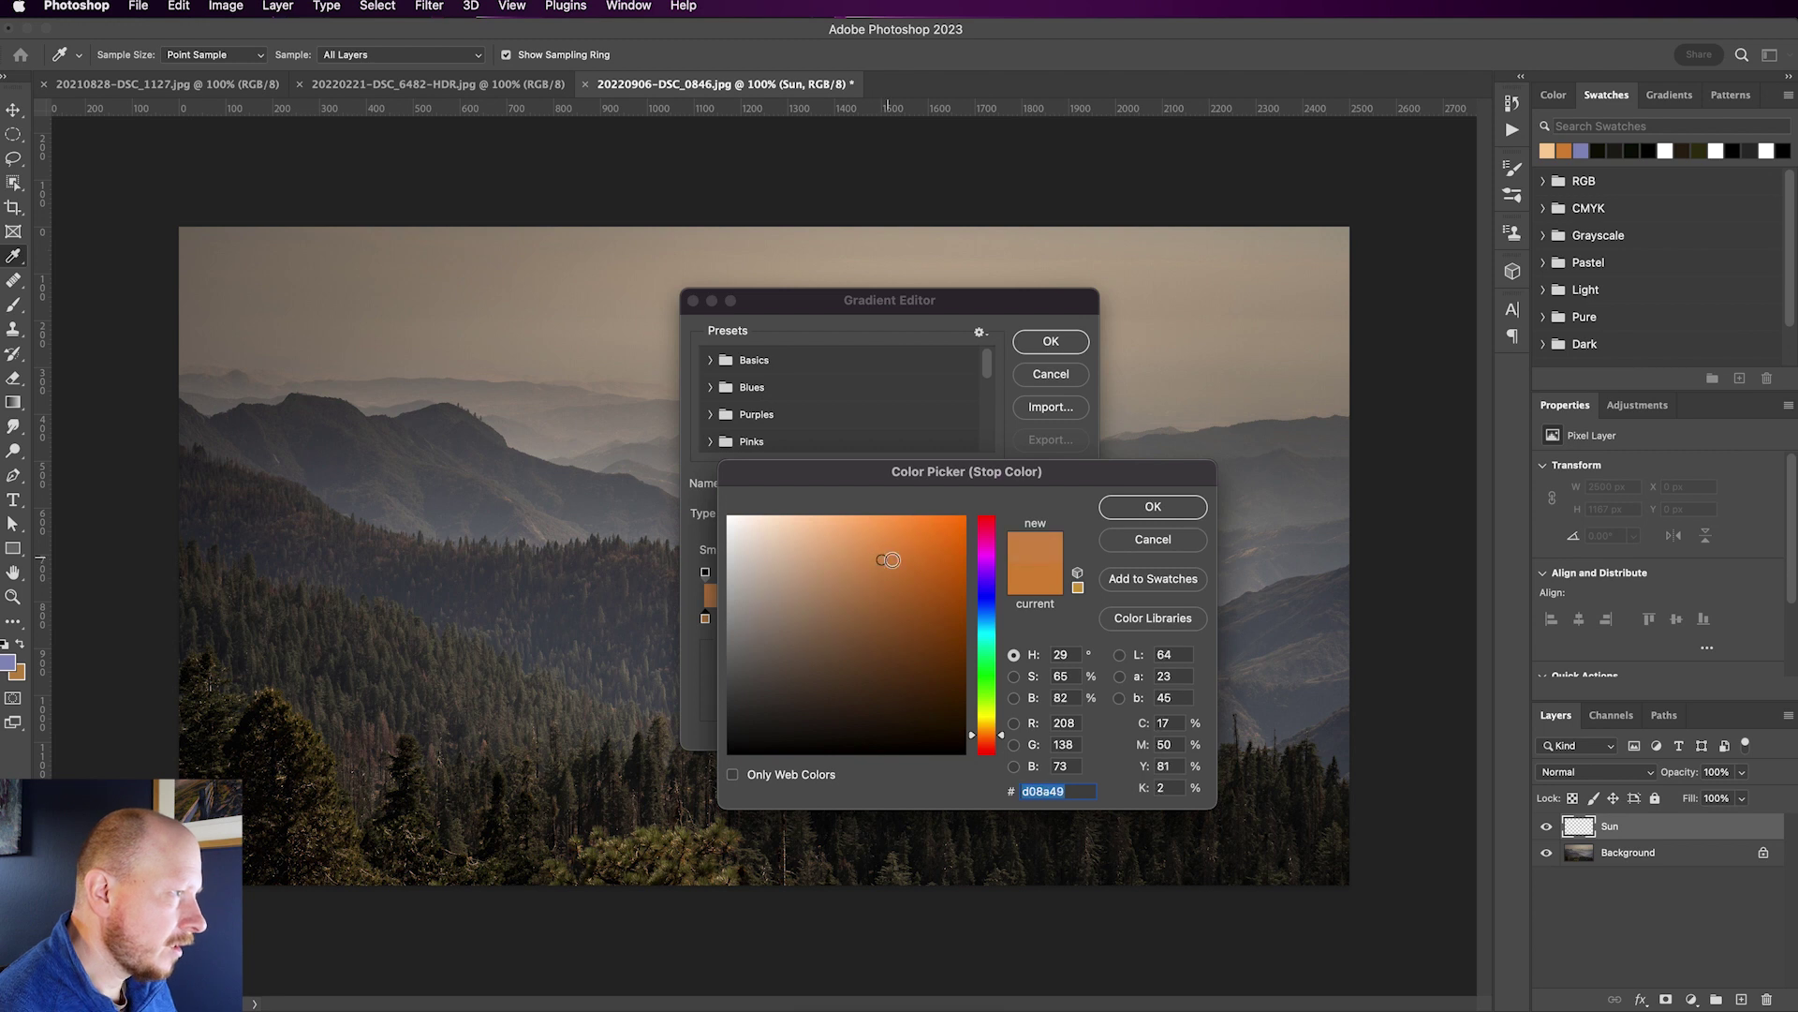
click(891, 563)
drag(891, 563, 878, 554)
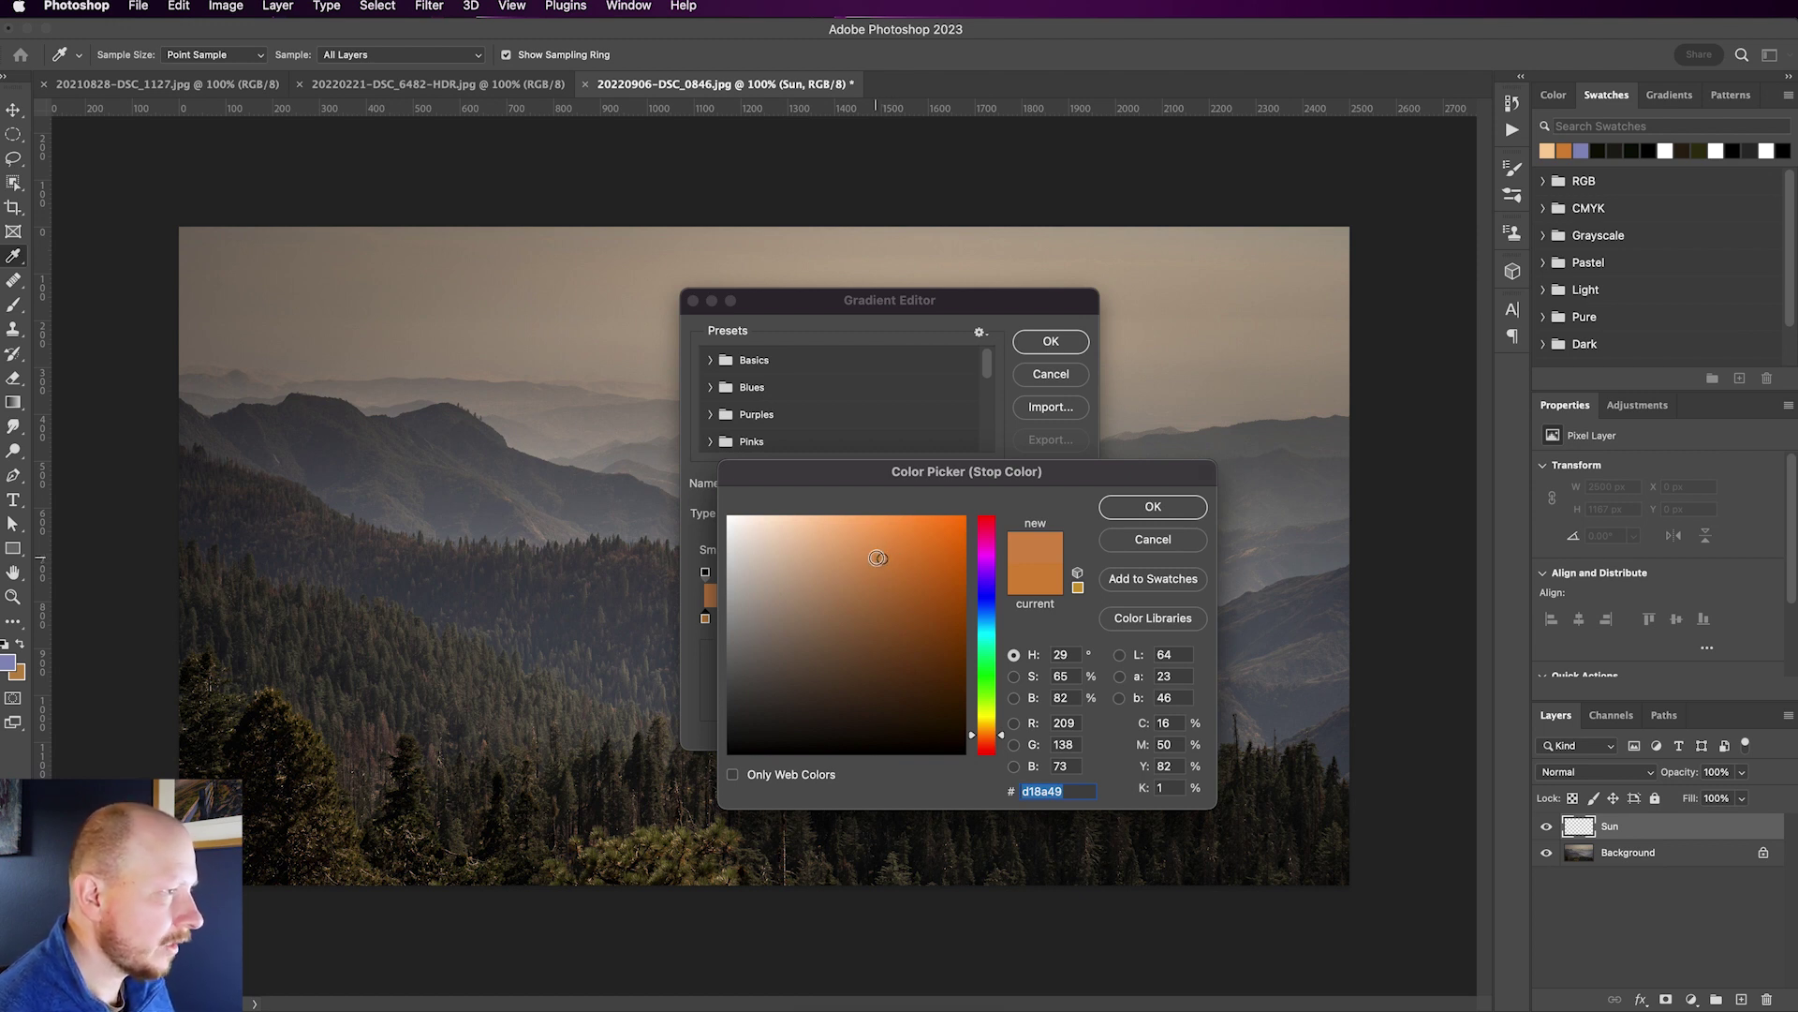
click(1153, 506)
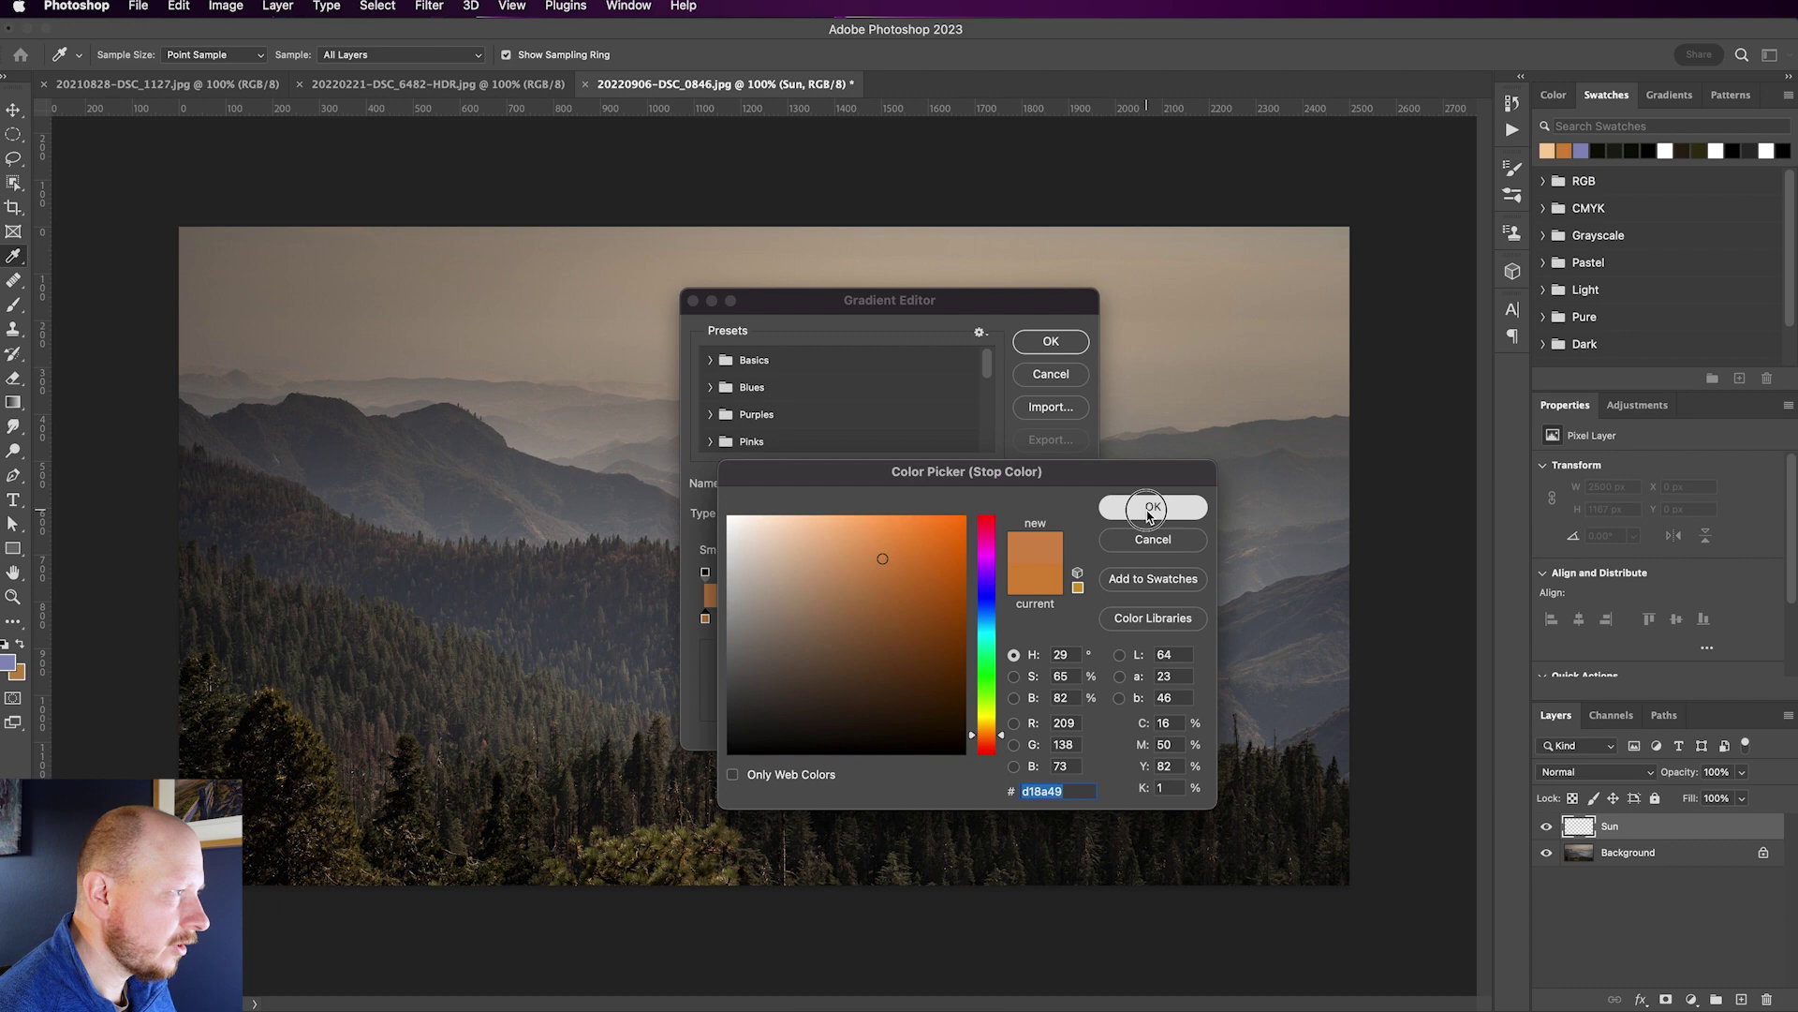
Give the middle colour stop a light peach colour, then select the right-end stop
click(885, 619)
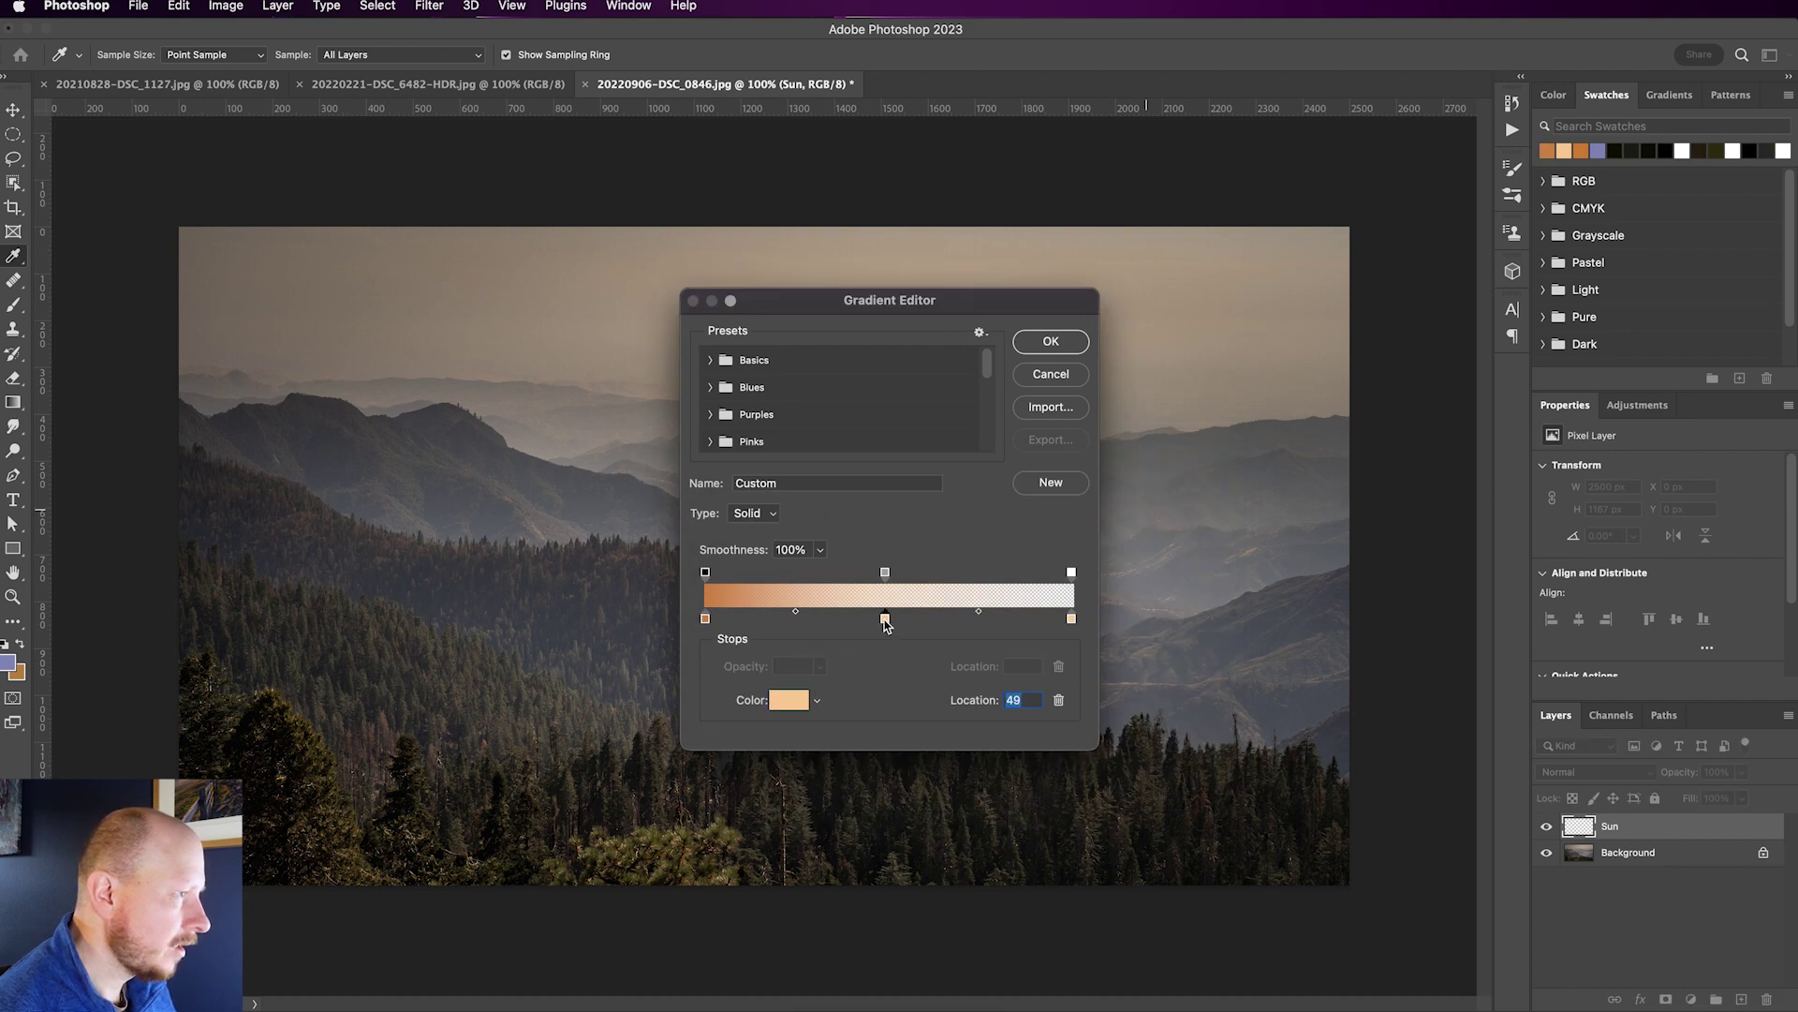
click(790, 703)
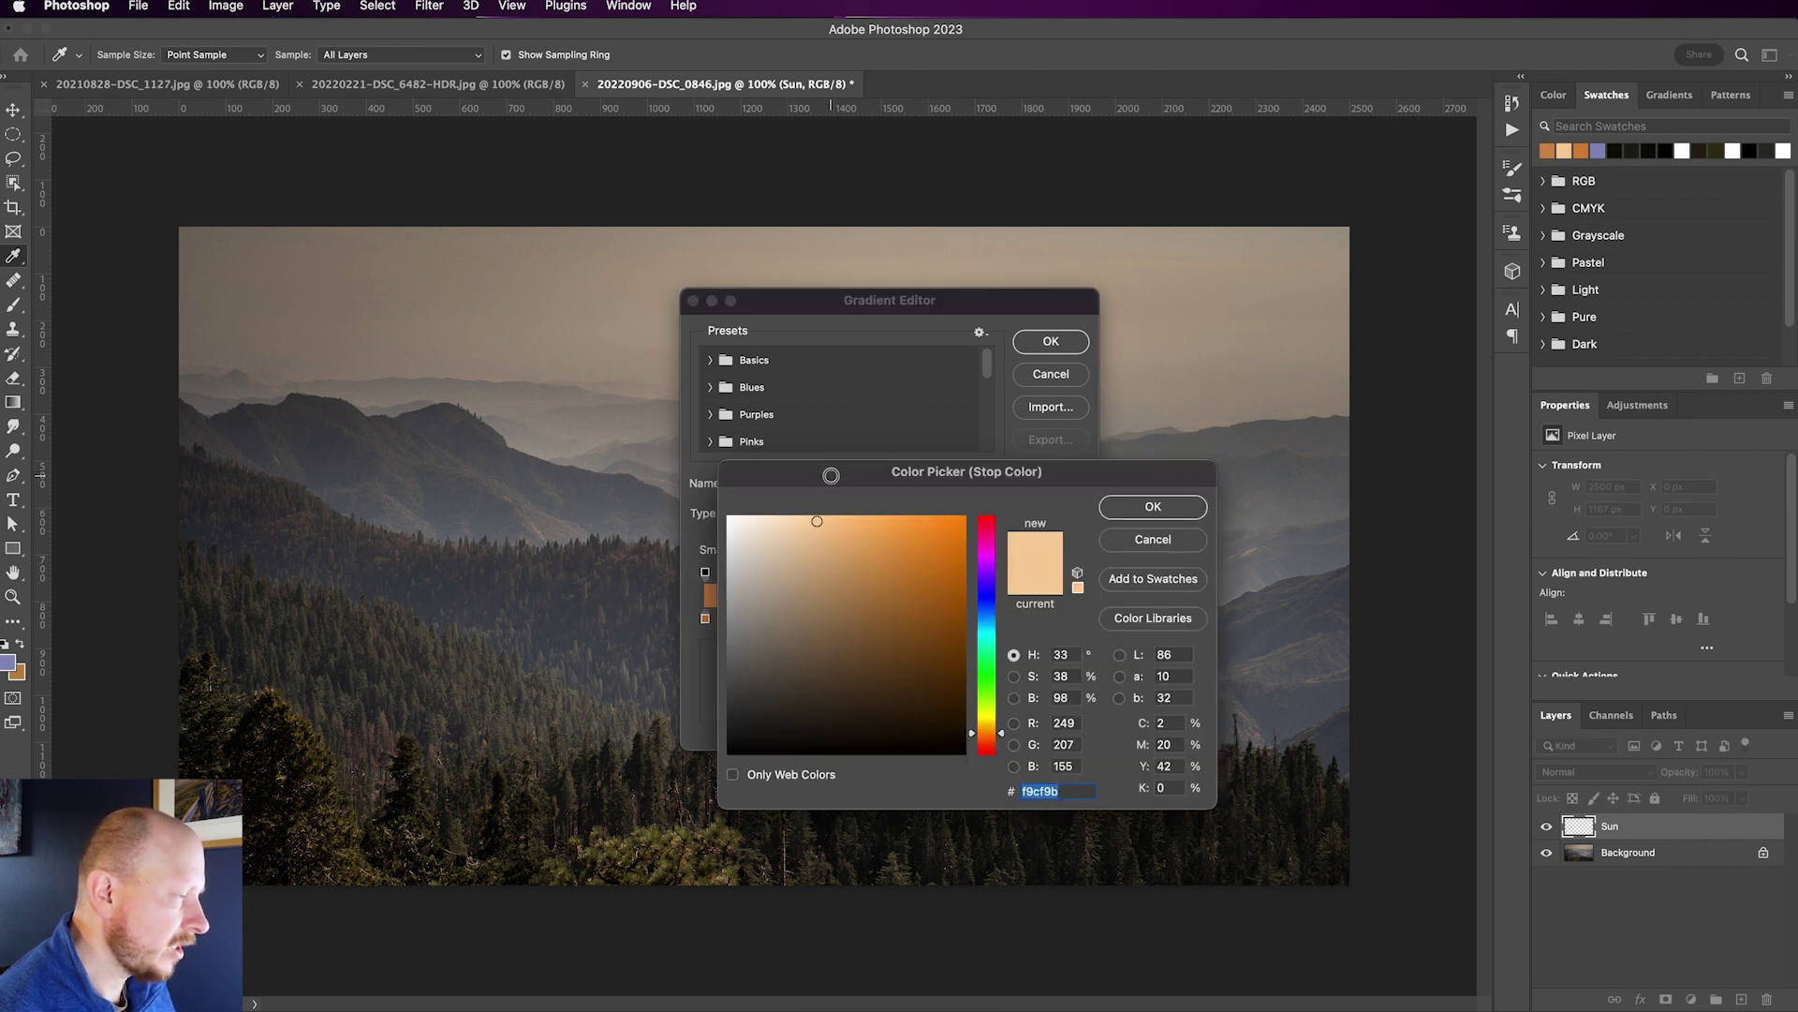
drag(827, 468, 1087, 520)
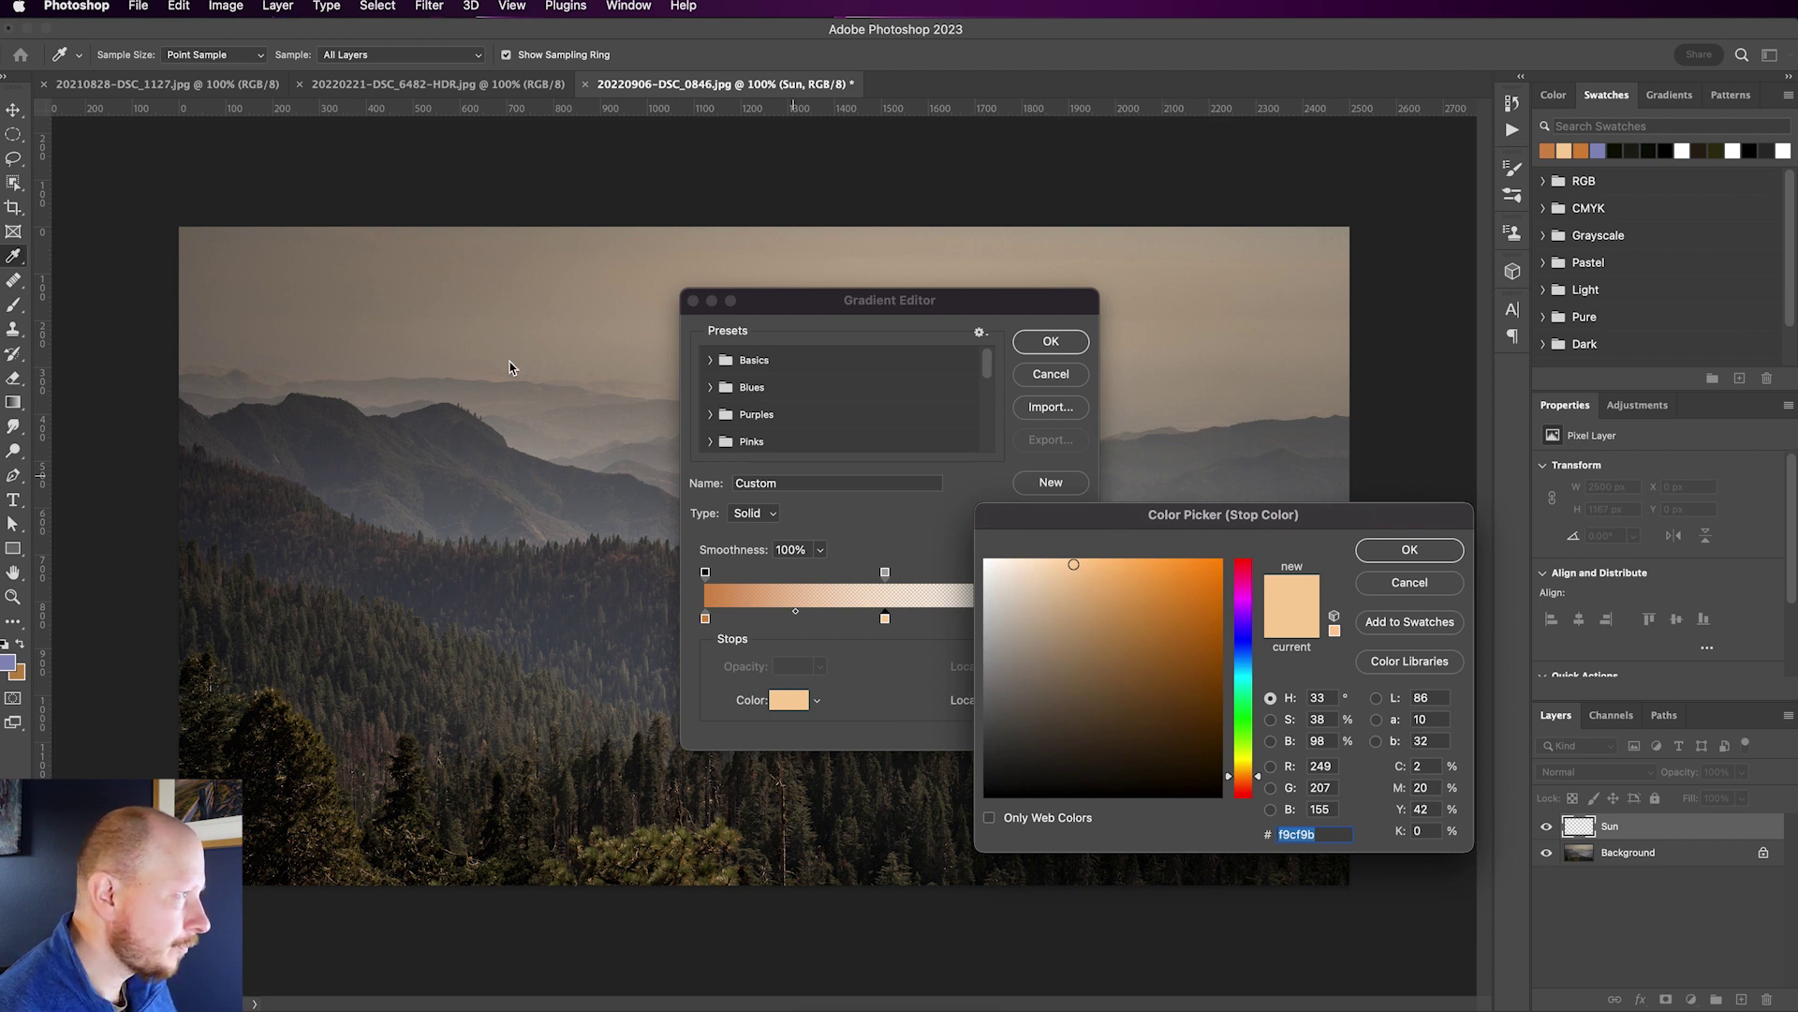
click(615, 277)
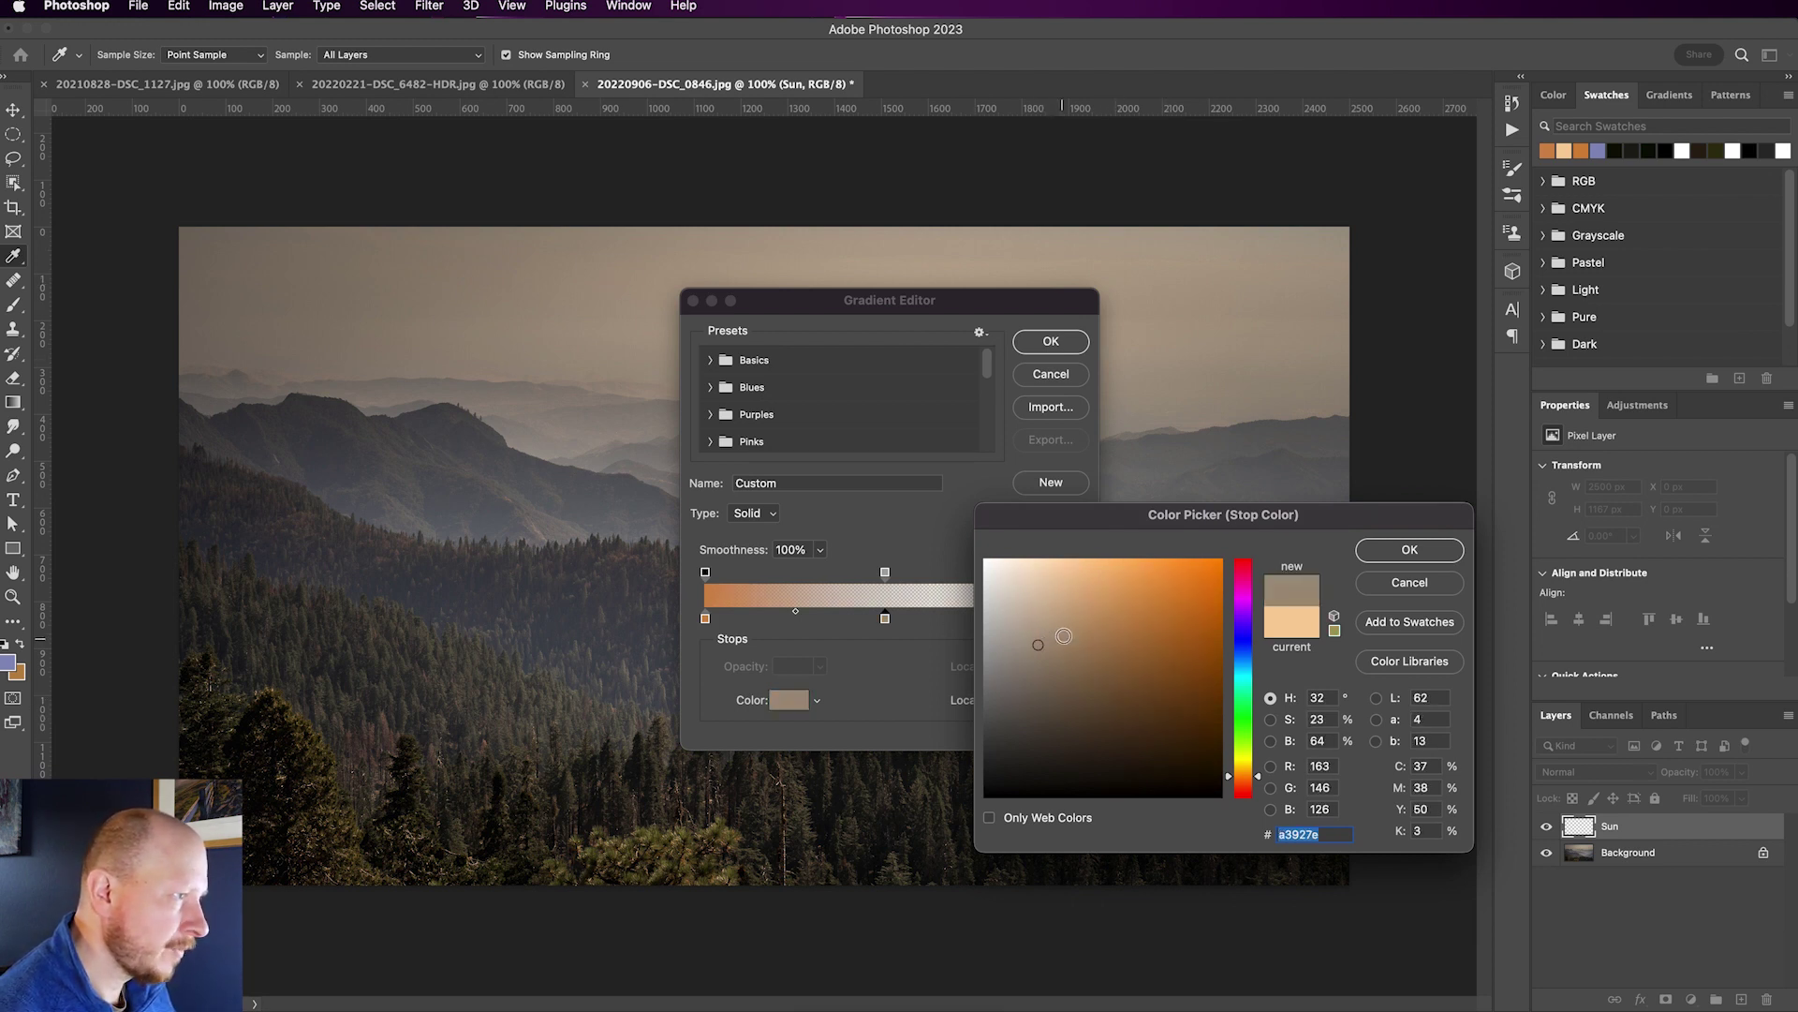
click(1075, 573)
drag(1075, 573, 1075, 574)
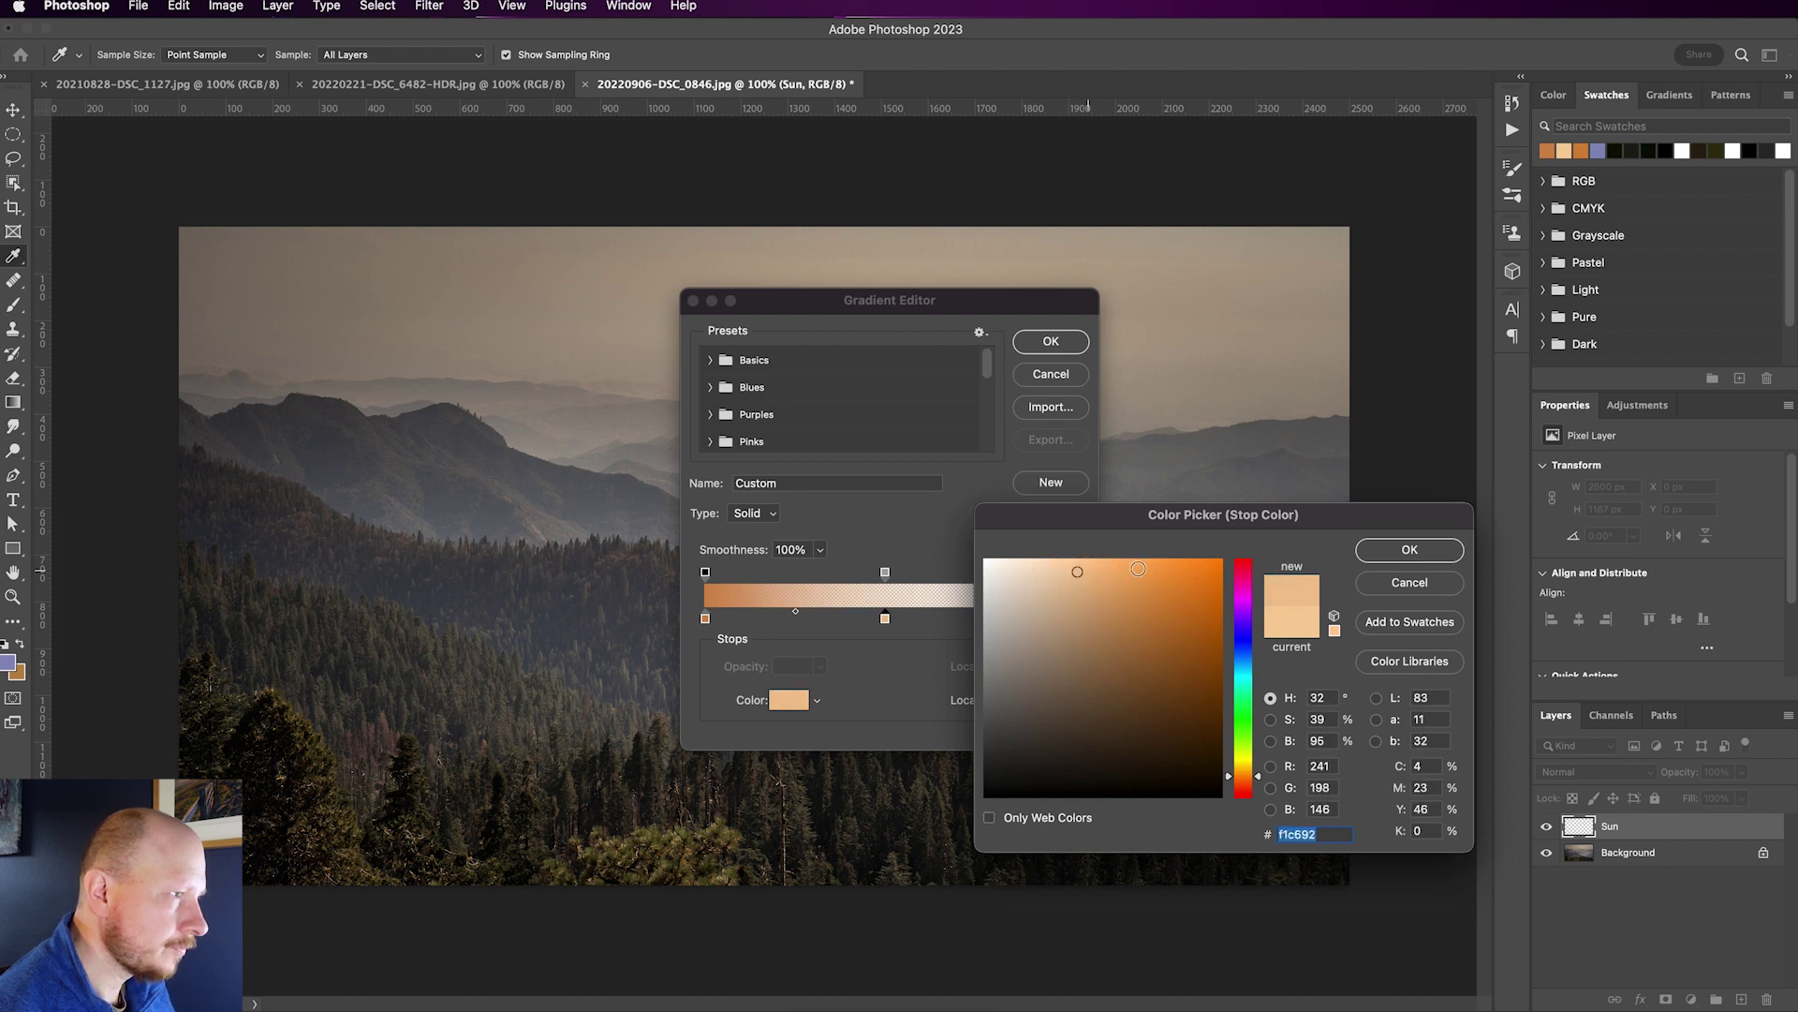
click(1377, 558)
click(1072, 618)
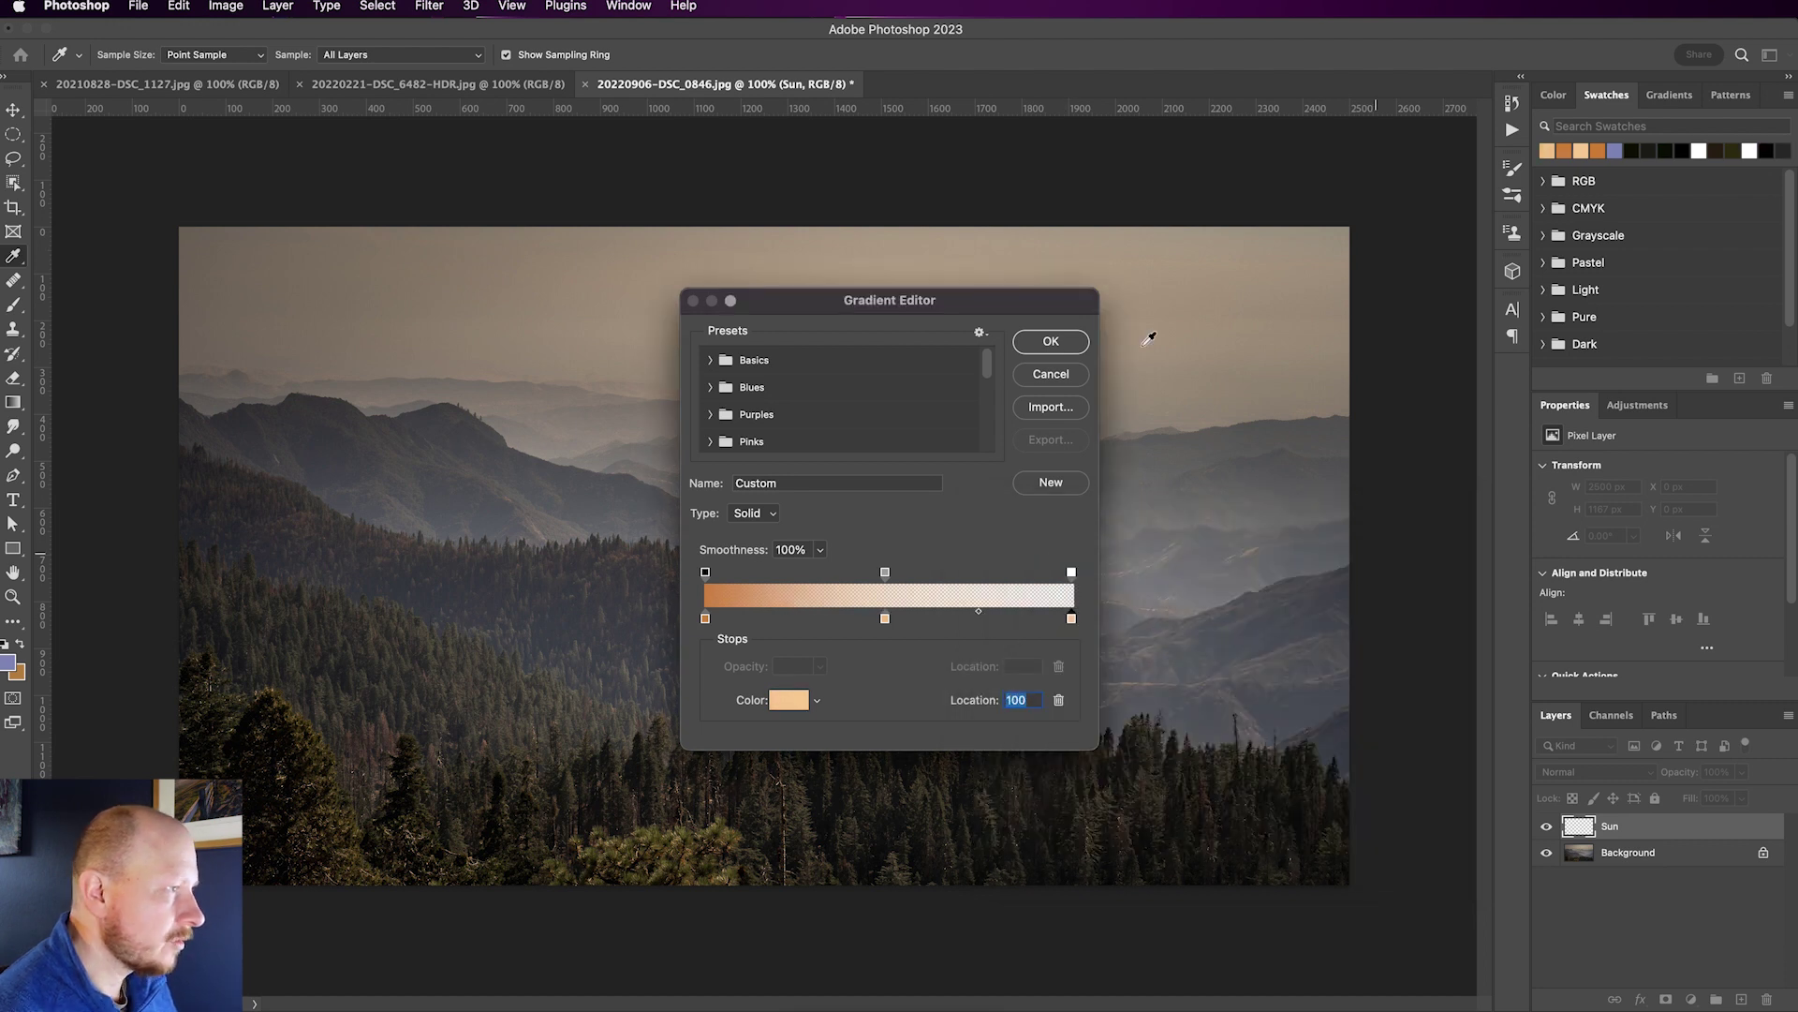
Accept the edited gradient and try a linear orange test fill, then undo it
click(1051, 342)
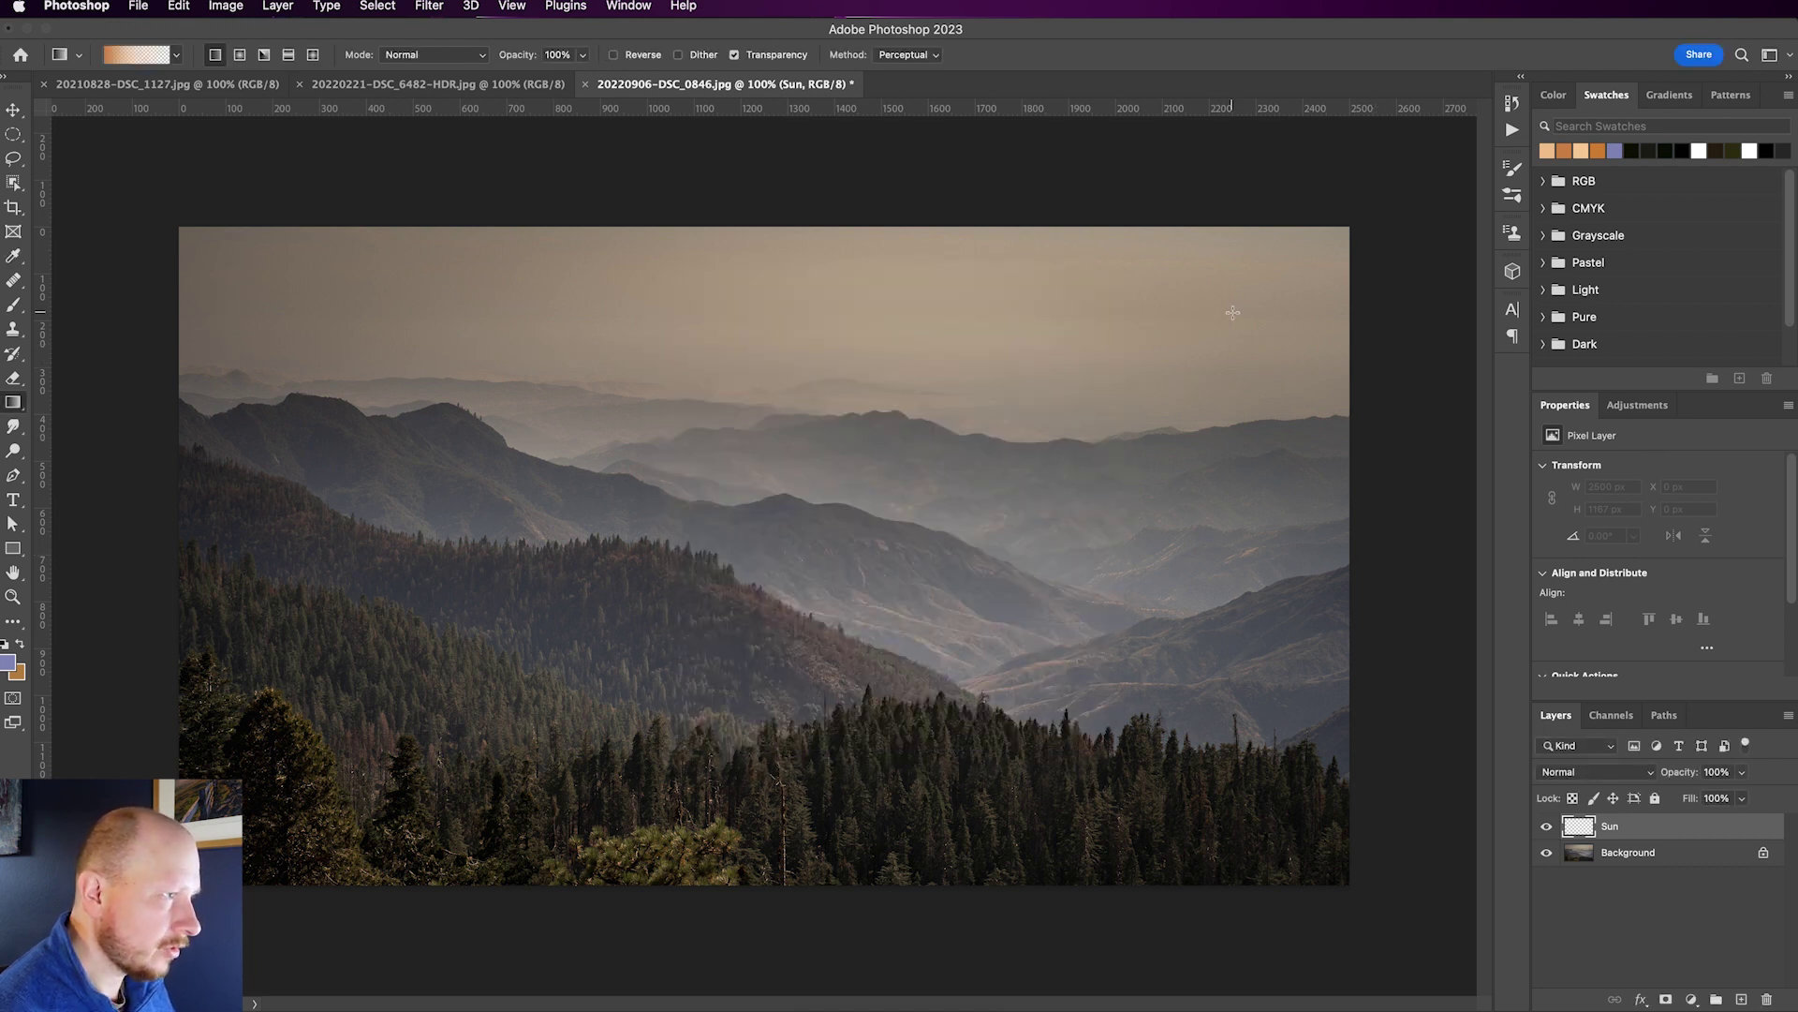
drag(1224, 321, 431, 639)
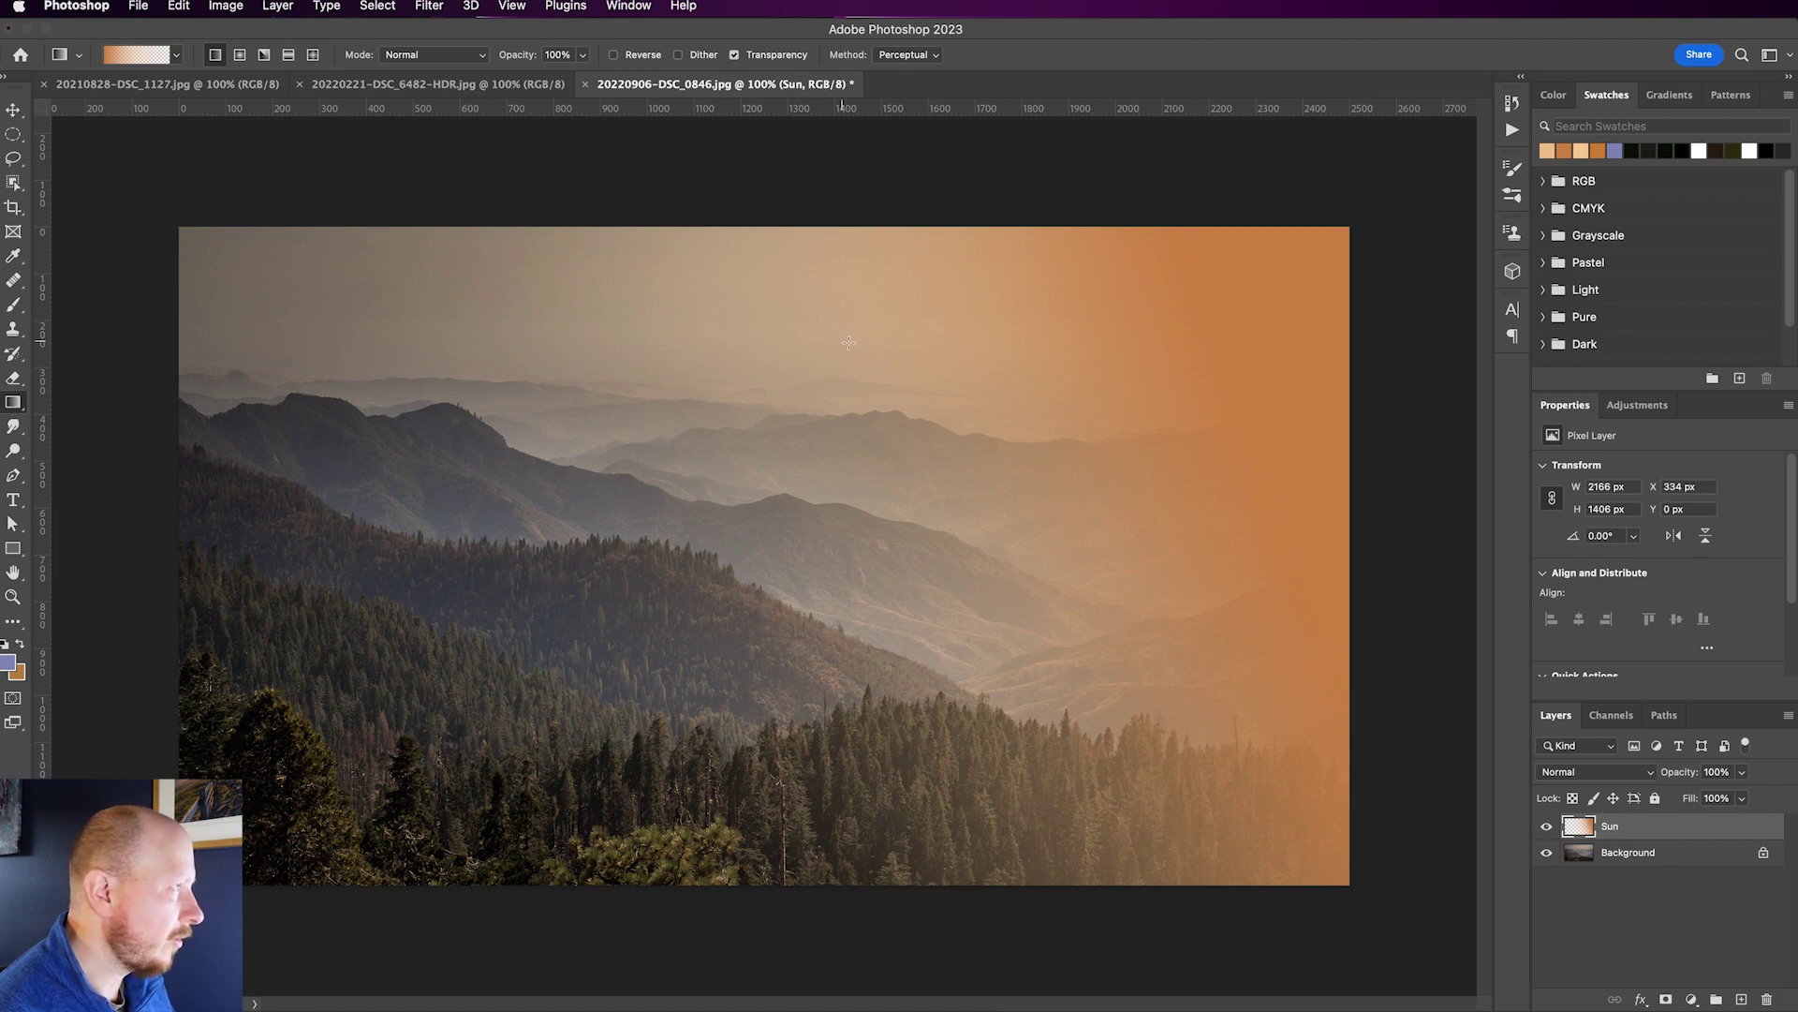
key(super+z)
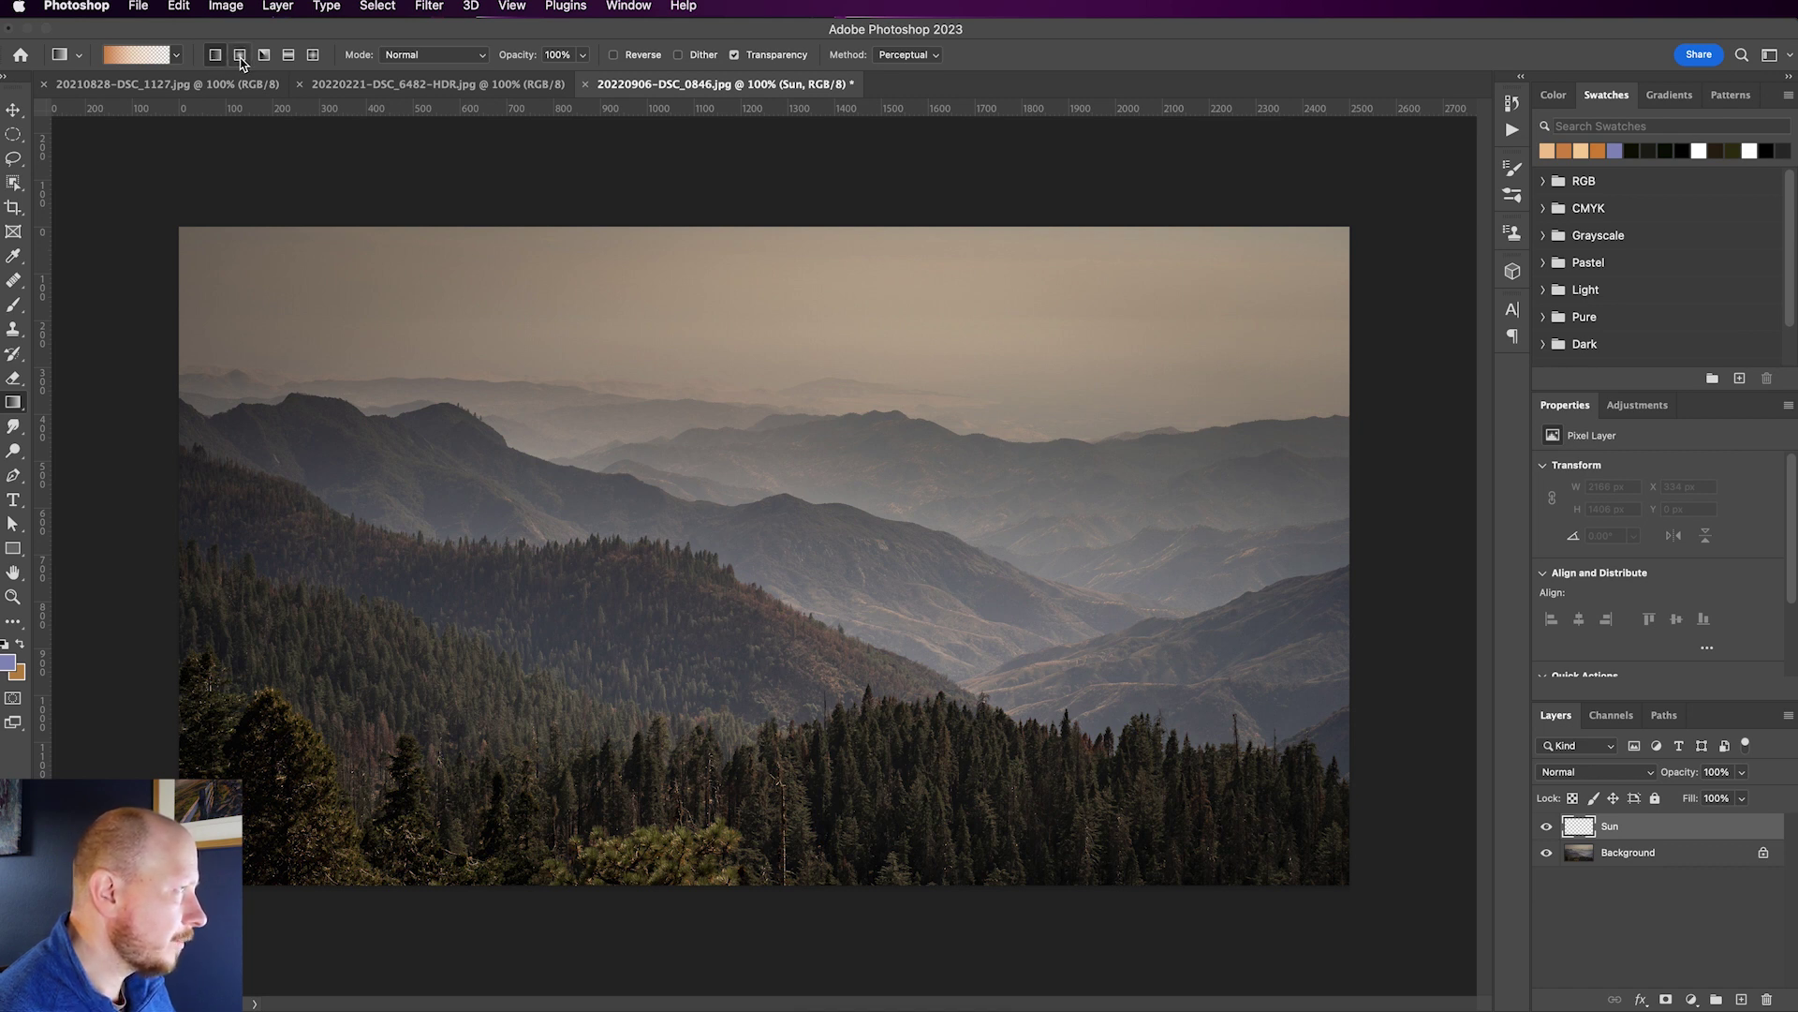
Switch the gradient to Radial mode and undo a test radial sun glow
click(240, 59)
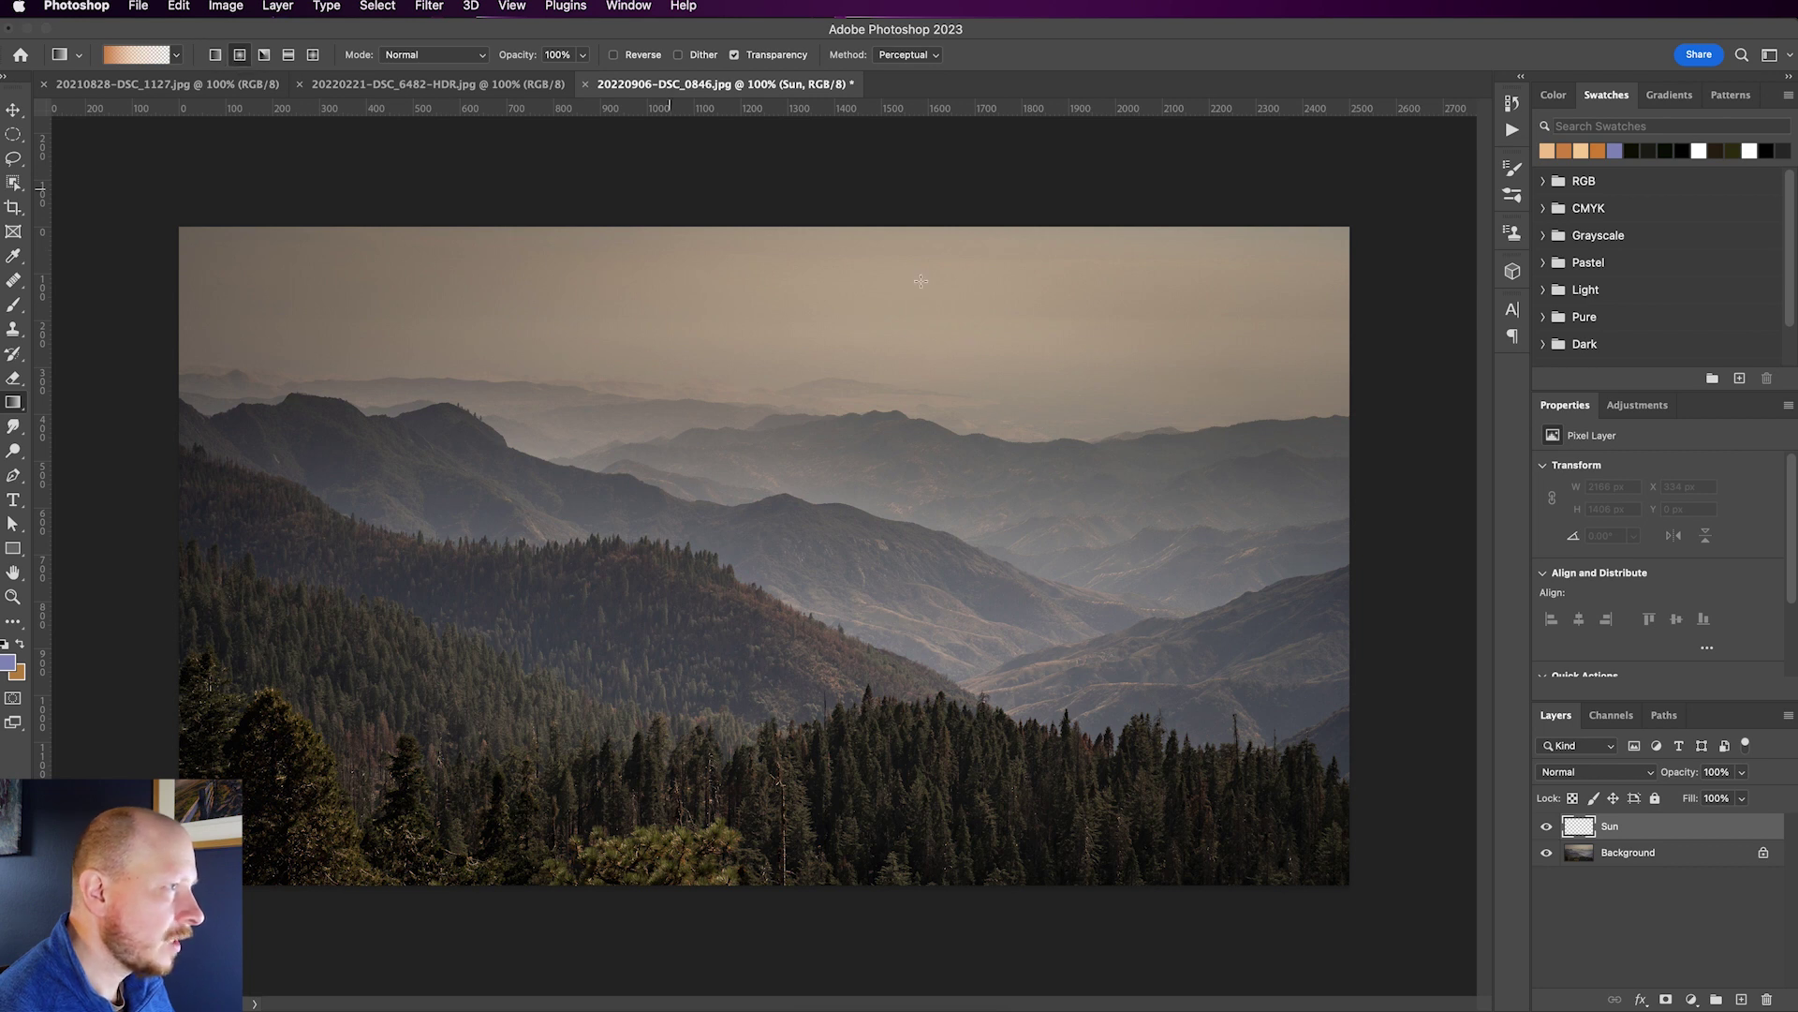
drag(1246, 295, 665, 645)
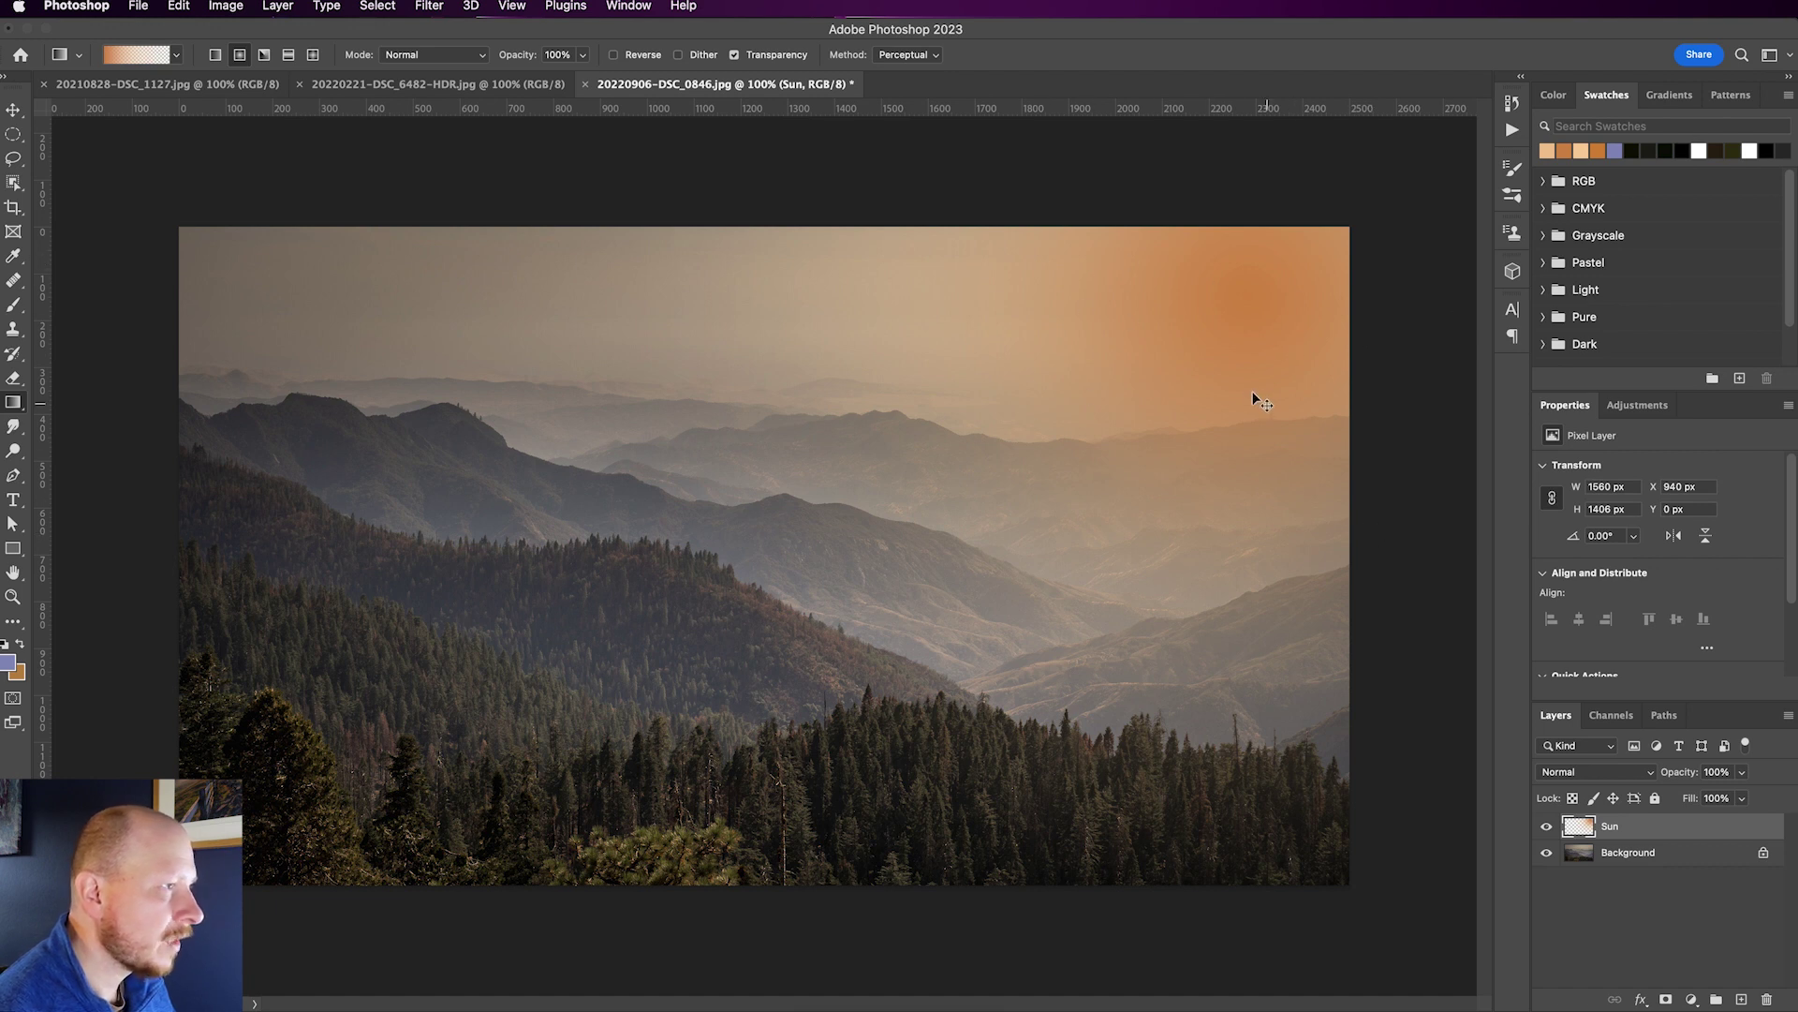
key(super+z)
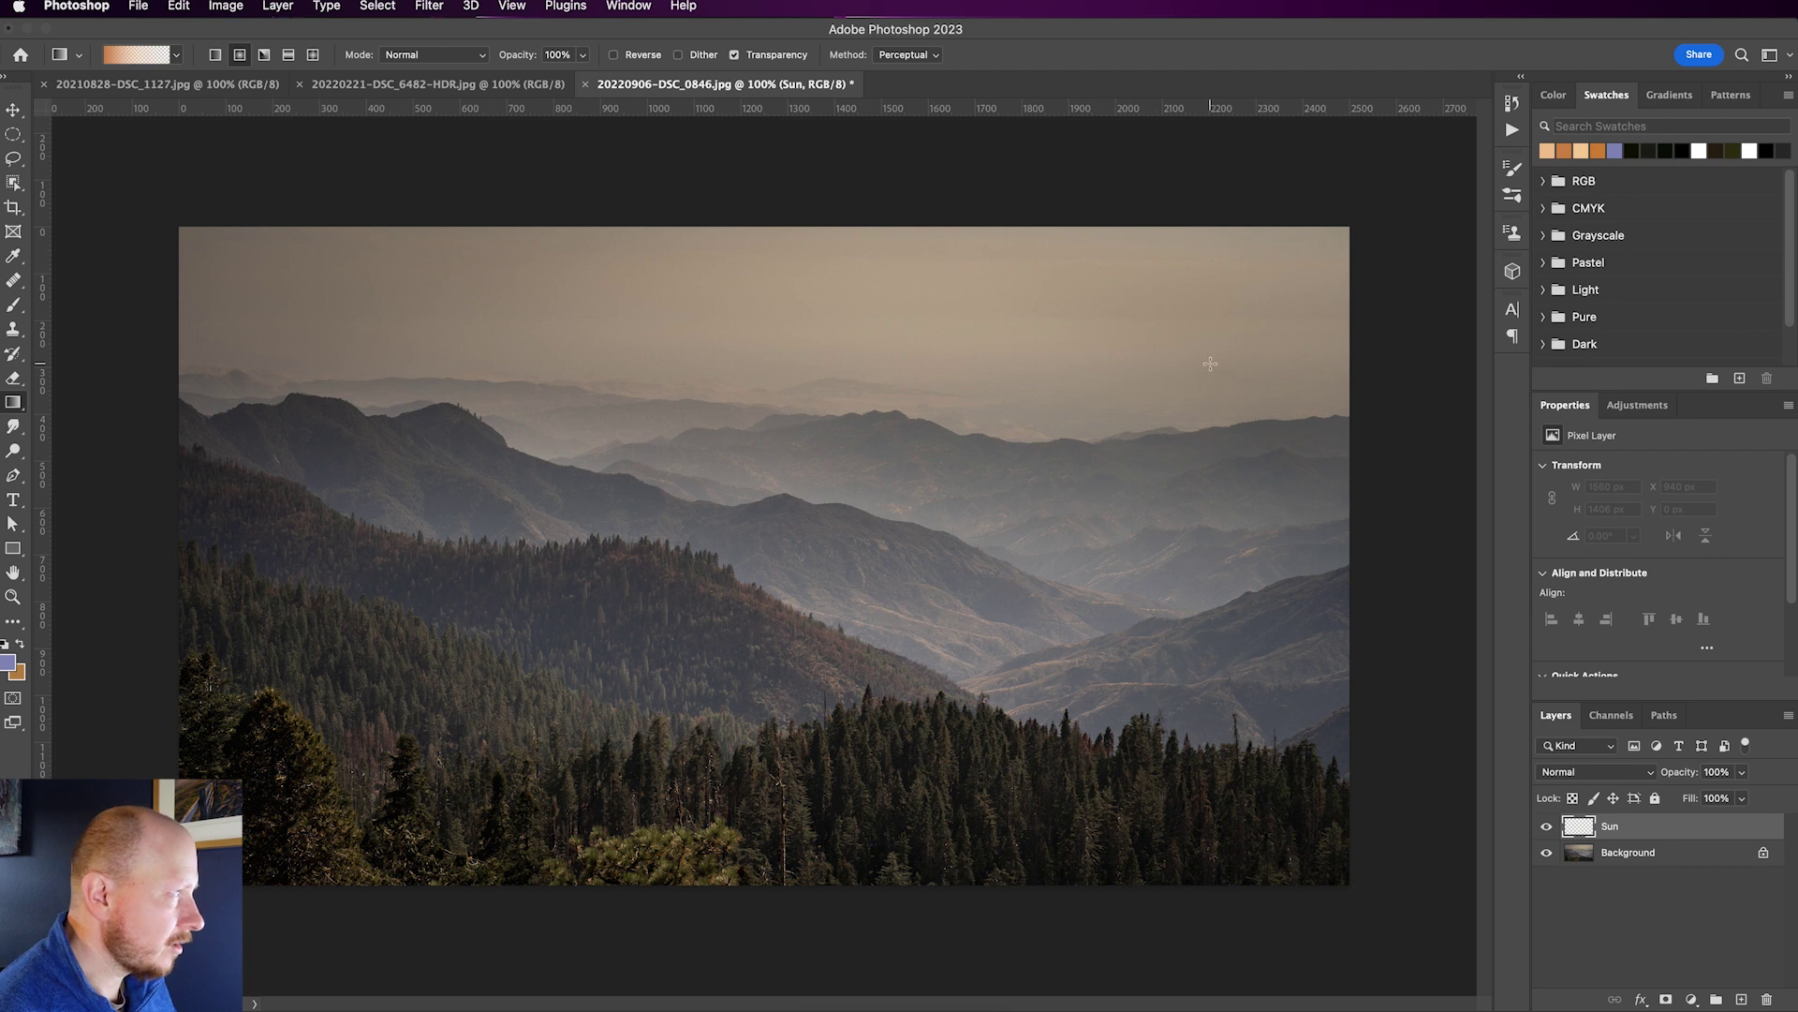
Move the peach stop to 0% and orange to 48%, then drag a radial glow from the top-right corner
click(141, 60)
click(874, 619)
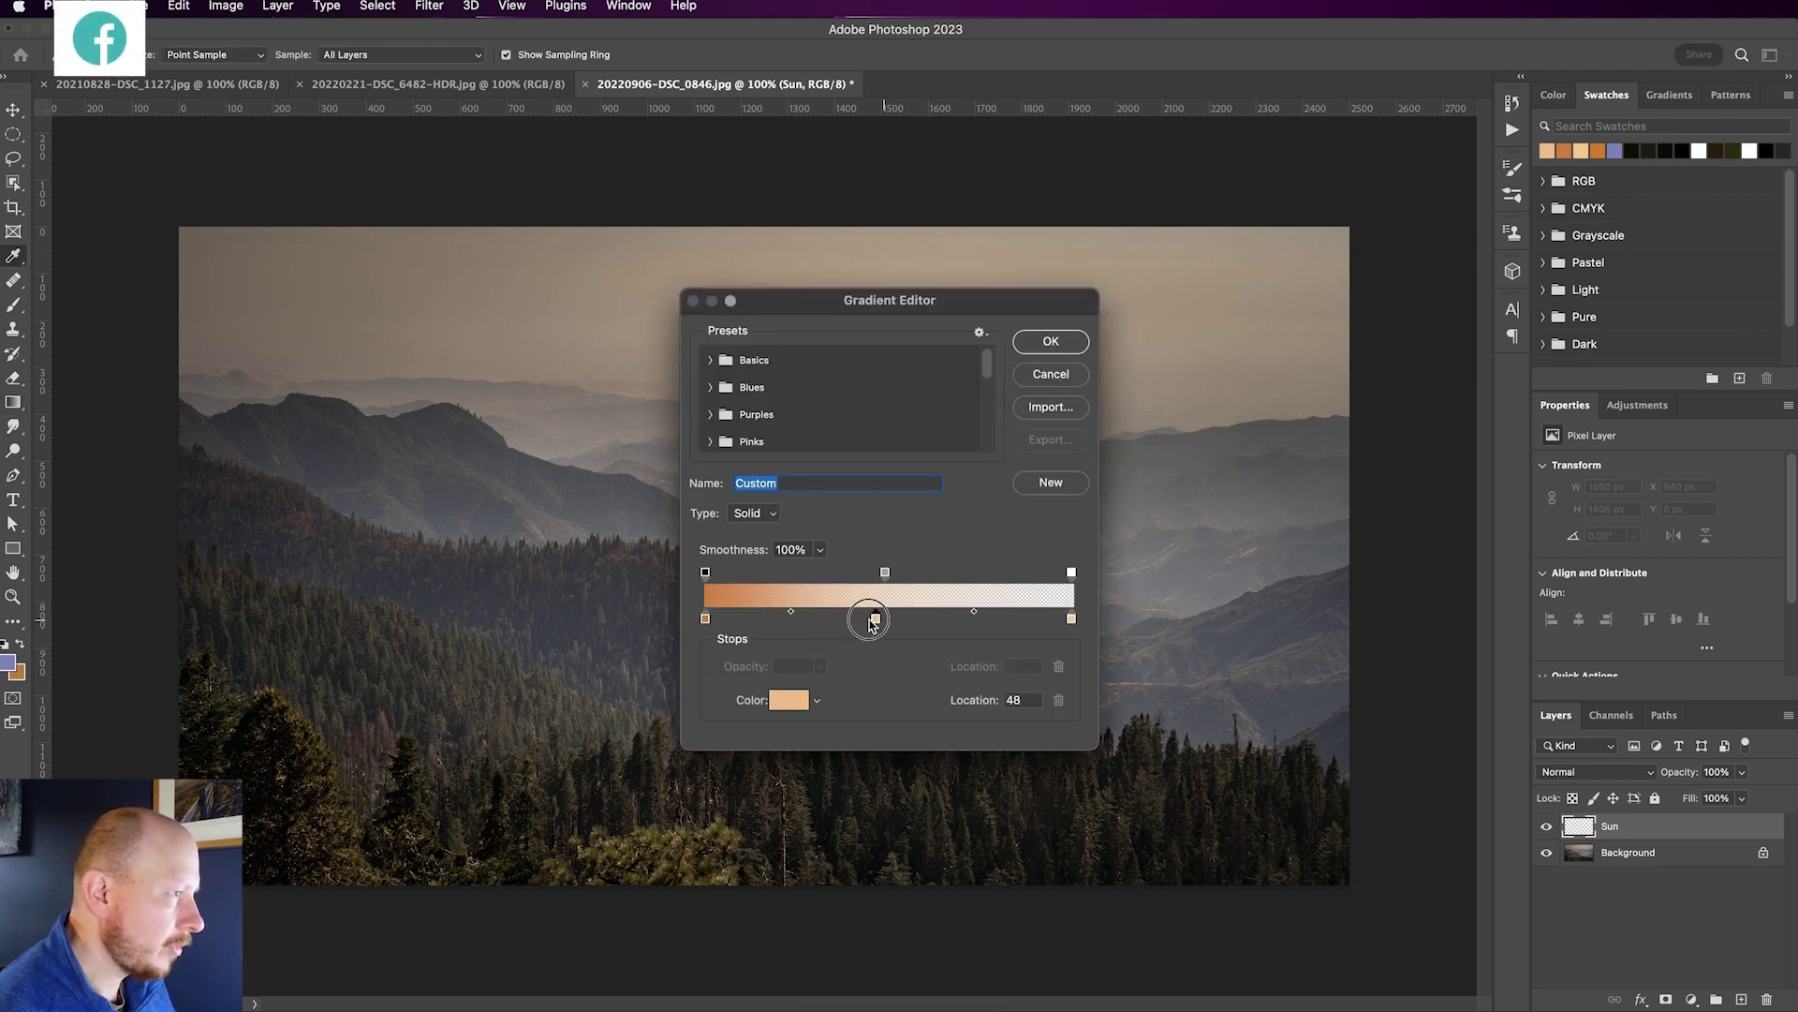
mouse_move(870, 623)
mouse_down()
mouse_move(739, 623)
mouse_move(883, 622)
mouse_up()
drag(743, 621, 701, 625)
click(880, 621)
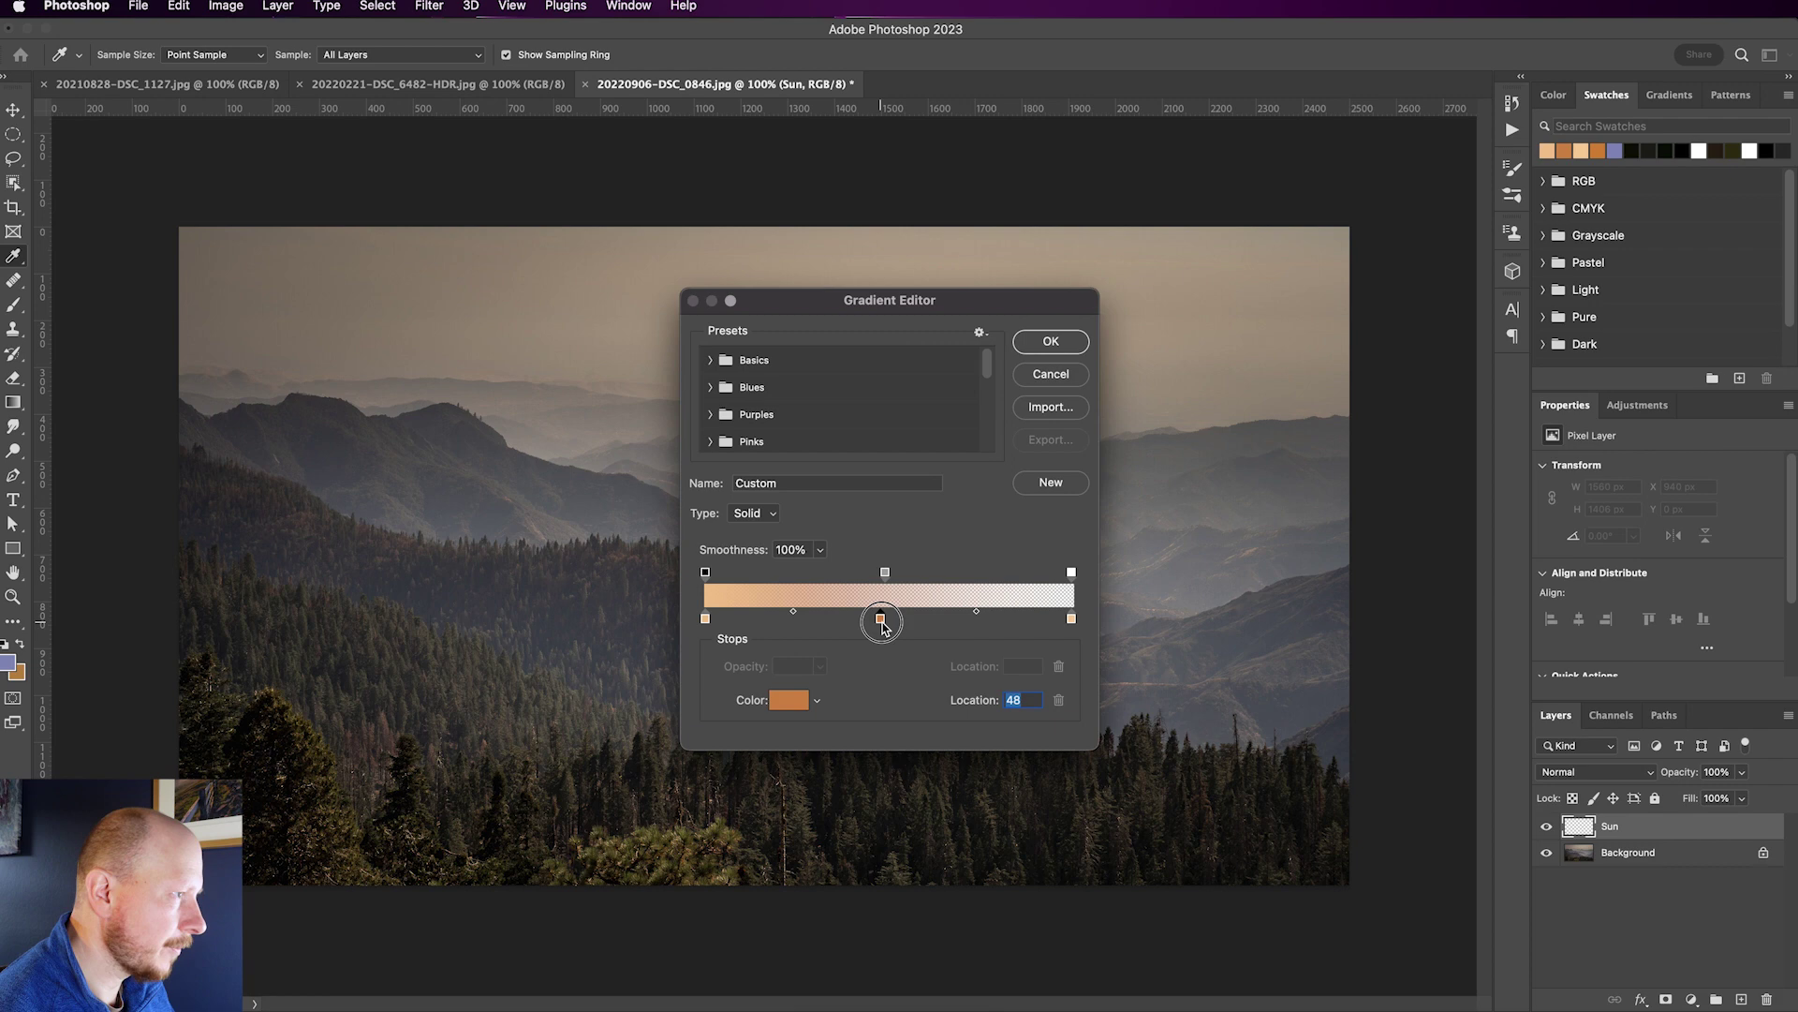
click(1049, 341)
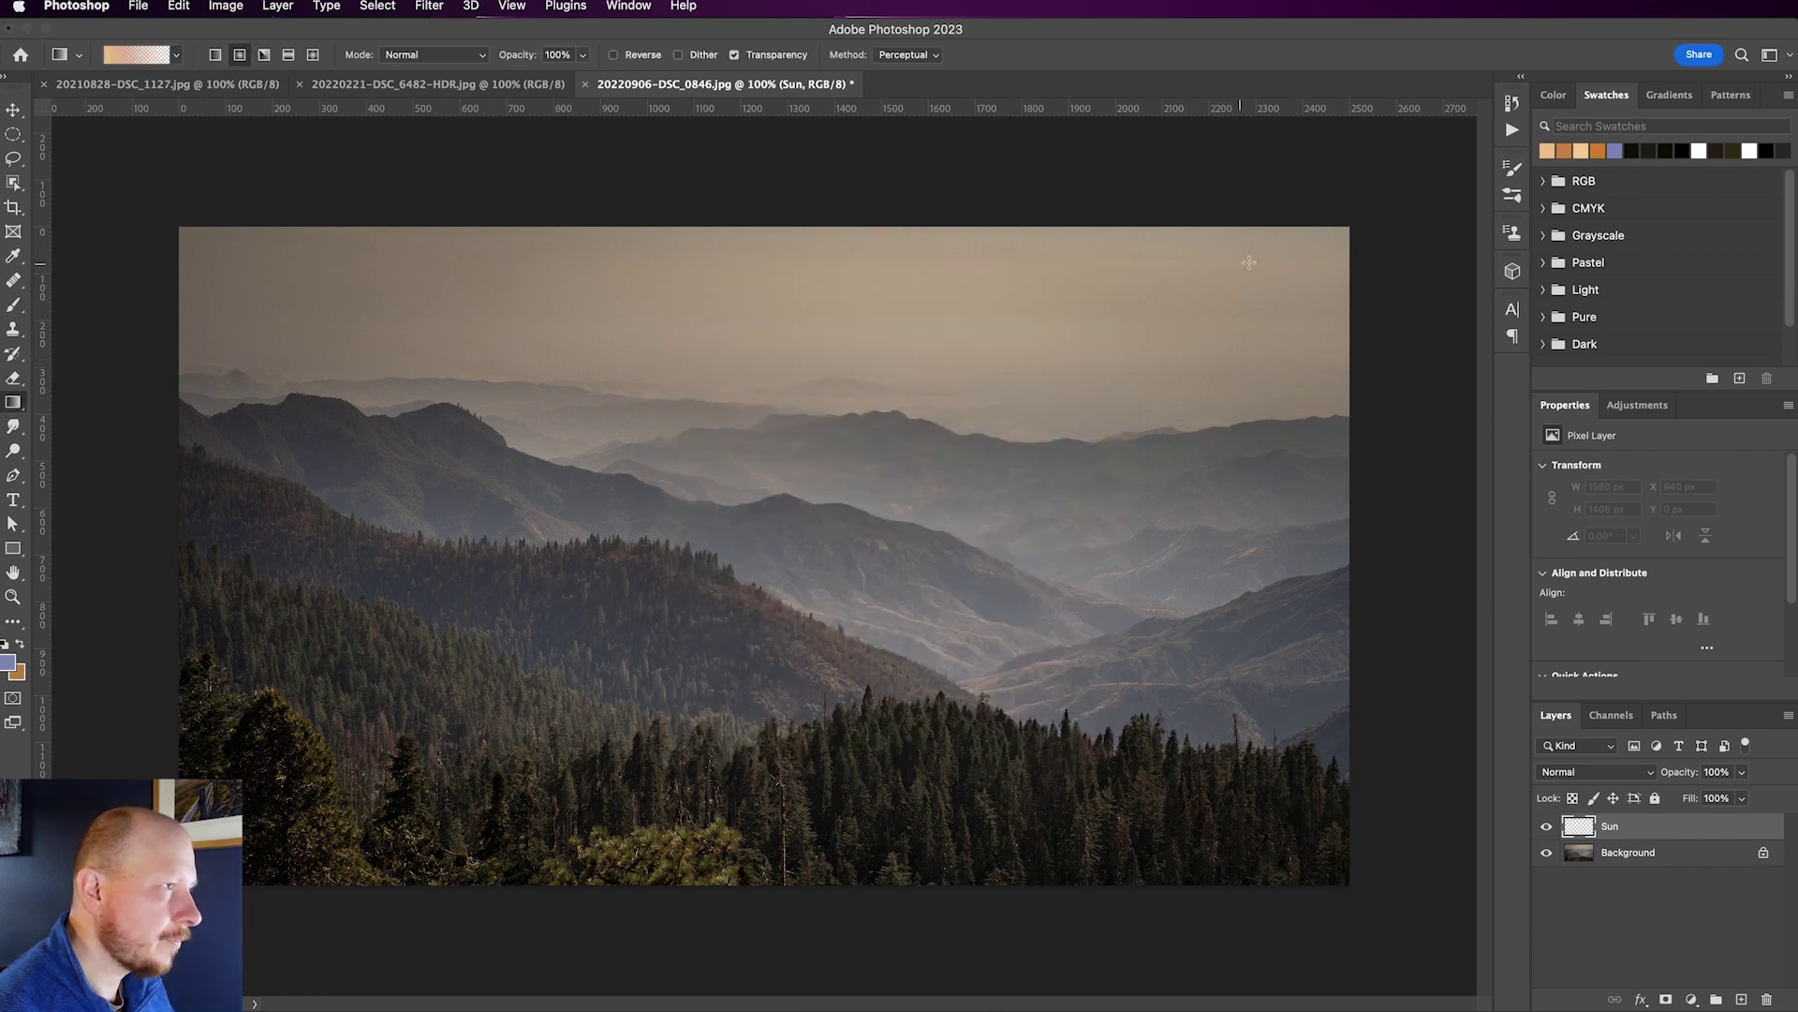
drag(1317, 249, 361, 760)
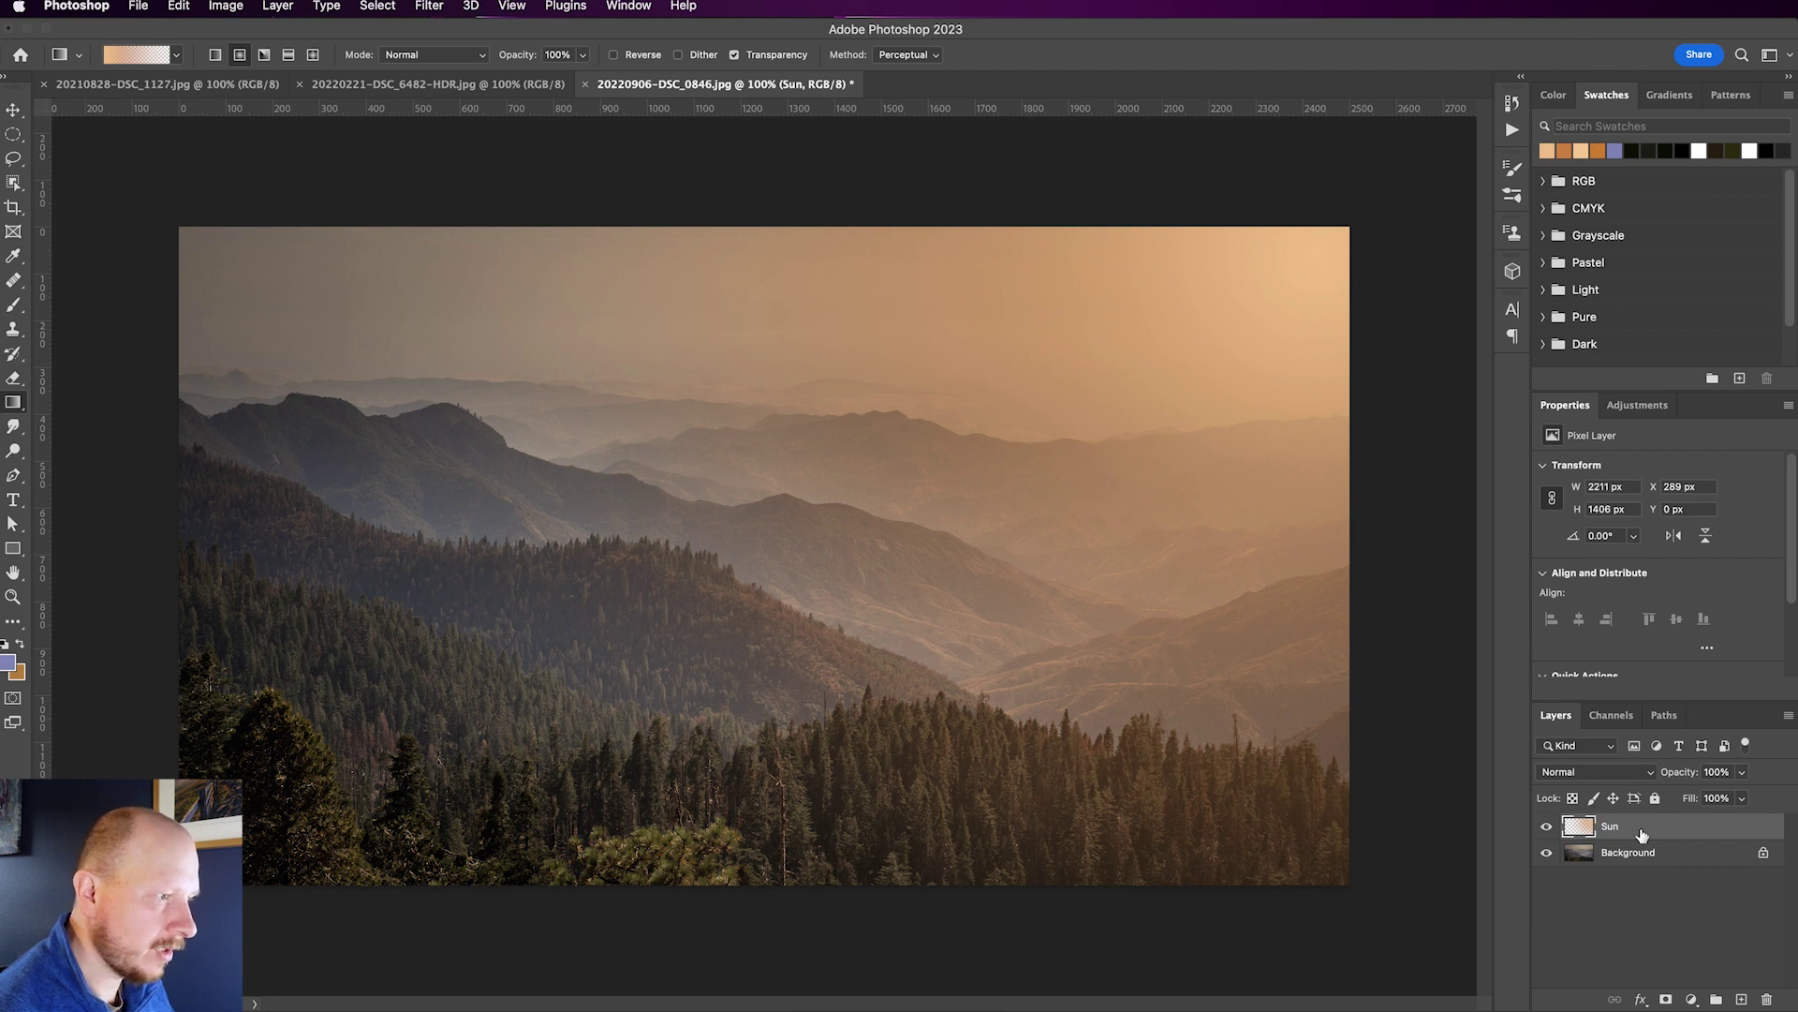
click(1570, 778)
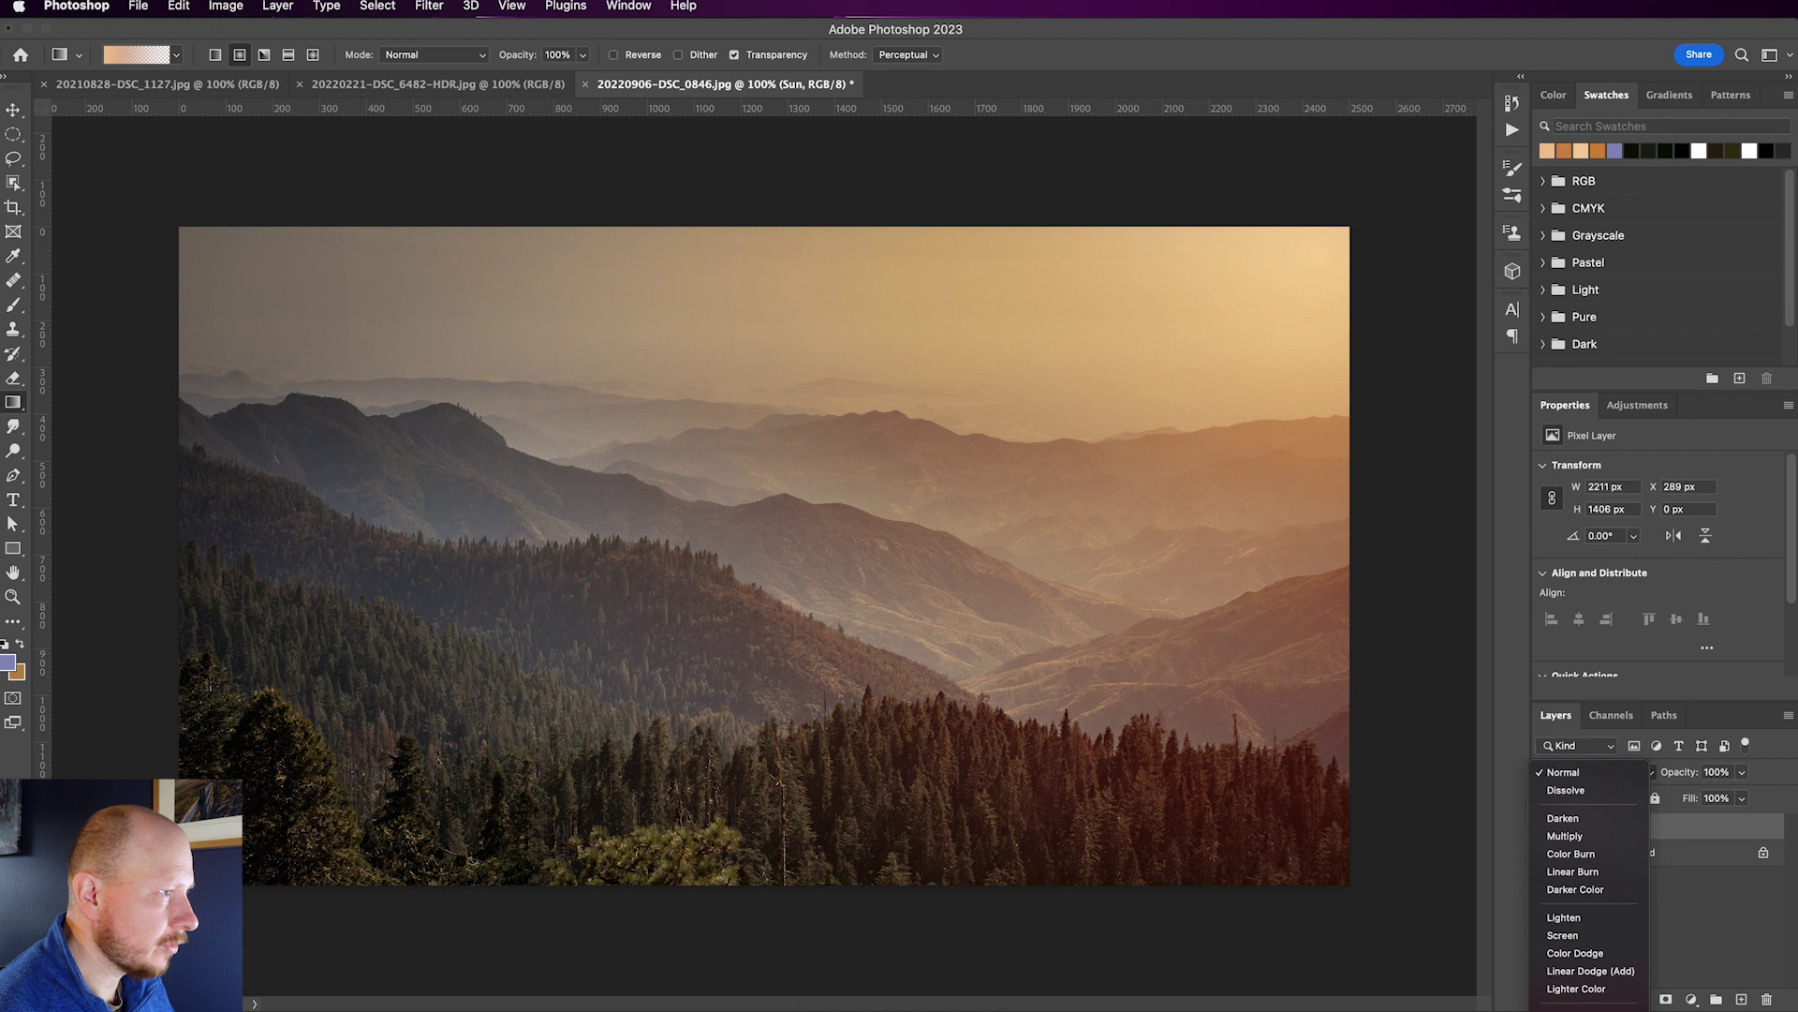
Apply Hard Light to the Sun layer and lower its Opacity slider to 80%
key(Return)
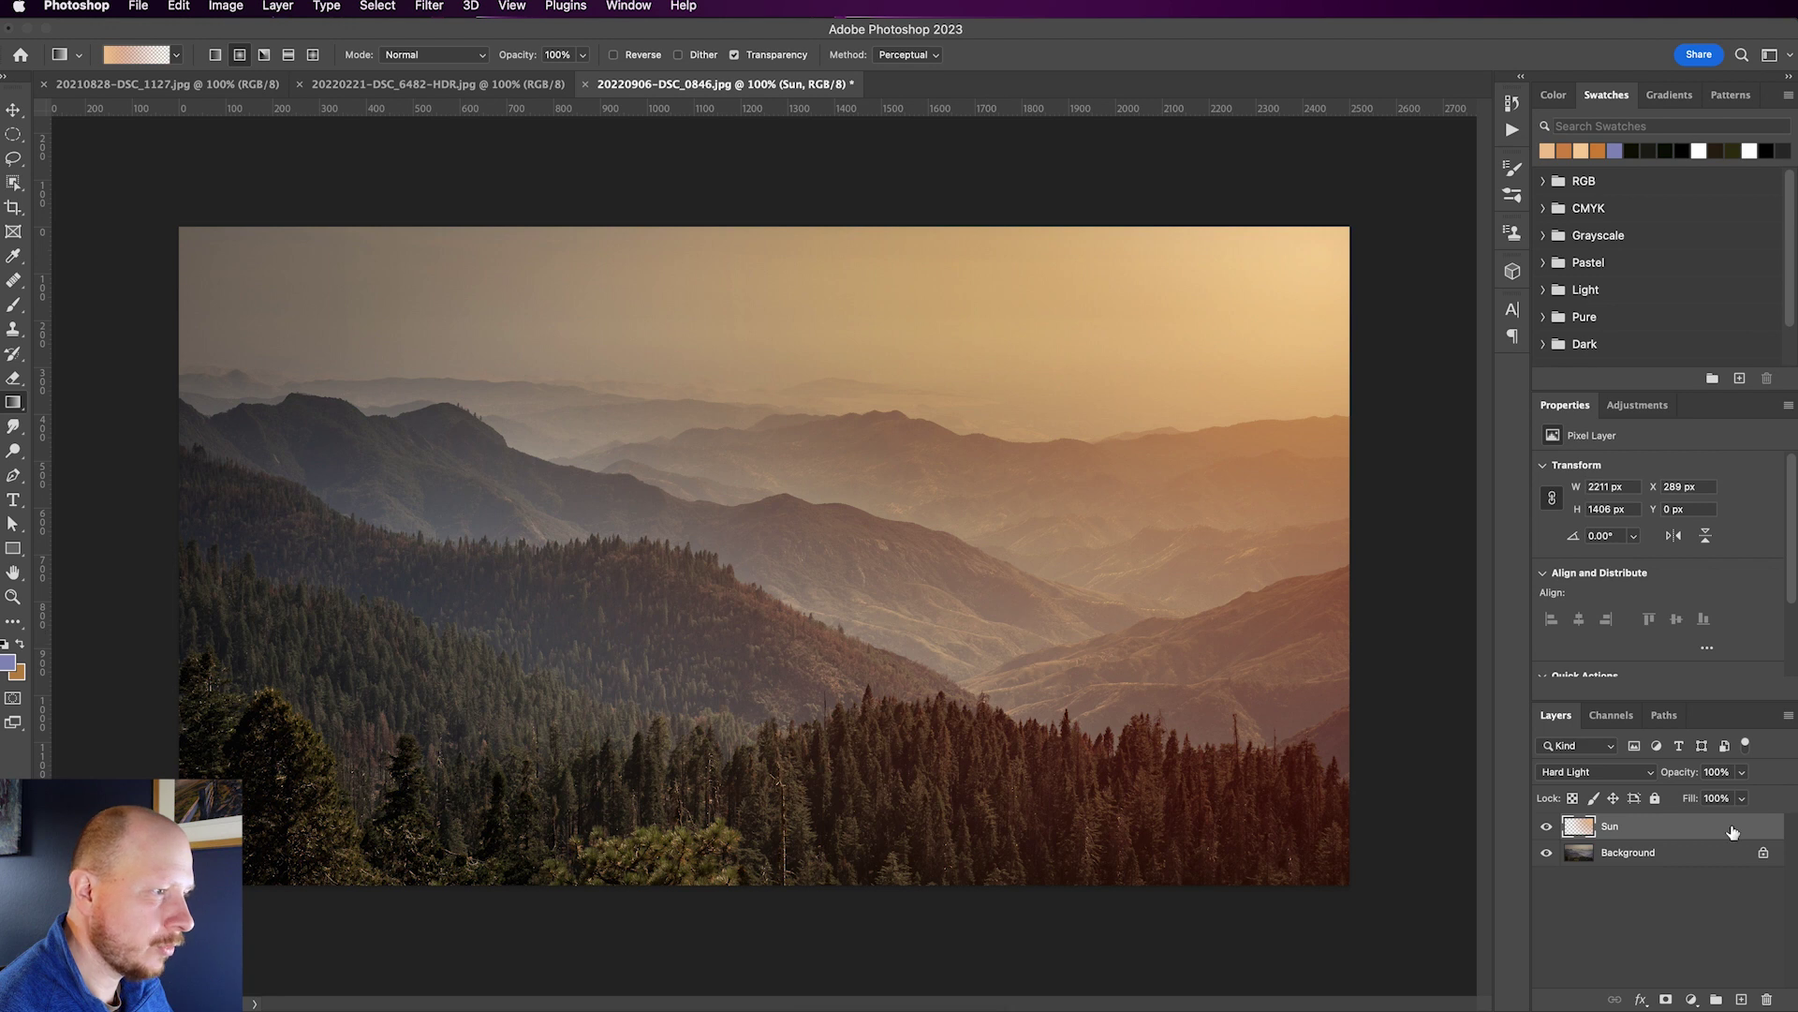
click(1741, 772)
drag(1742, 795, 1729, 802)
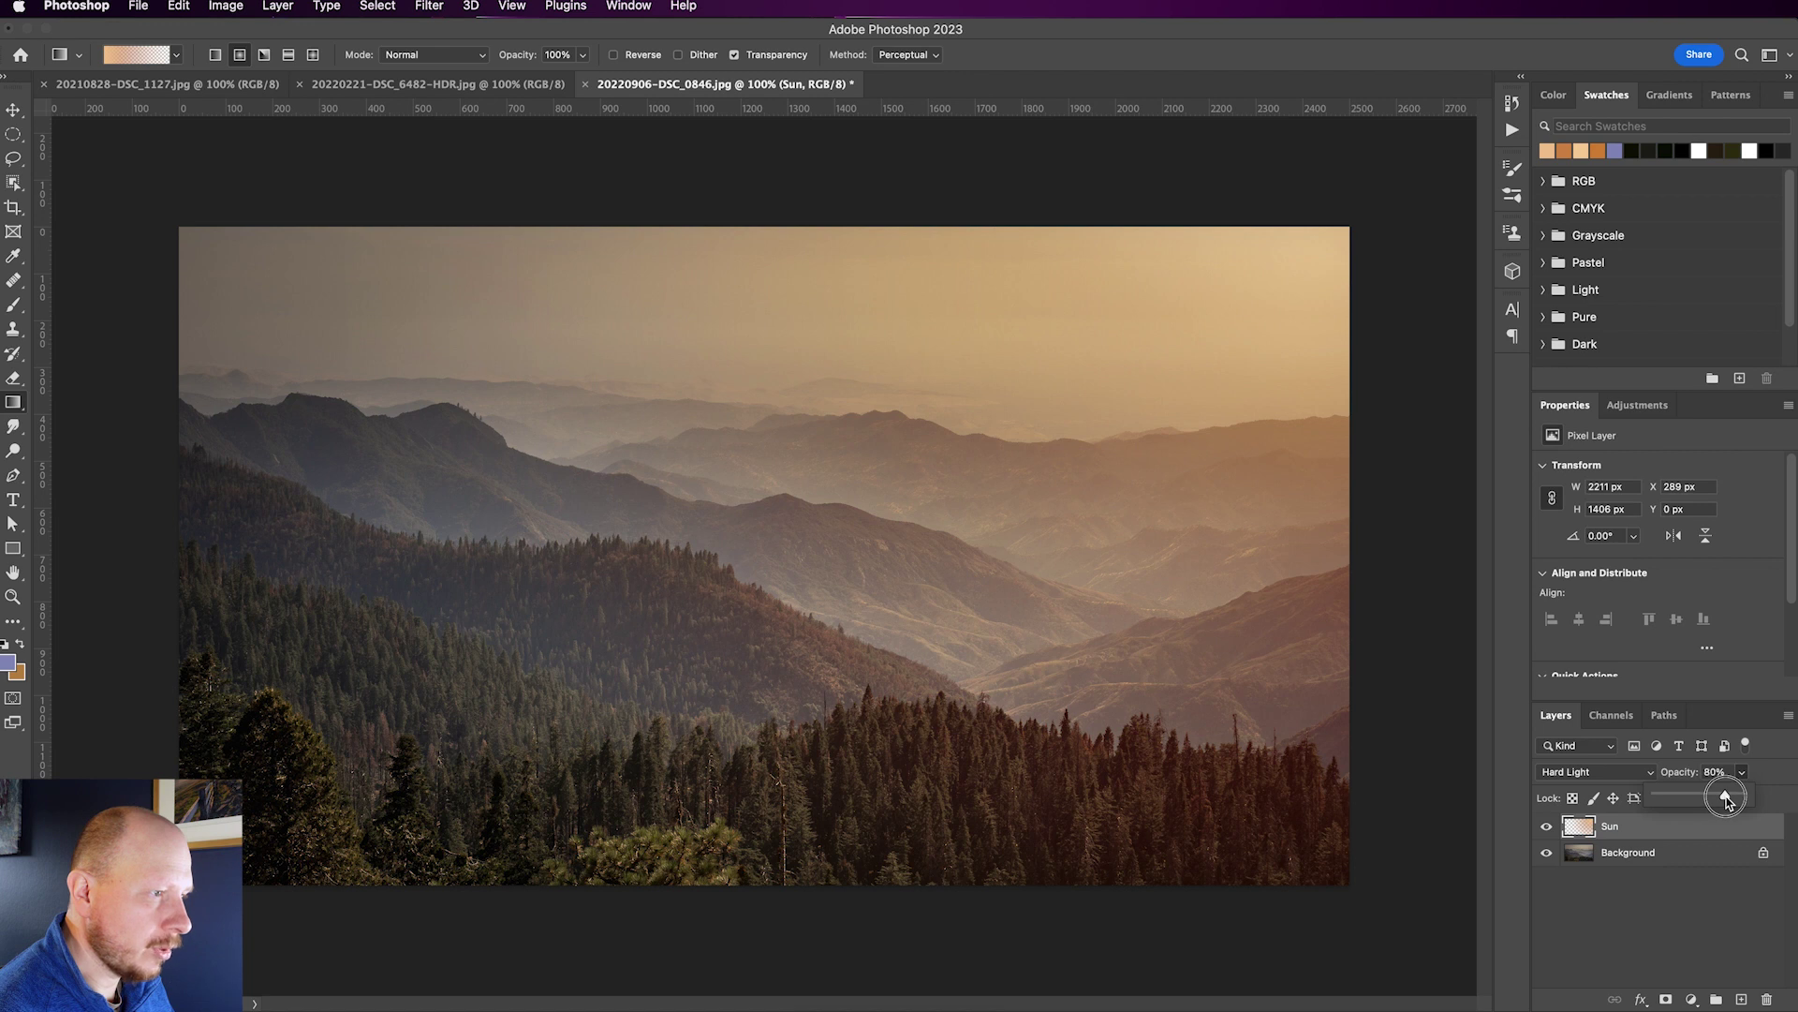
click(1665, 831)
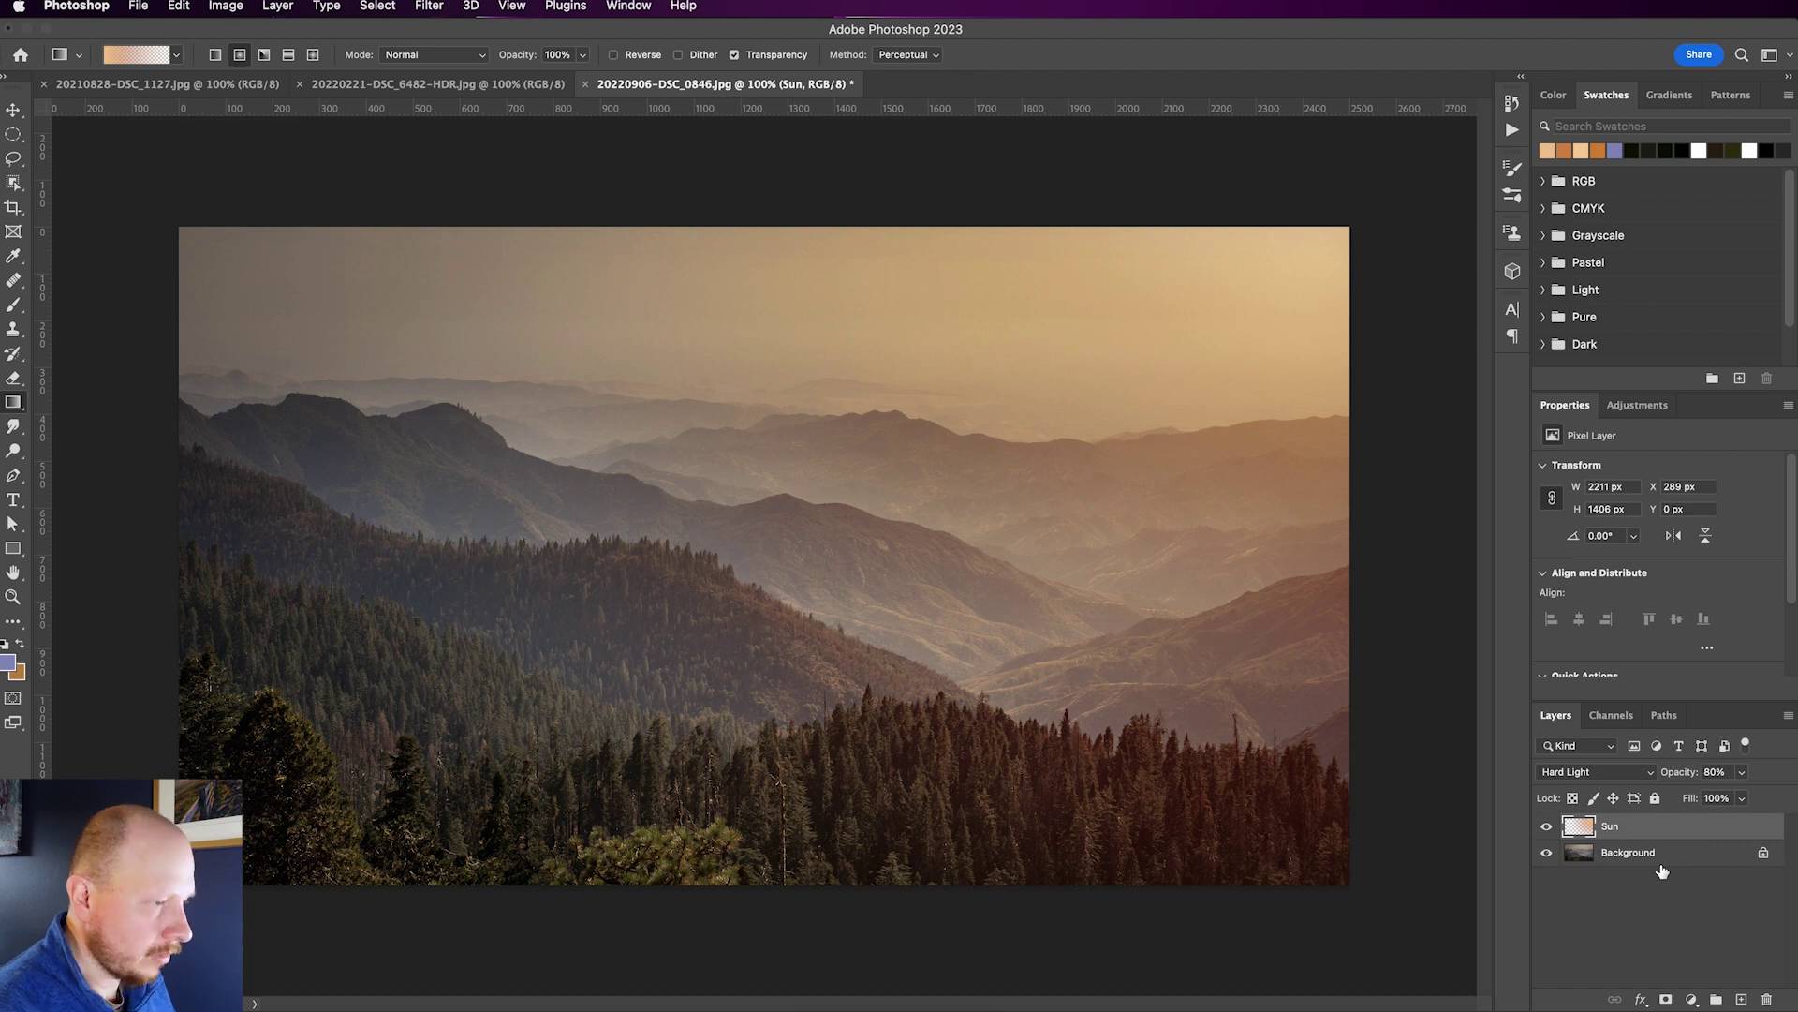
Create a new empty layer named Blue above the Sun layer
key(super+shift+n)
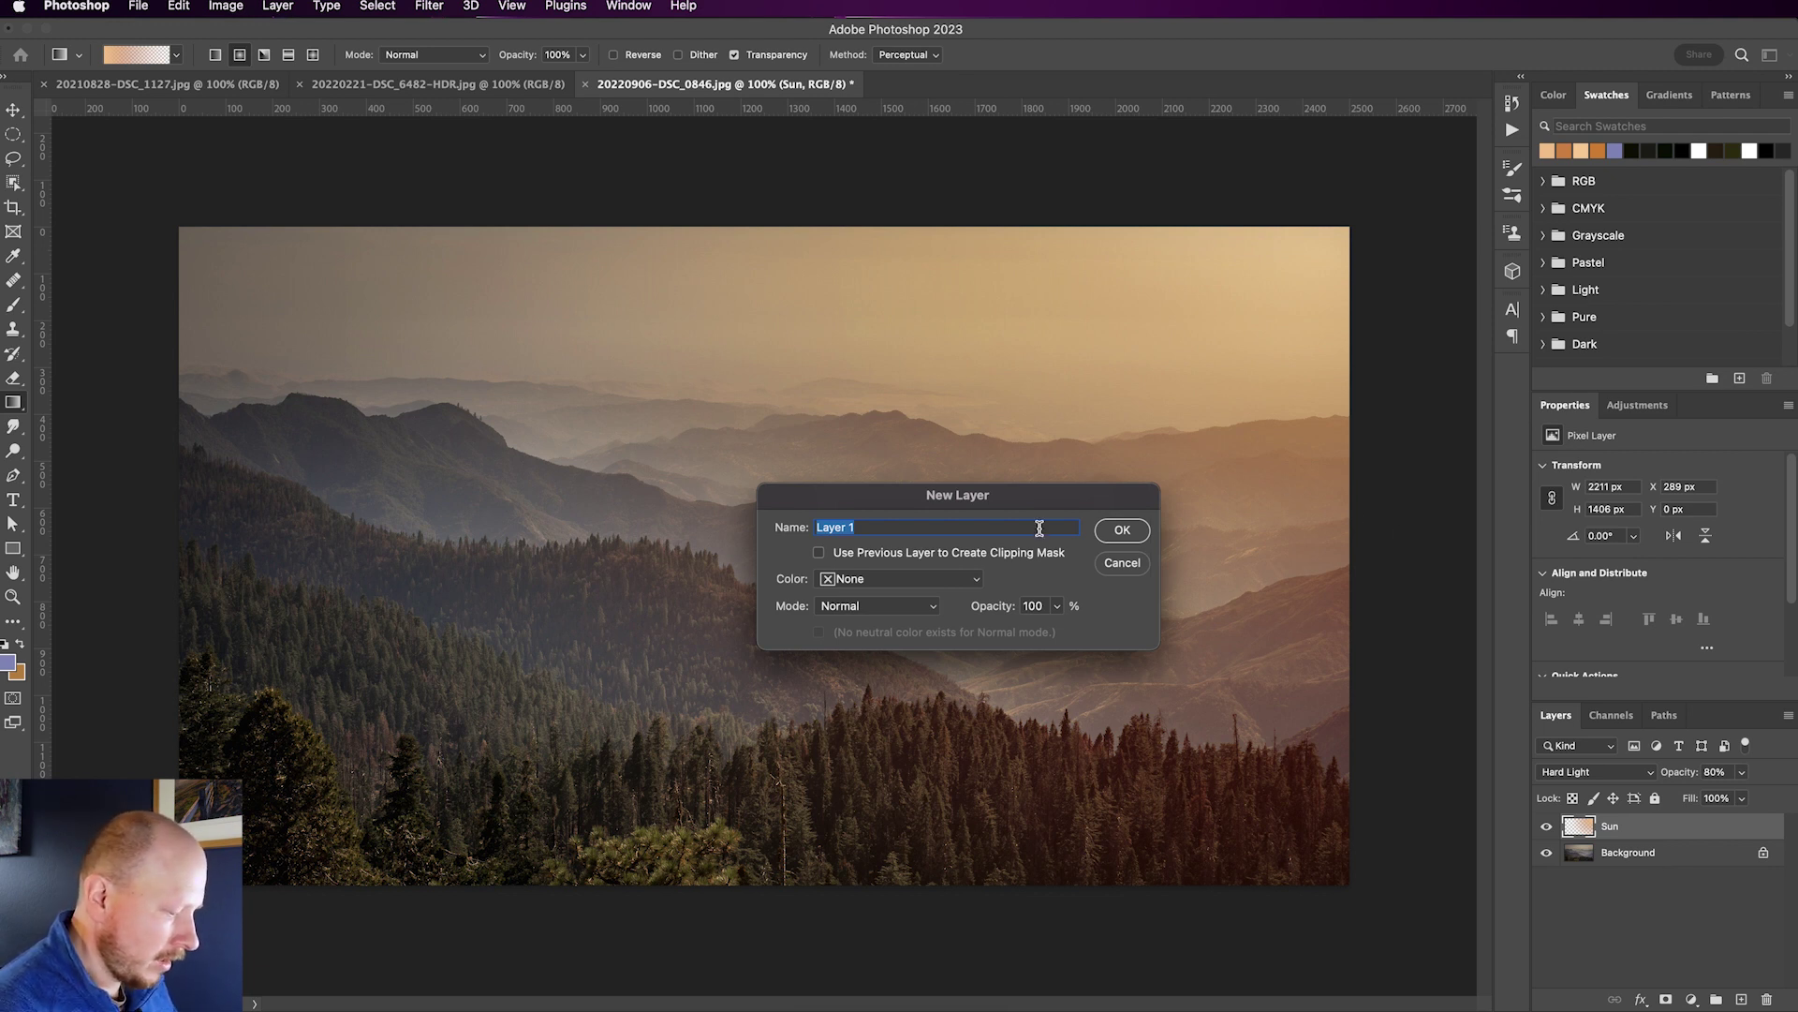
text(Blue)
key(Return)
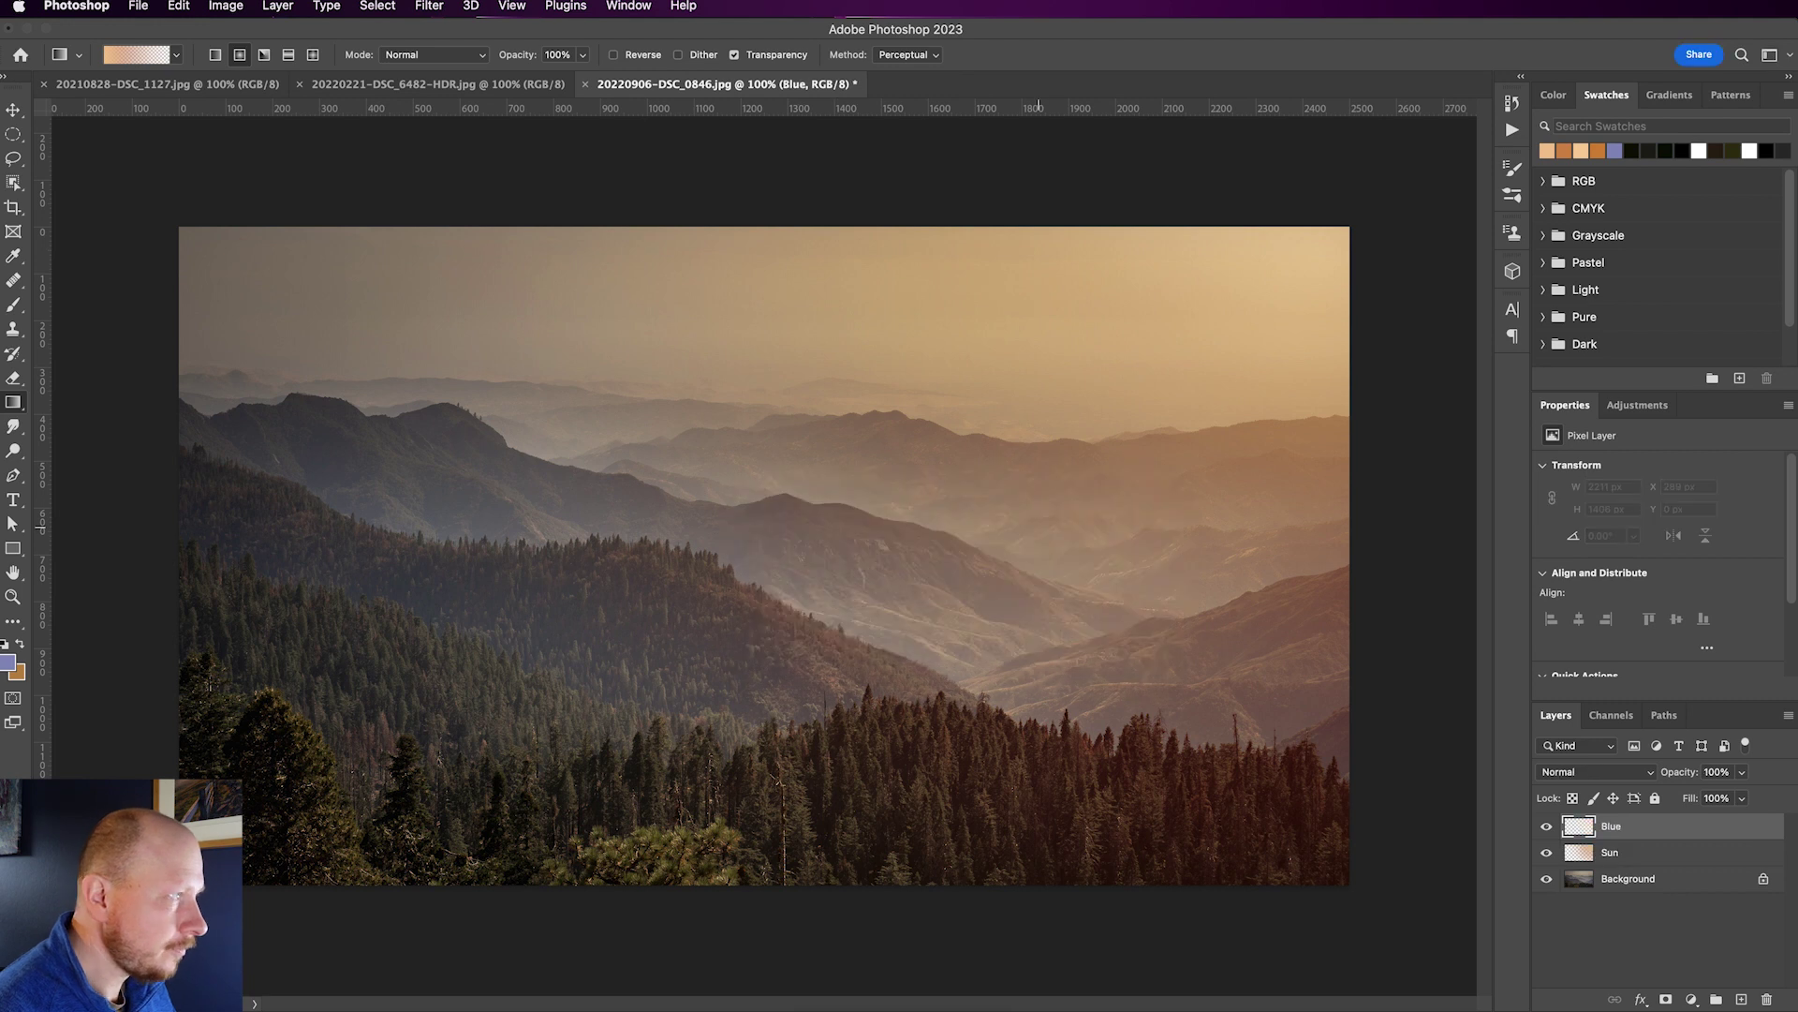
In the Gradient Editor, change the left colour stop to a deep rich blue
click(139, 59)
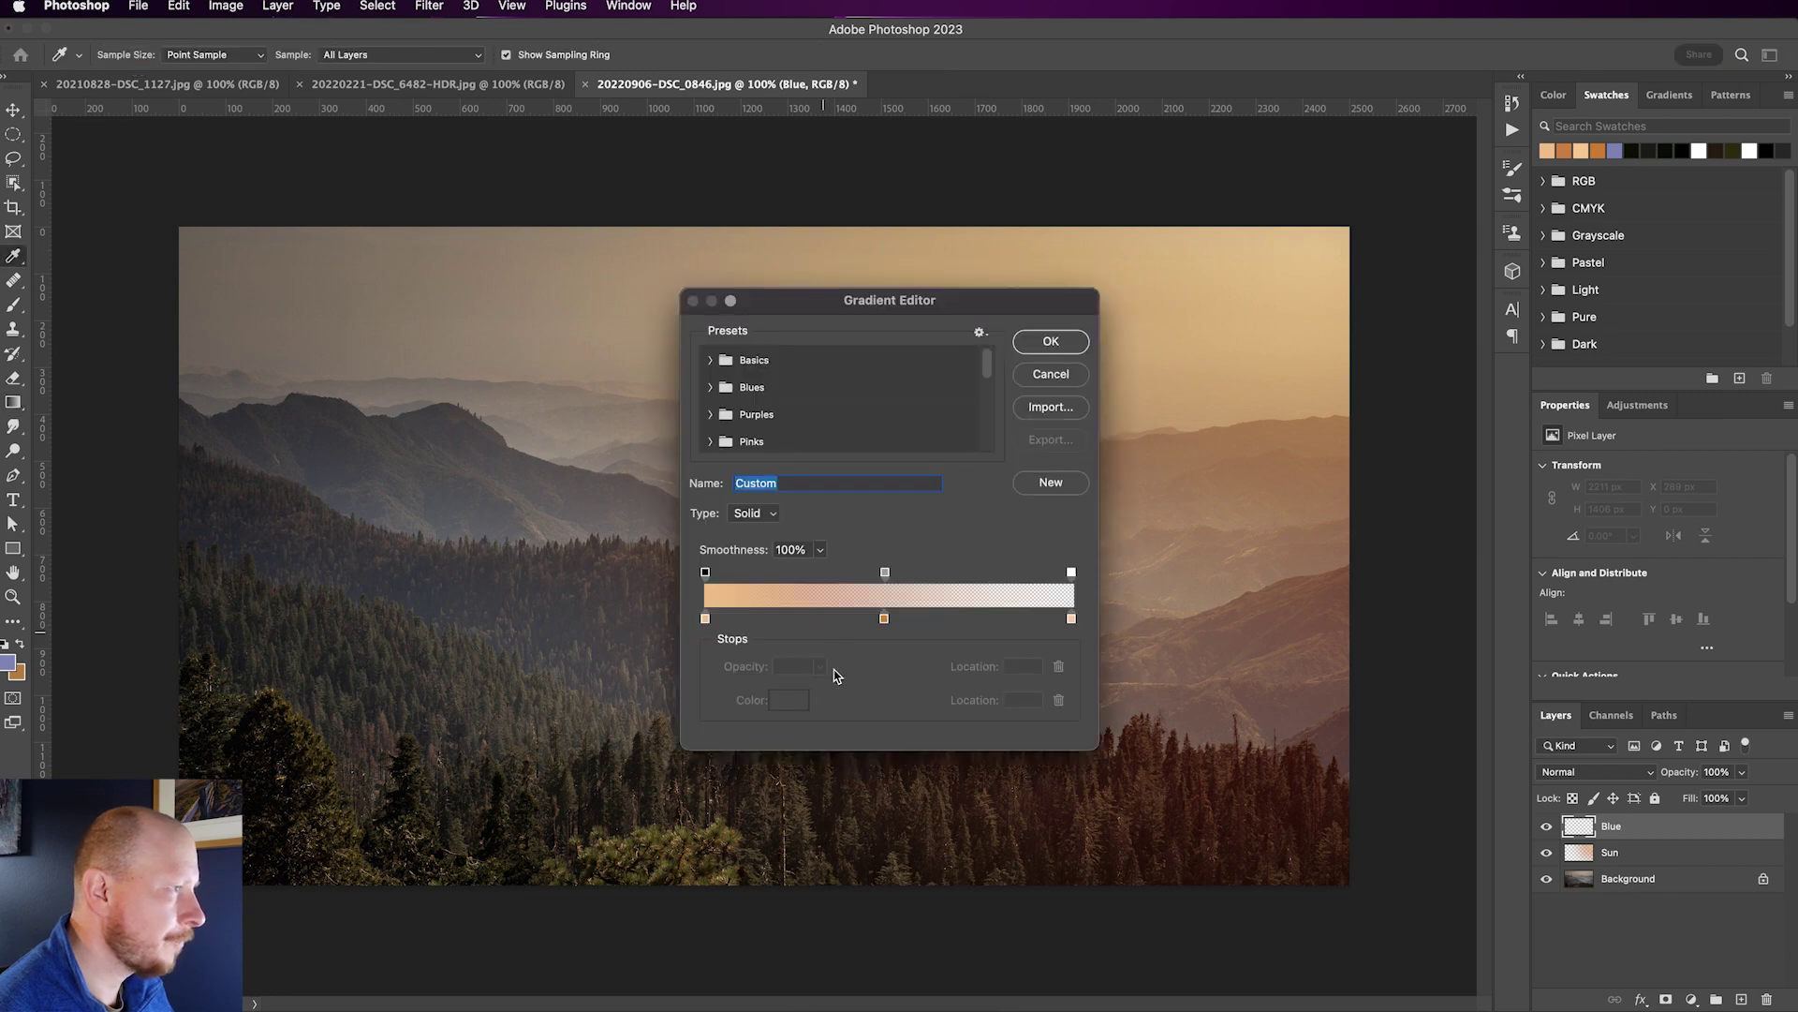
click(706, 619)
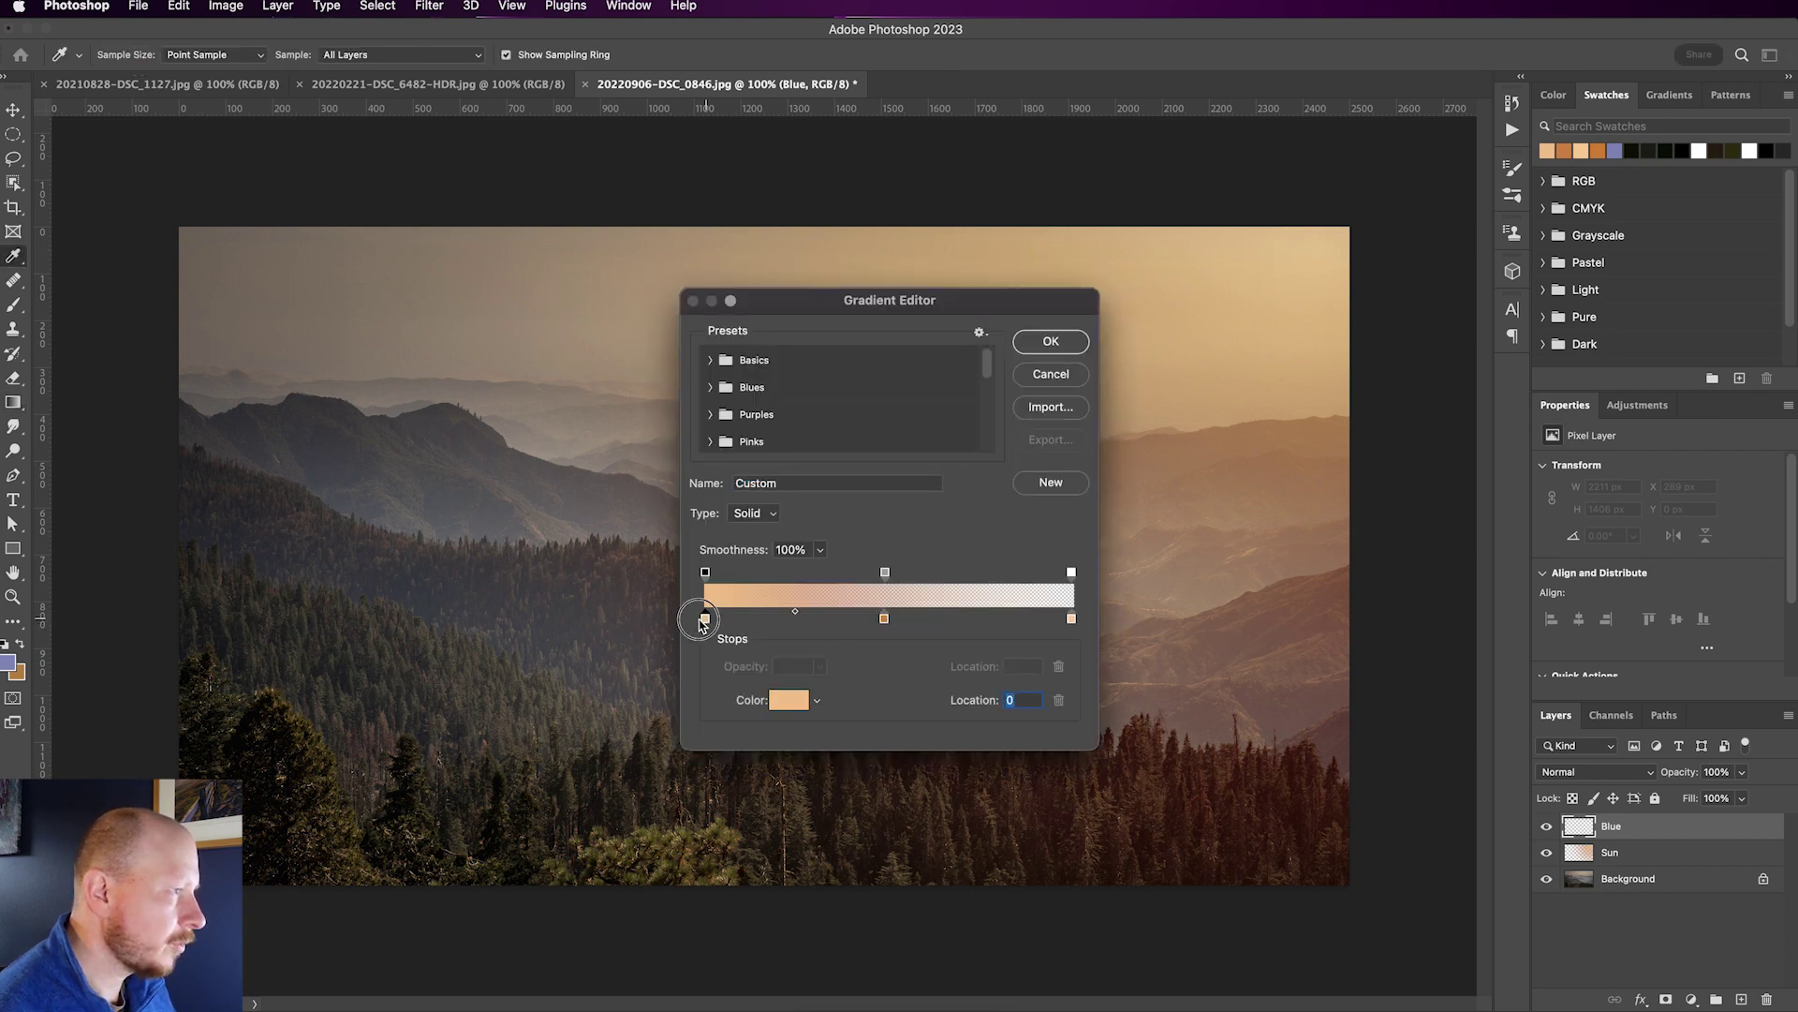
click(792, 704)
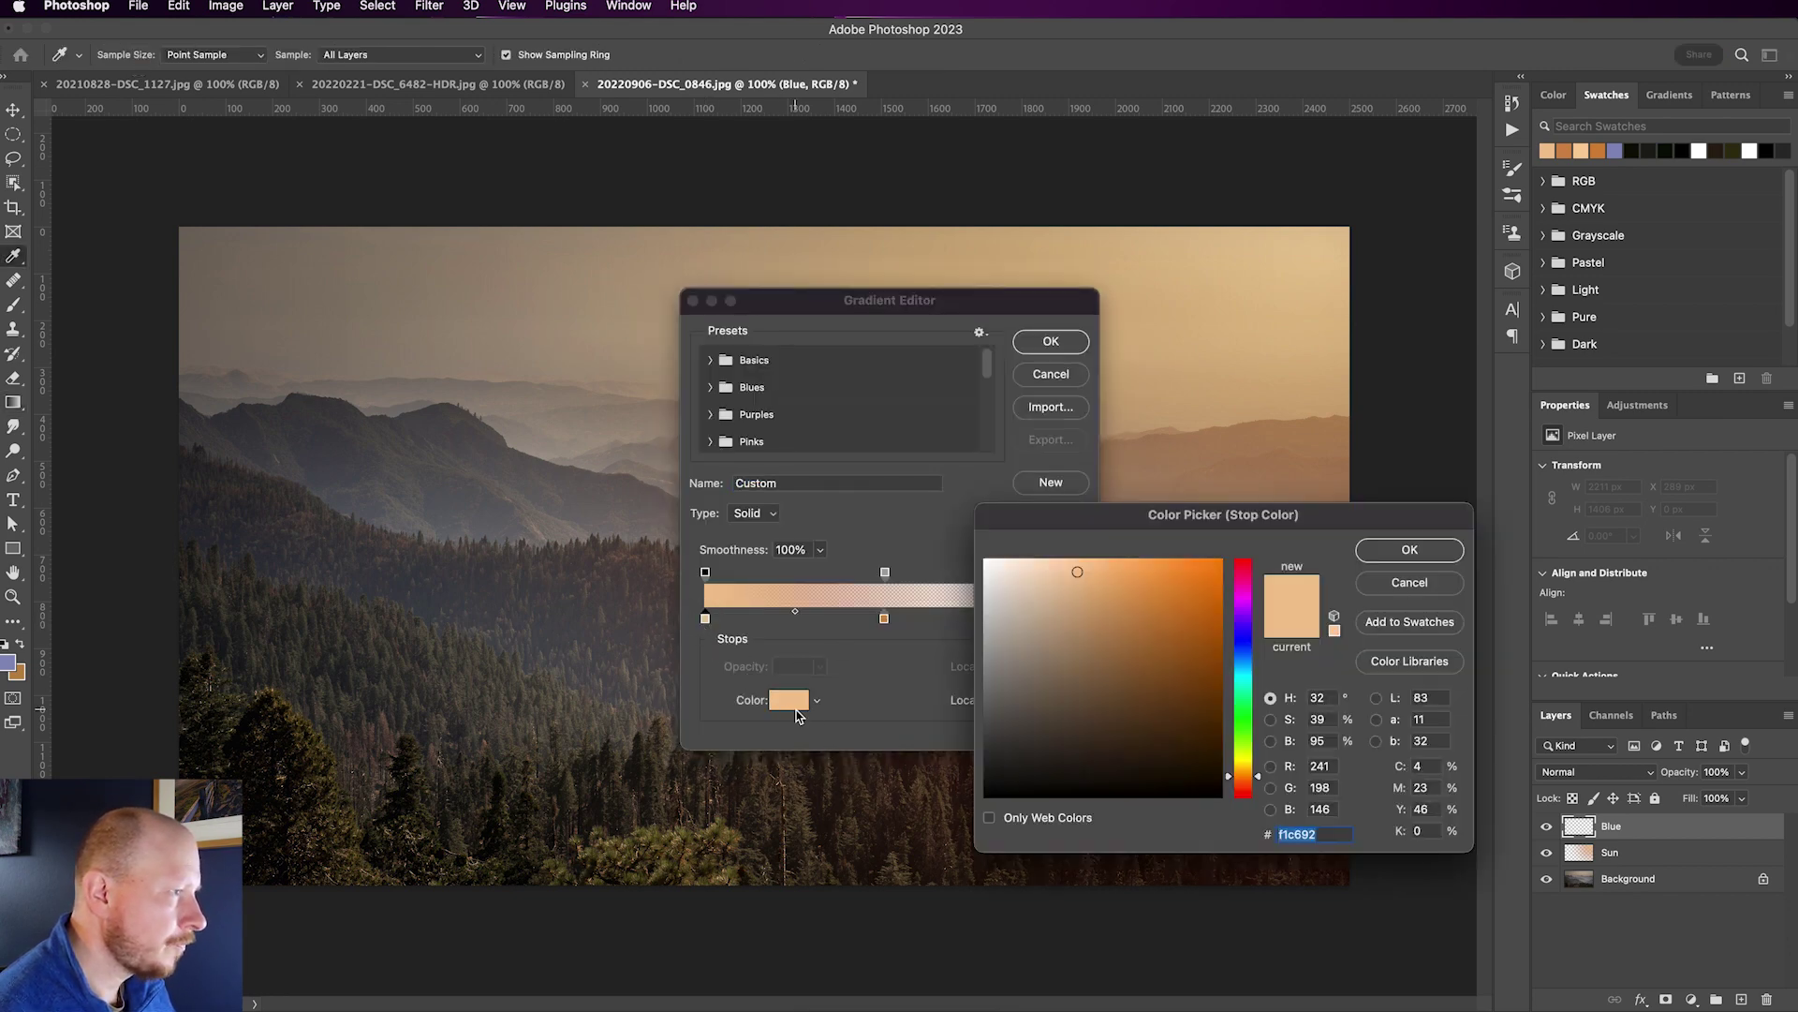
click(1245, 651)
drag(1108, 597, 1138, 645)
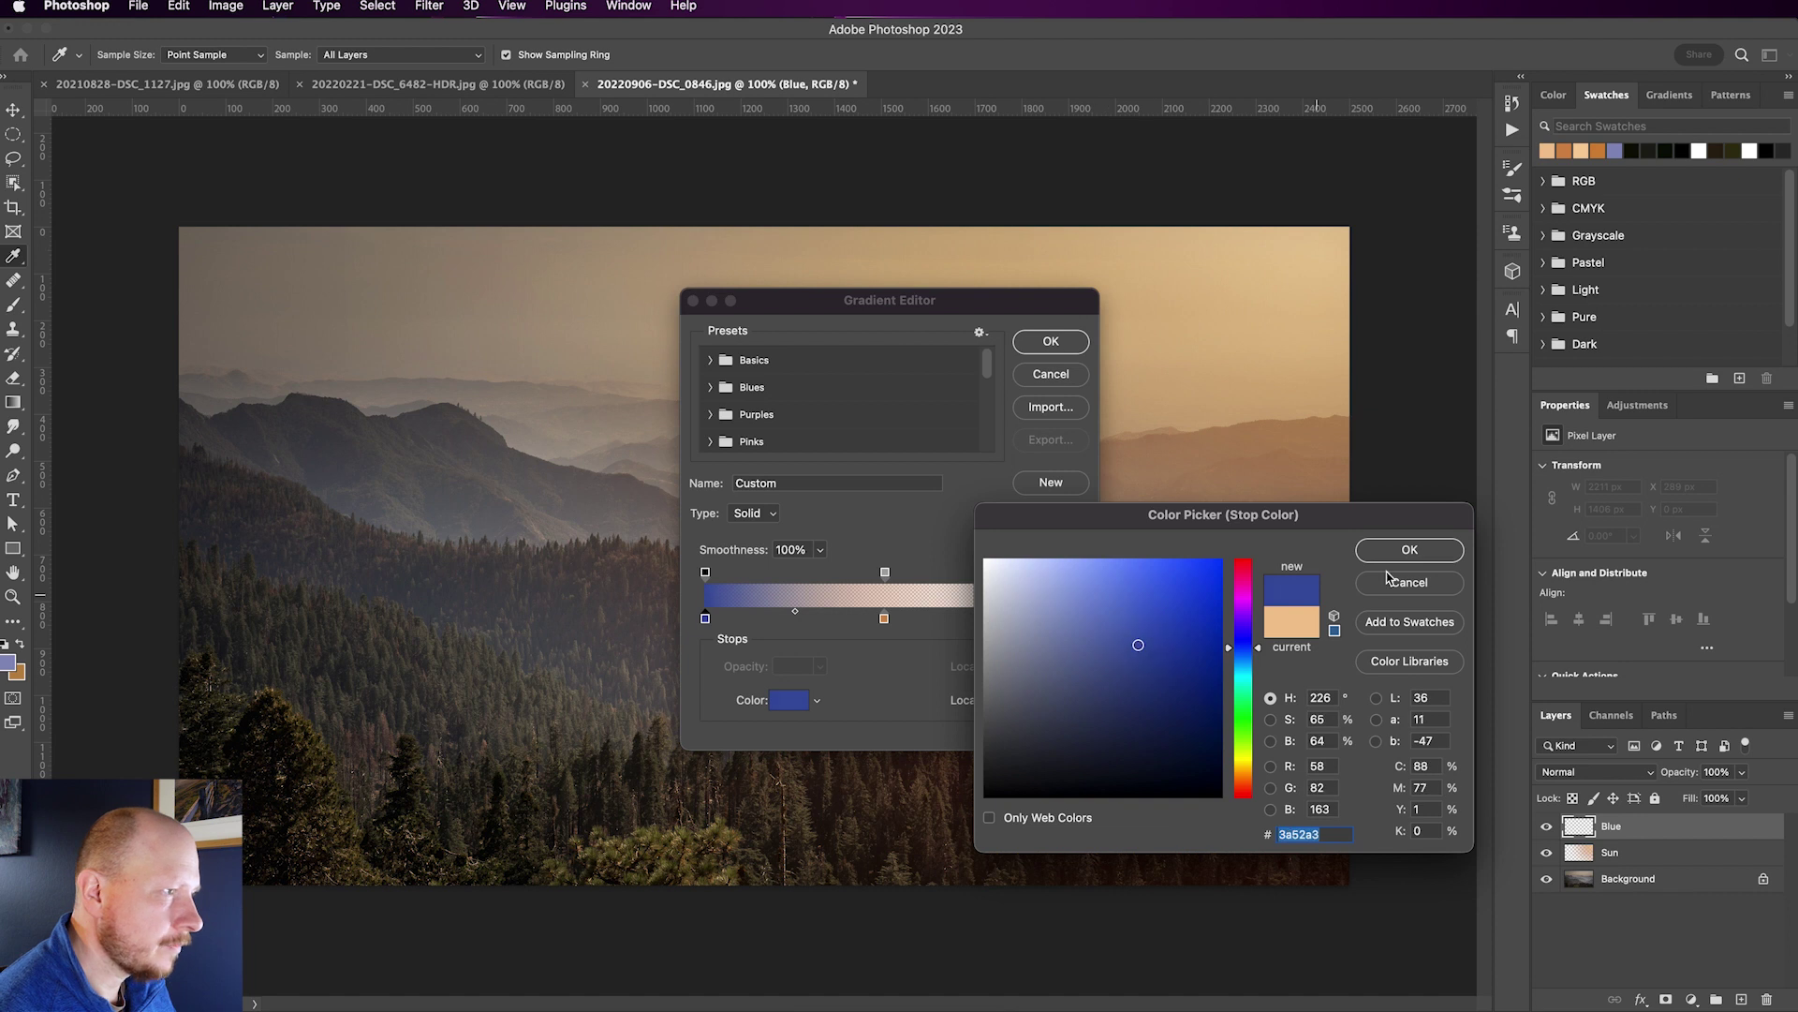
click(1408, 550)
Change the middle colour stop to mid blue 6881dc
click(884, 619)
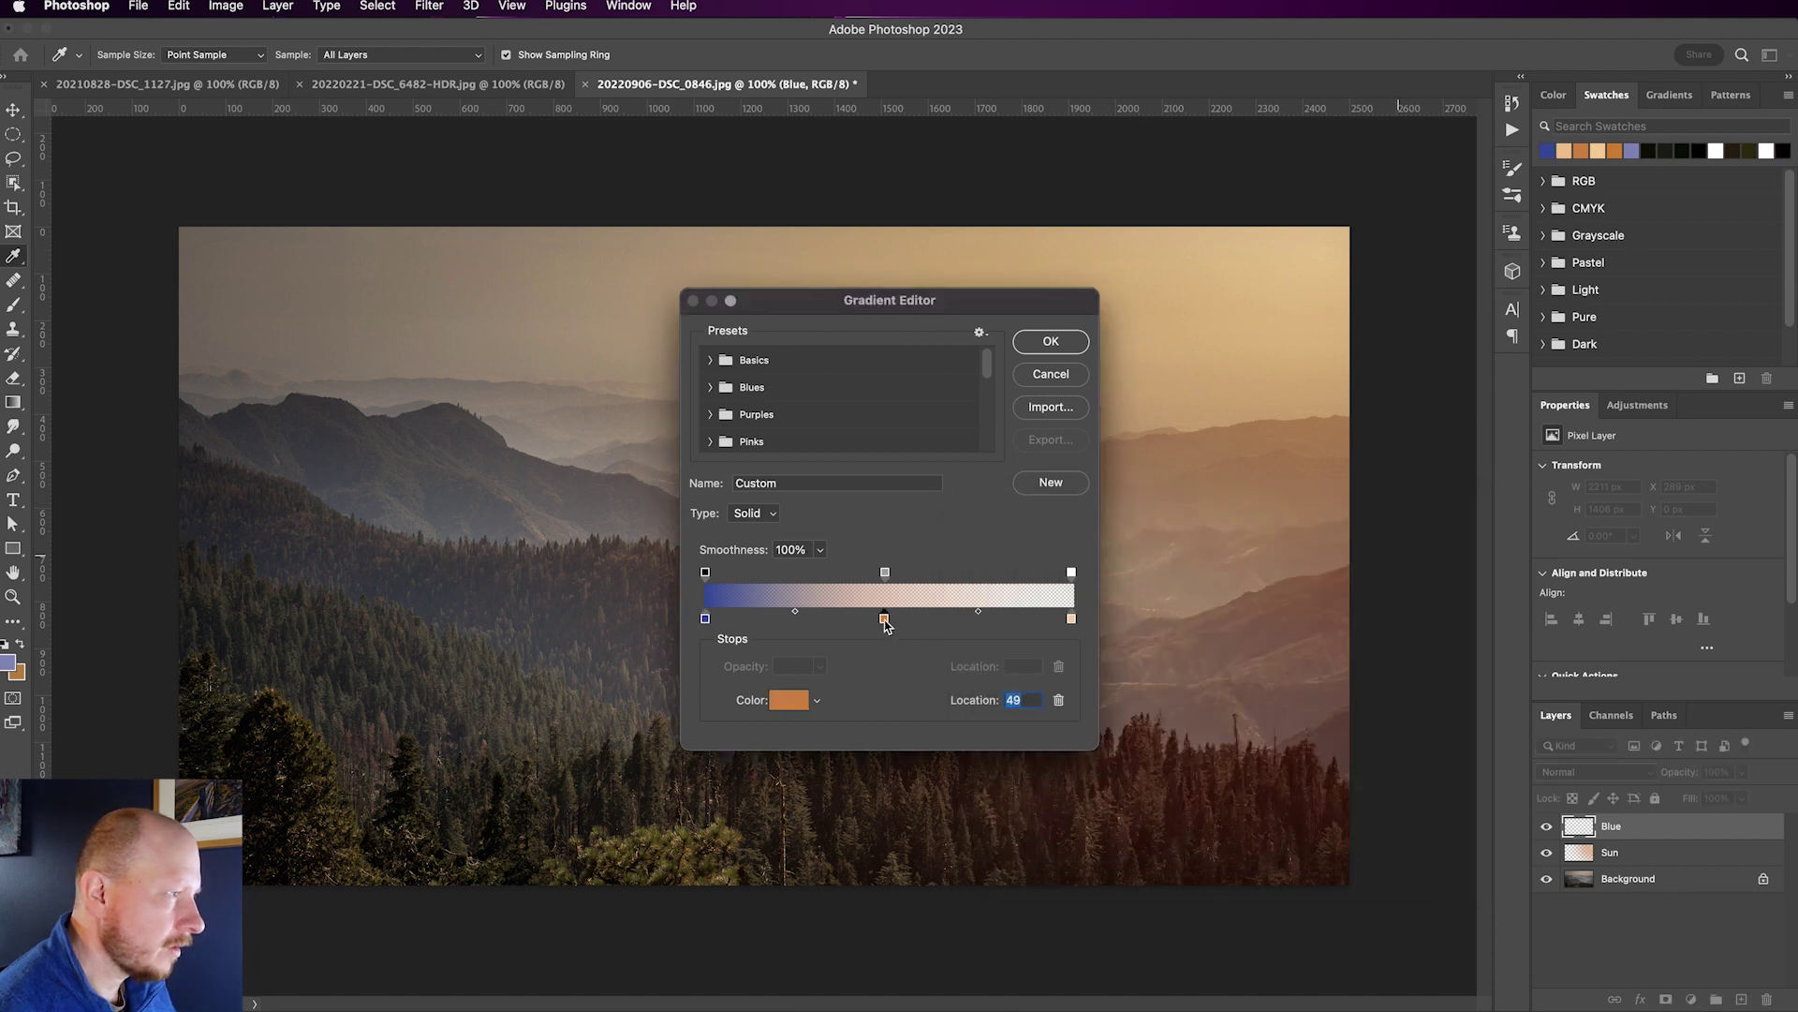
click(790, 700)
click(1247, 648)
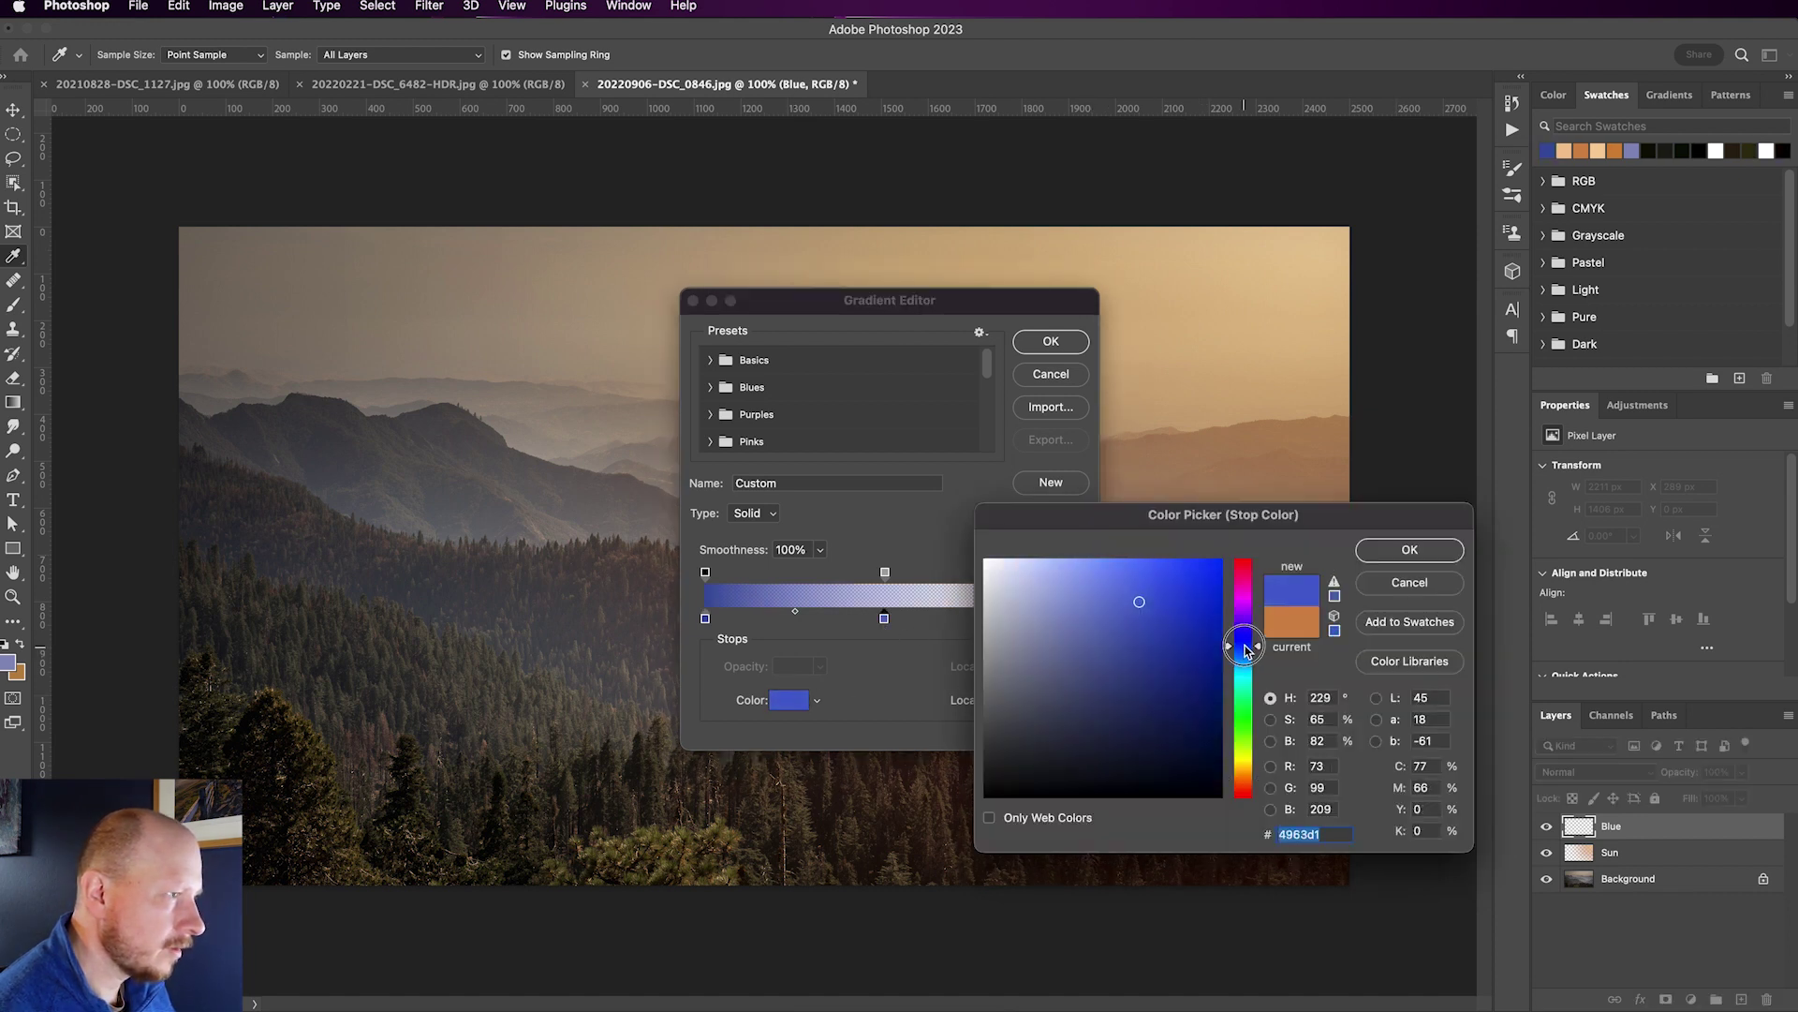
click(1108, 589)
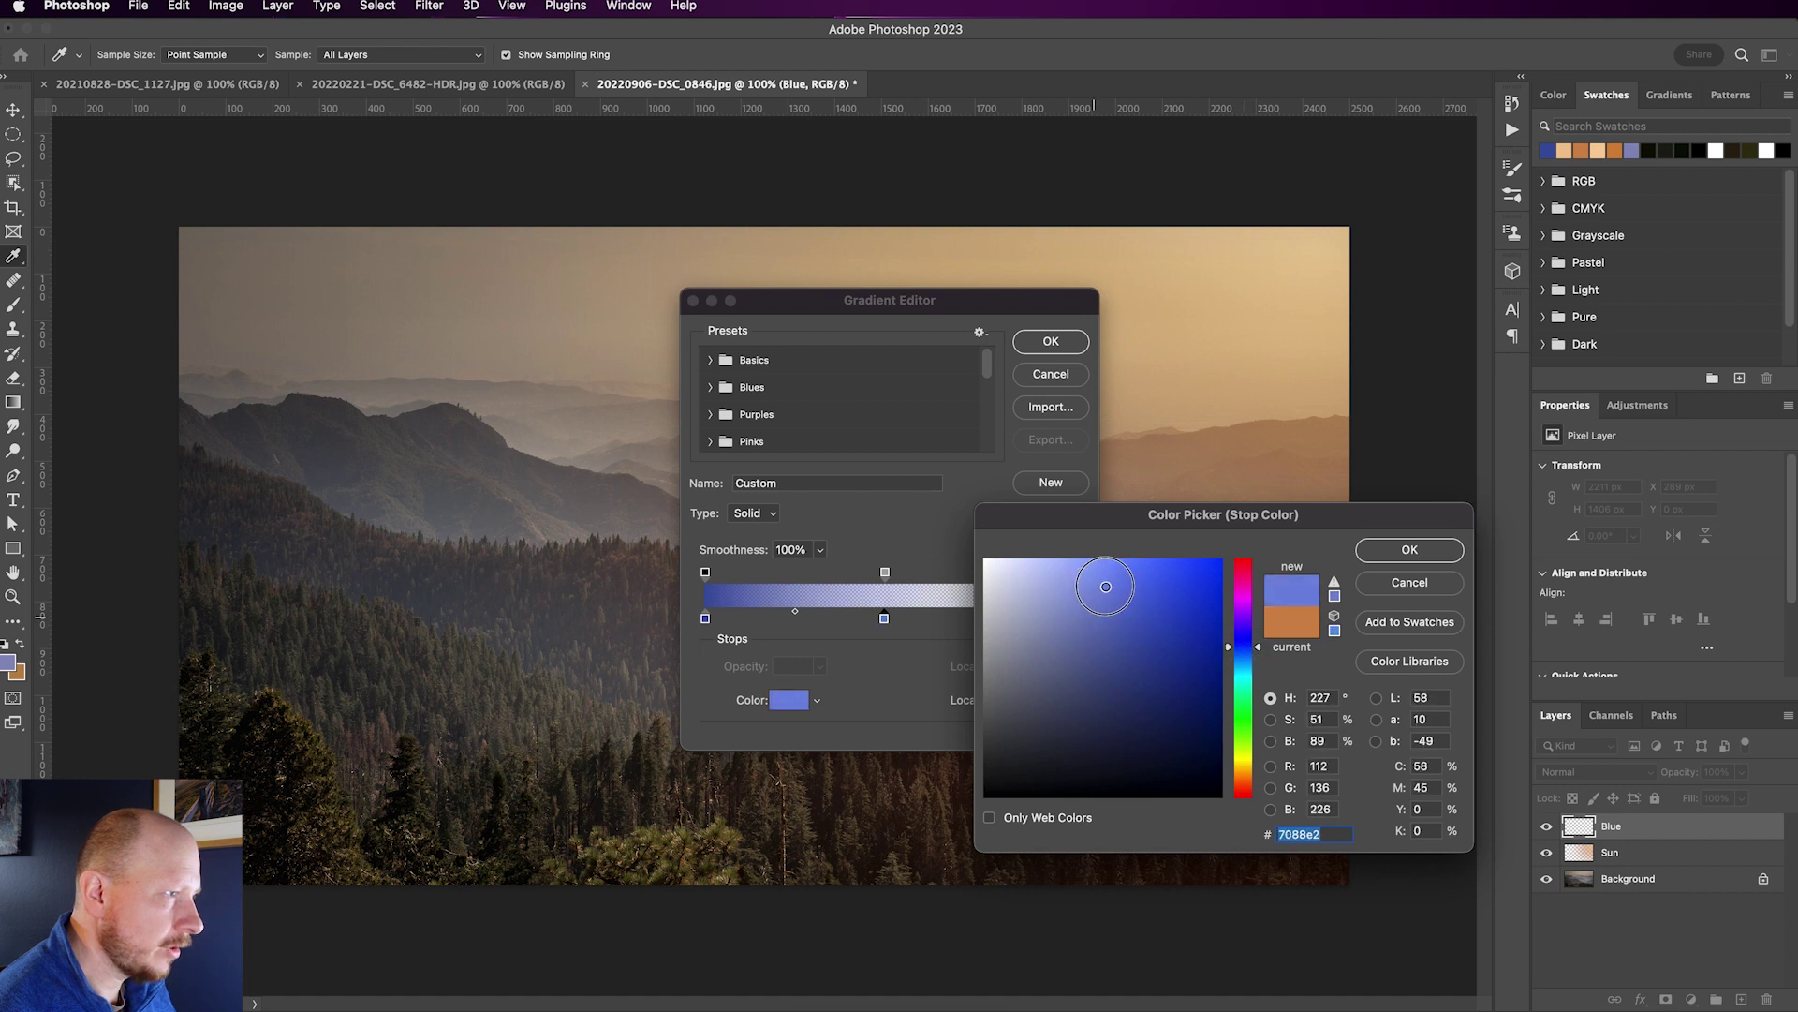
click(1109, 591)
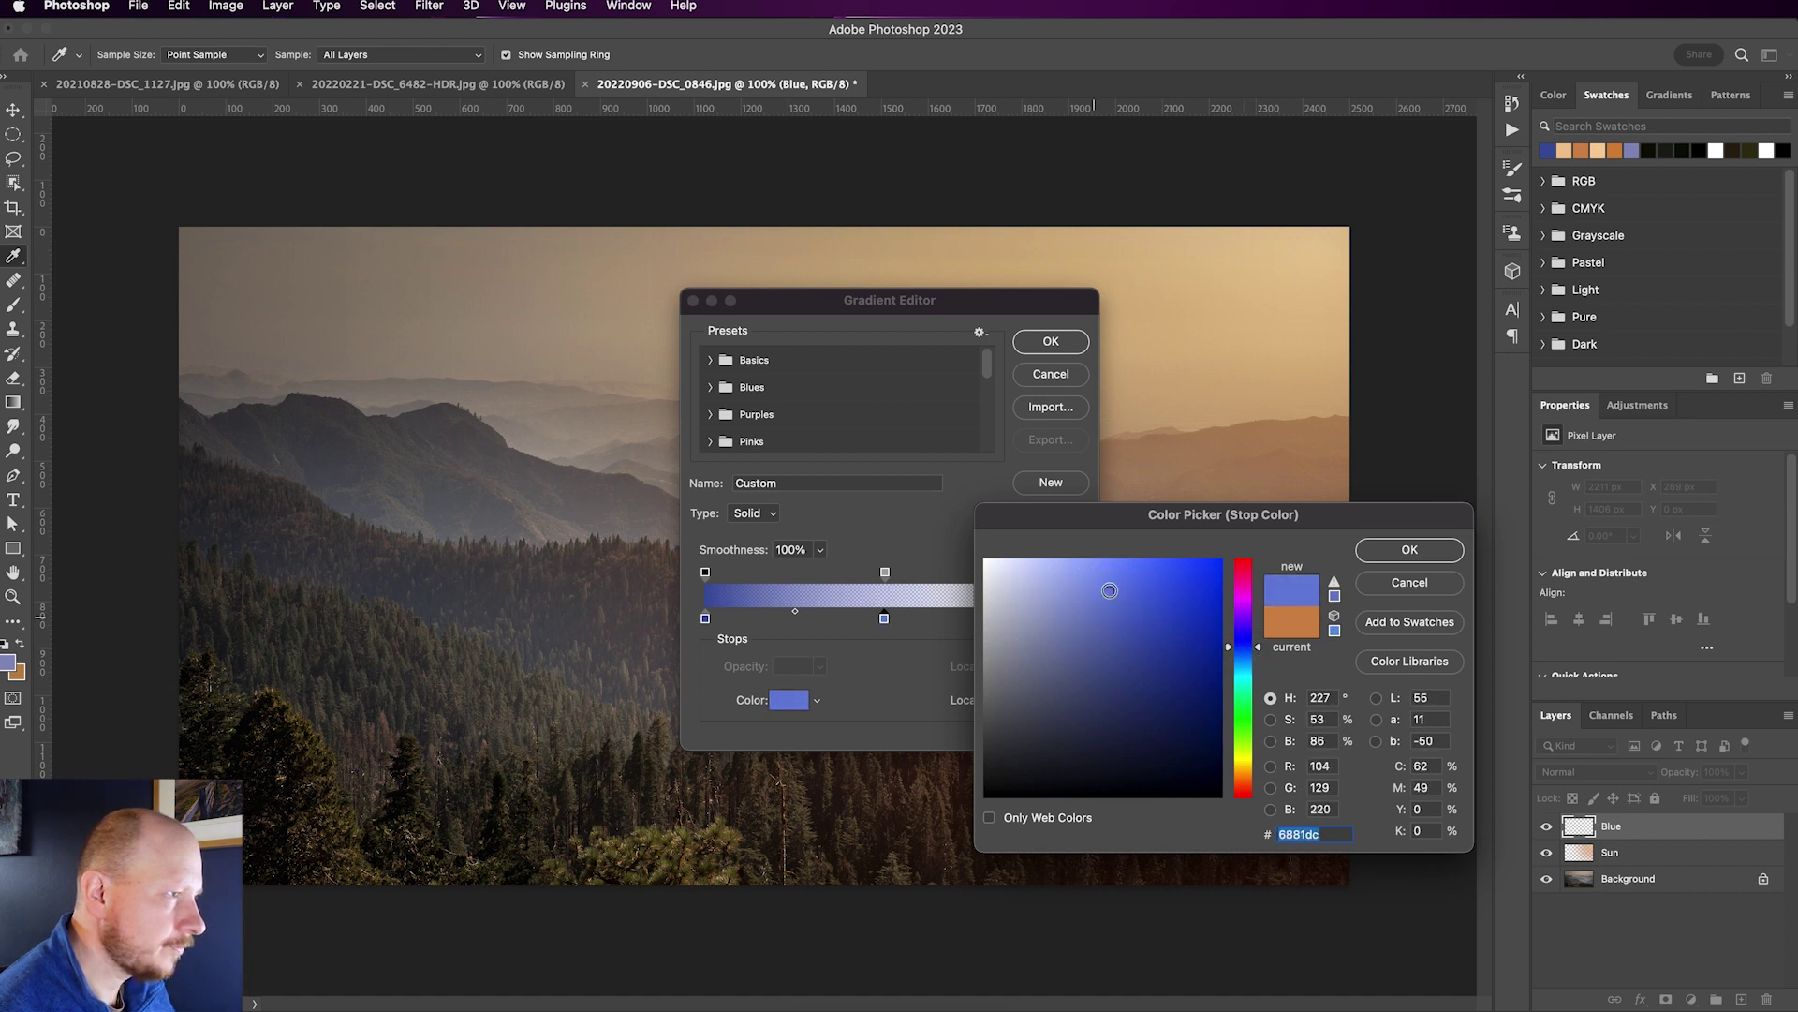
click(1408, 550)
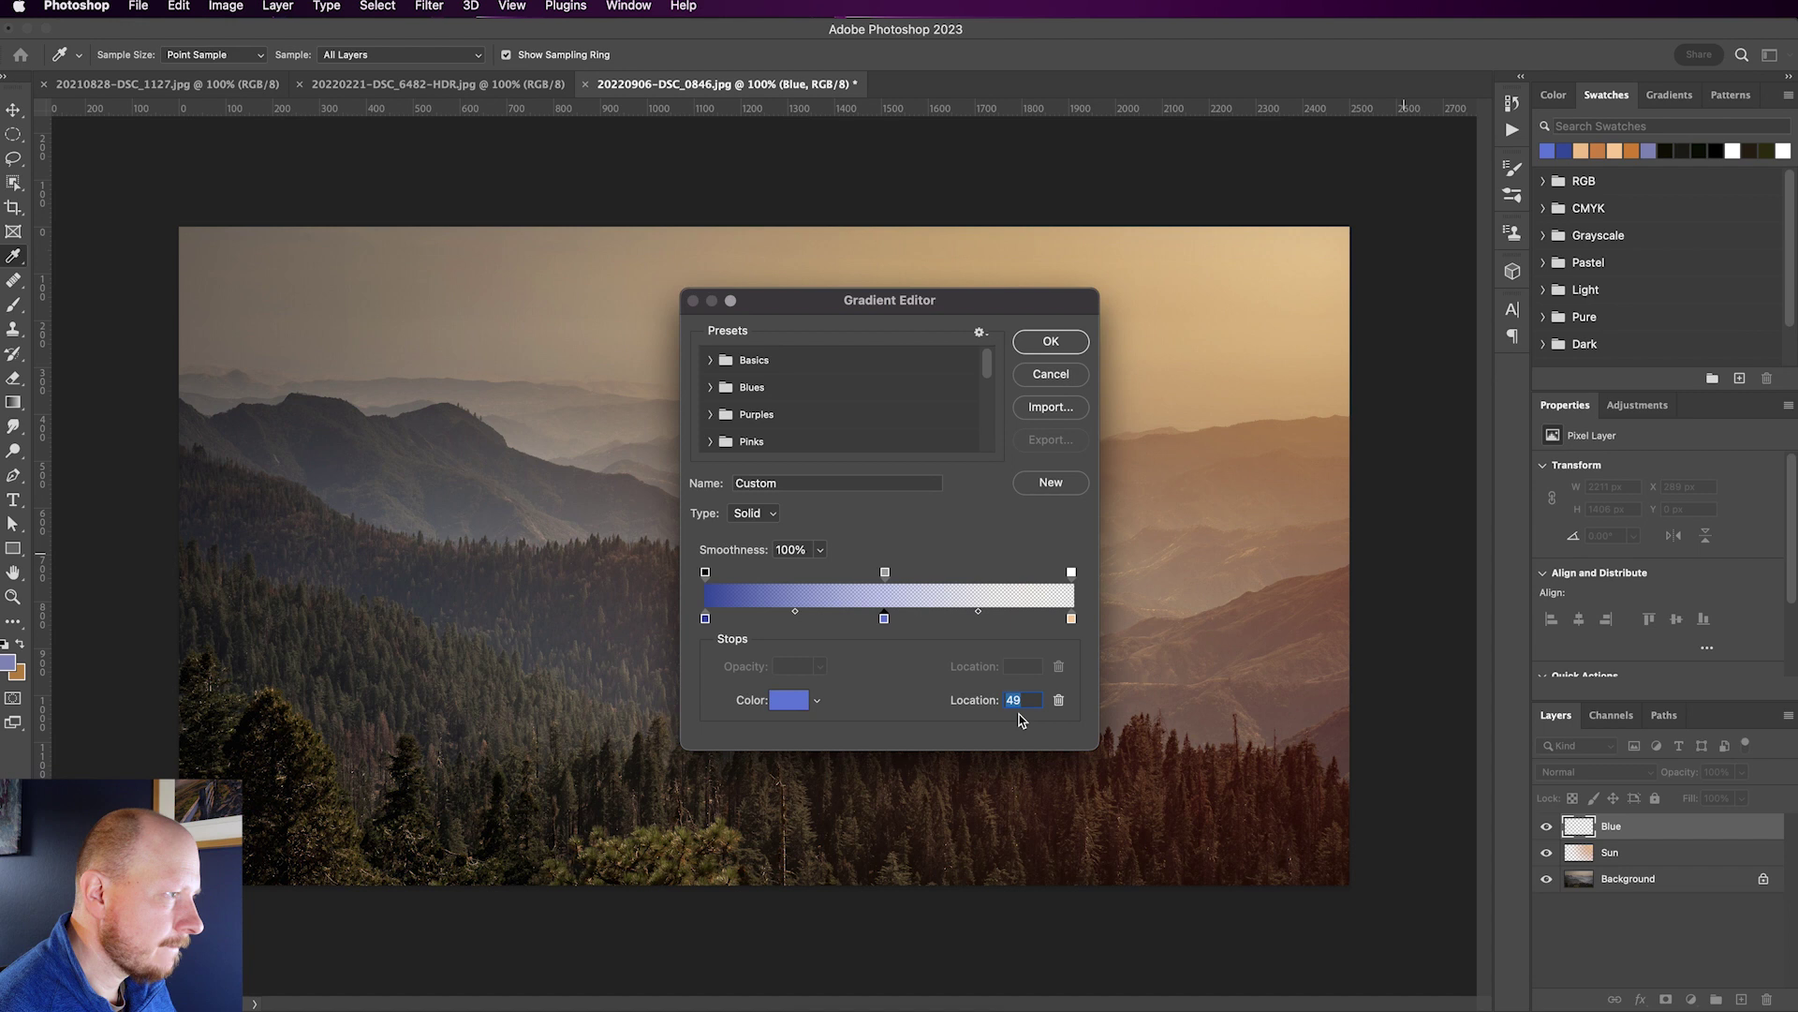
Change the right colour stop to a pale light blue
click(1072, 620)
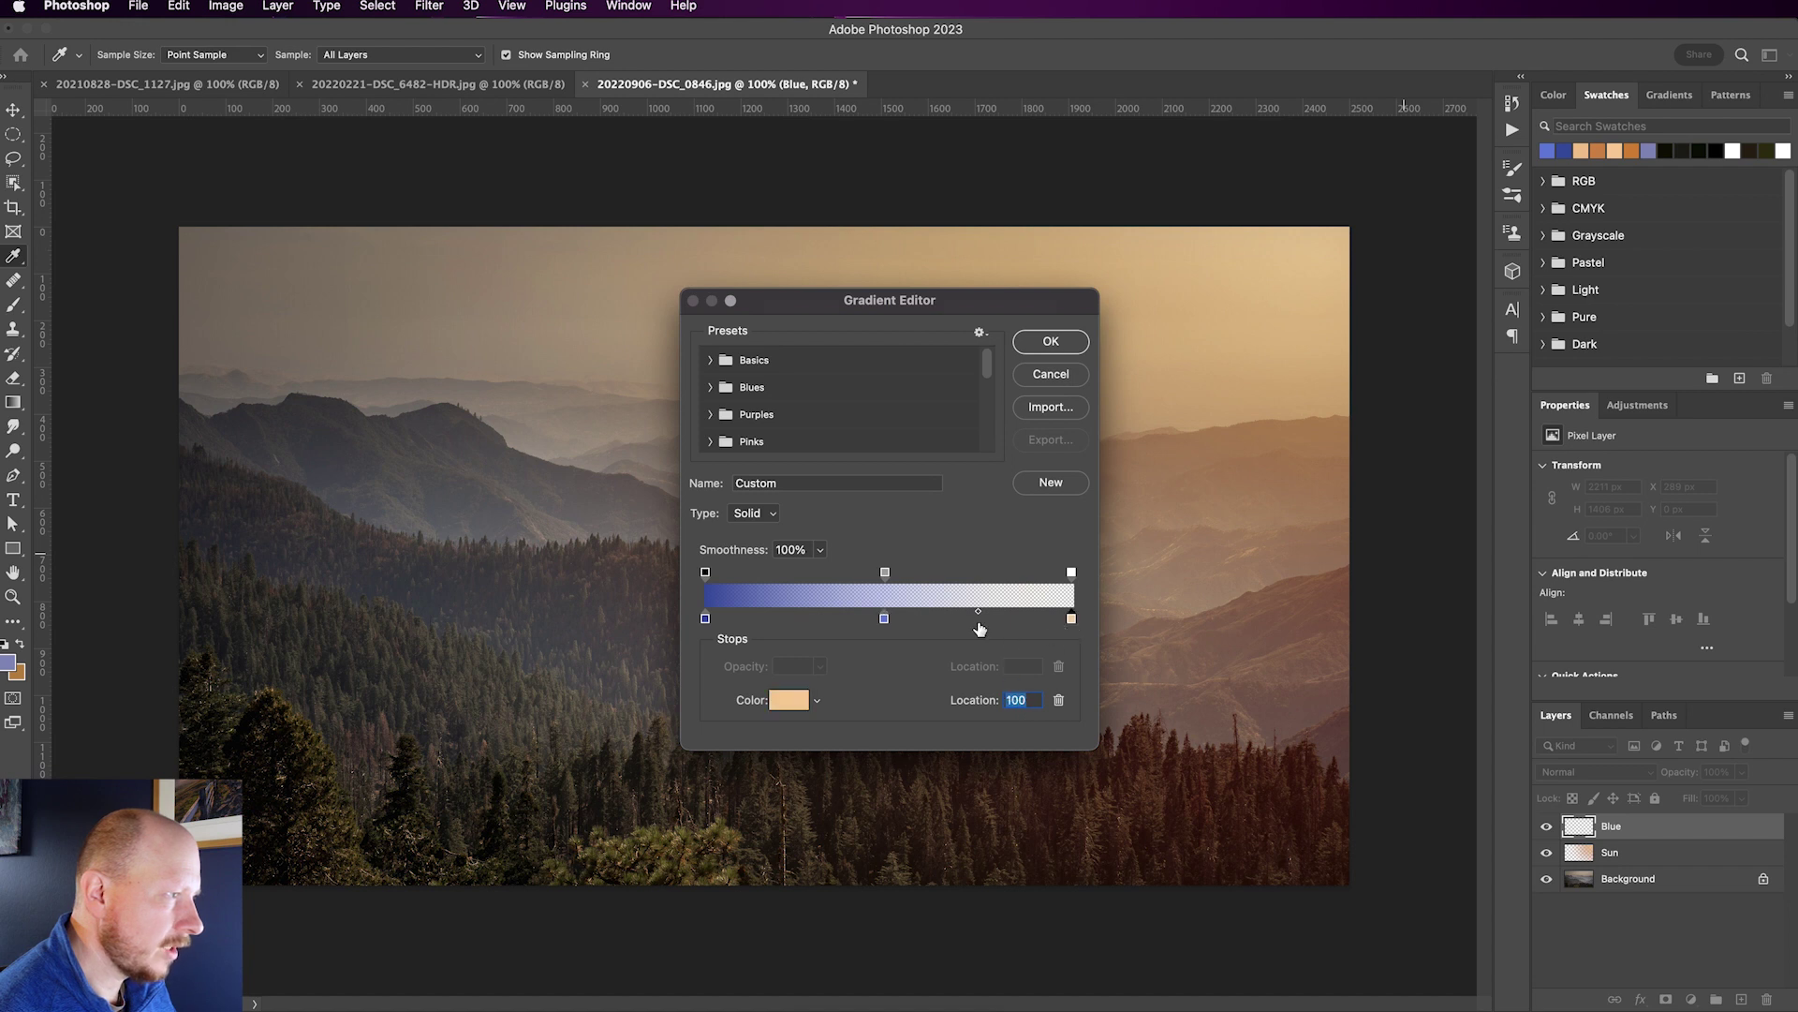
click(789, 704)
click(1244, 663)
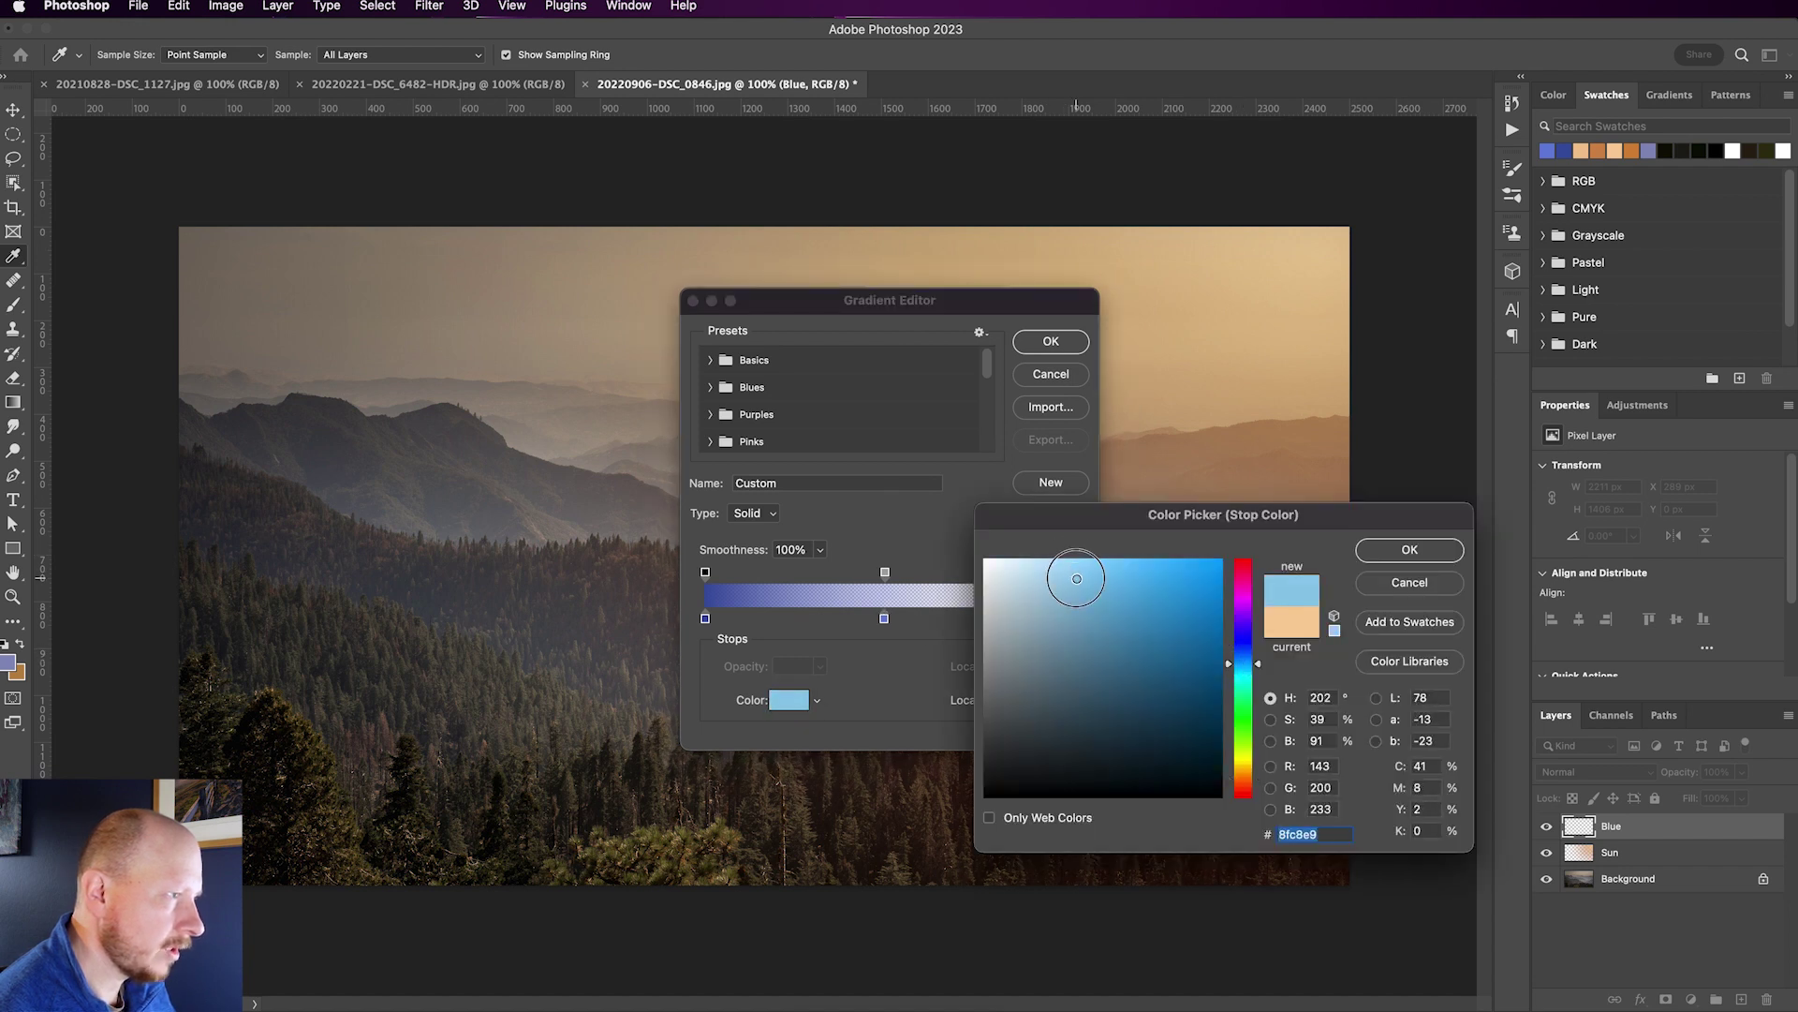
drag(1076, 574, 1052, 546)
click(1384, 550)
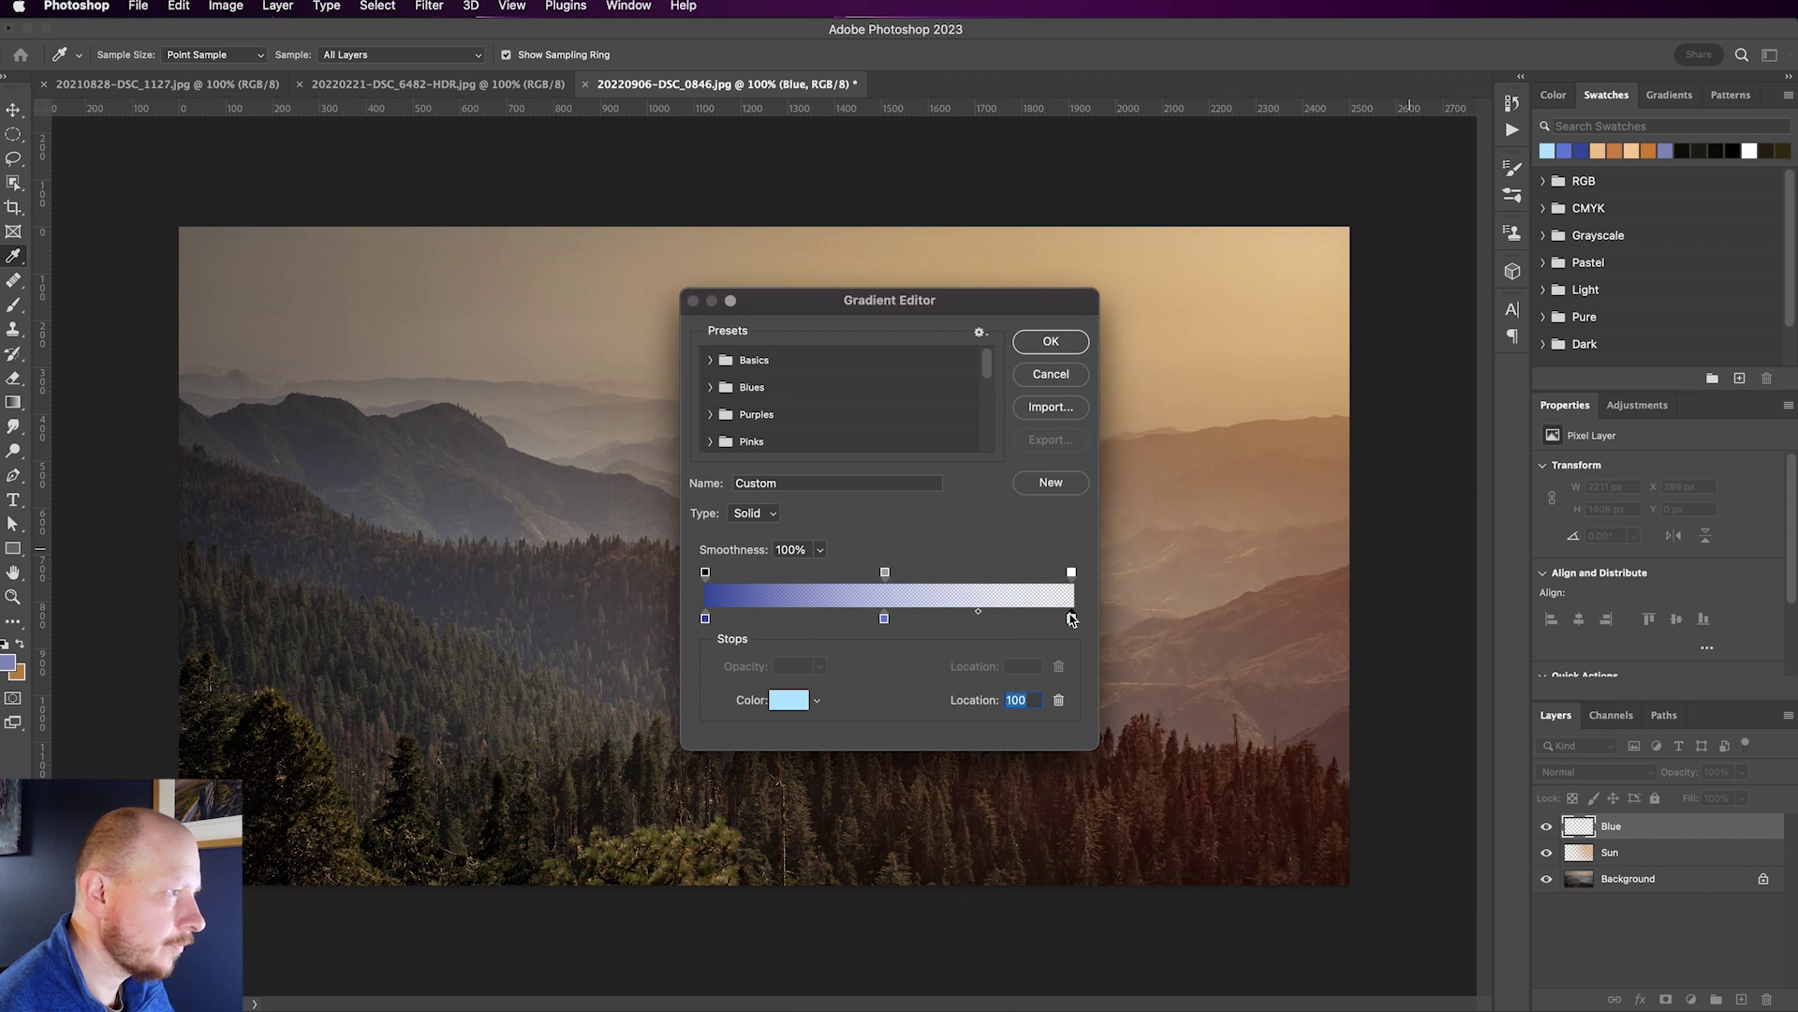
Check the opacity stops at 100%, 42% and 0%, then confirm the blue gradient
click(705, 572)
click(886, 574)
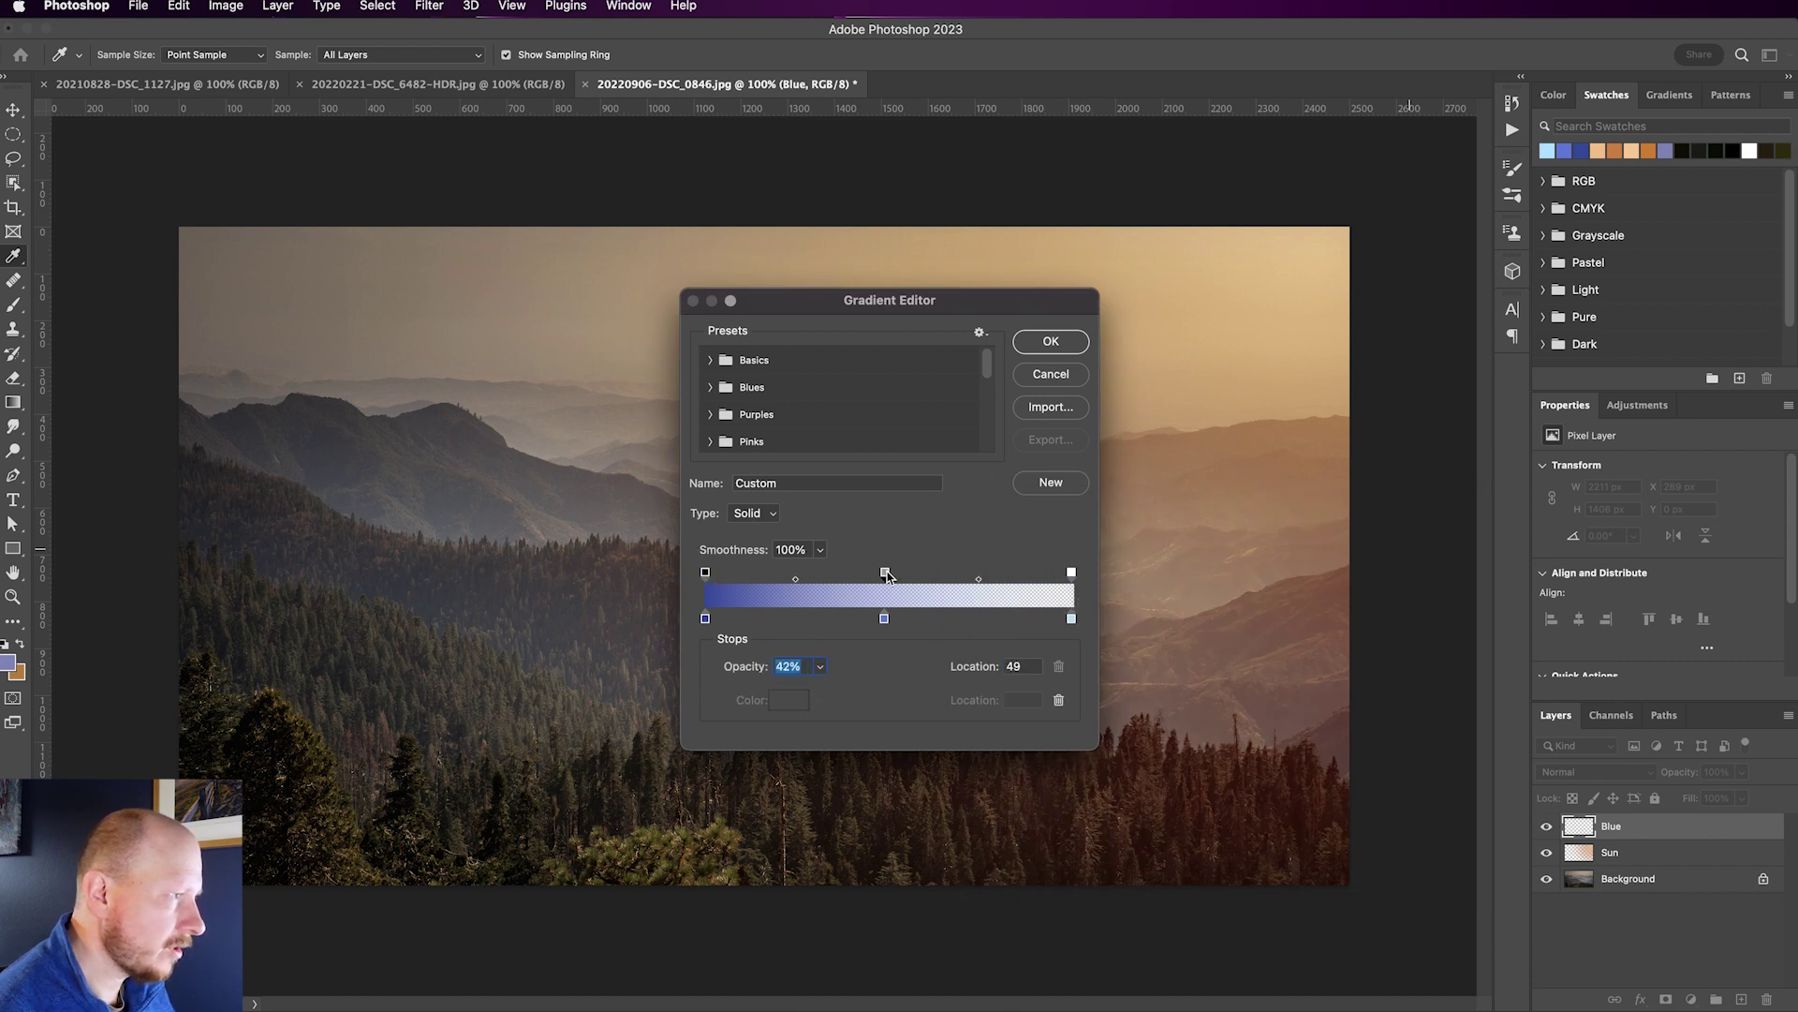
click(1072, 573)
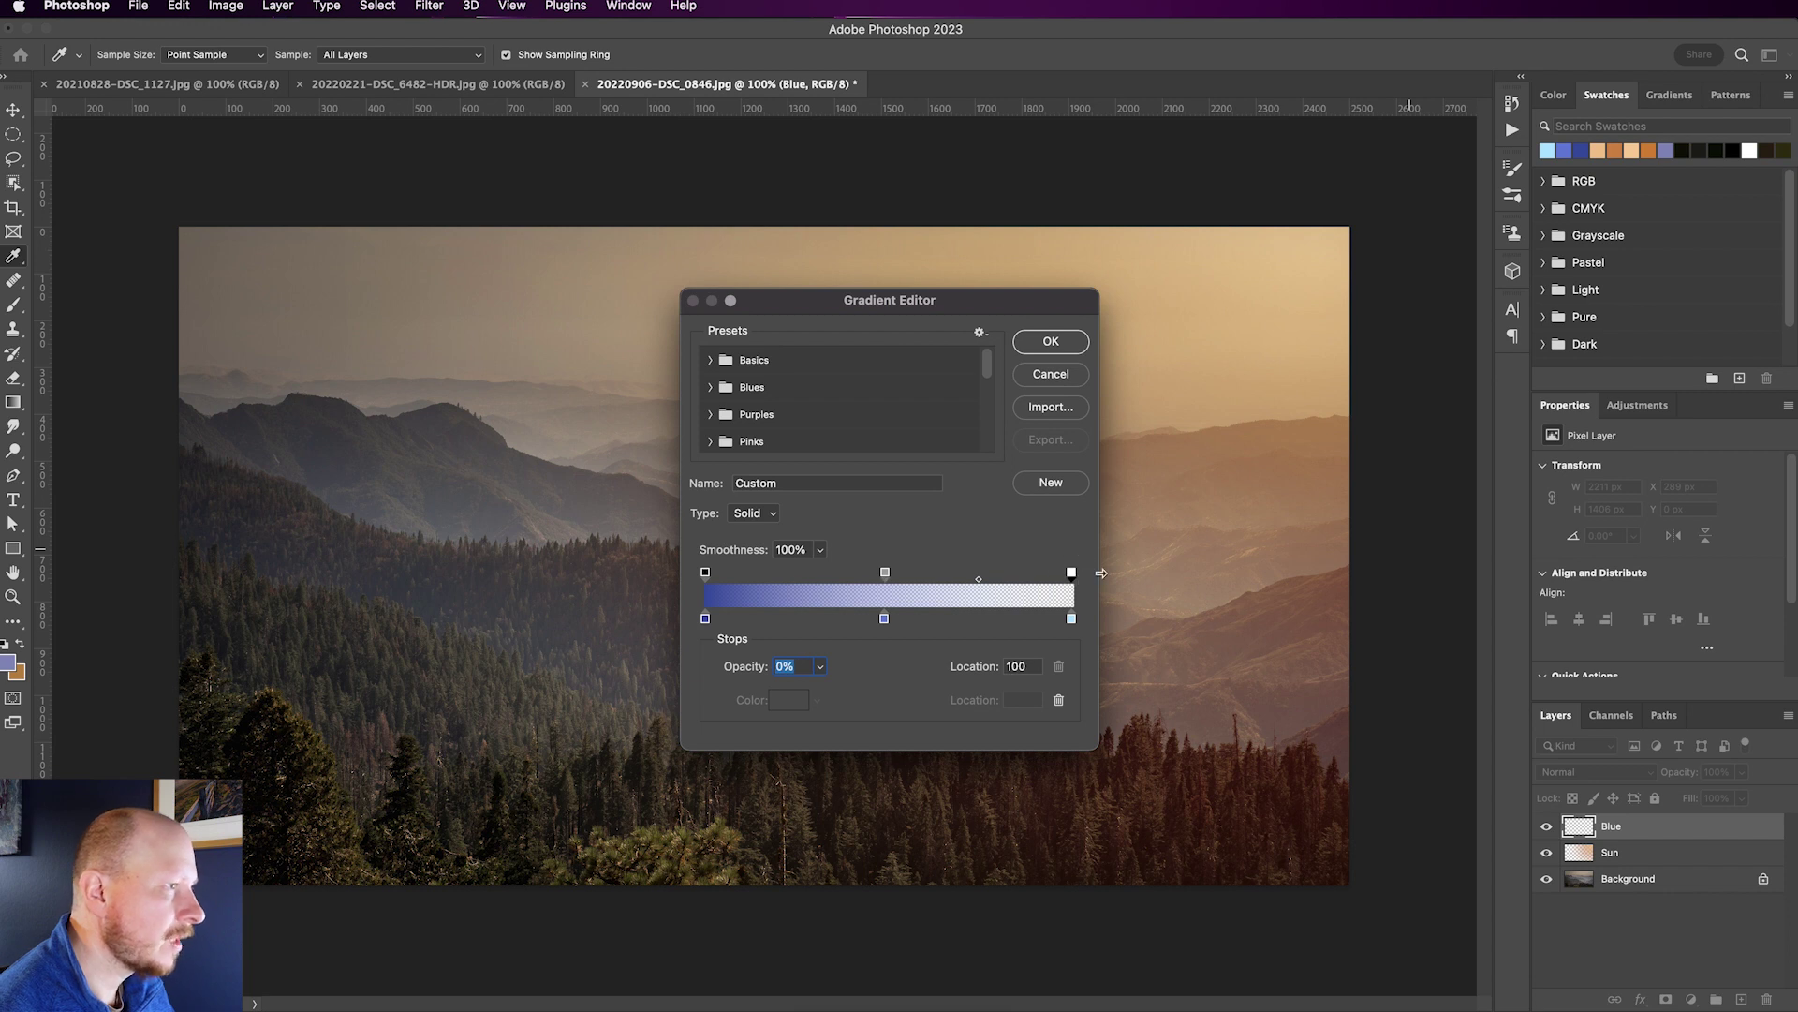
click(1063, 343)
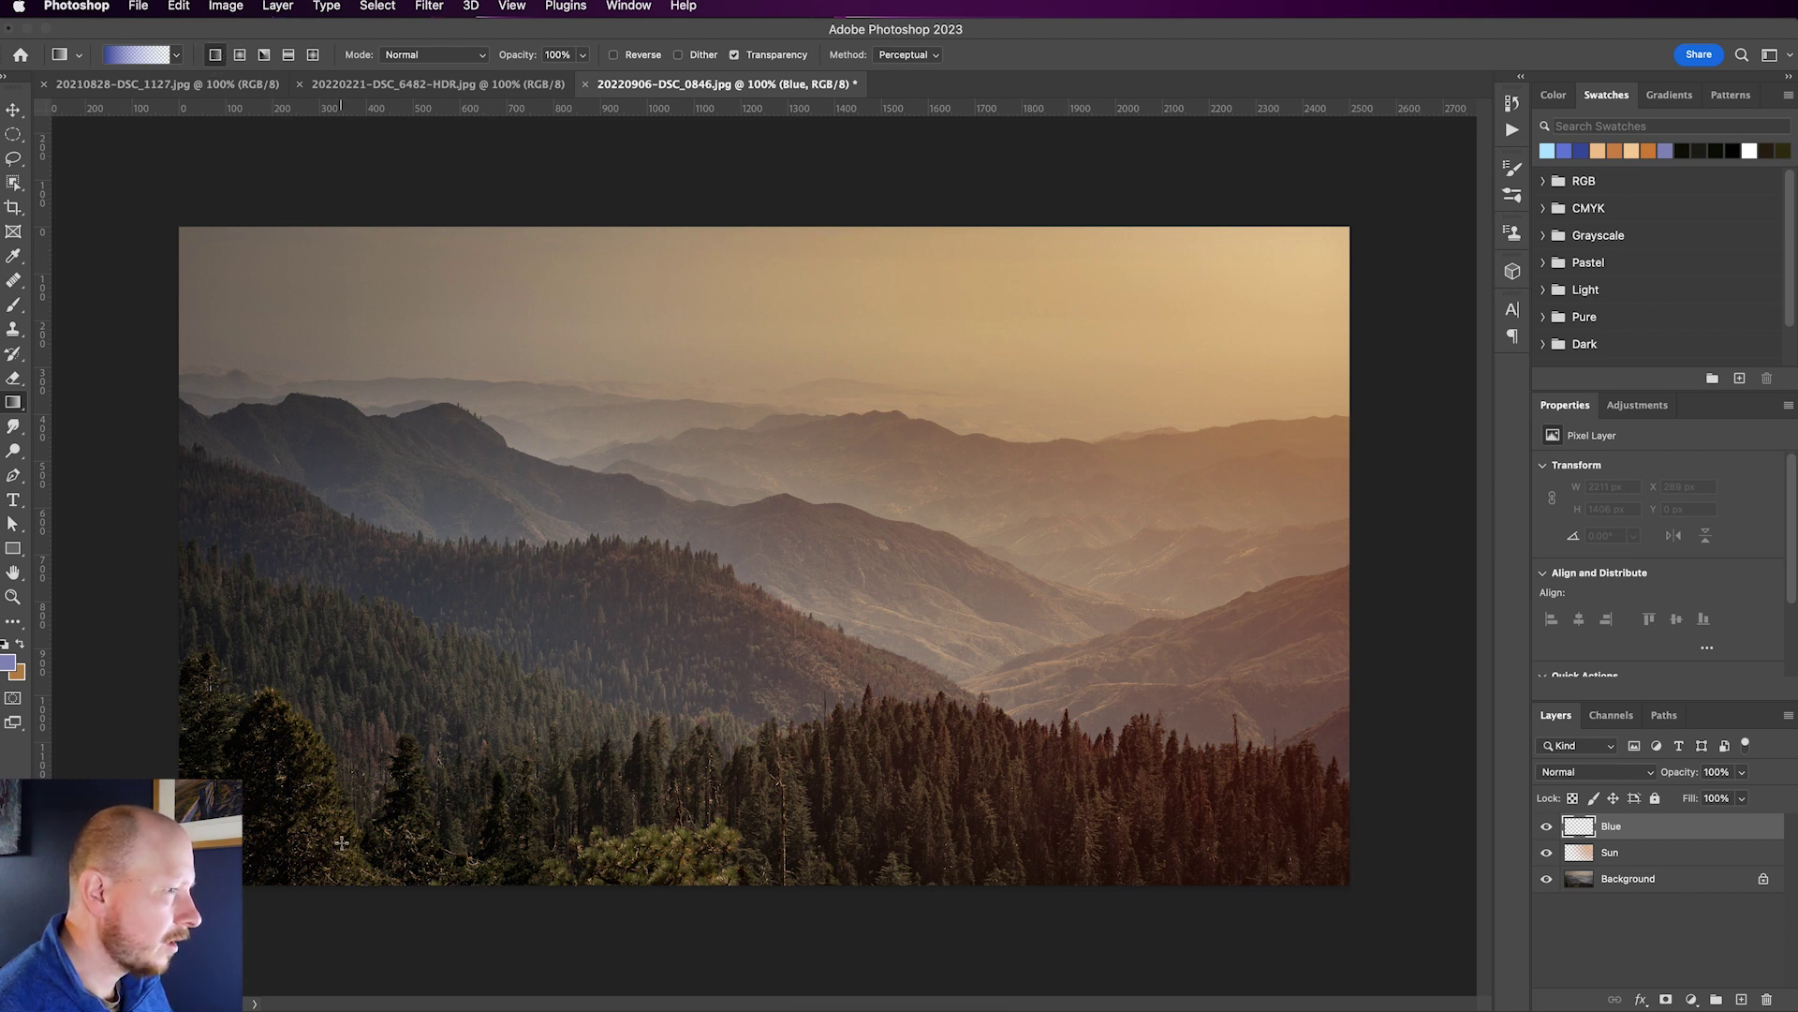
After two undone attempts, draw the blue linear gradient from the lower left upward on the Blue layer
drag(201, 850, 1218, 321)
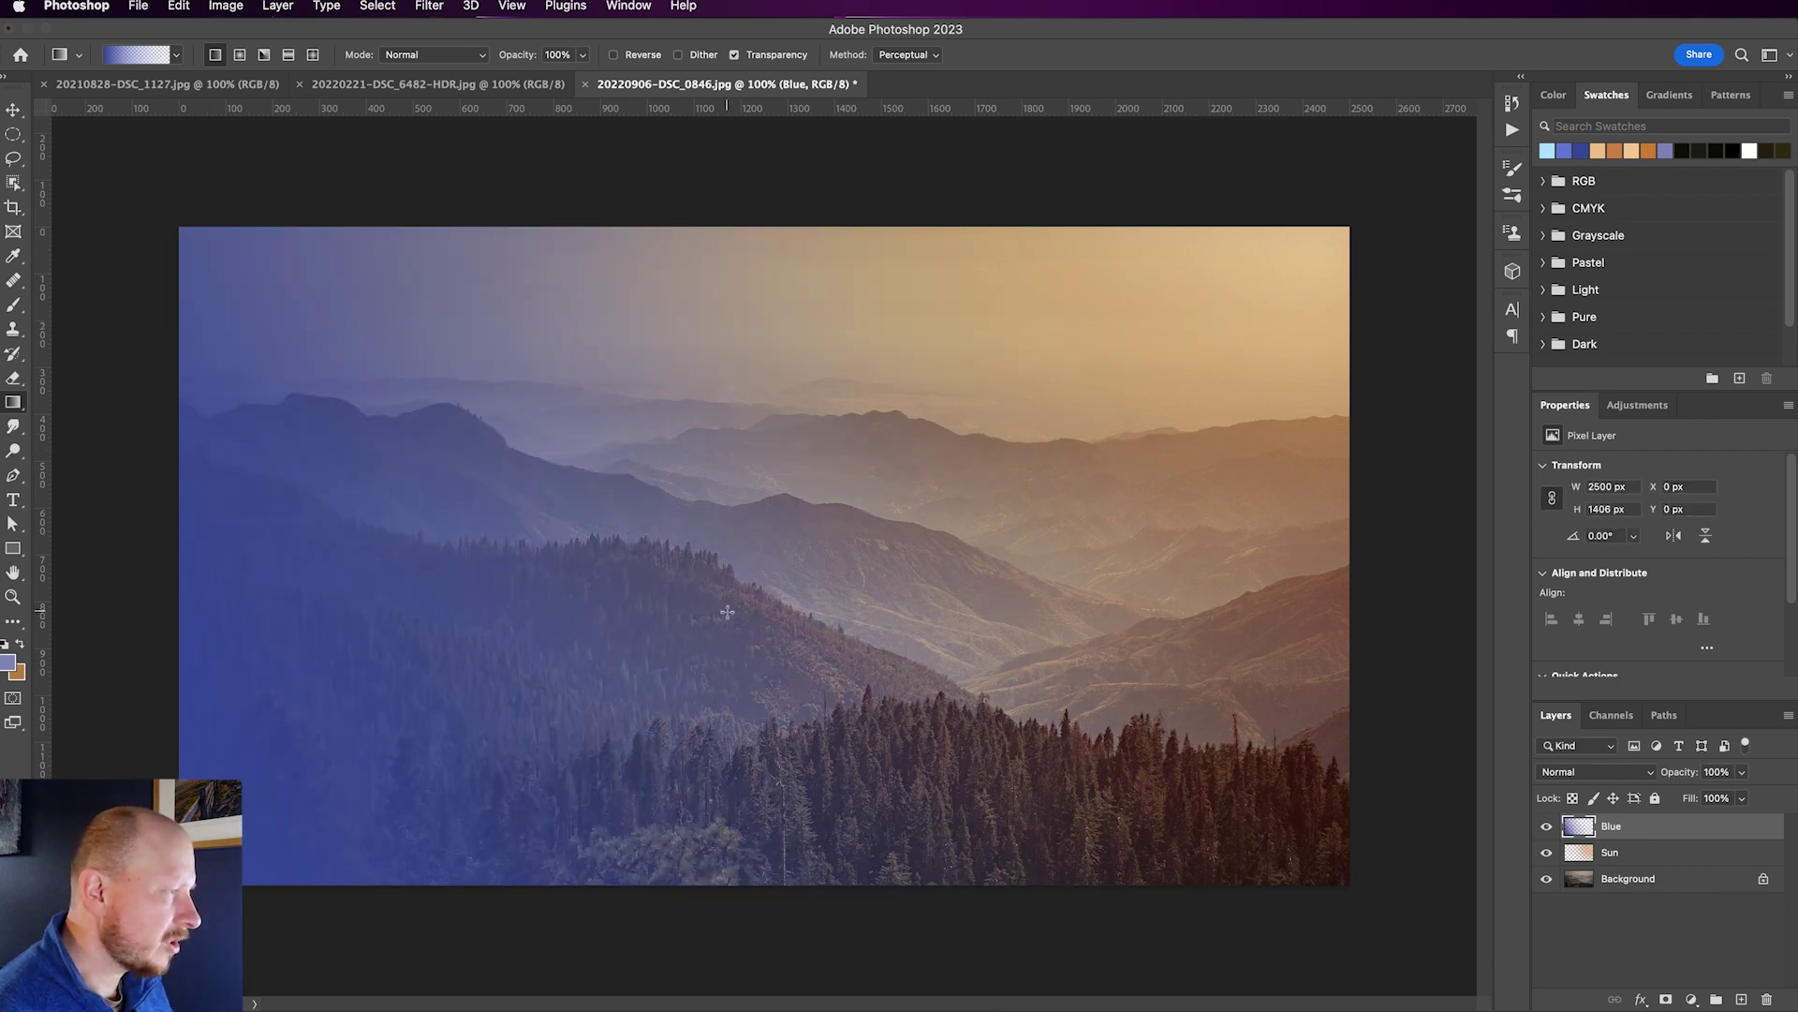
key(super+z)
drag(308, 834, 850, 251)
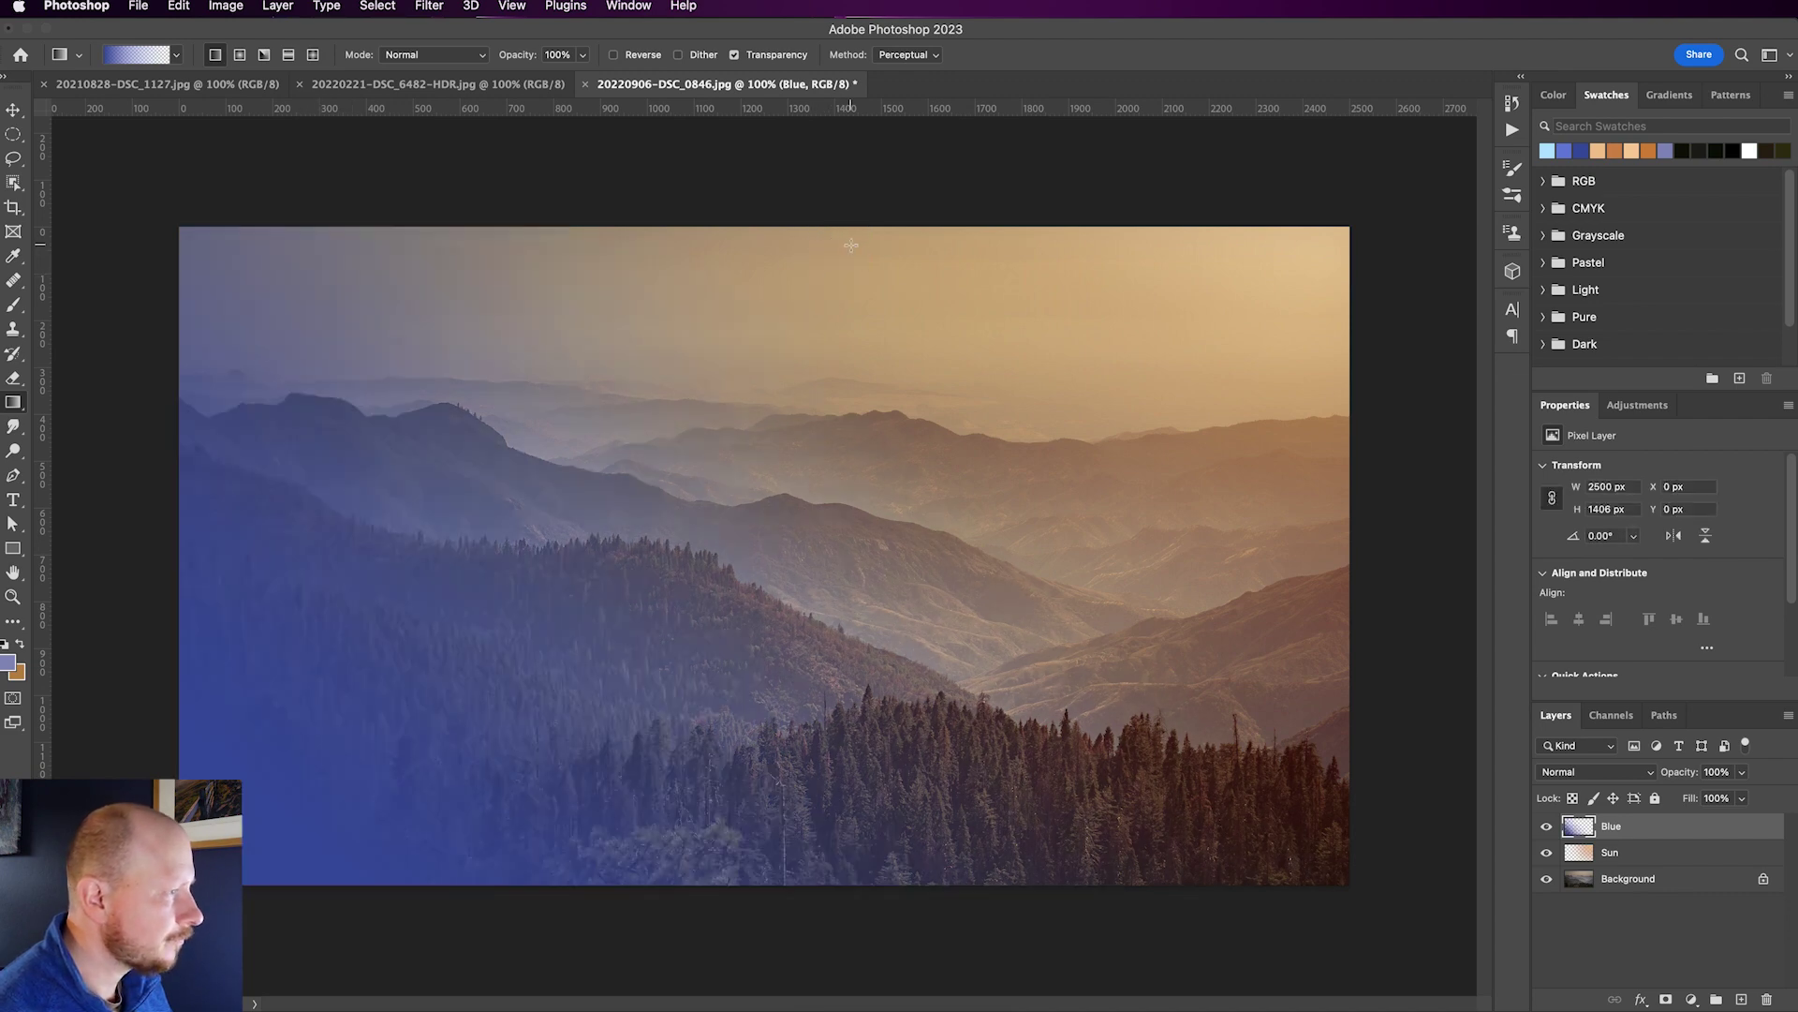
key(super+z)
drag(418, 756, 654, 167)
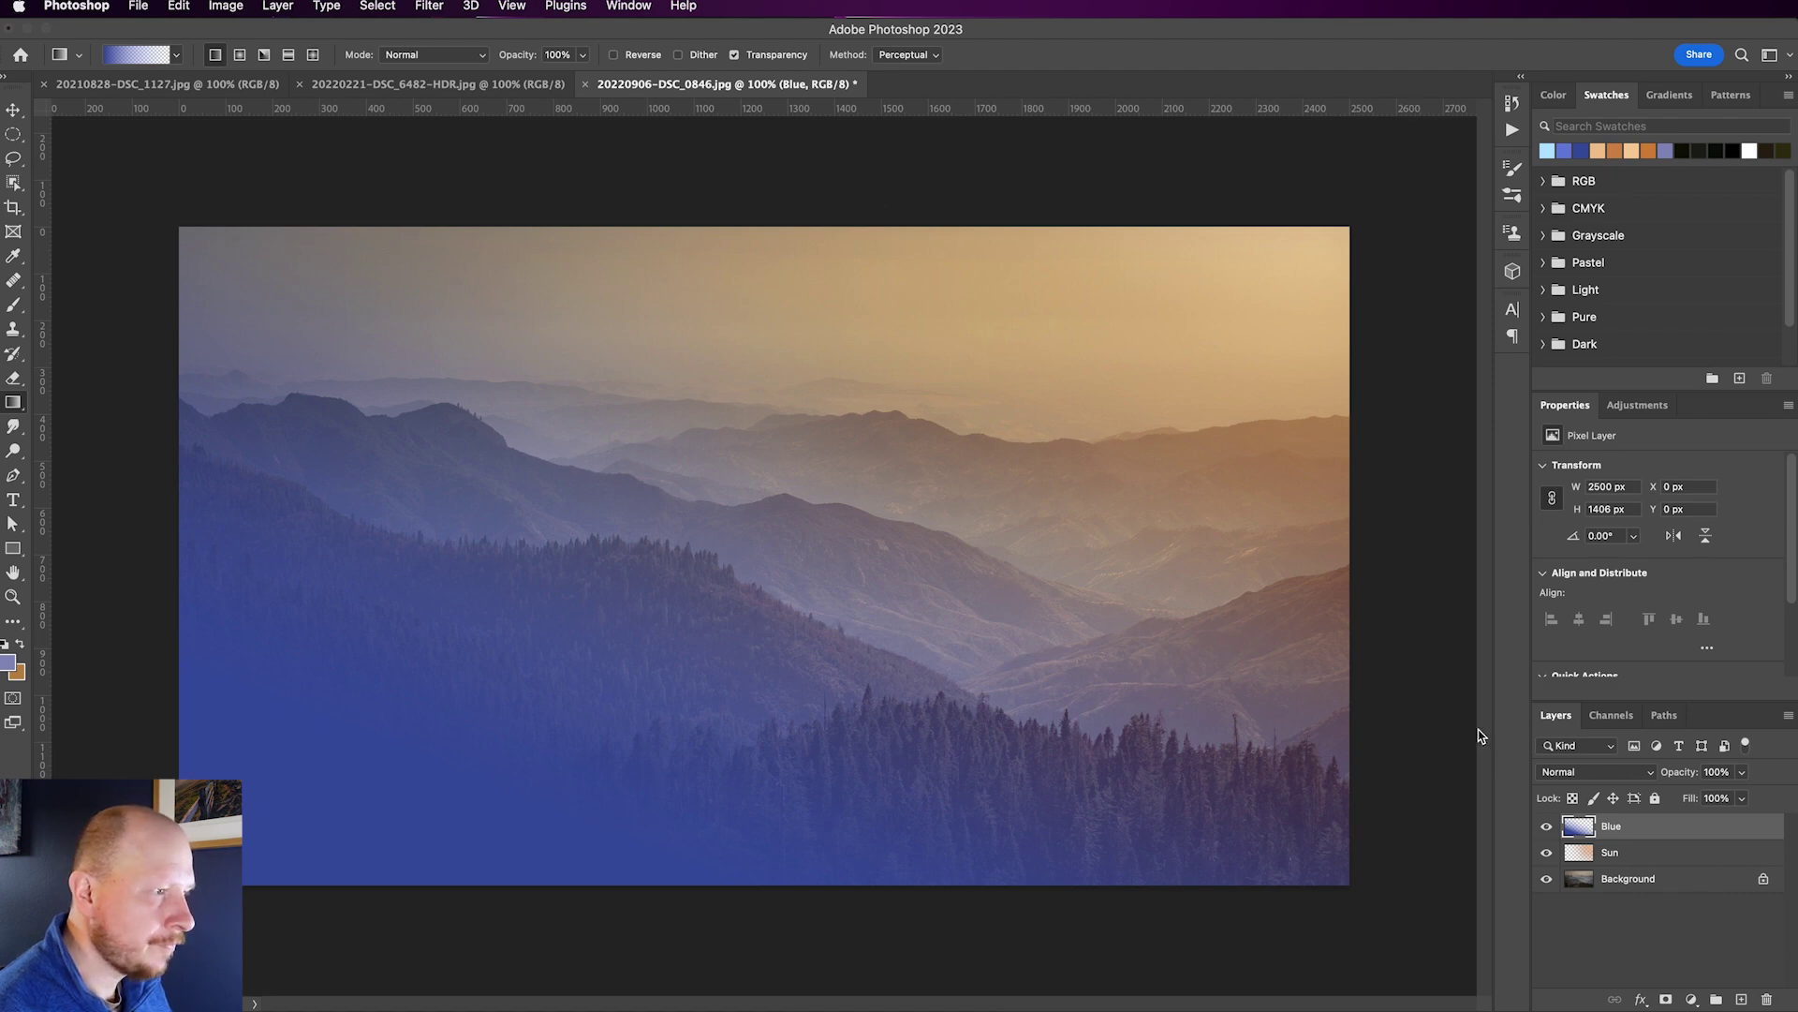
click(1620, 773)
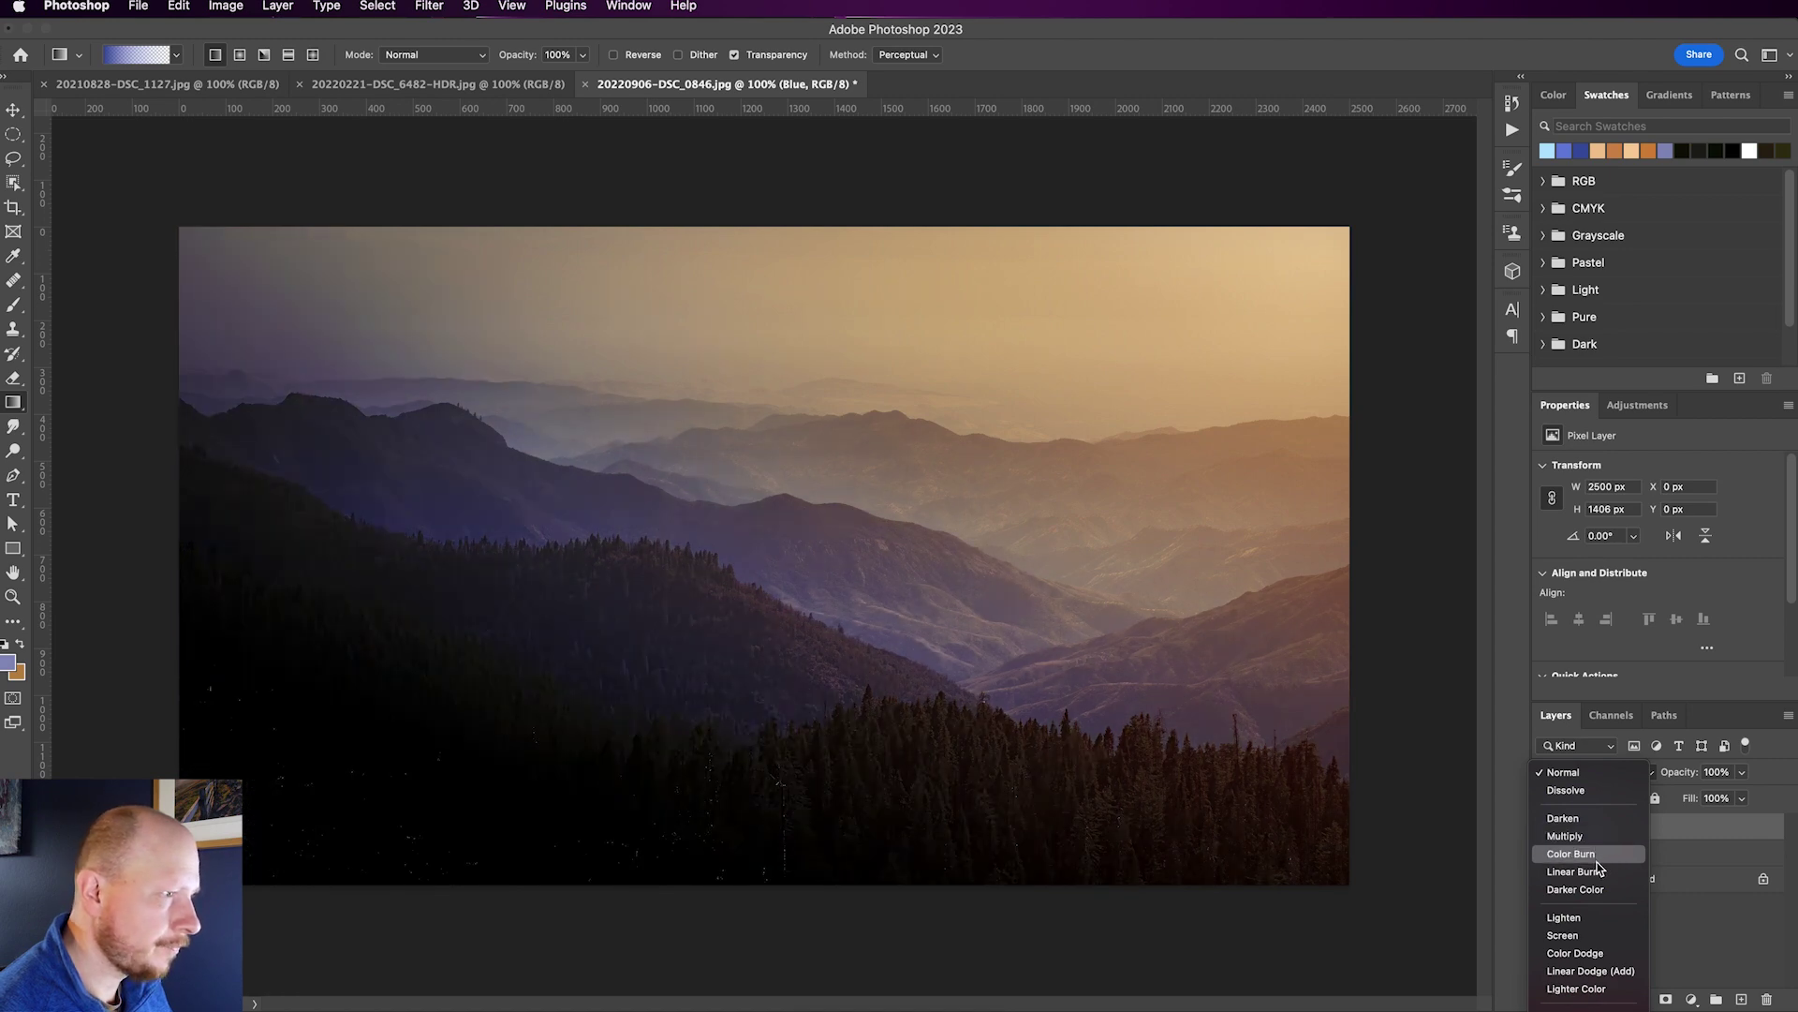
Set the Blue layer to Linear Burn at 41% and toggle the Background's visibility to compare
click(1592, 871)
mouse_move(1741, 771)
mouse_down()
mouse_move(1709, 792)
mouse_move(1747, 797)
mouse_up()
click(1628, 920)
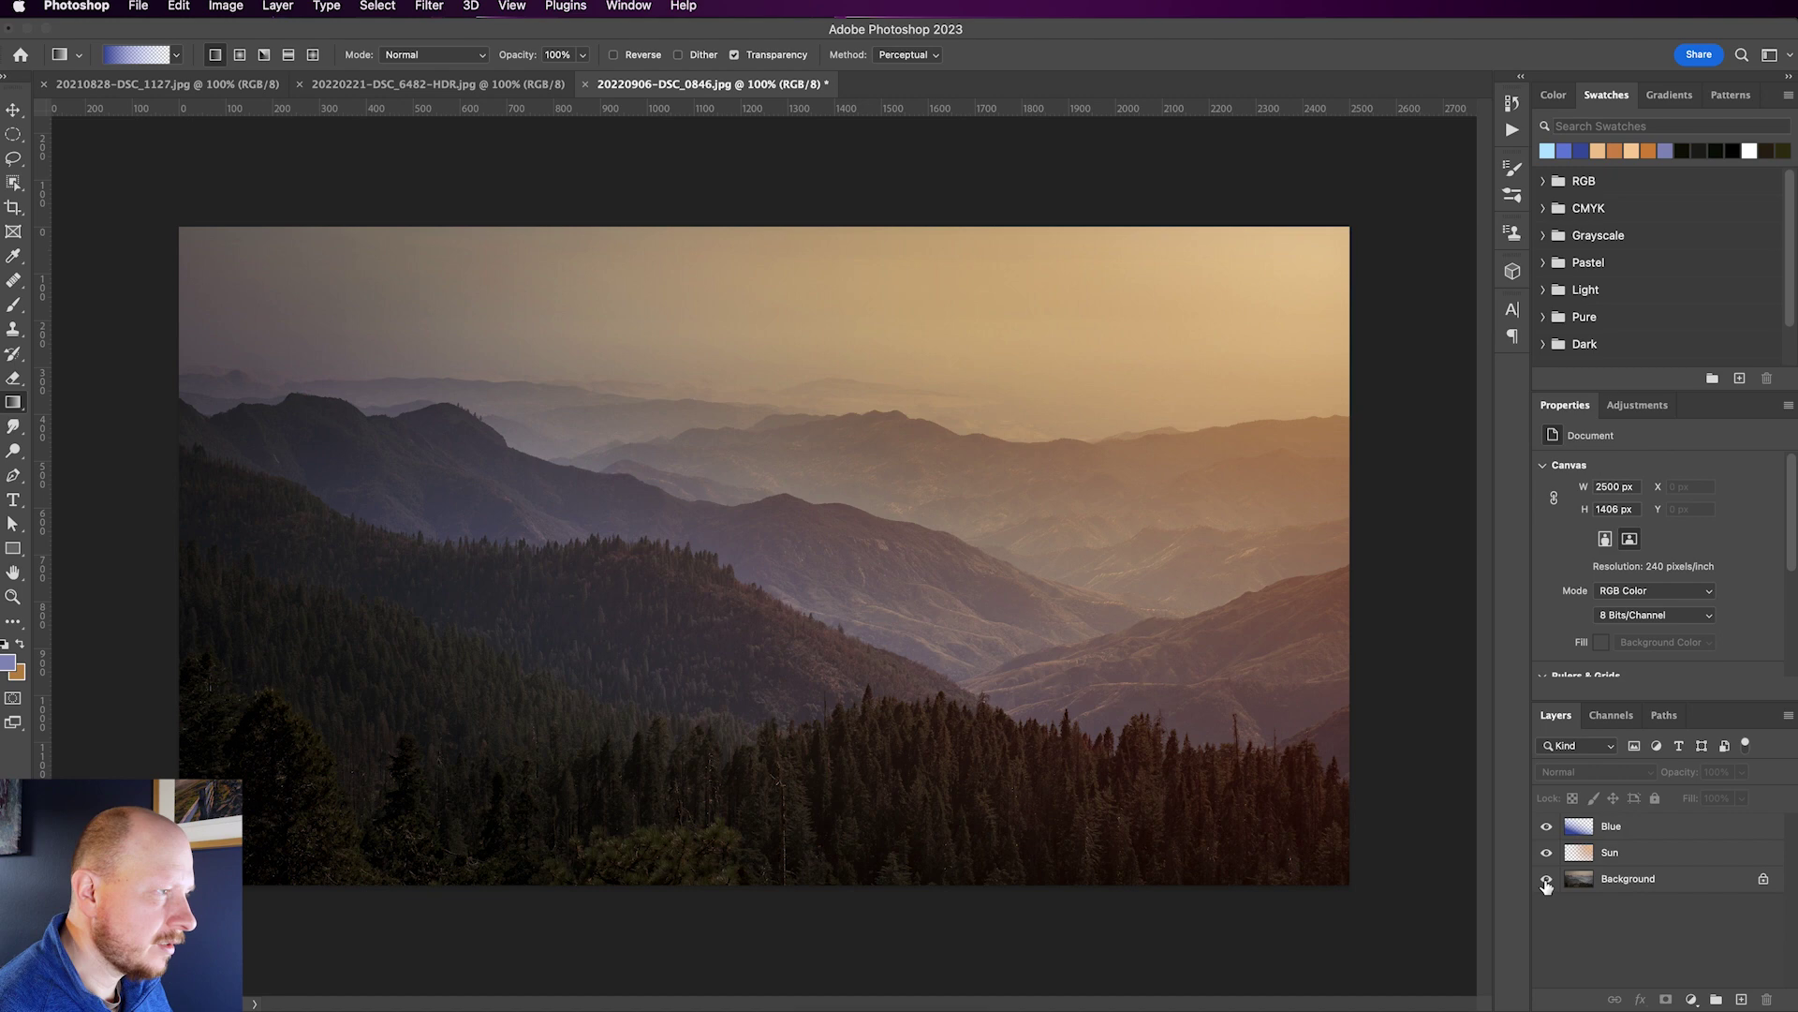
alt+click(1546, 880)
alt+click(1546, 880)
alt+click(1546, 881)
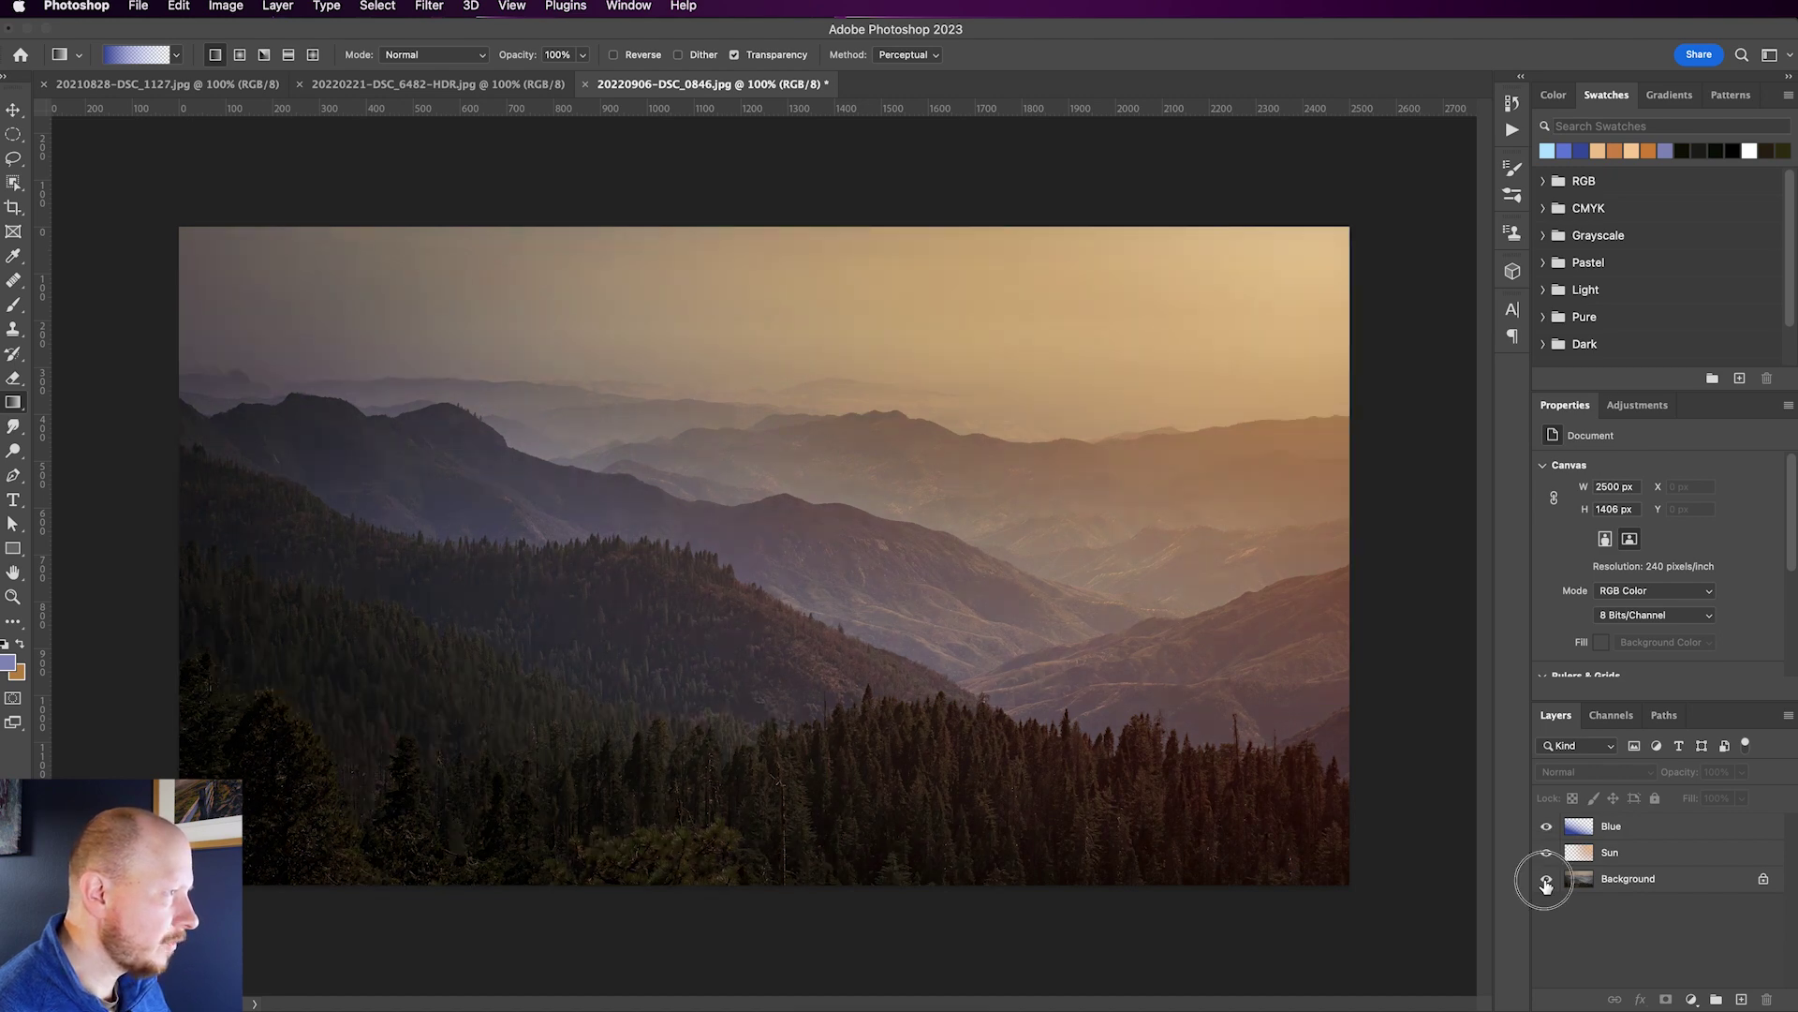
alt+click(1546, 881)
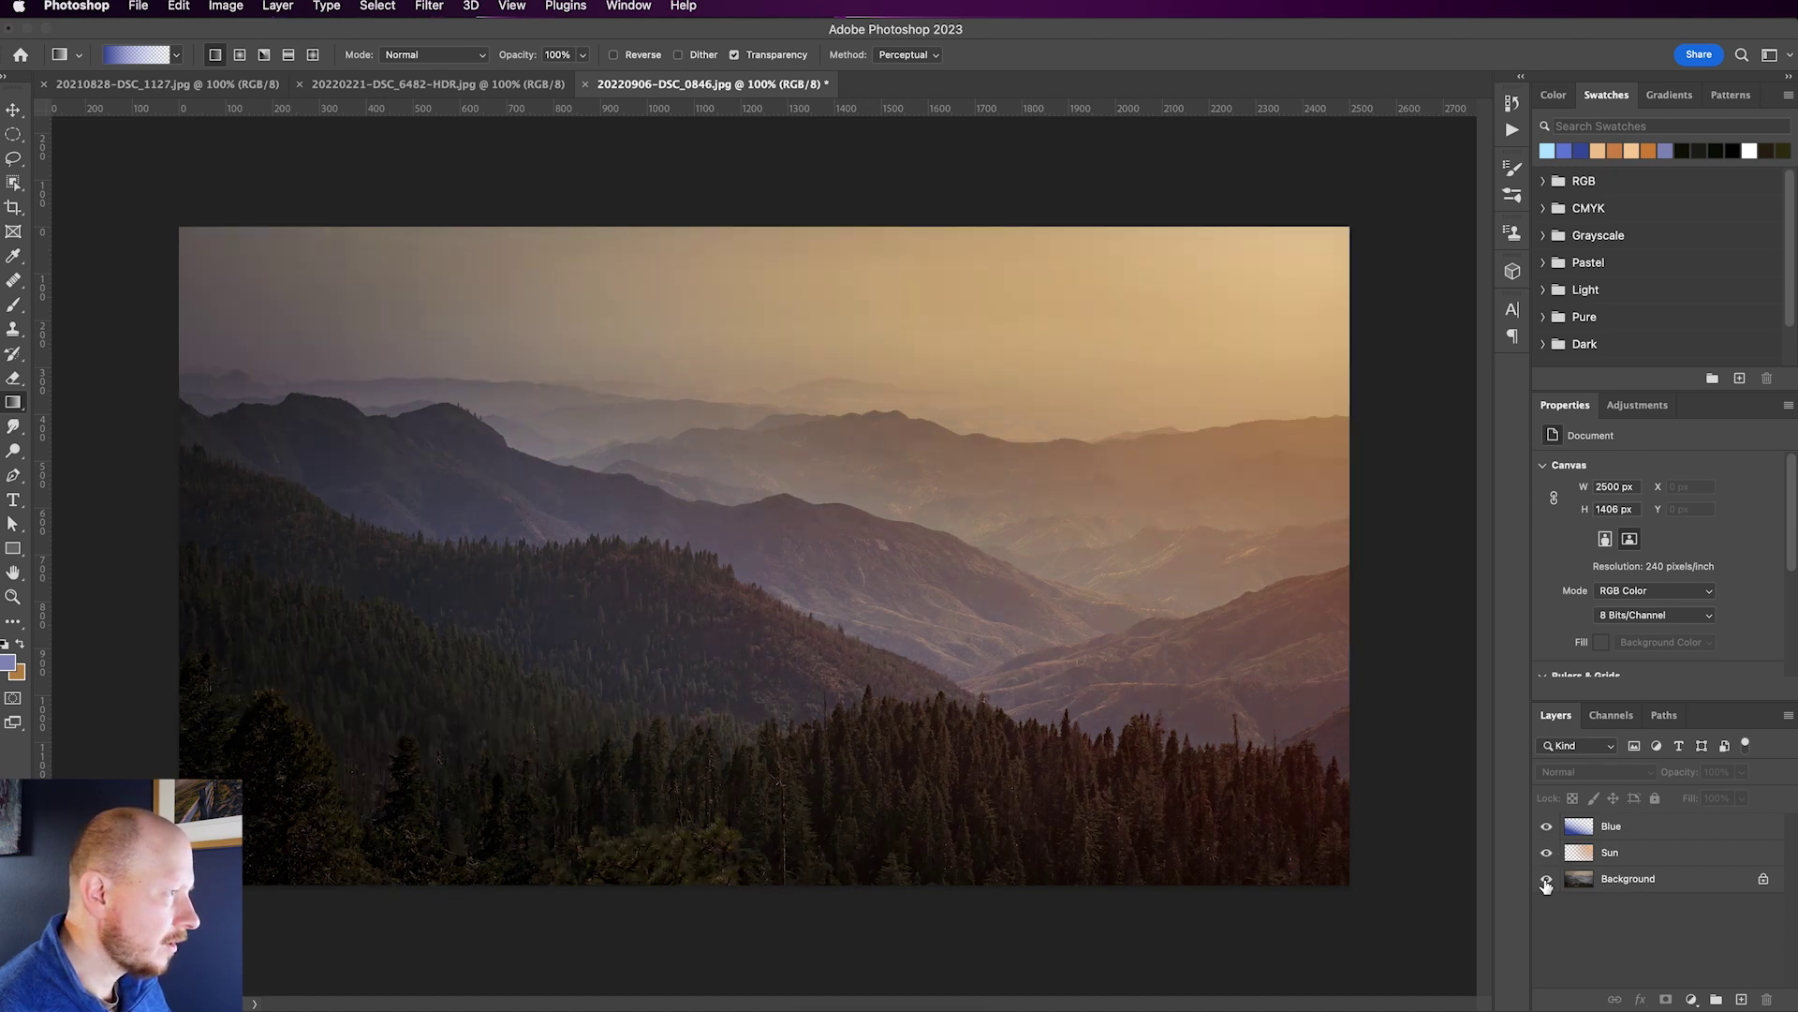
Lower the Blue layer to 30% opacity, compare against the original, and save as 20220906-DSC_0846.psd
click(1663, 829)
click(1741, 772)
drag(1741, 797, 1723, 799)
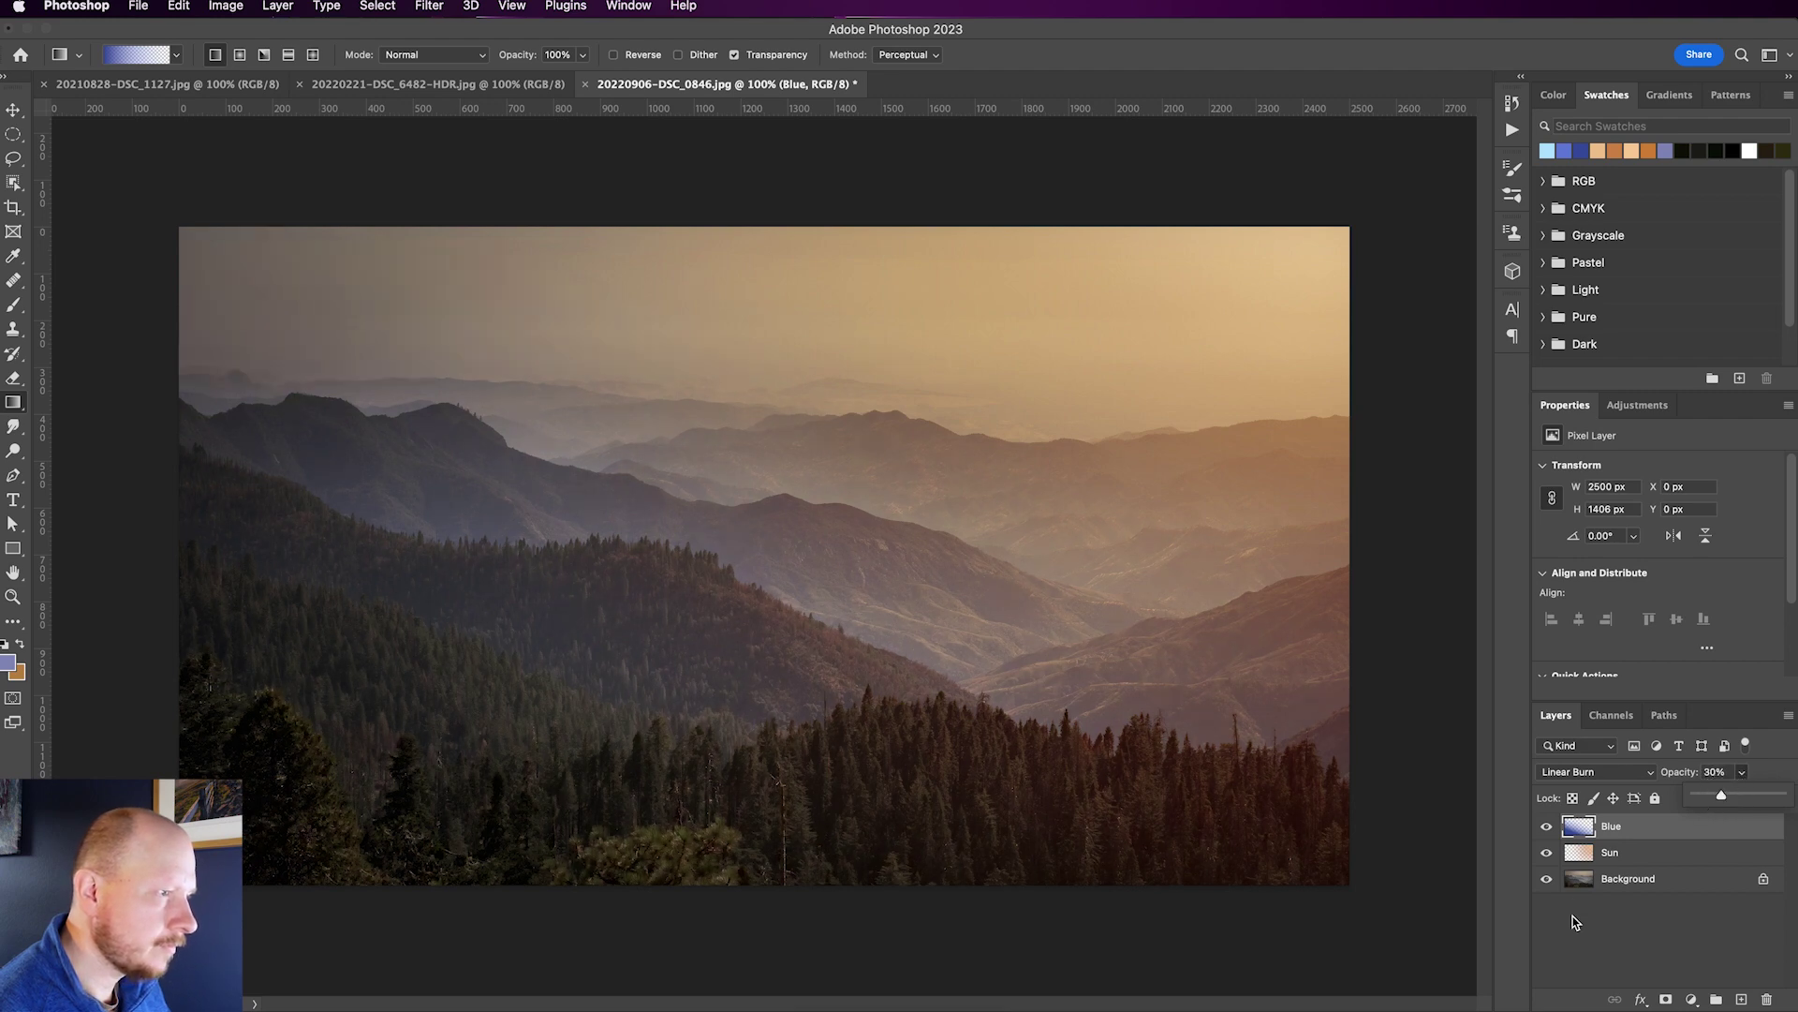
click(1576, 923)
click(1546, 827)
click(1547, 827)
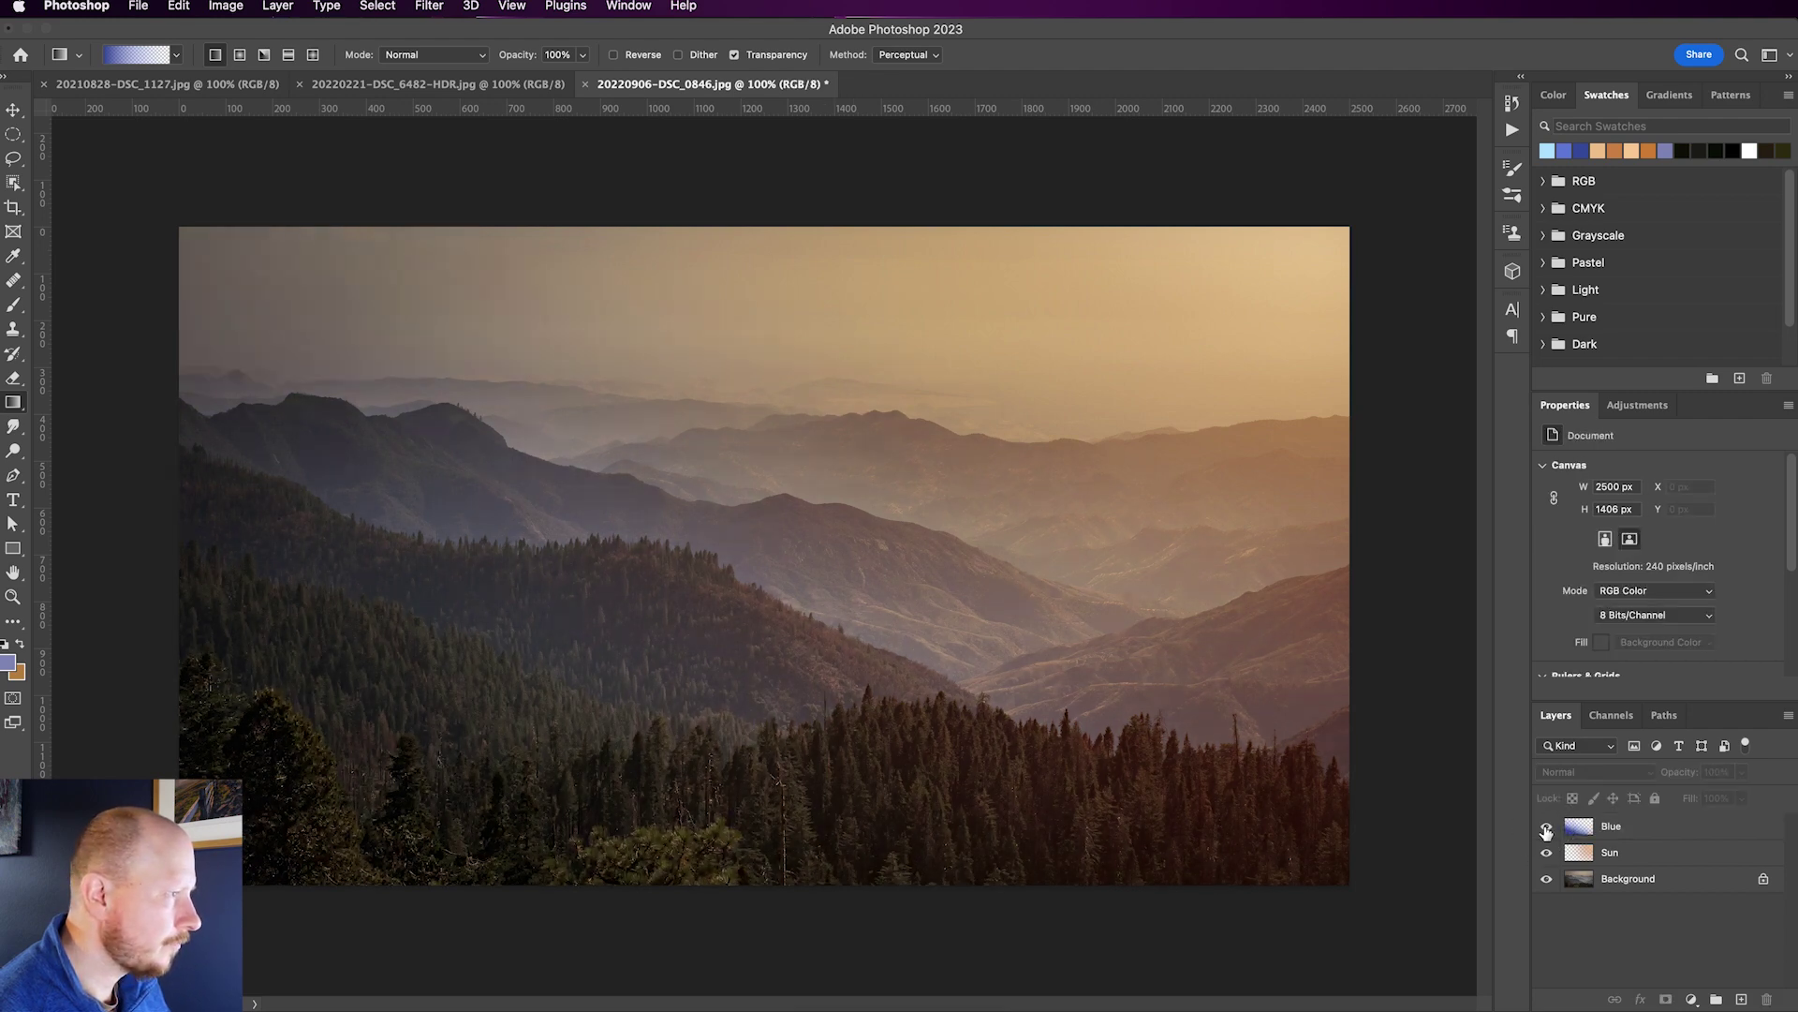
alt+click(1548, 882)
alt+click(1548, 882)
alt+click(1548, 882)
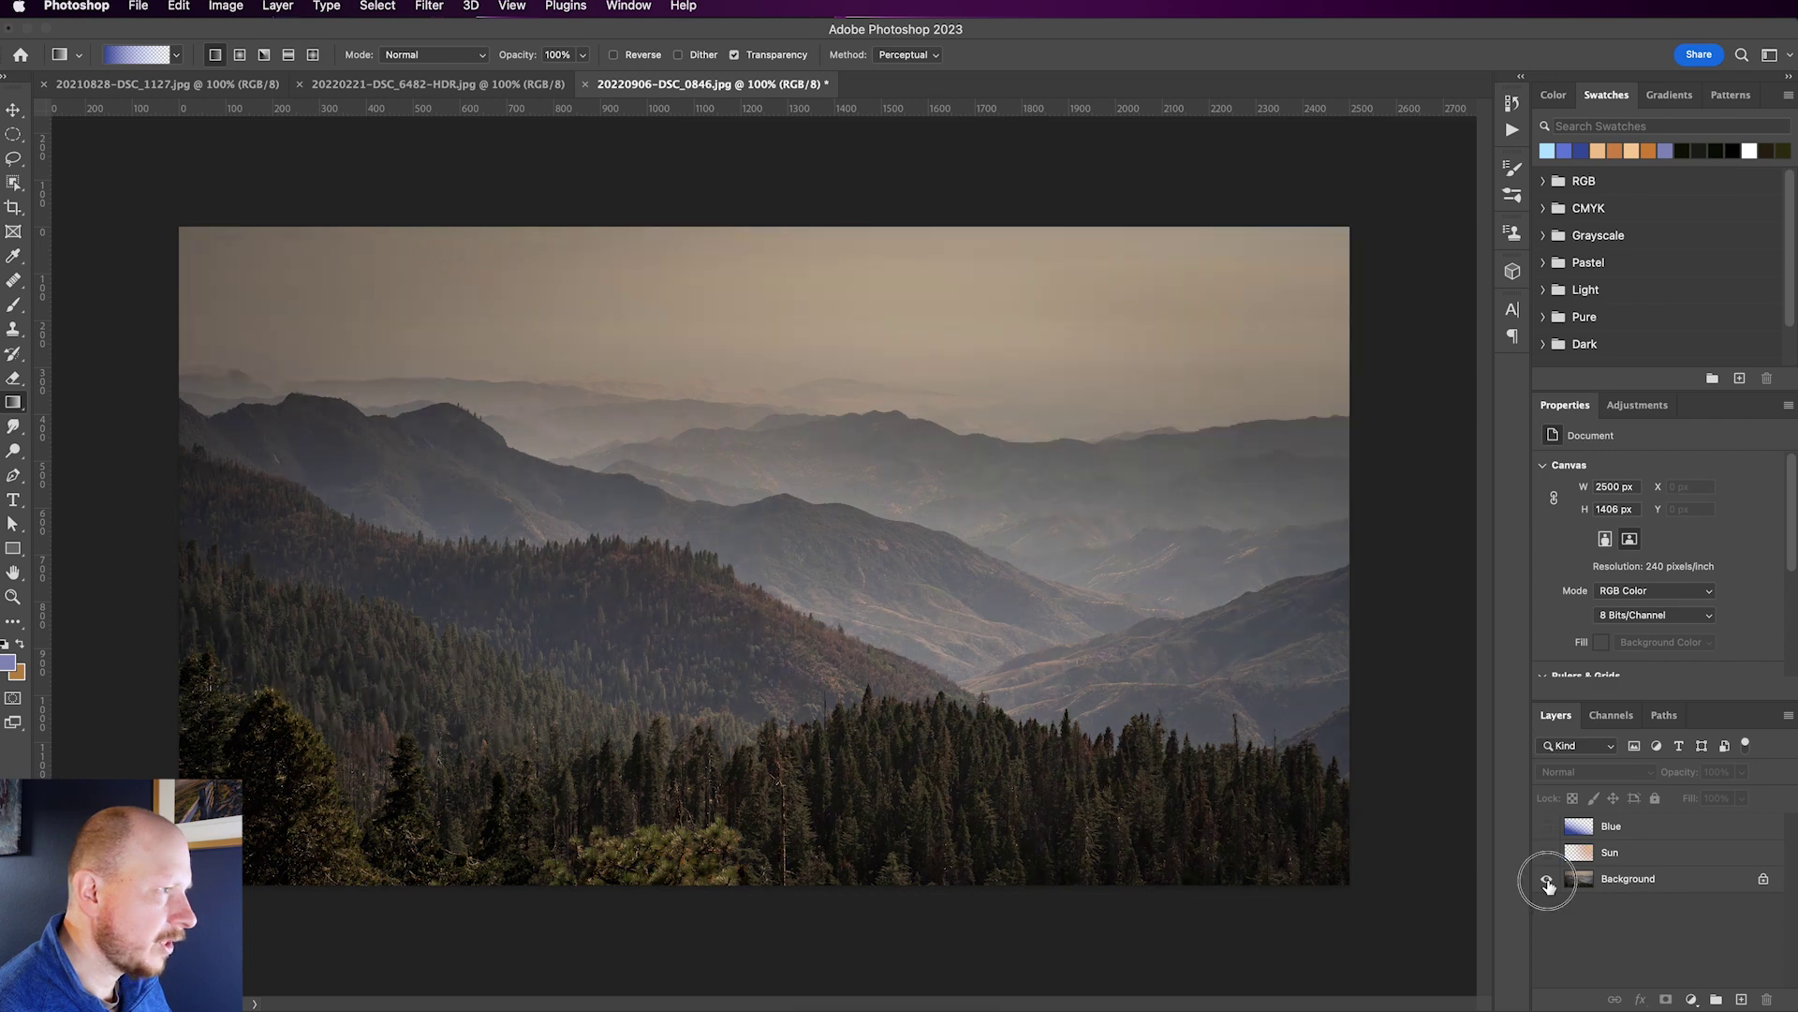
alt+click(1549, 883)
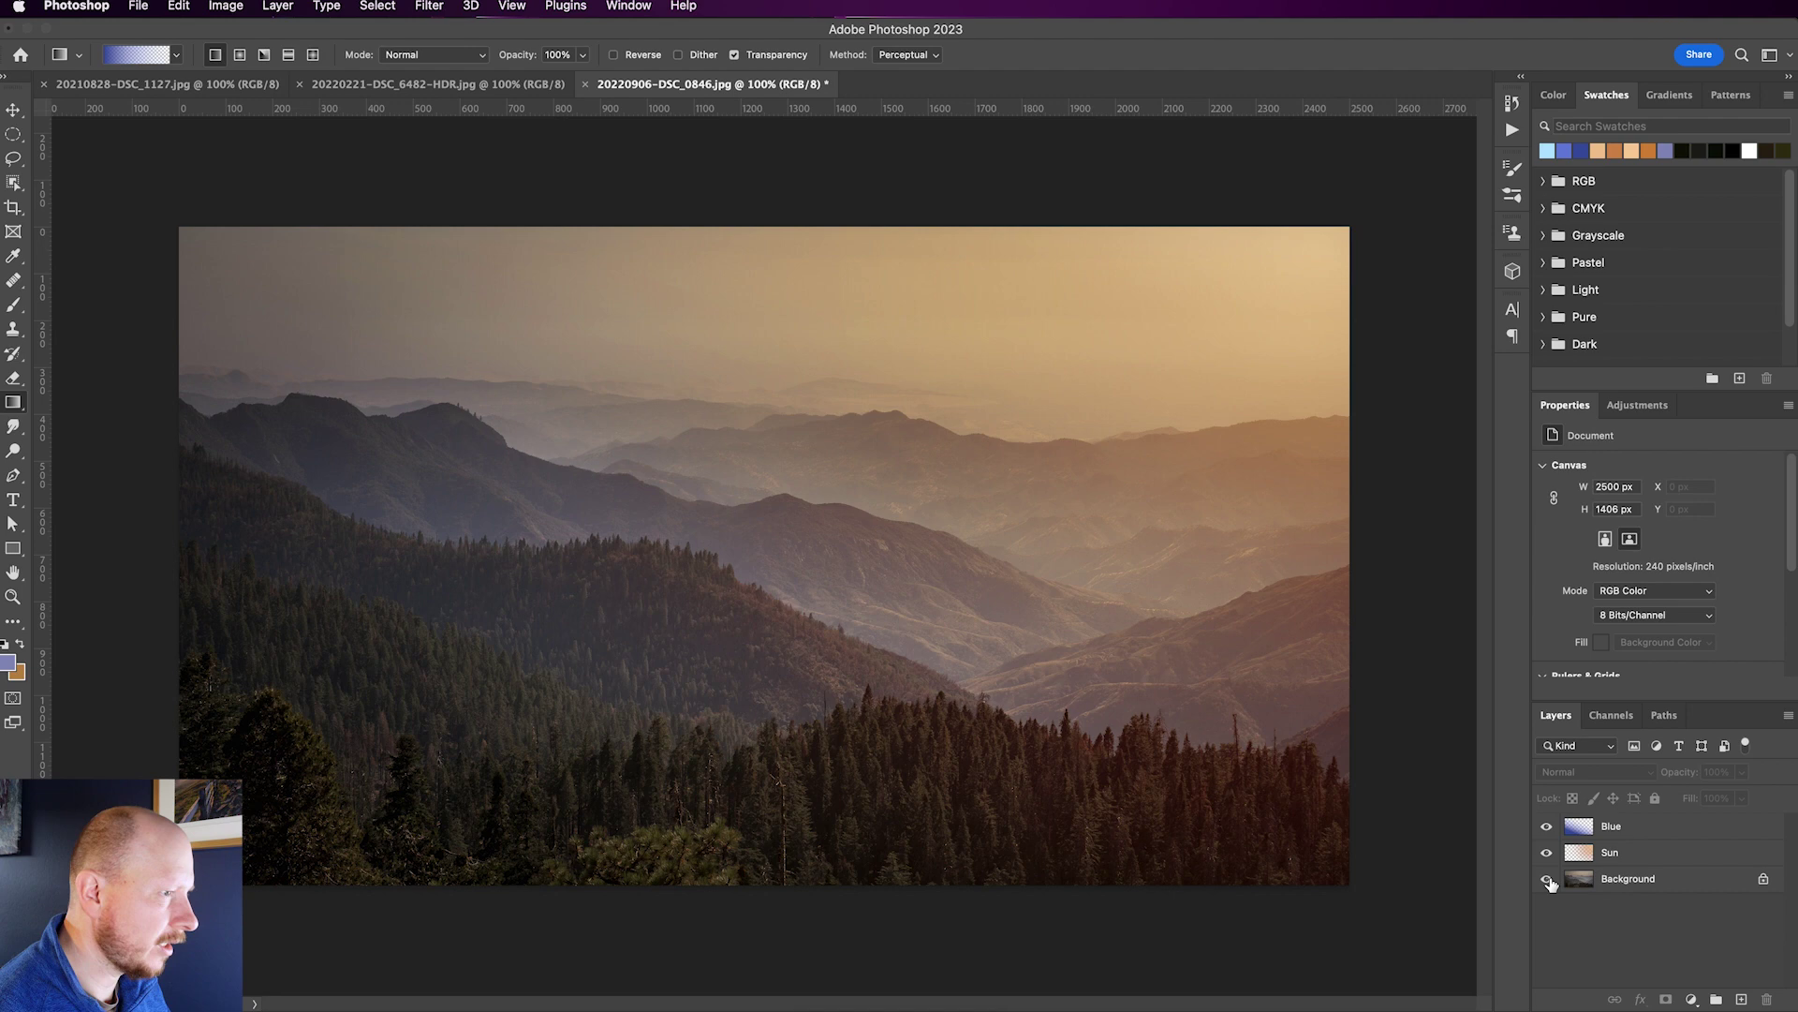
key(v)
key(super+s)
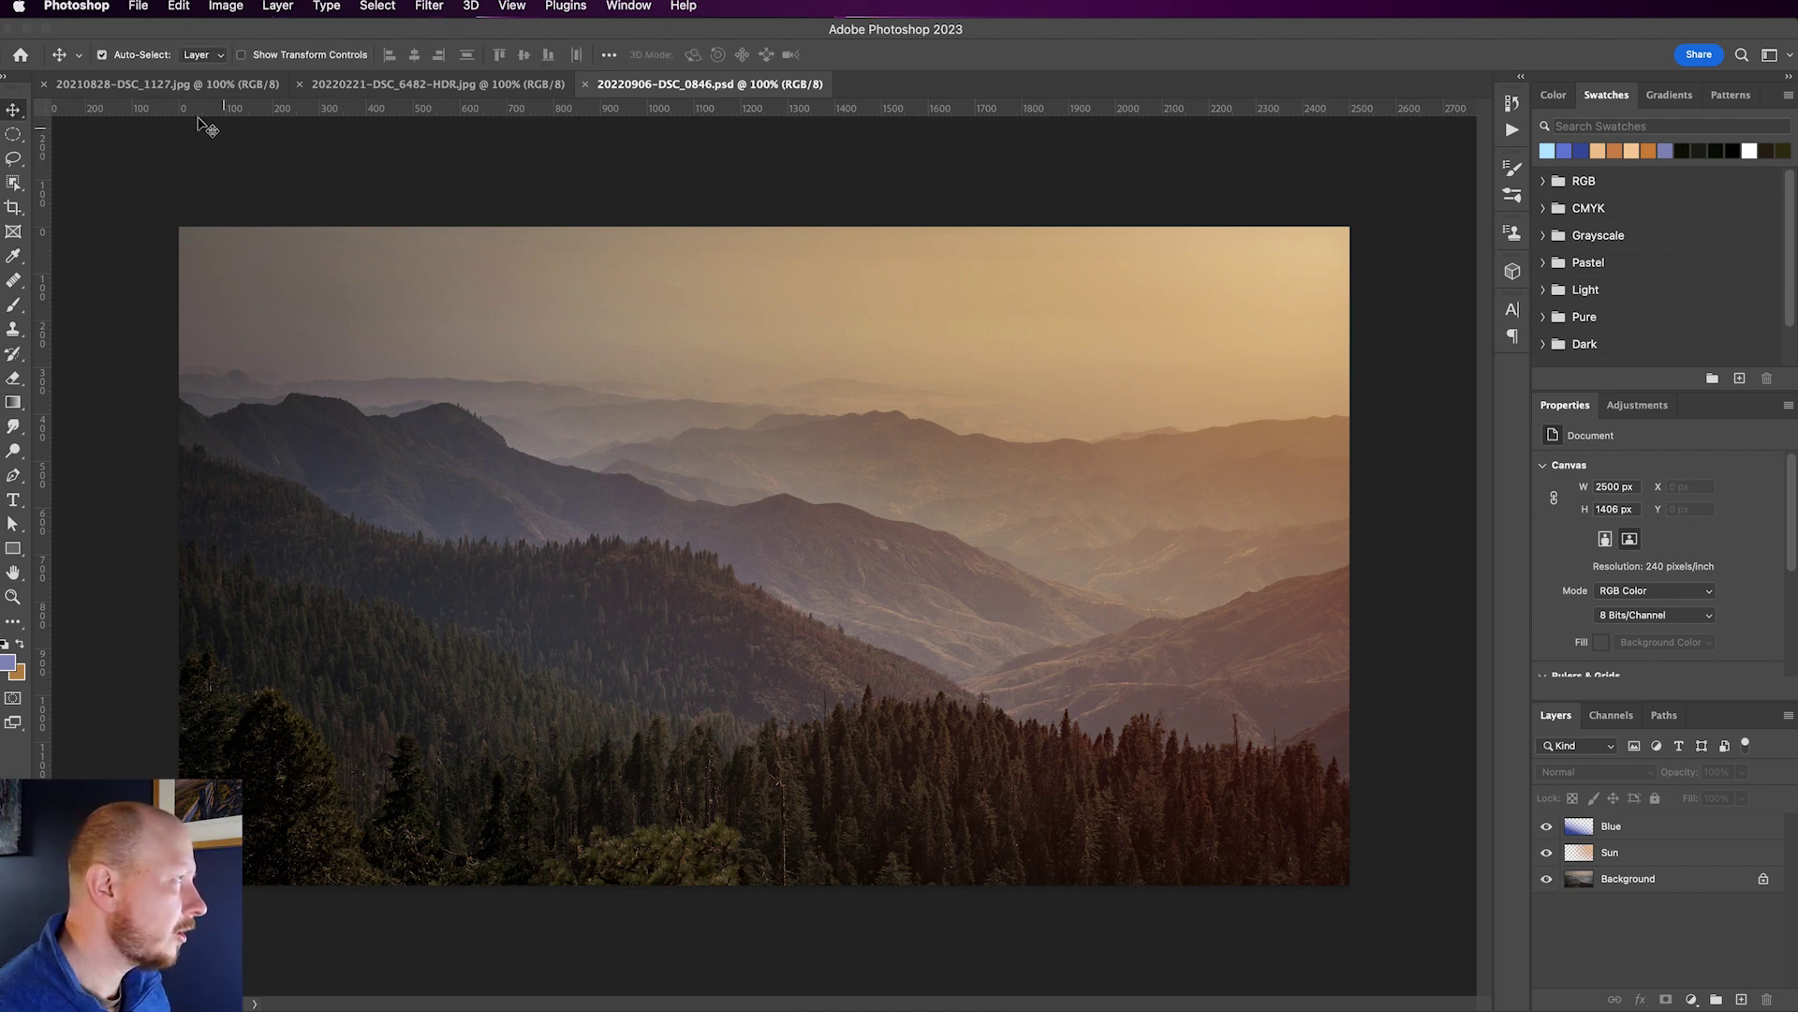
Switch to the boat photo, choose the Gradient tool and add an empty Layer 1
click(175, 85)
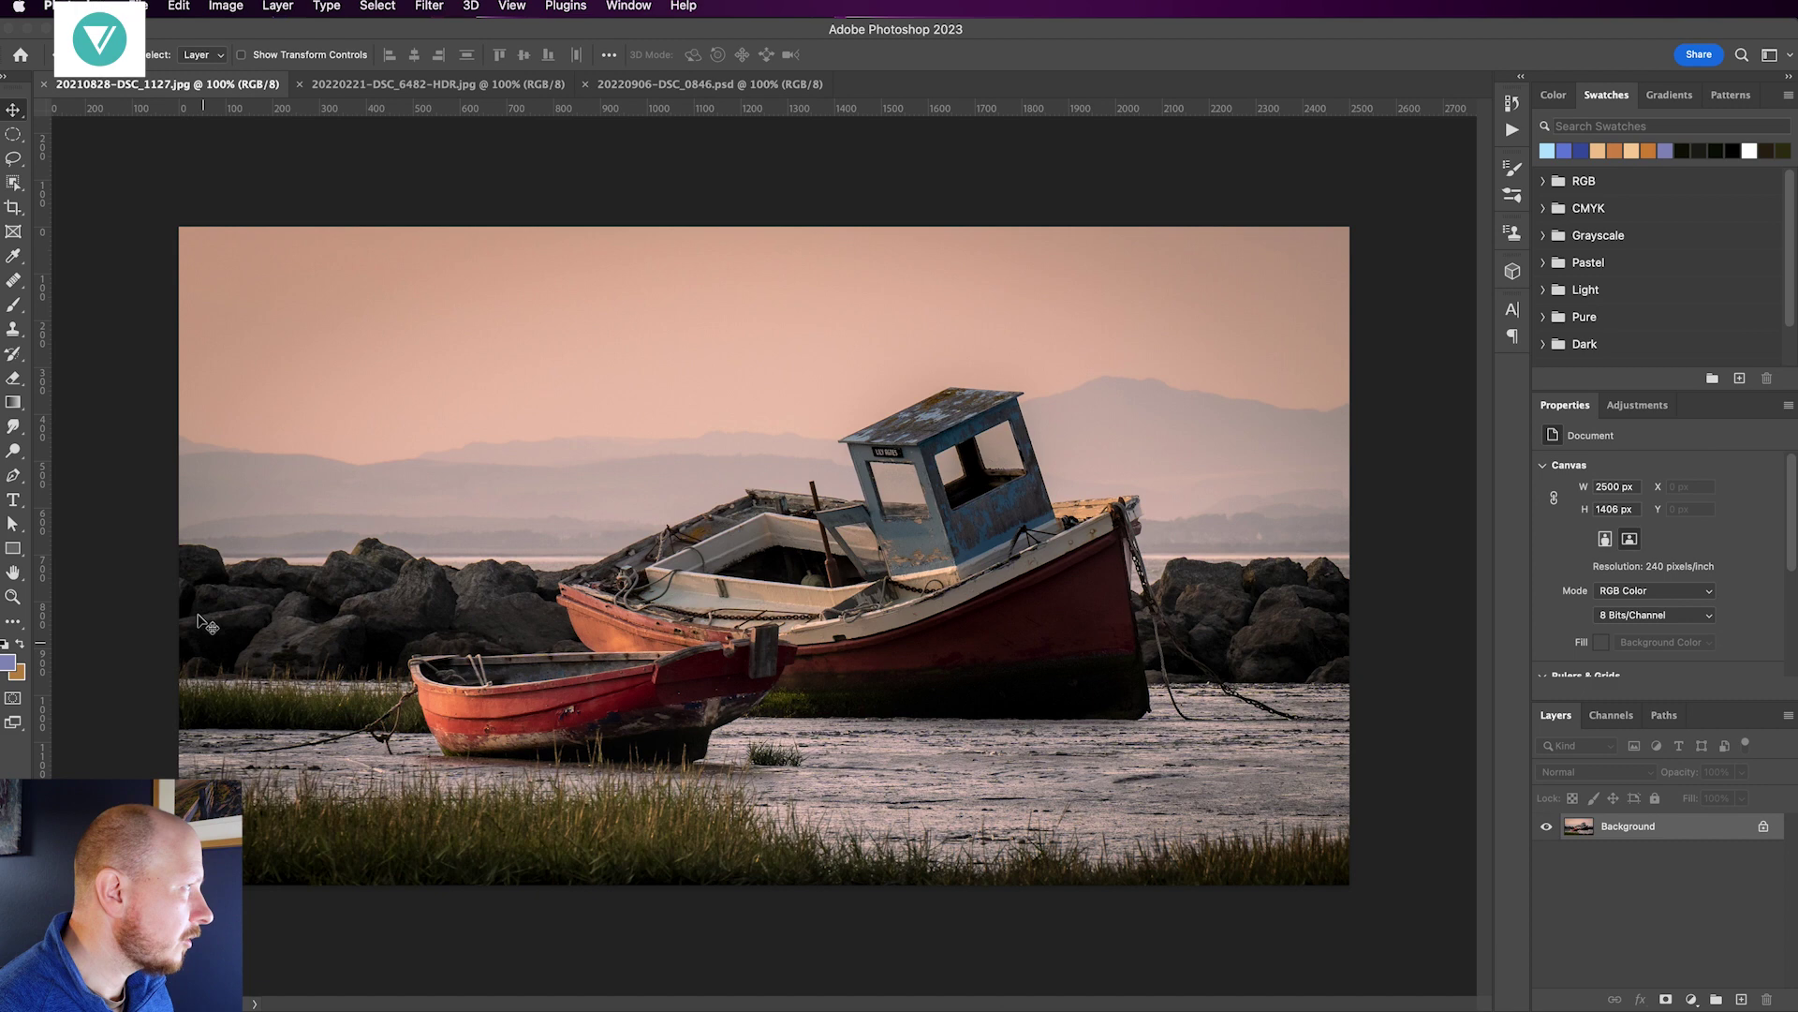
click(13, 403)
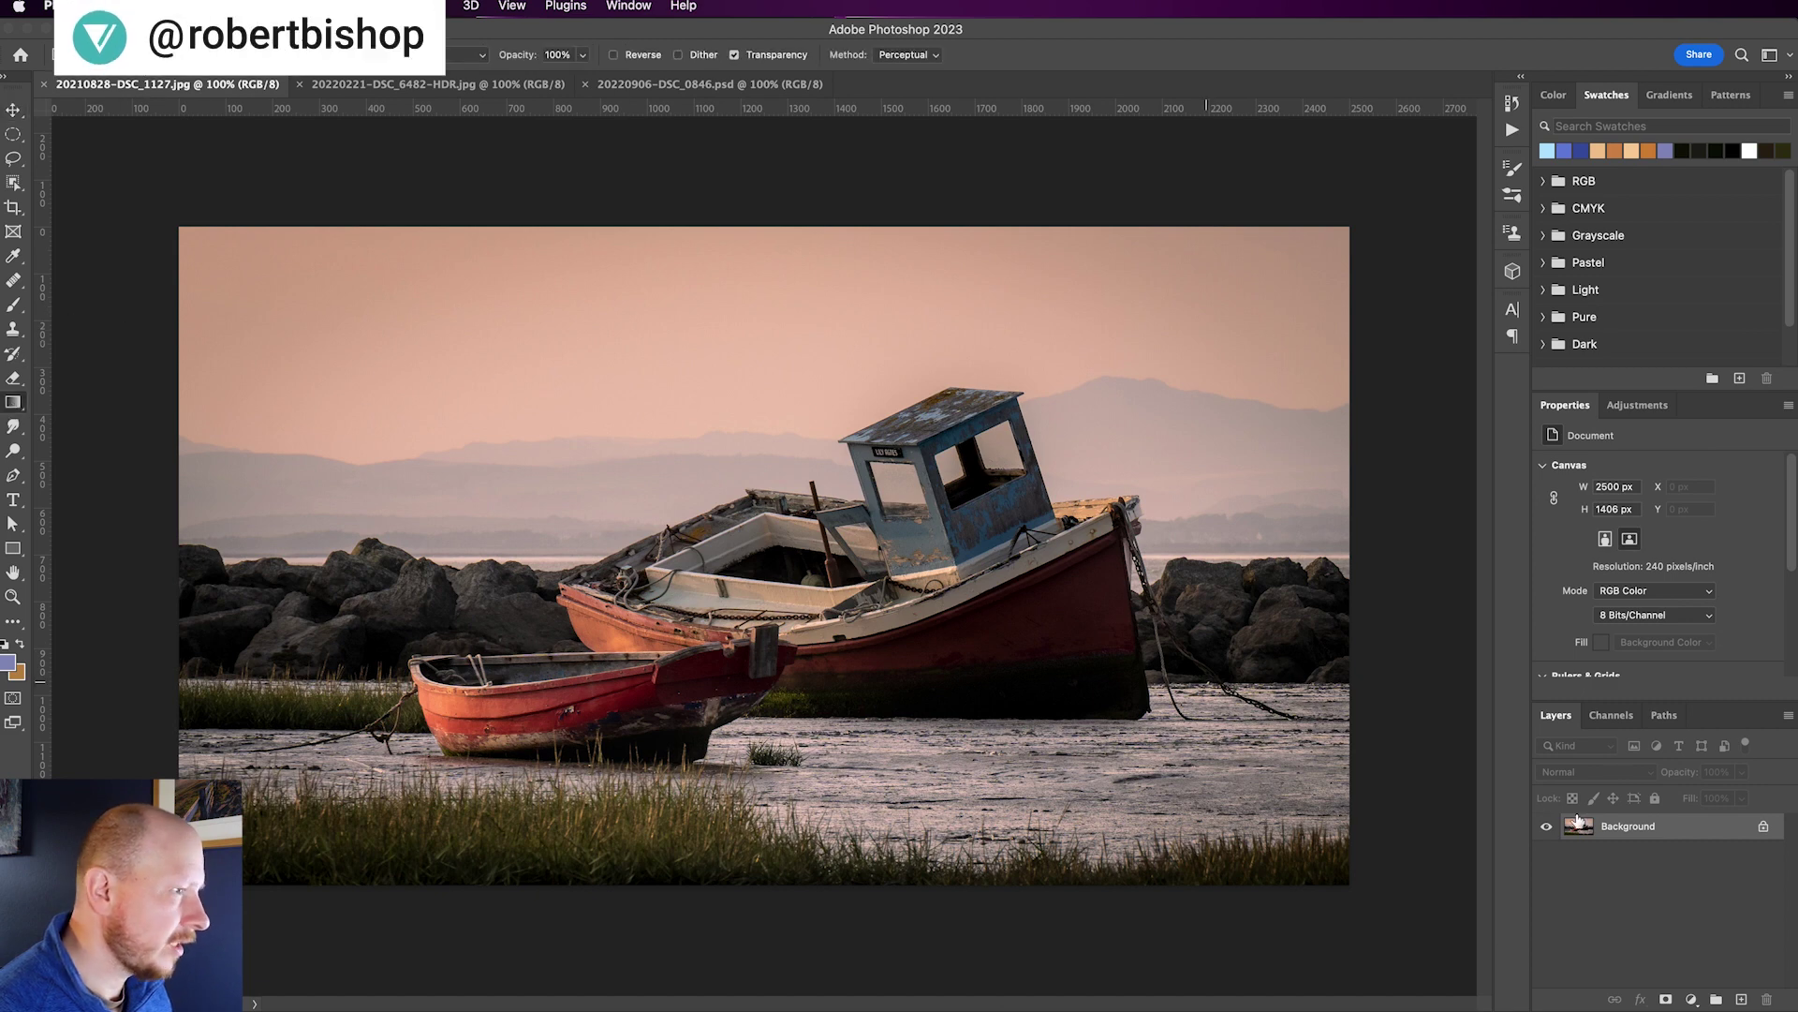
key(ctrl+shift+n)
key(Return)
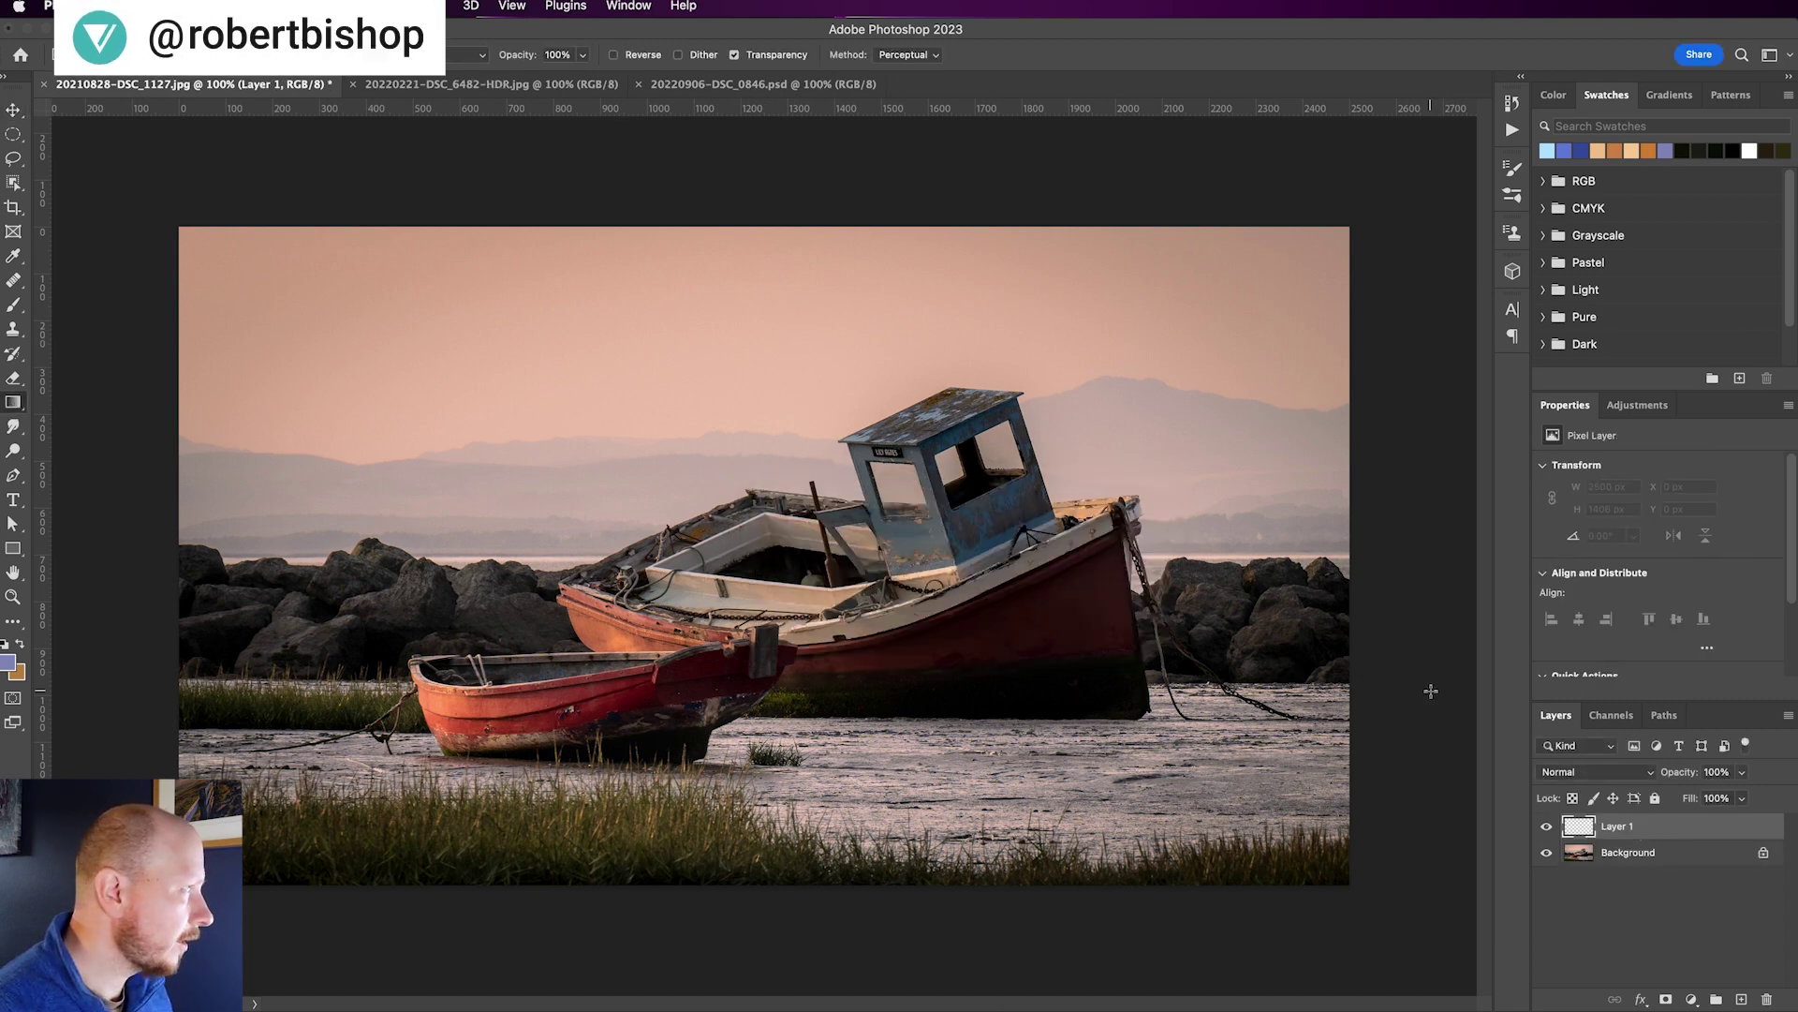
Sample the peach sky colour for the gradient's starting stop and shift it toward purple
click(121, 55)
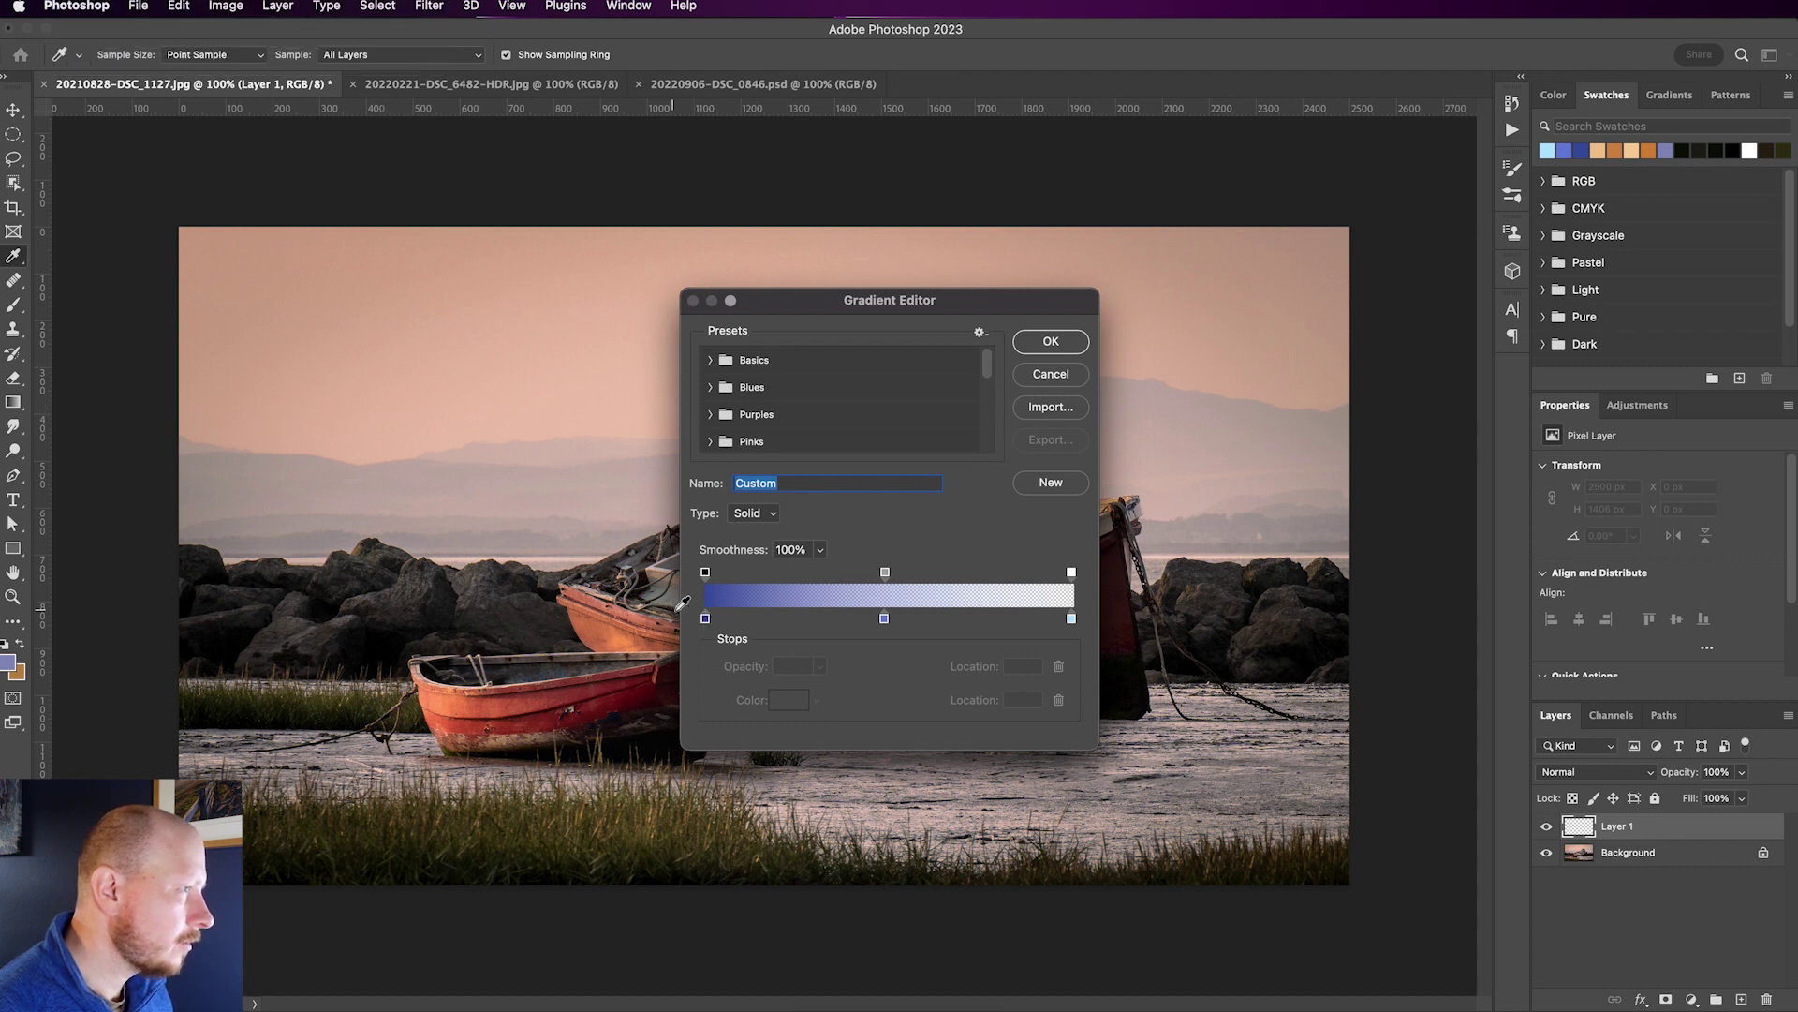
click(705, 619)
click(788, 700)
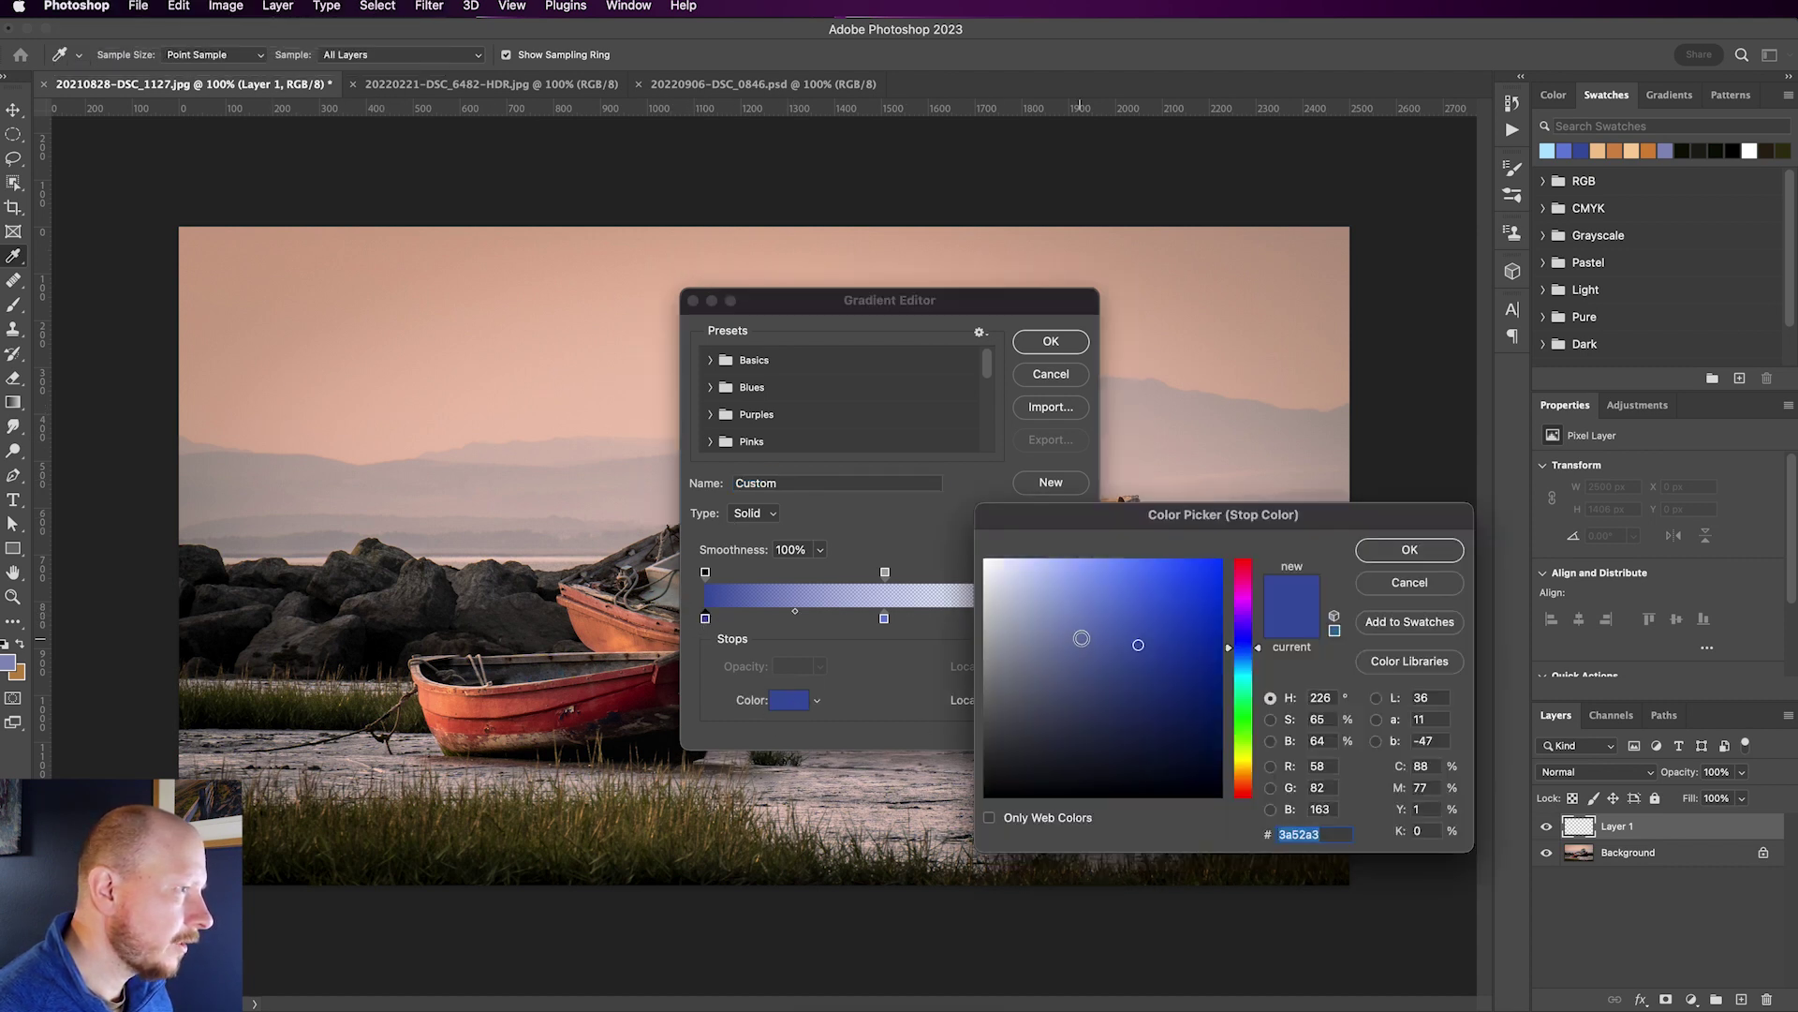
click(322, 441)
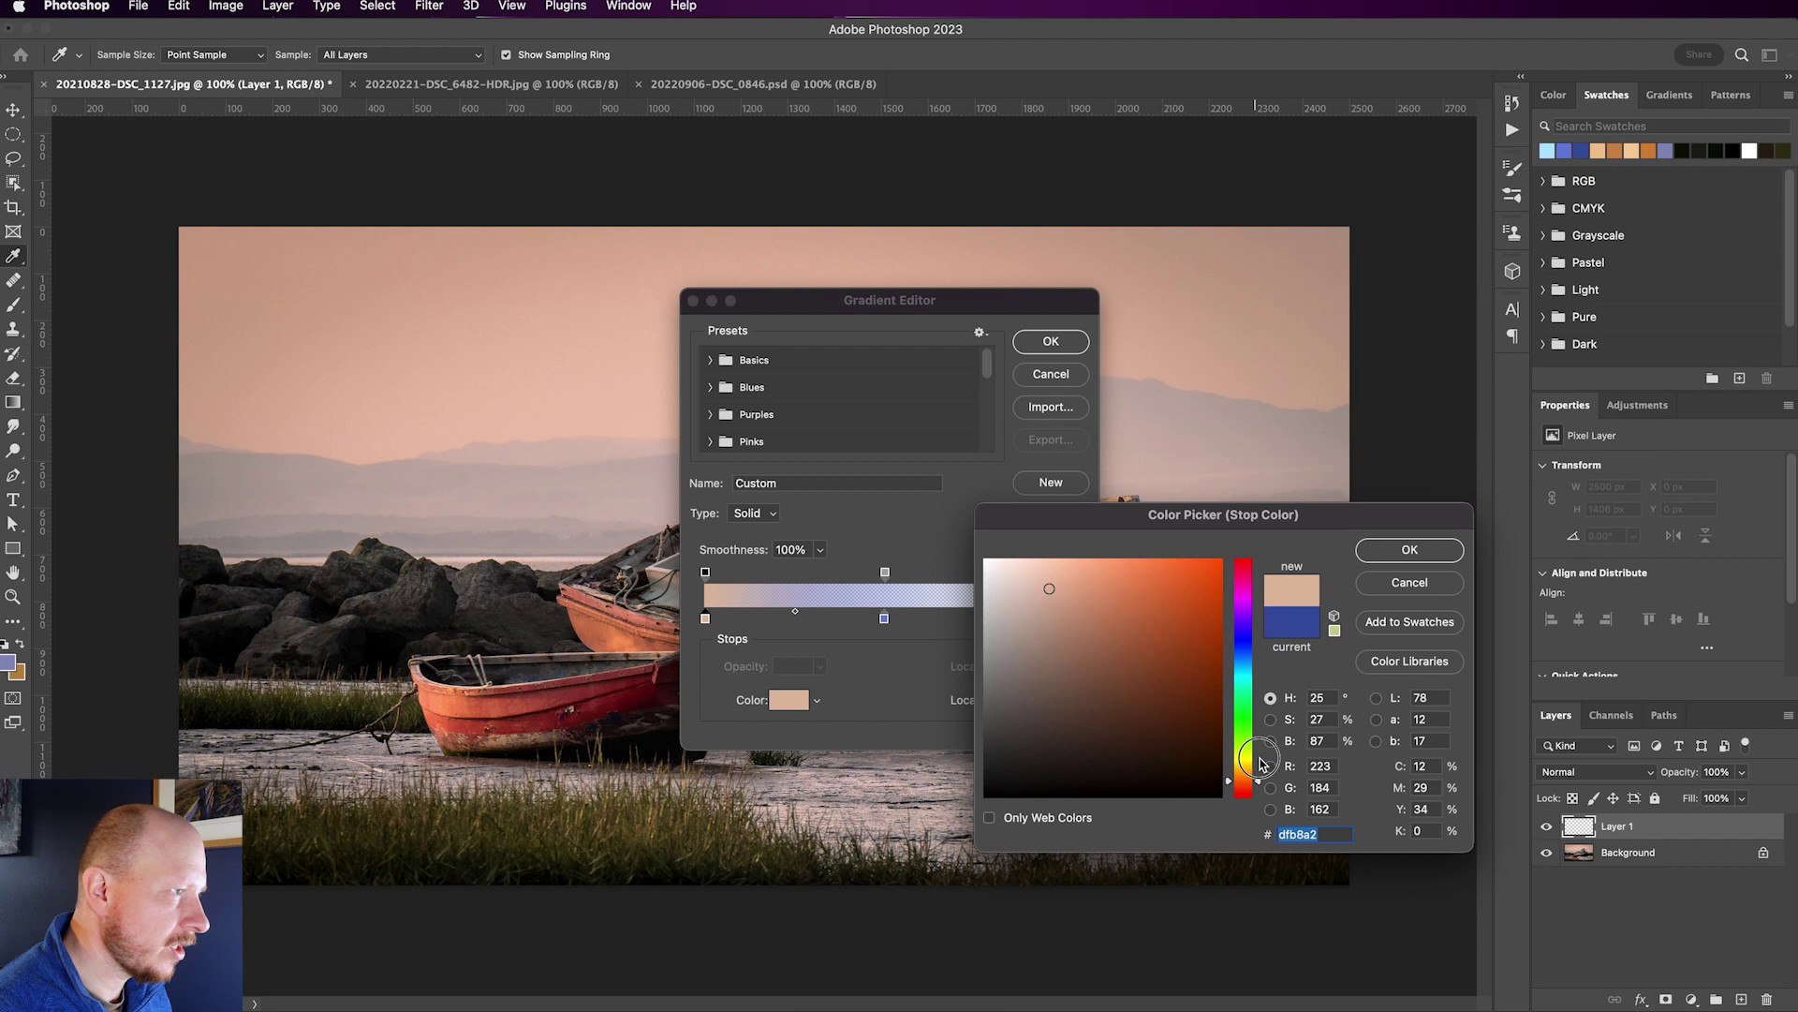
drag(1251, 784, 1254, 608)
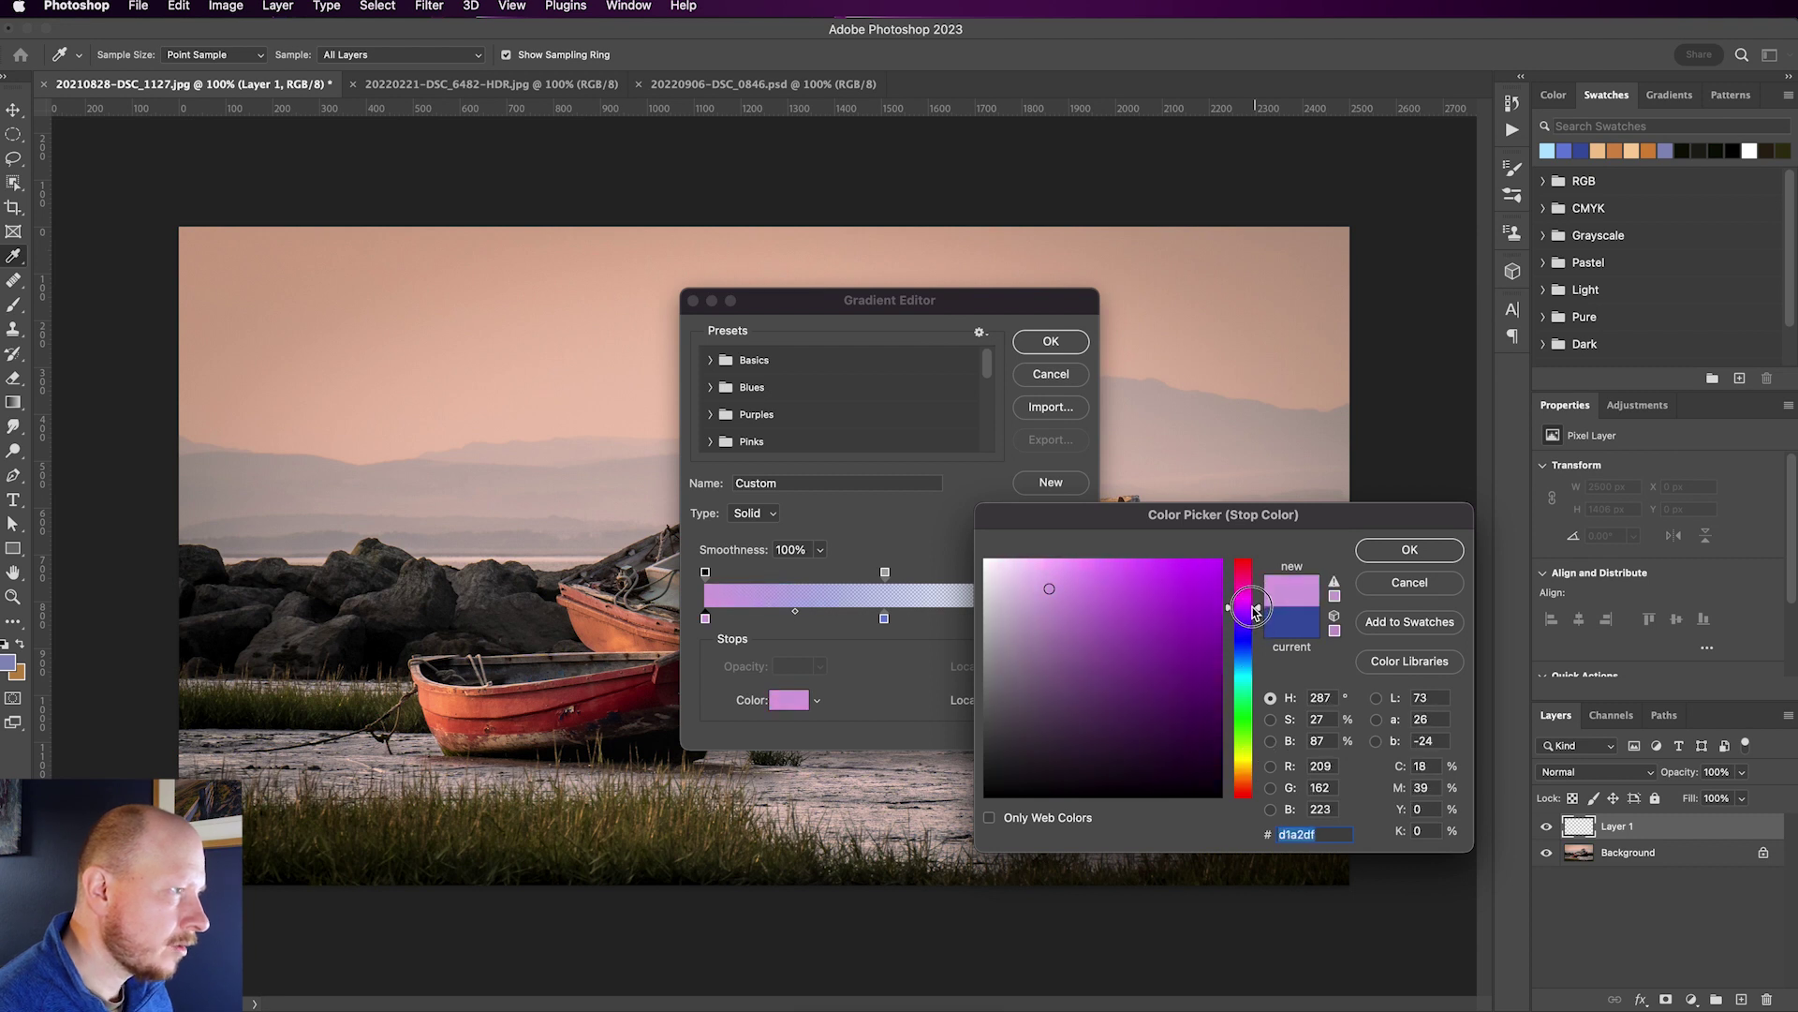
click(1108, 616)
Refine the starting stop to purple 8a43b3 and apply the edited gradient
click(1133, 632)
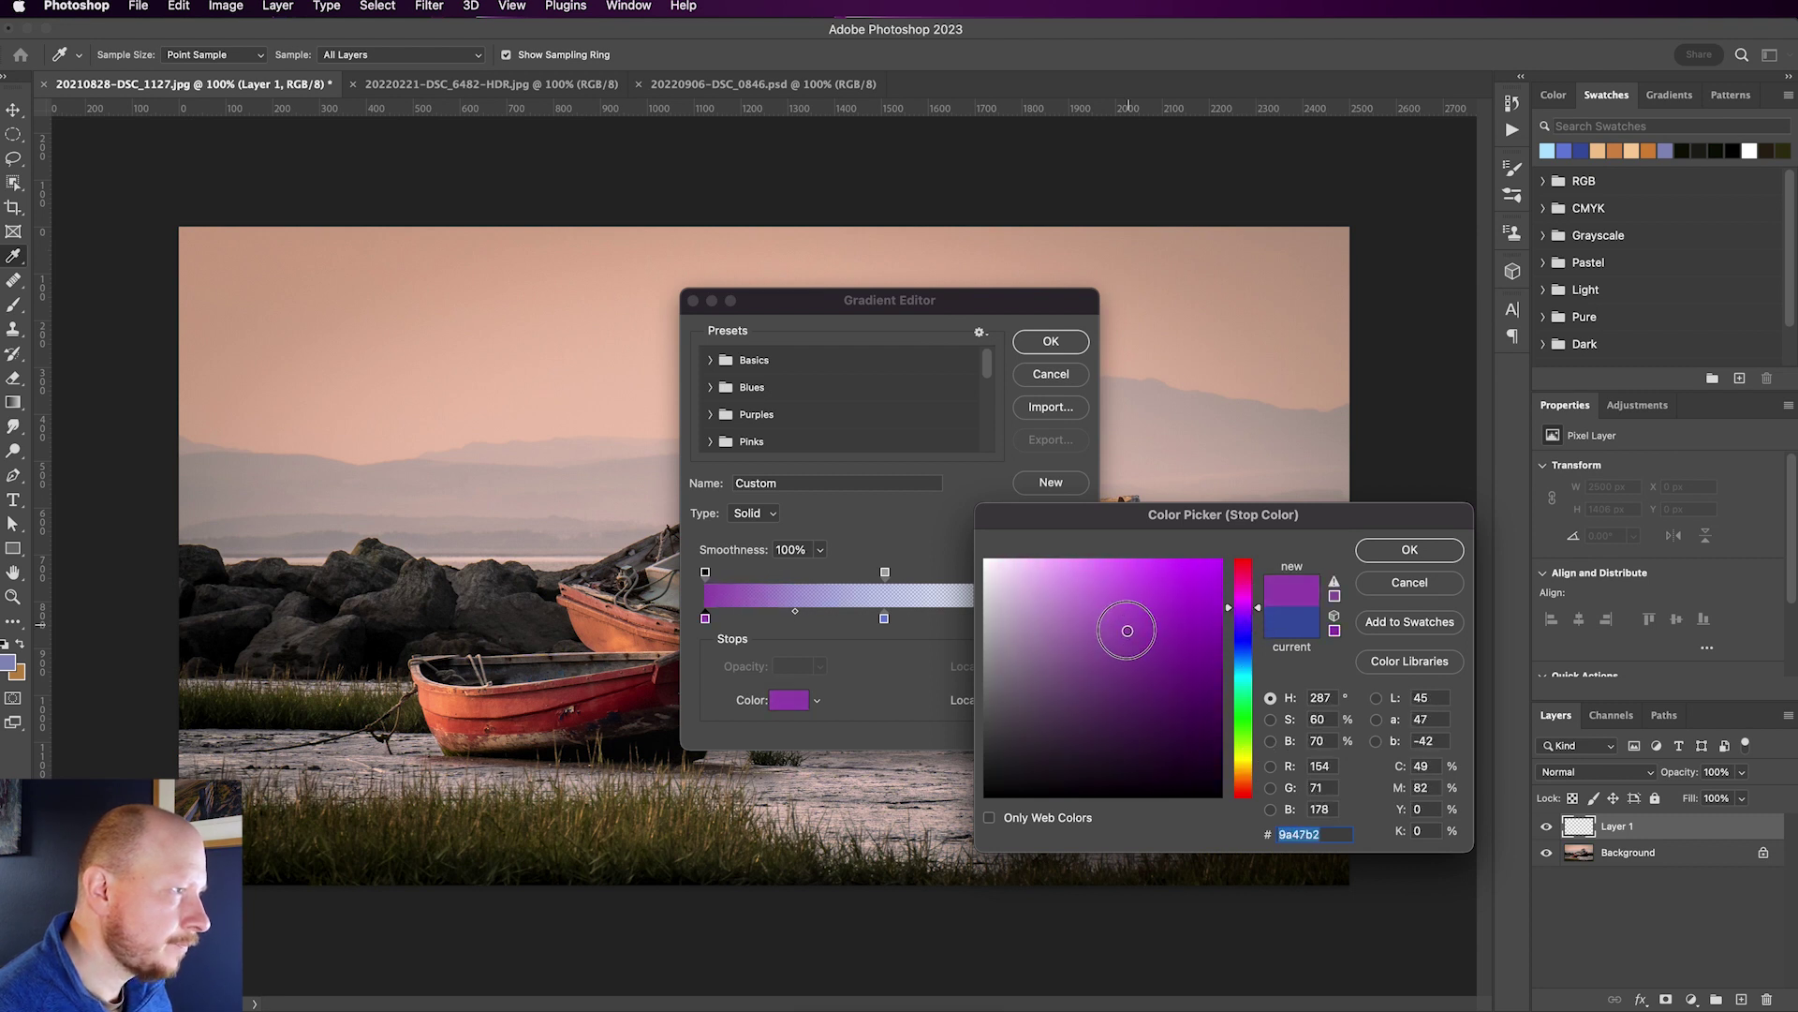
click(1256, 614)
drag(1257, 619, 1256, 624)
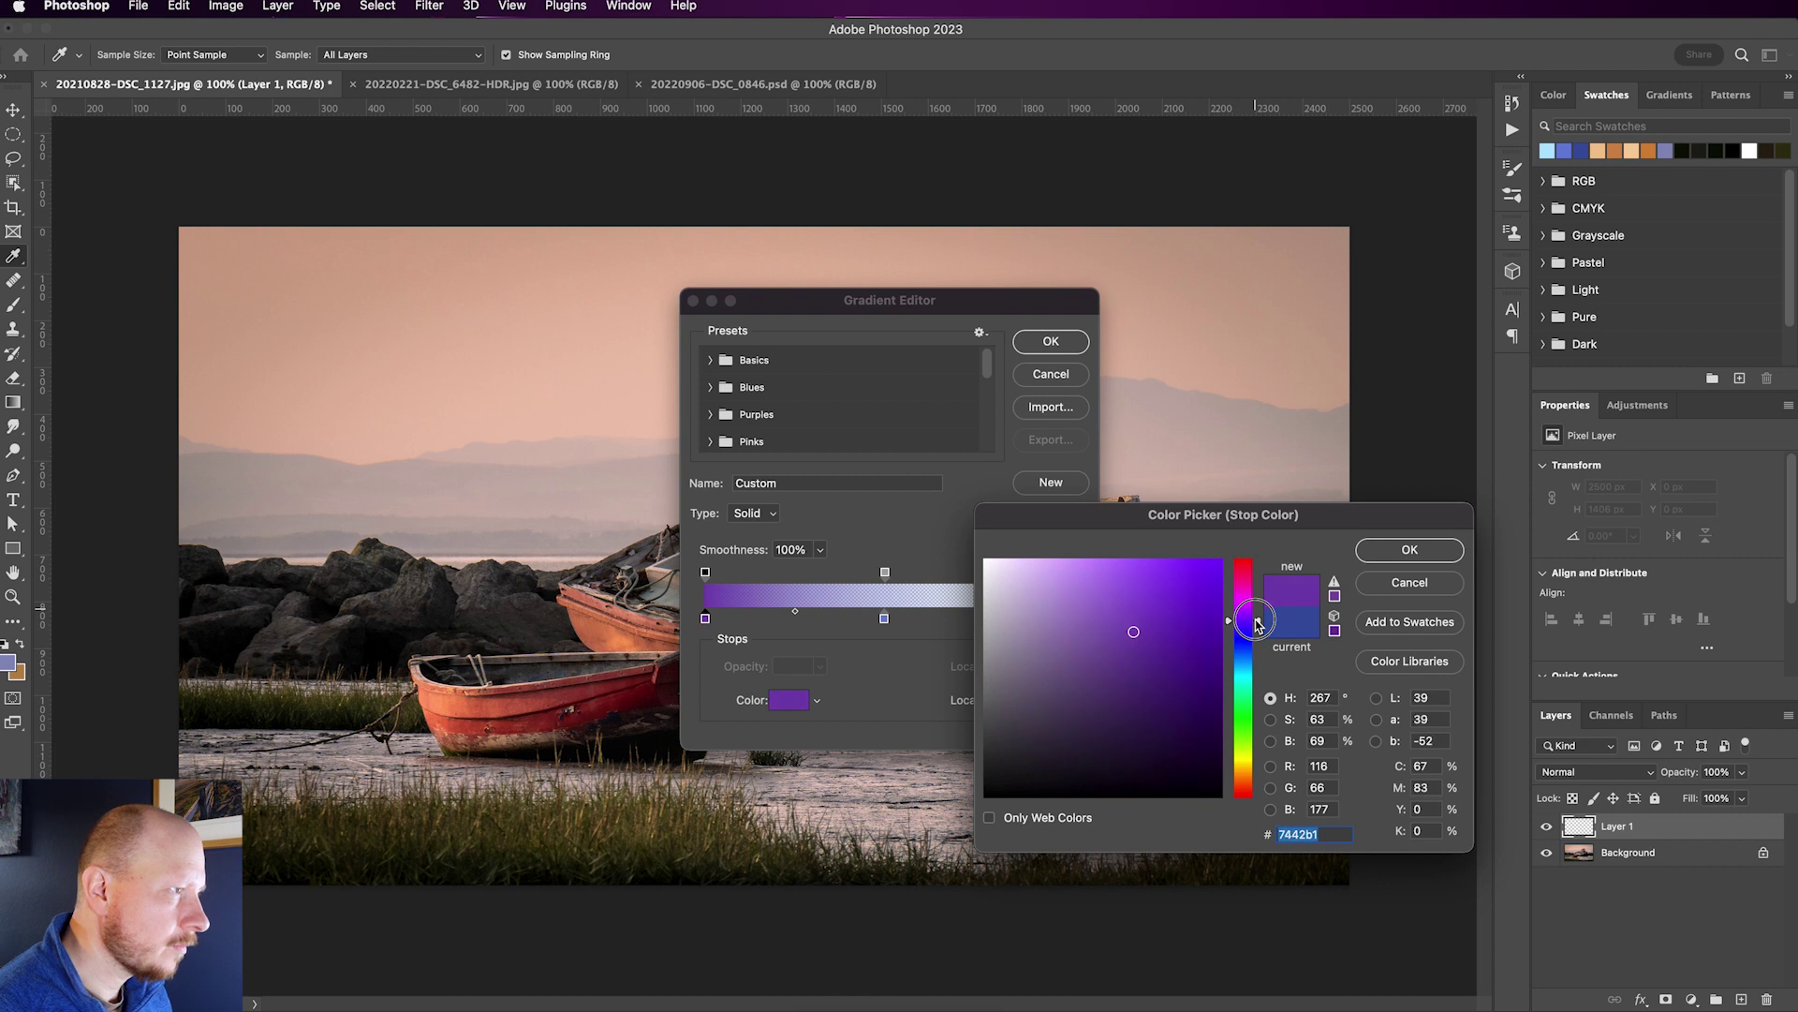
click(1138, 626)
click(1262, 626)
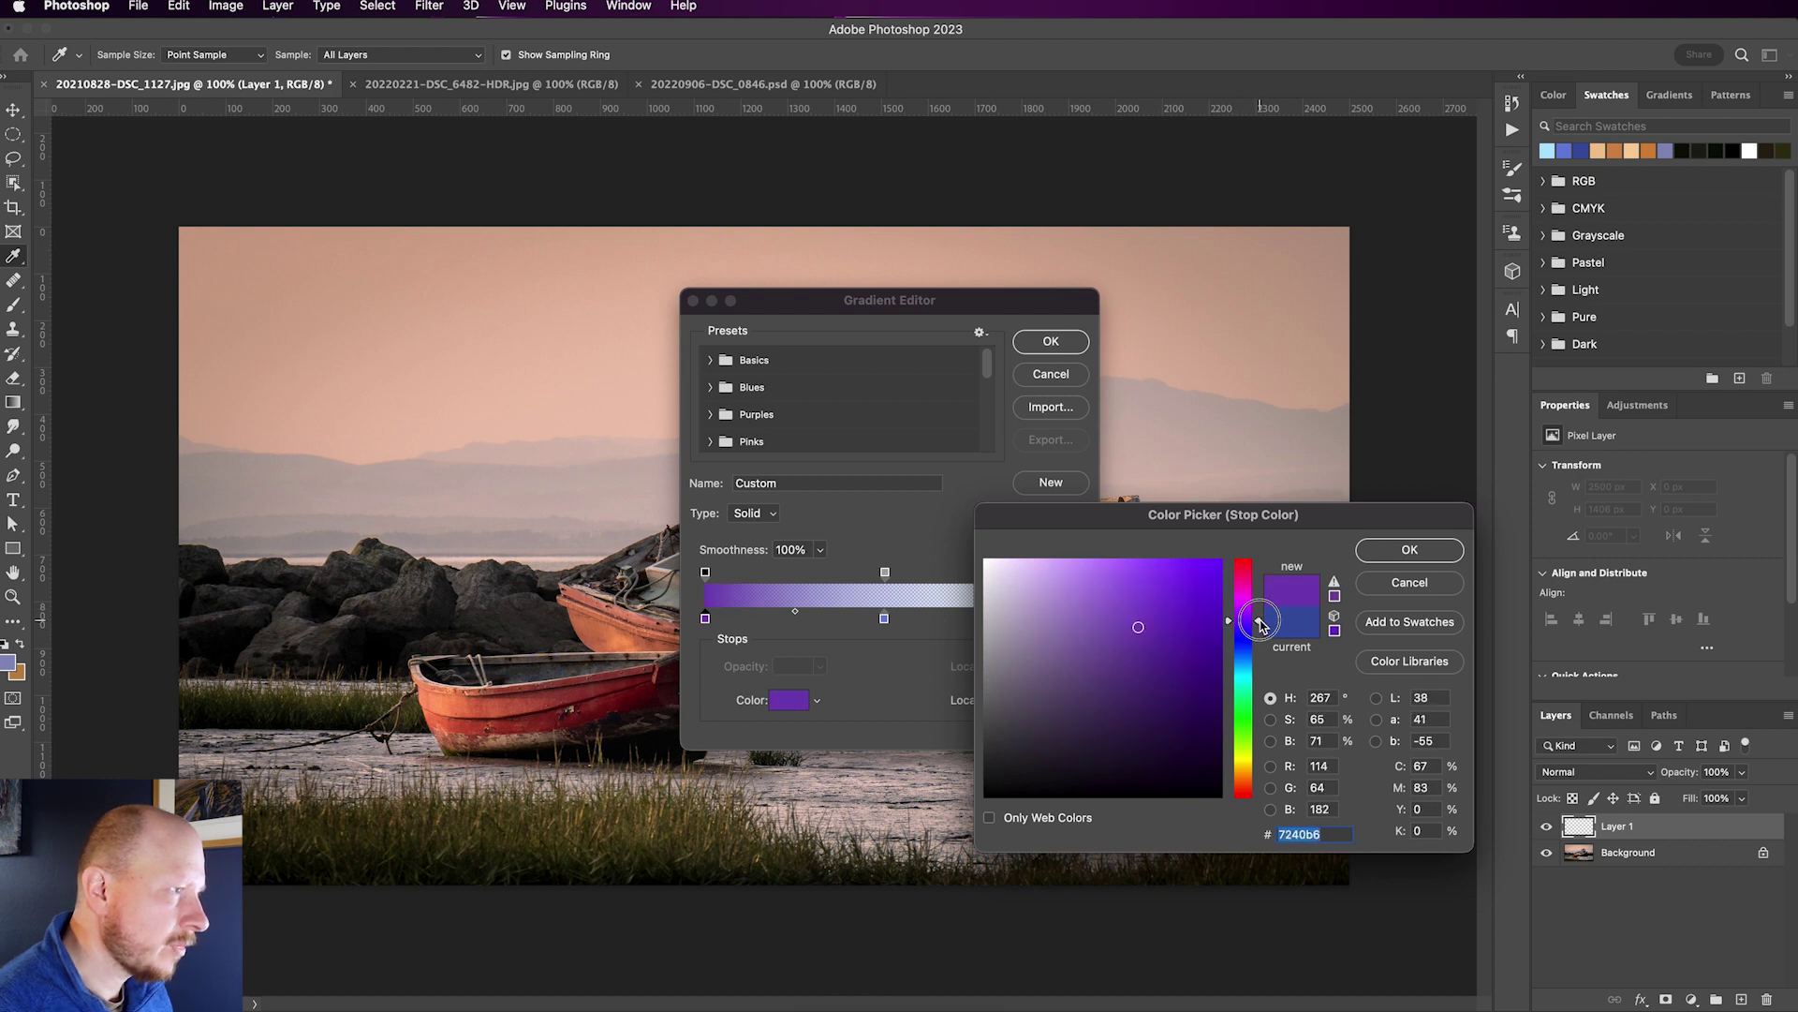
drag(1262, 626, 1258, 613)
click(1136, 630)
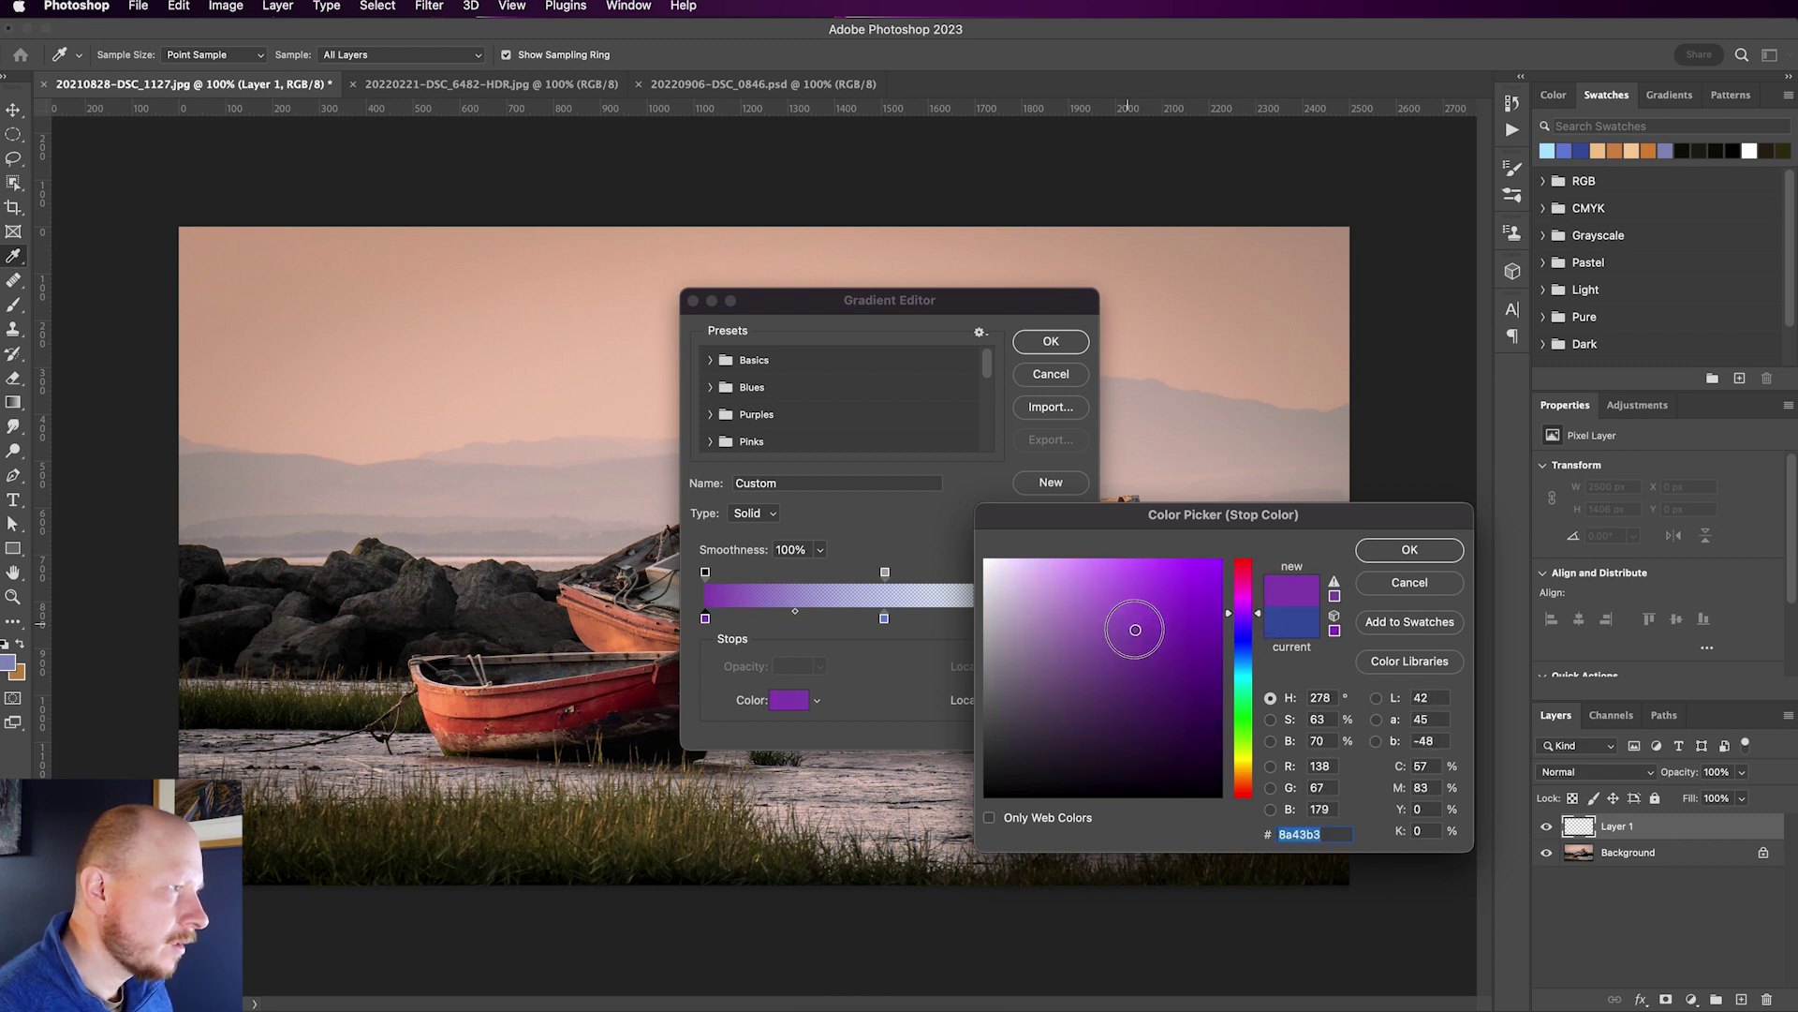
click(1410, 550)
click(884, 620)
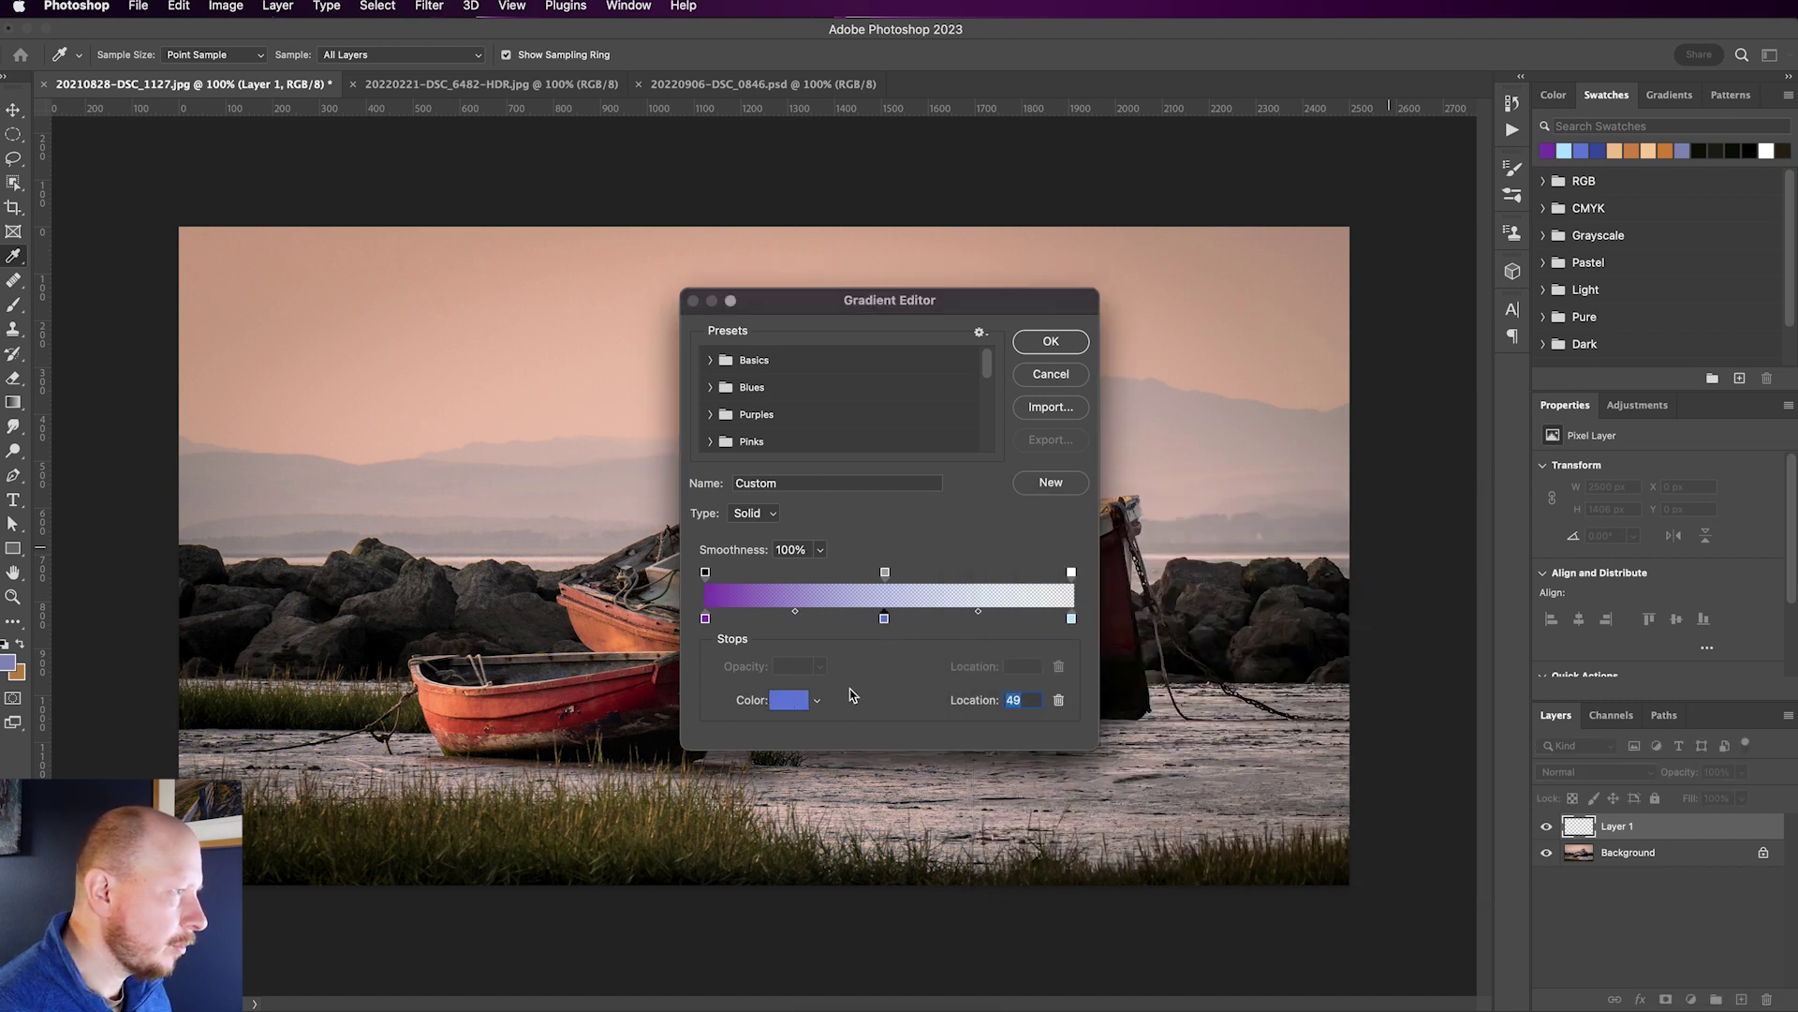
click(1046, 346)
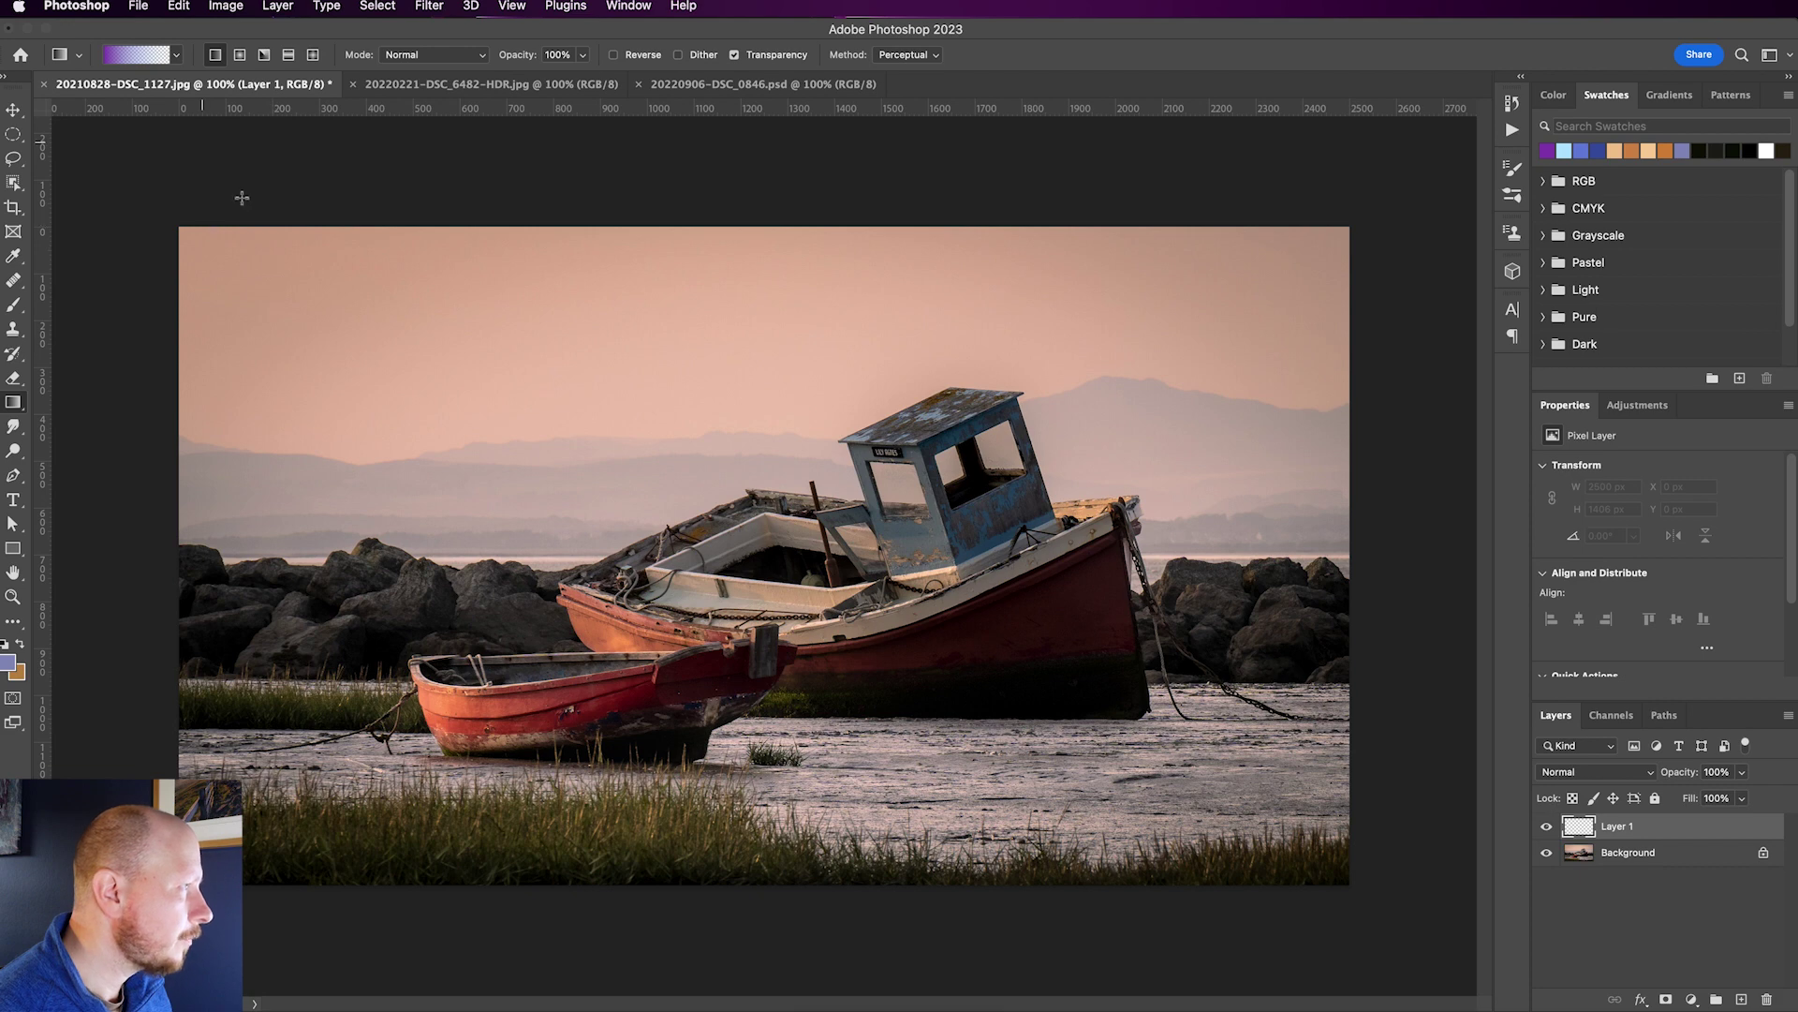
Reorder the gradient stops and set the starting stop to salmon eca085, then apply the gradient
click(136, 57)
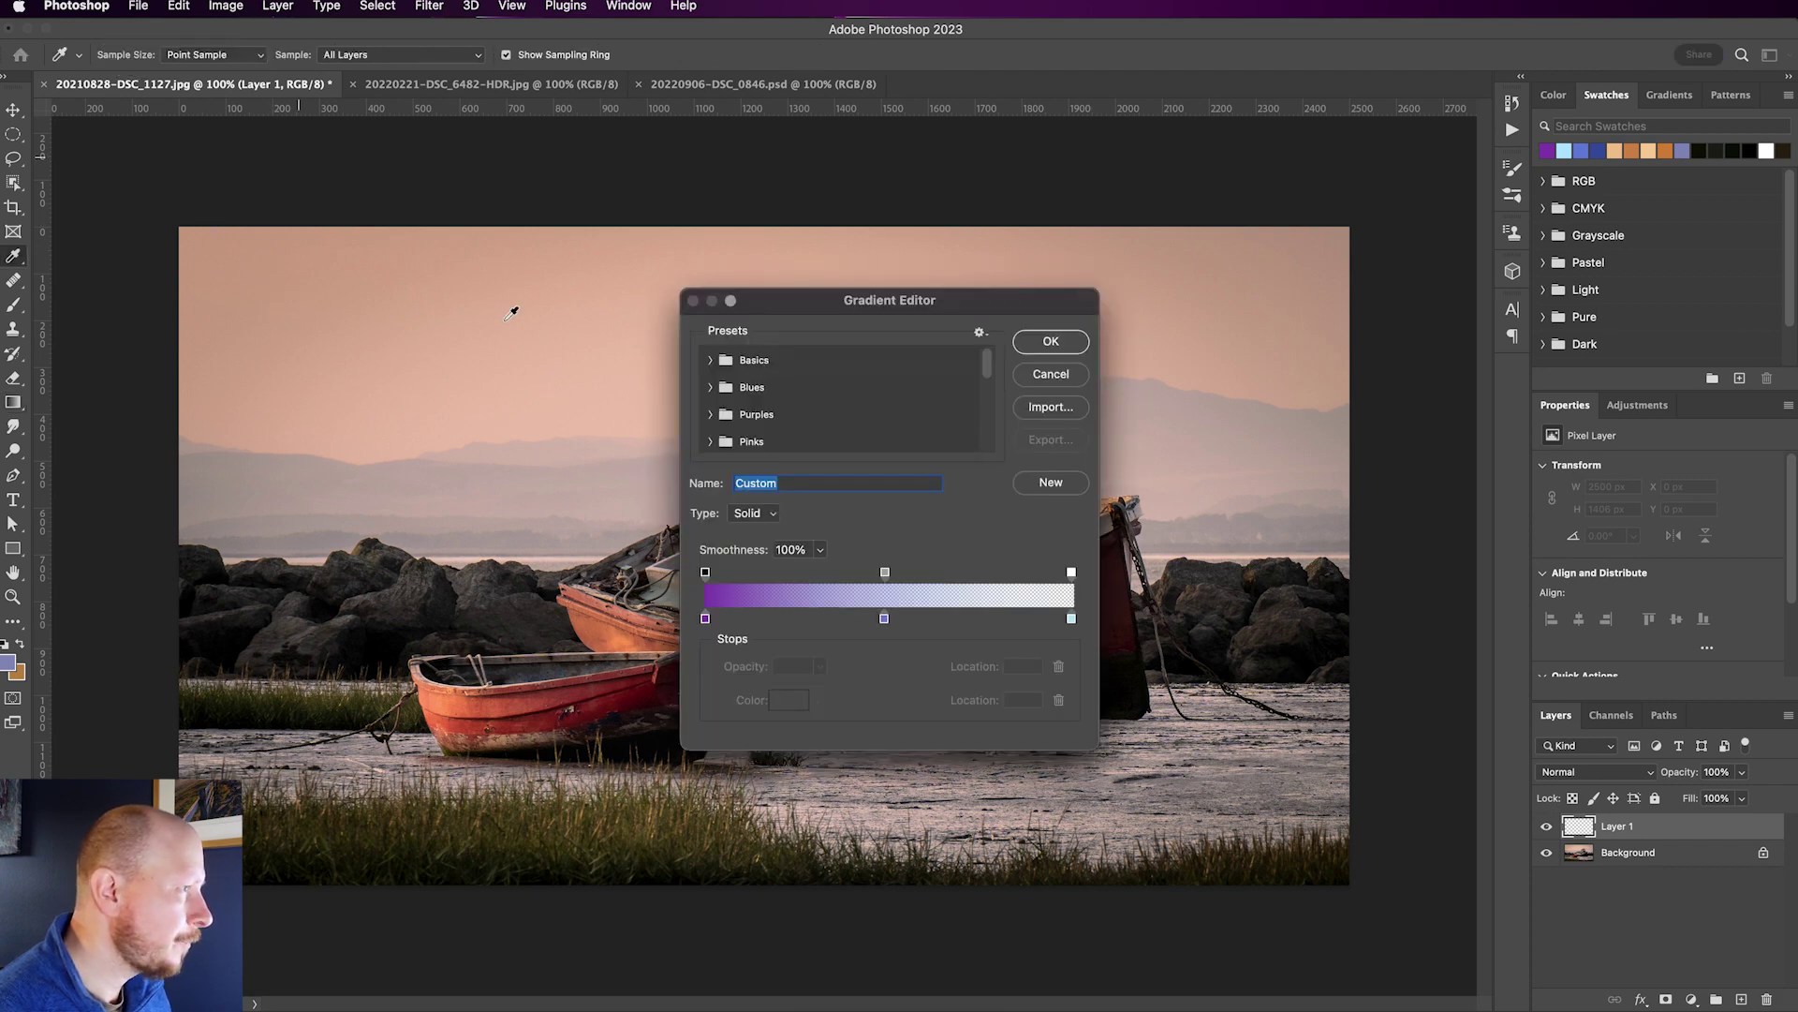
mouse_move(884, 618)
mouse_down()
mouse_move(736, 618)
mouse_move(884, 620)
mouse_up()
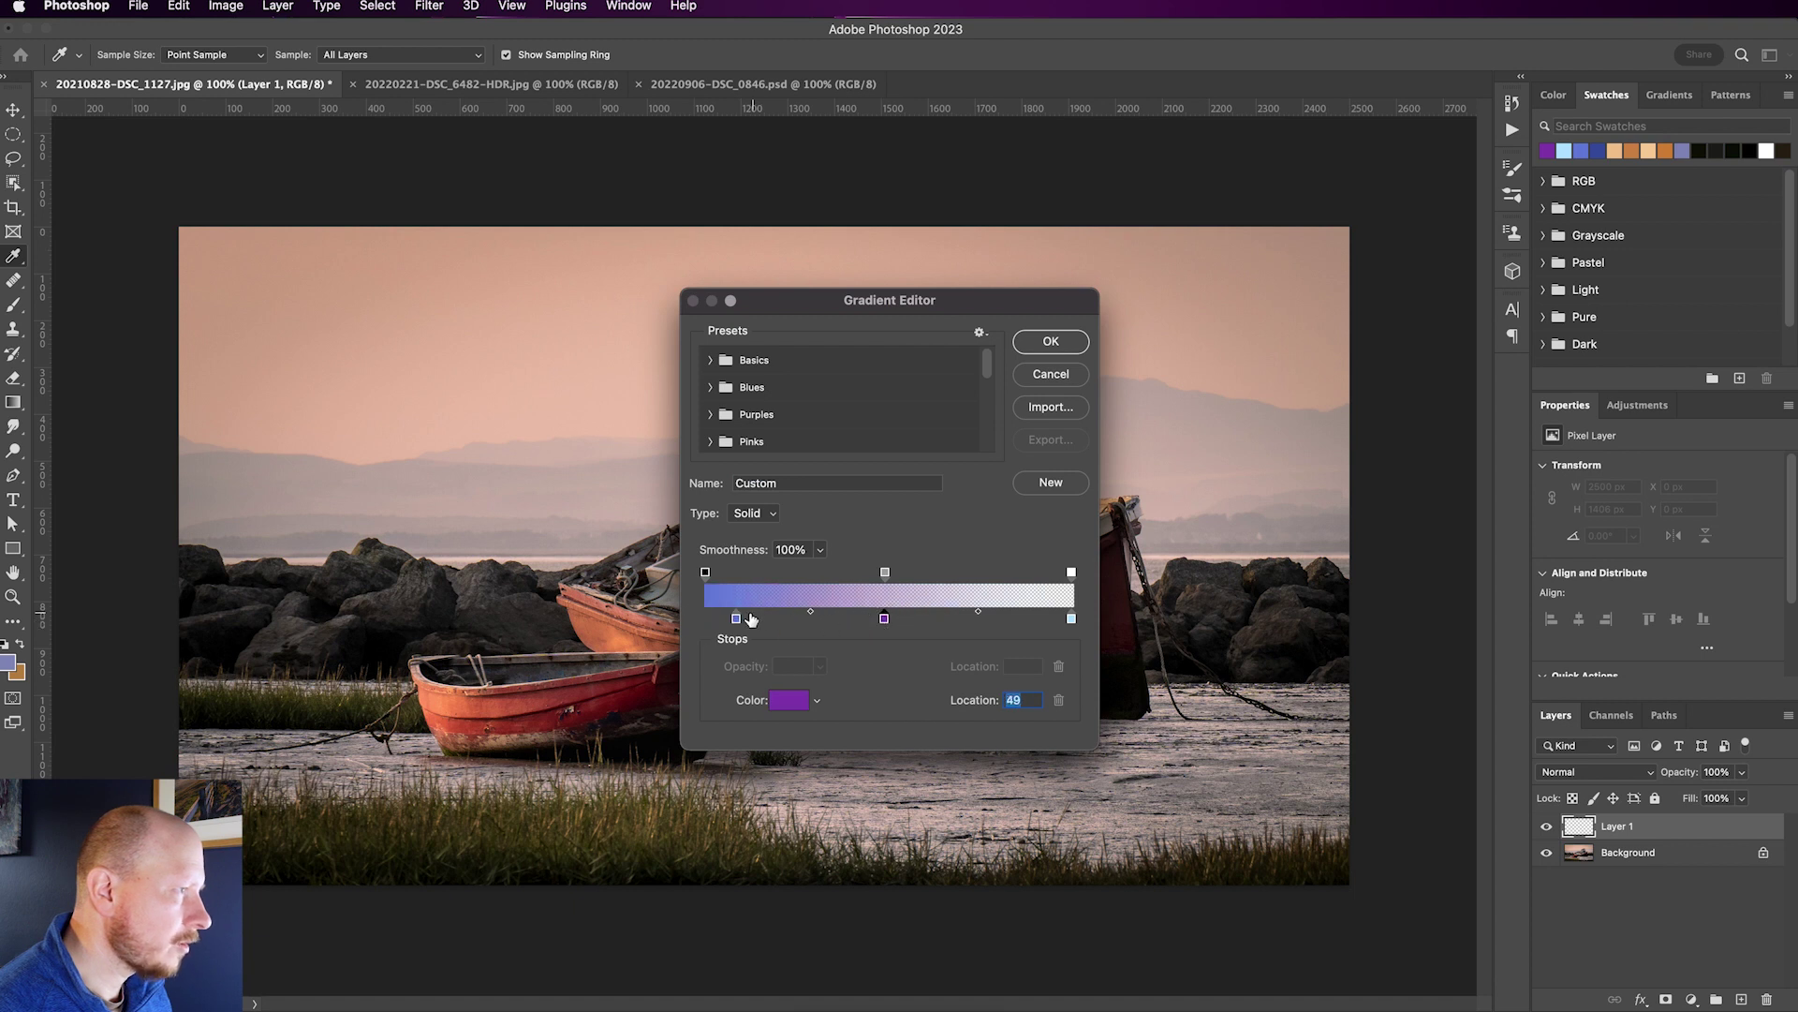
drag(736, 618, 706, 620)
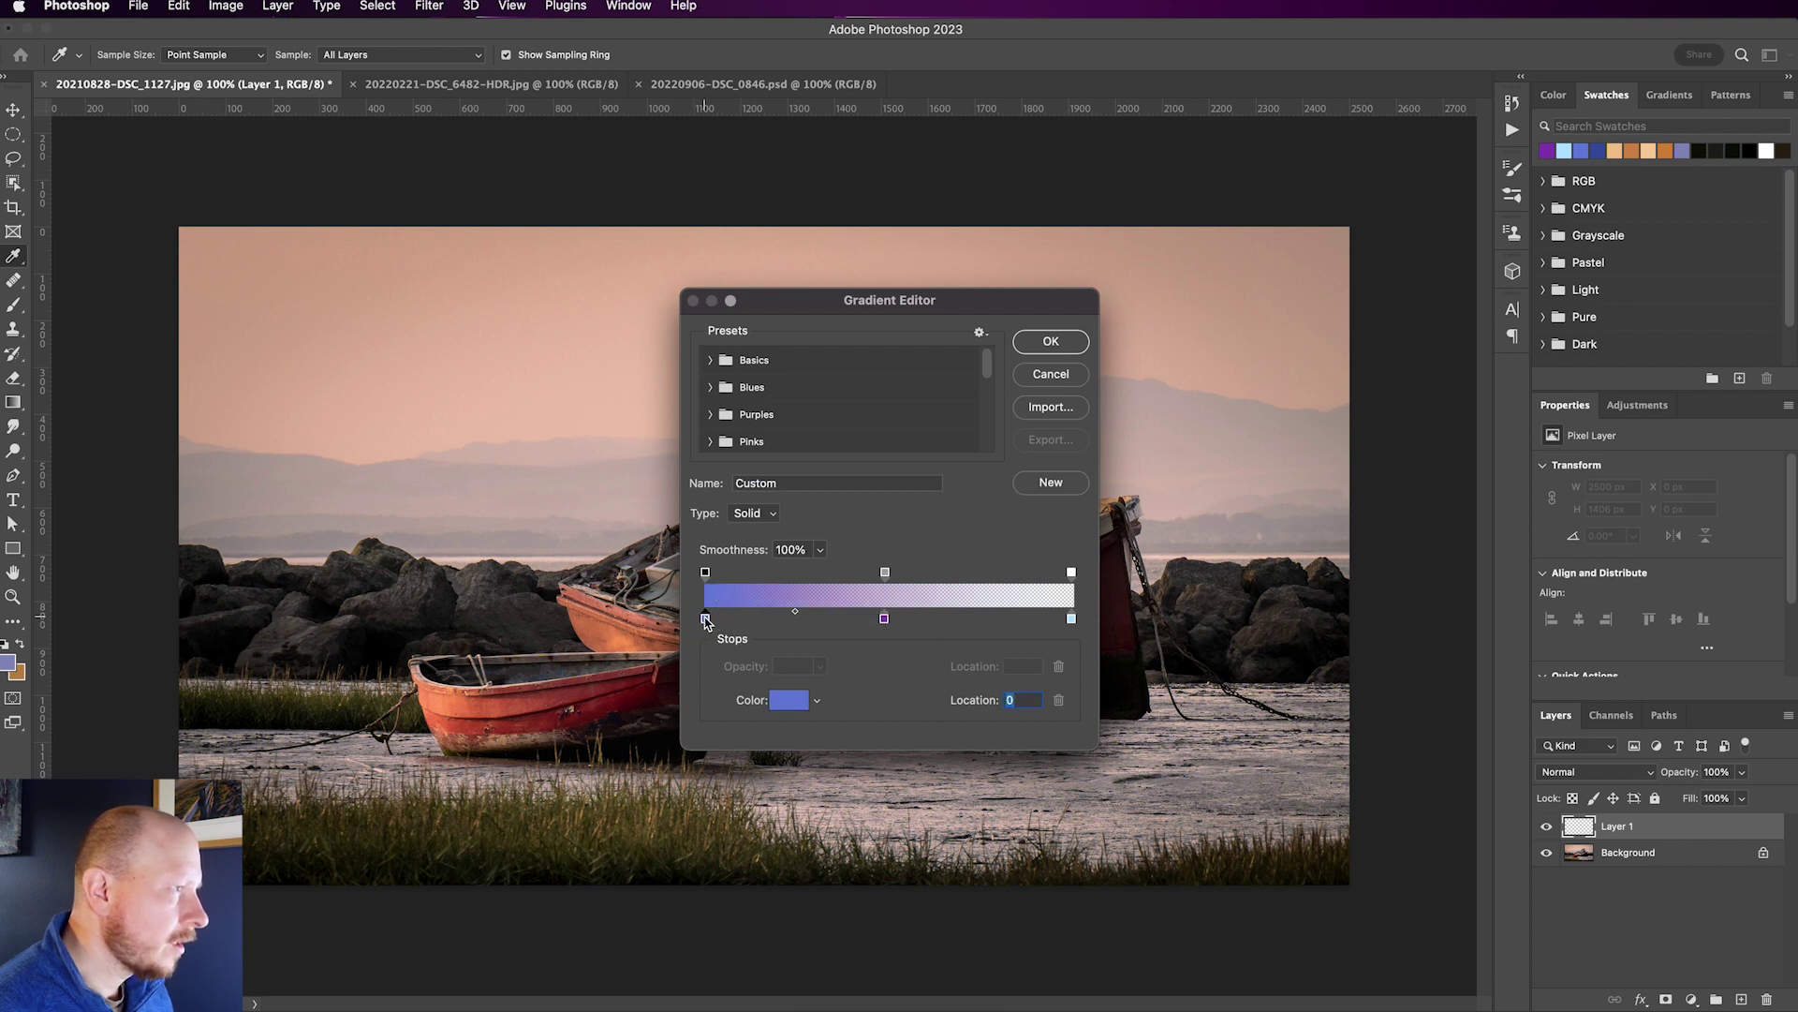
double_click(705, 618)
click(1246, 767)
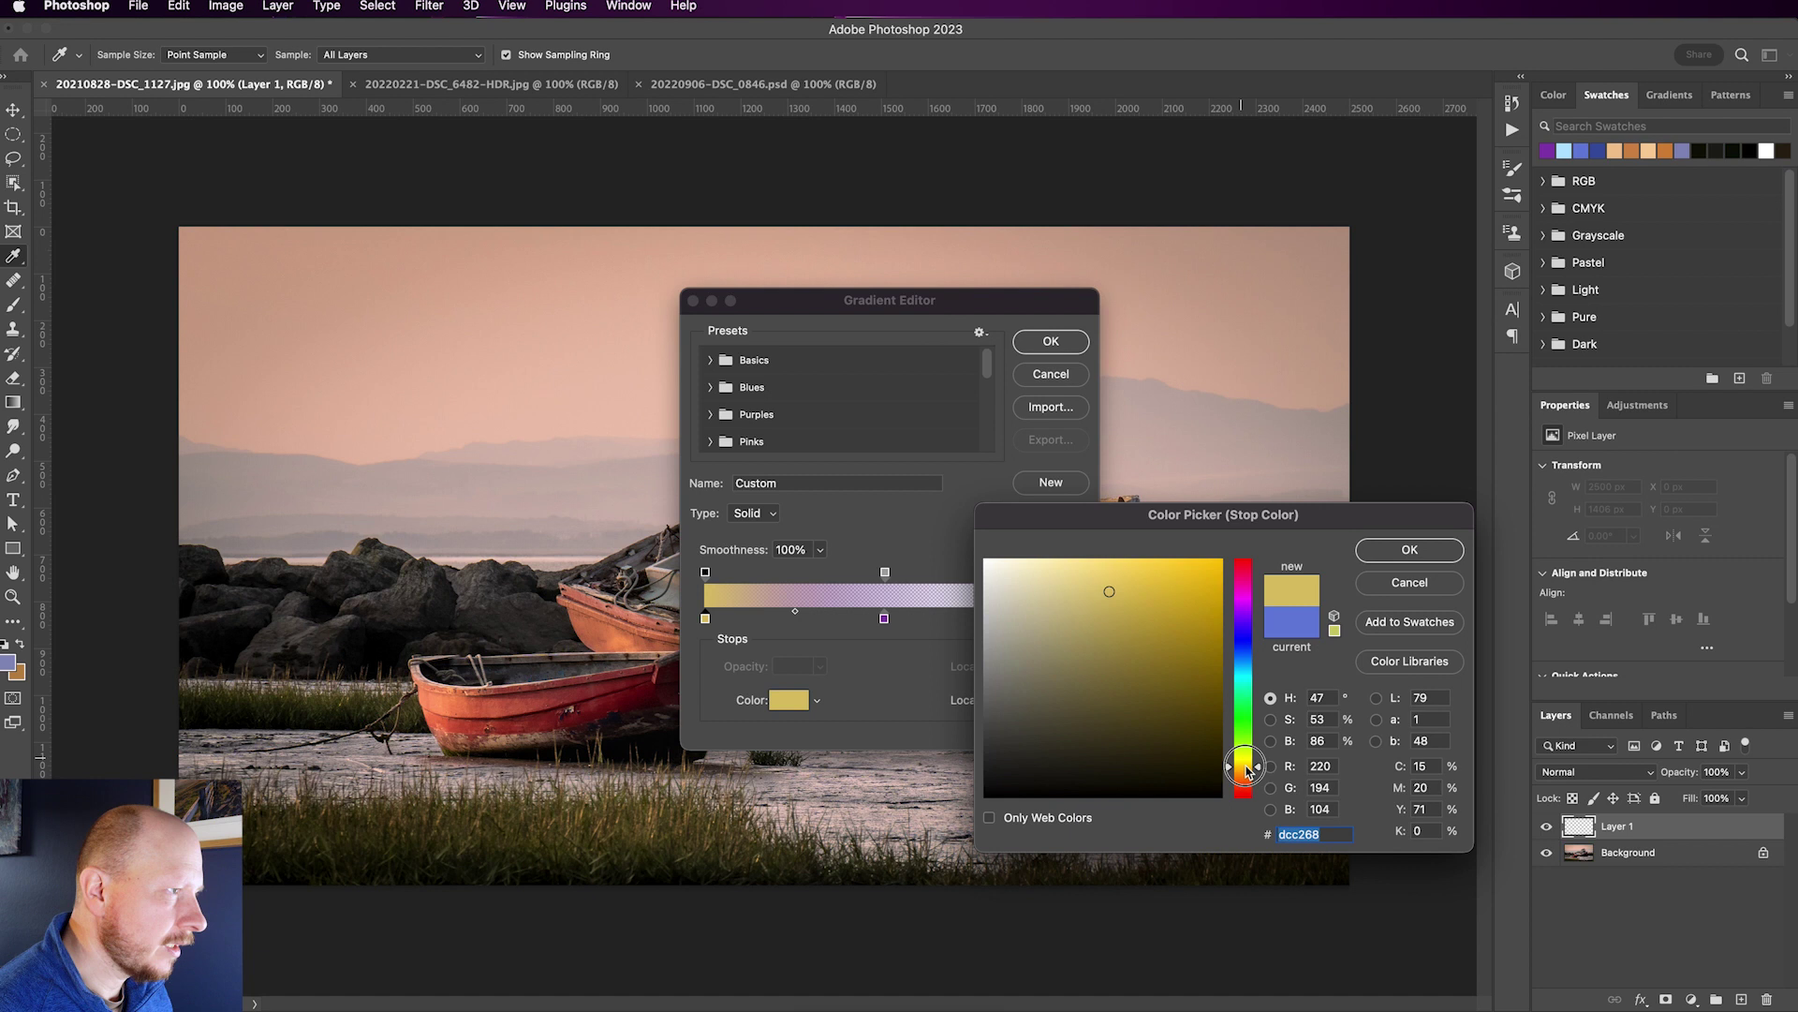
mouse_move(1246, 646)
mouse_down()
mouse_move(1246, 601)
mouse_move(1247, 787)
mouse_up()
click(1083, 572)
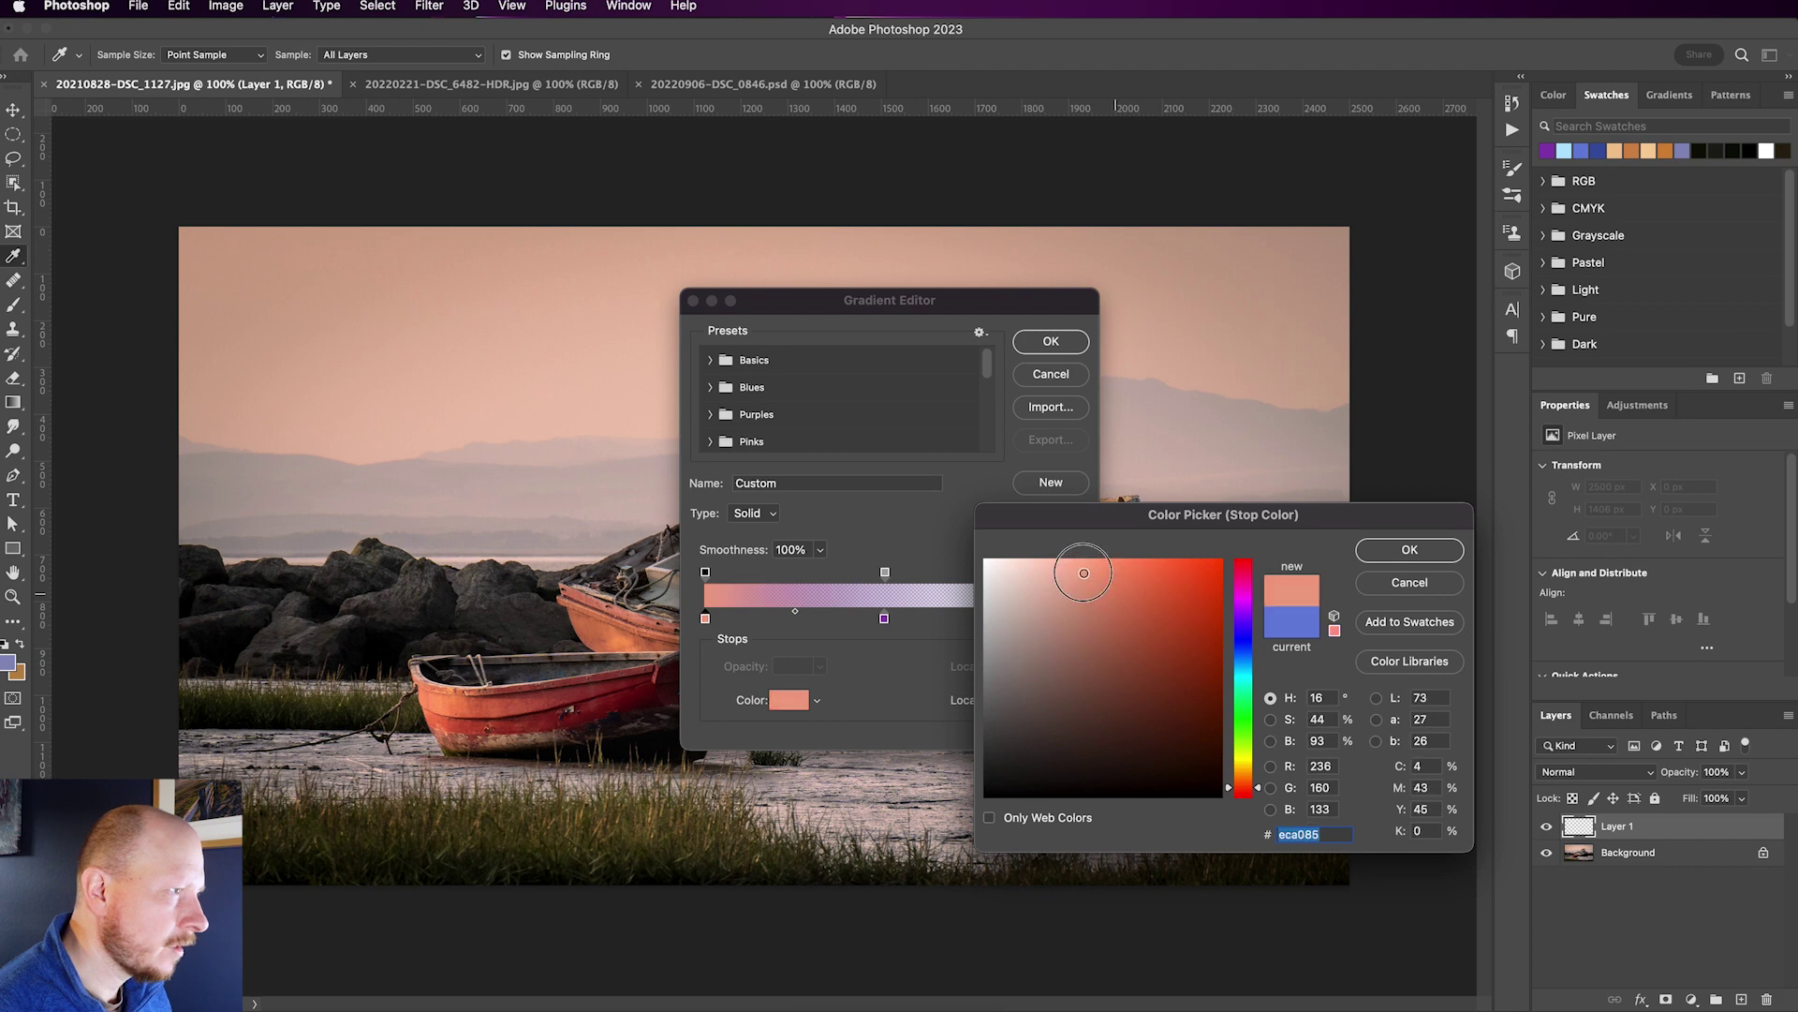
drag(1084, 573, 1094, 581)
click(1403, 560)
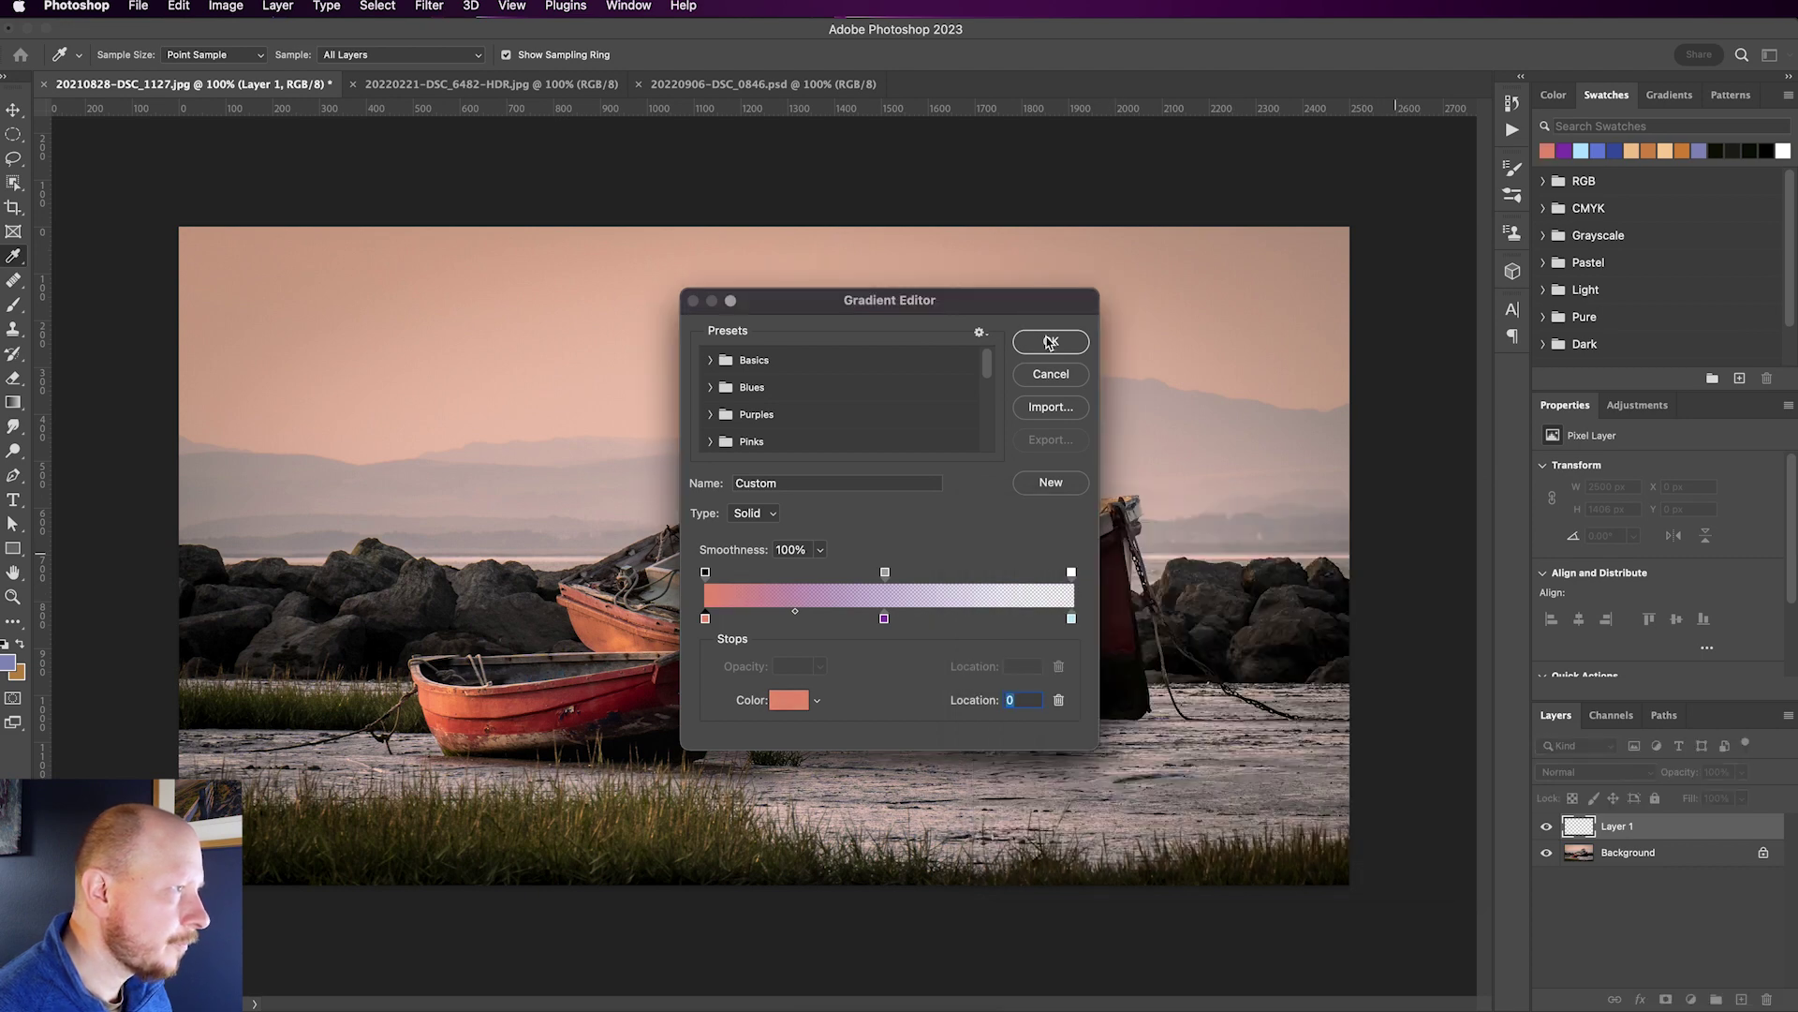
click(1050, 342)
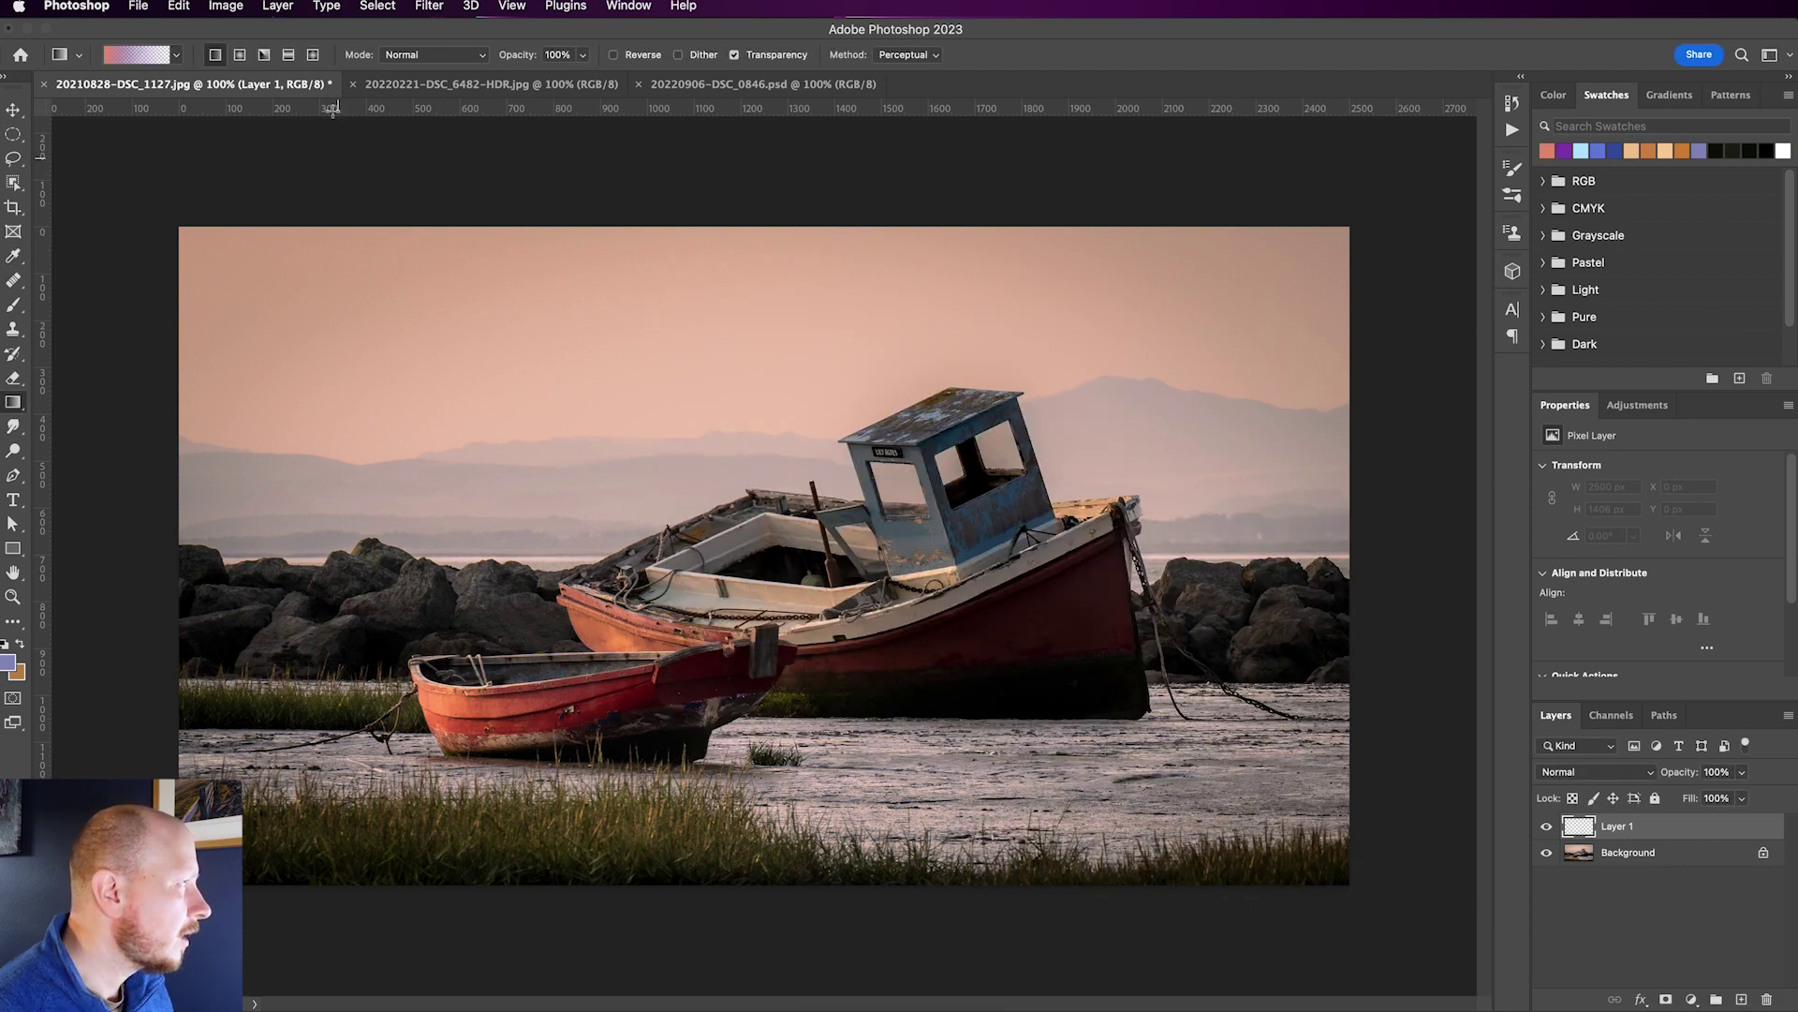
Draw a radial glow from the photo's top-left corner on Layer 1, blended as Linear Light
click(240, 56)
drag(253, 263, 1254, 906)
click(1596, 773)
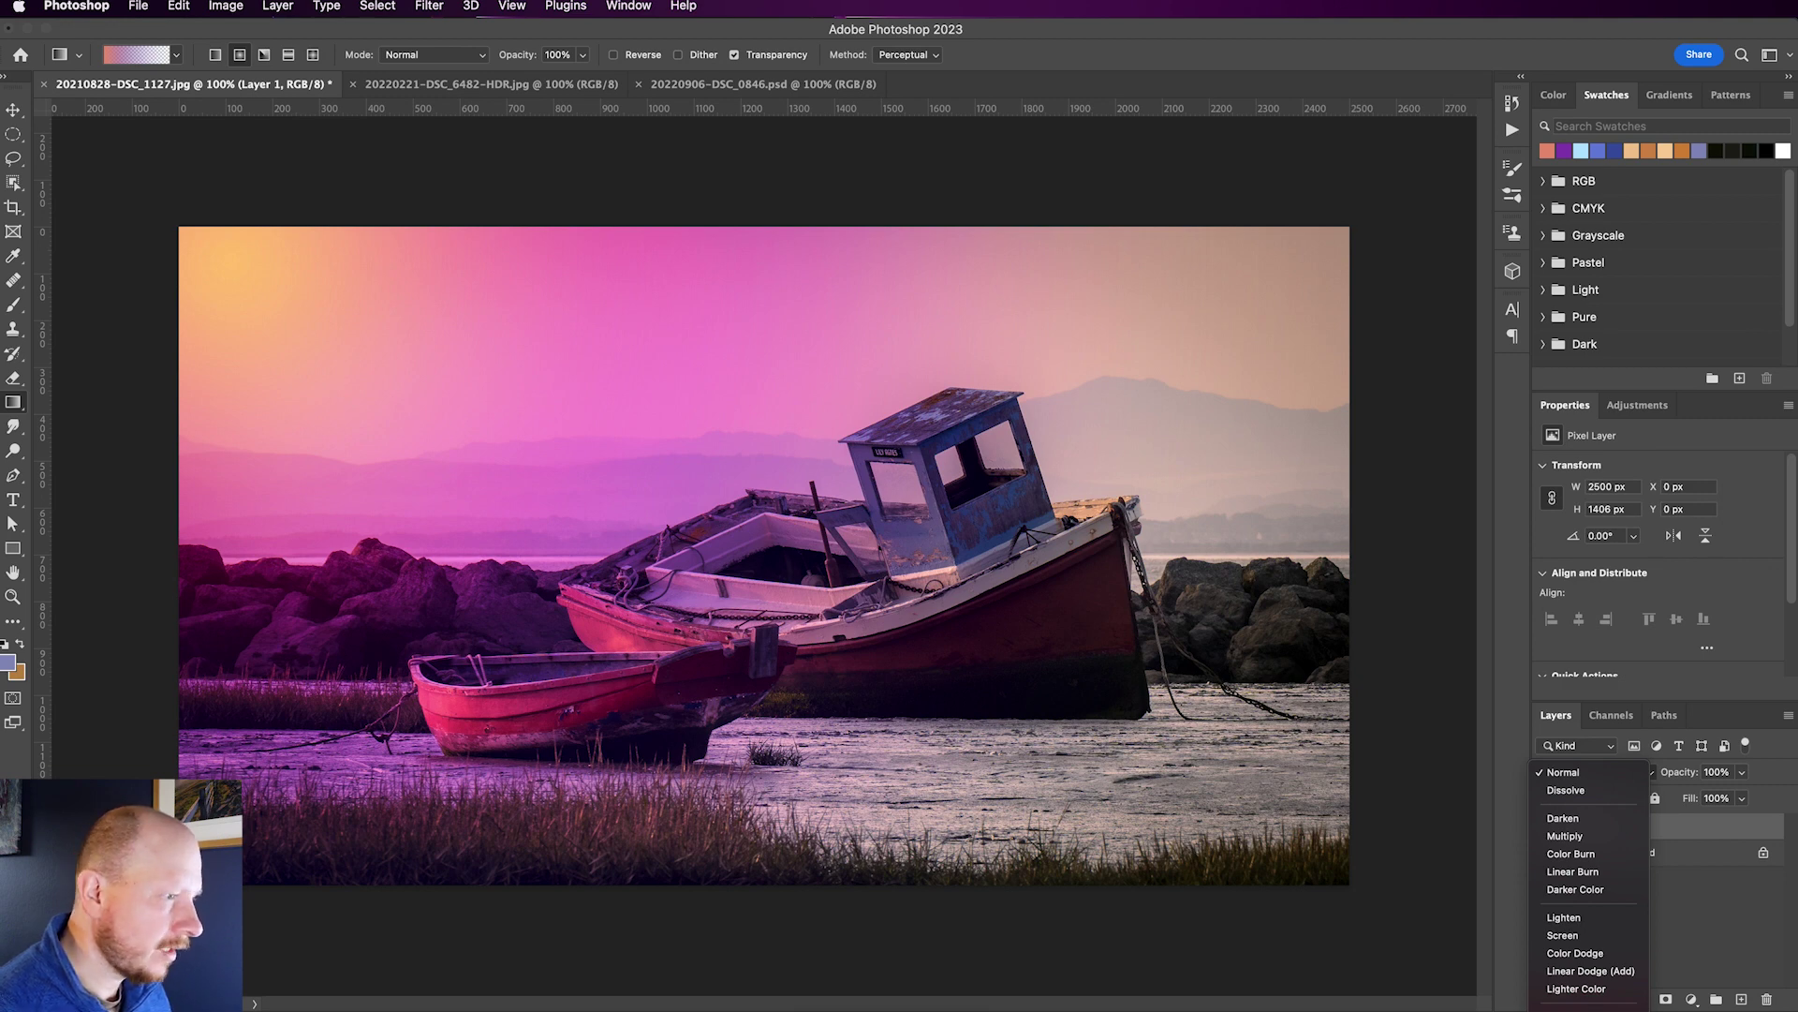
key(Return)
Lower the glow layer's opacity to 52%
click(1741, 772)
drag(1745, 795, 1702, 797)
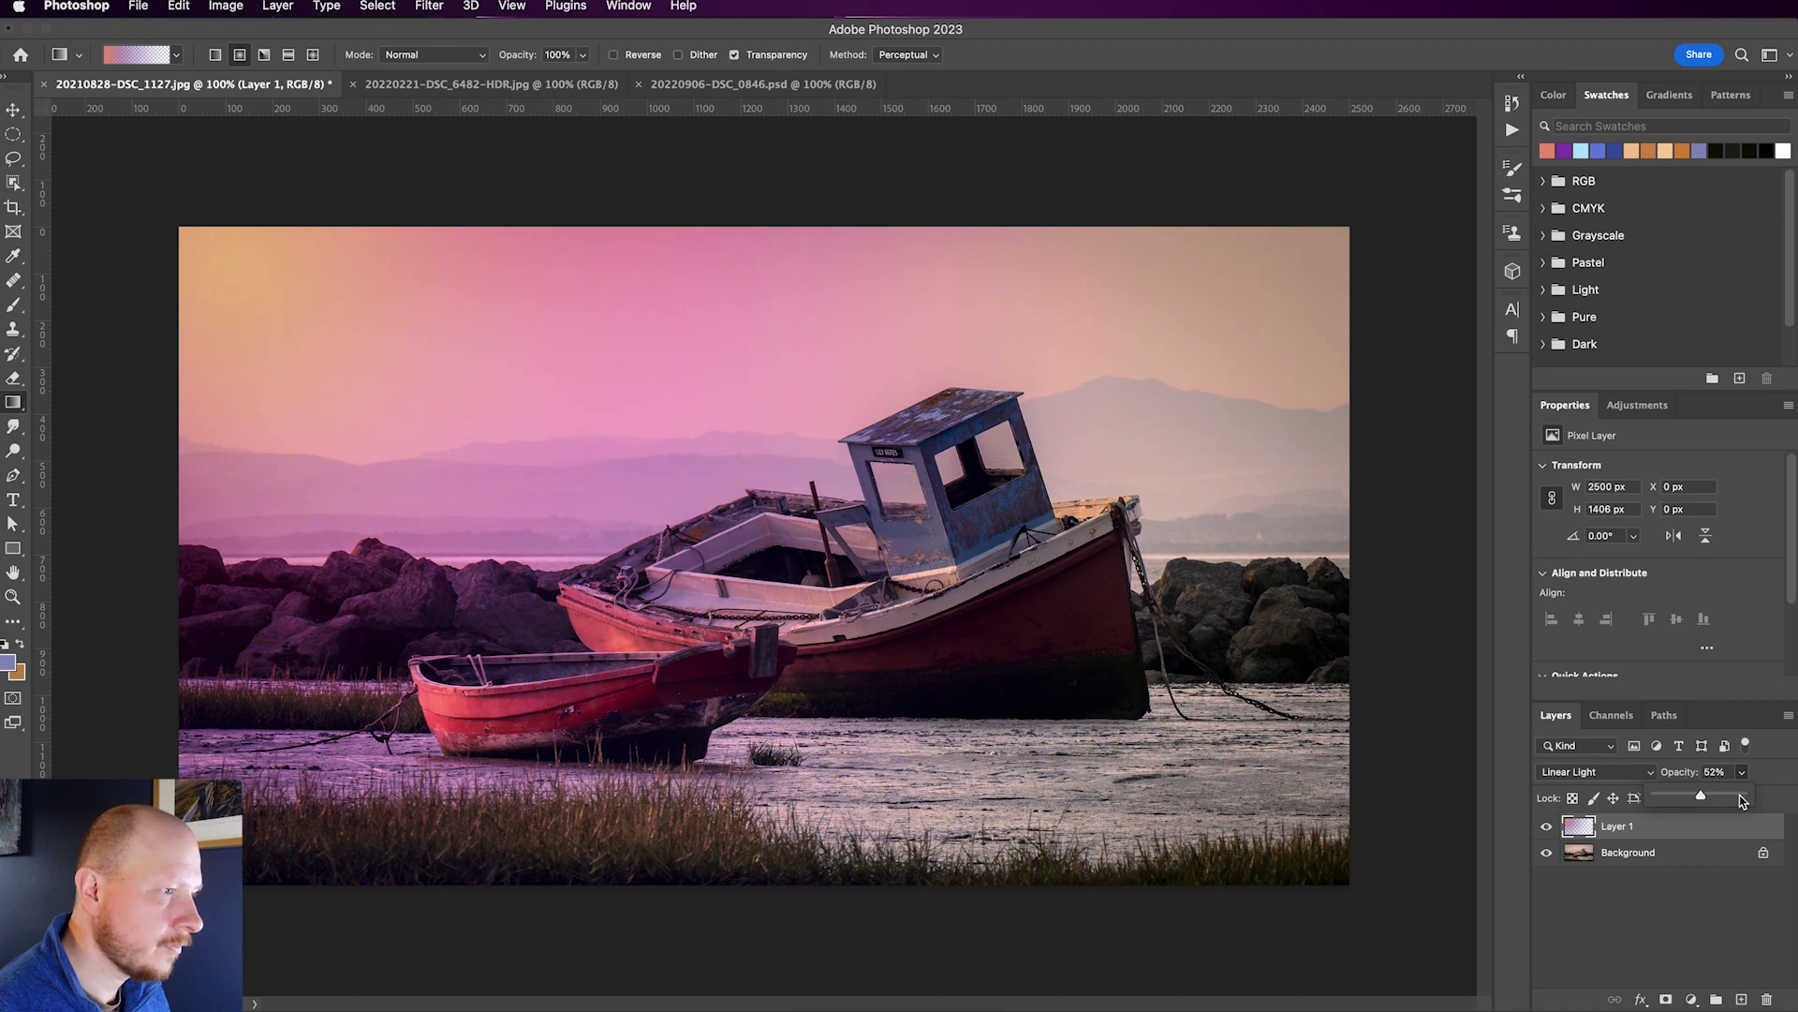
click(1692, 844)
Add an empty Layer 2 and set the gradient's left stop to blue
key(super+shift+n)
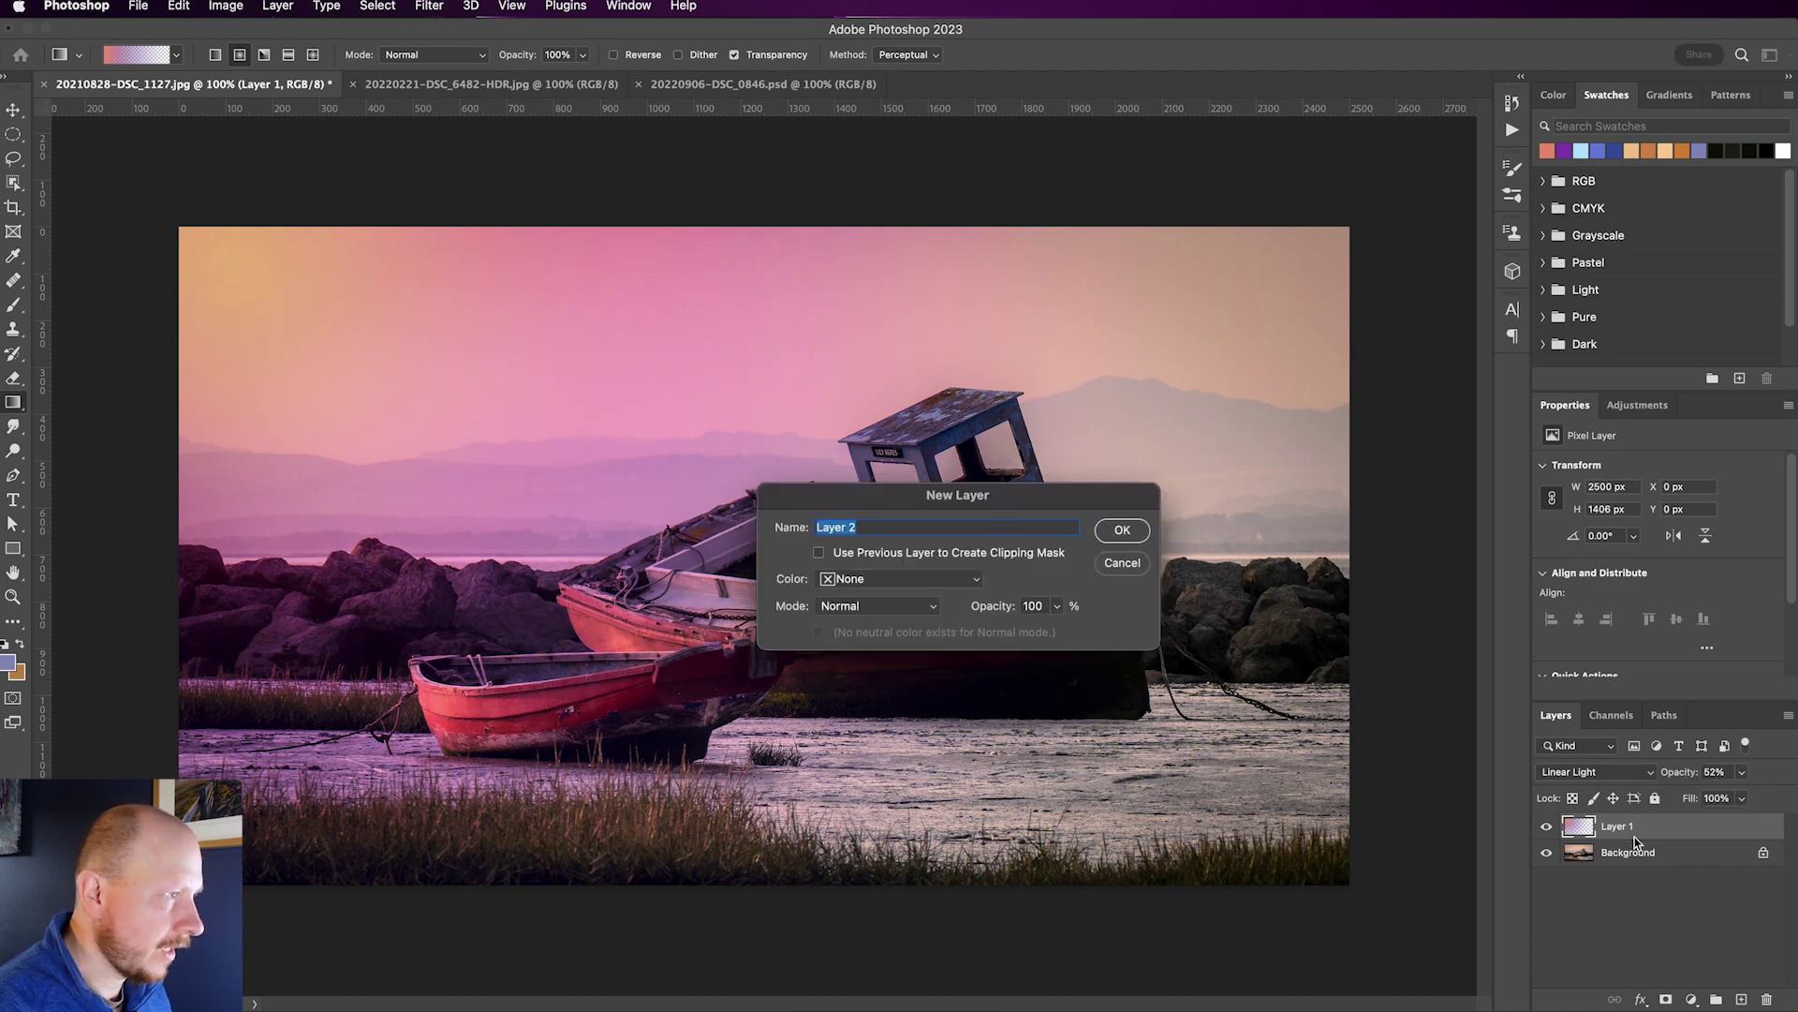
key(Return)
click(131, 56)
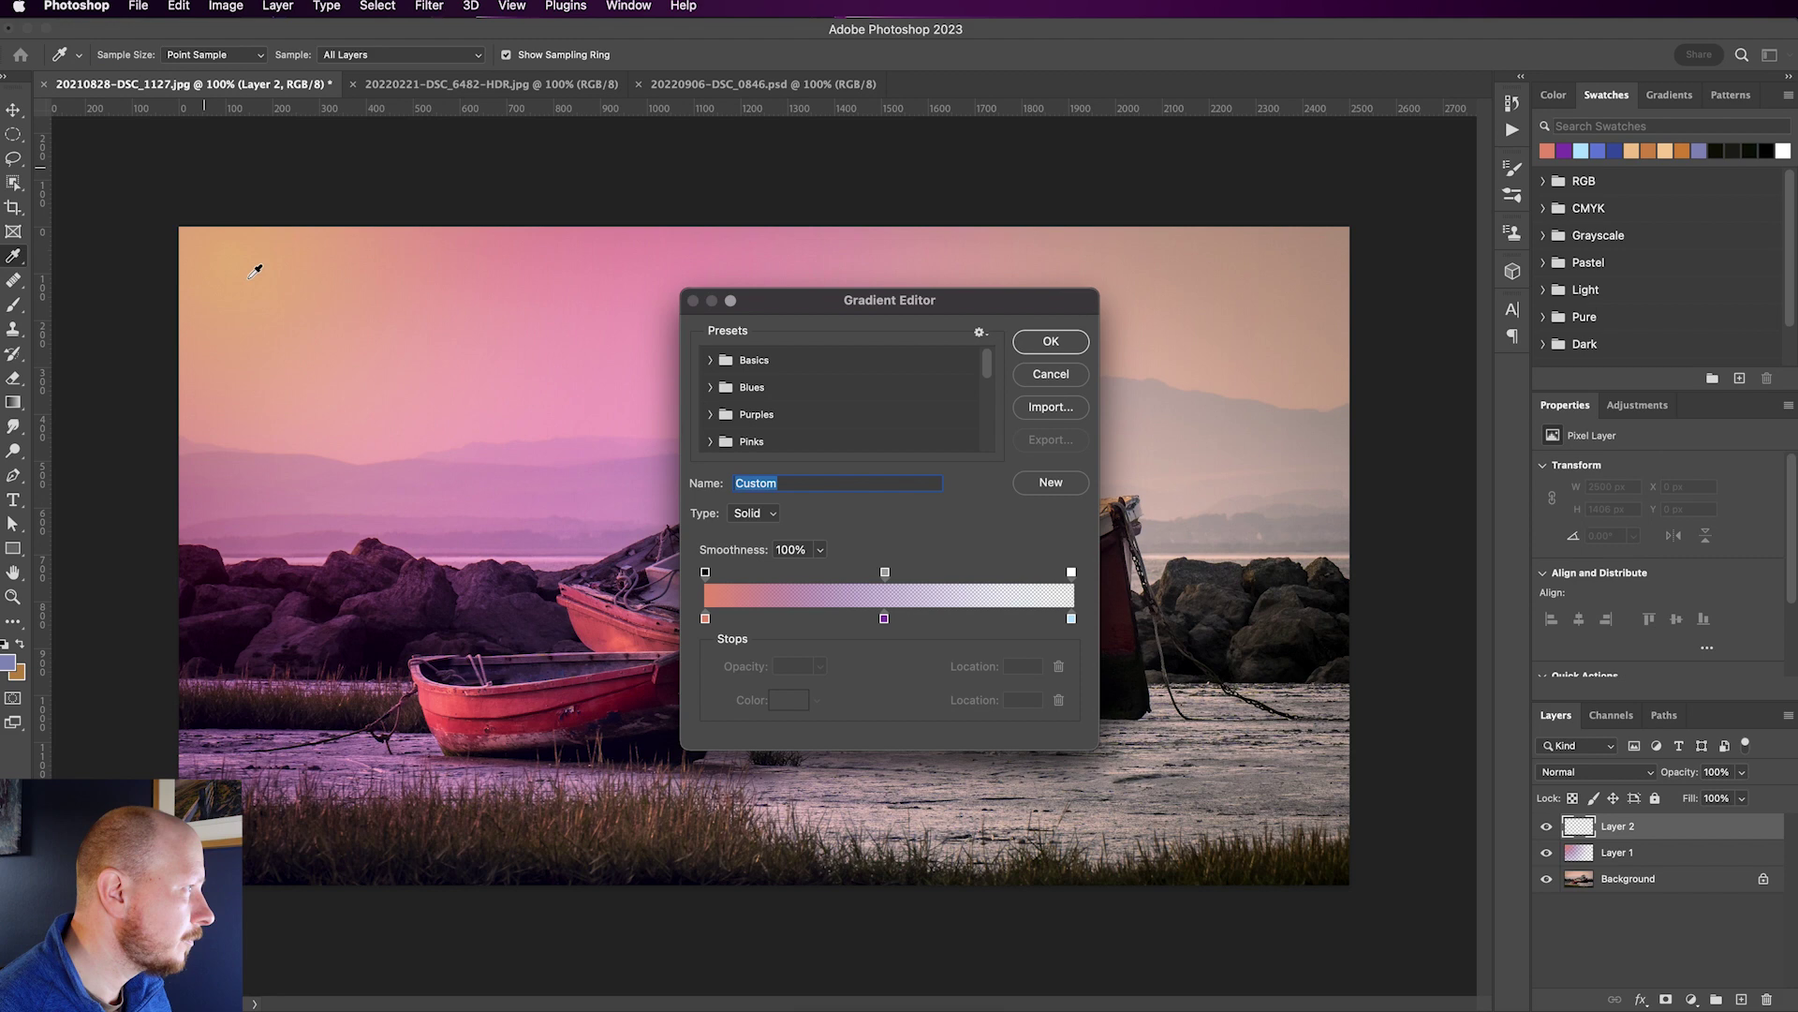
click(705, 618)
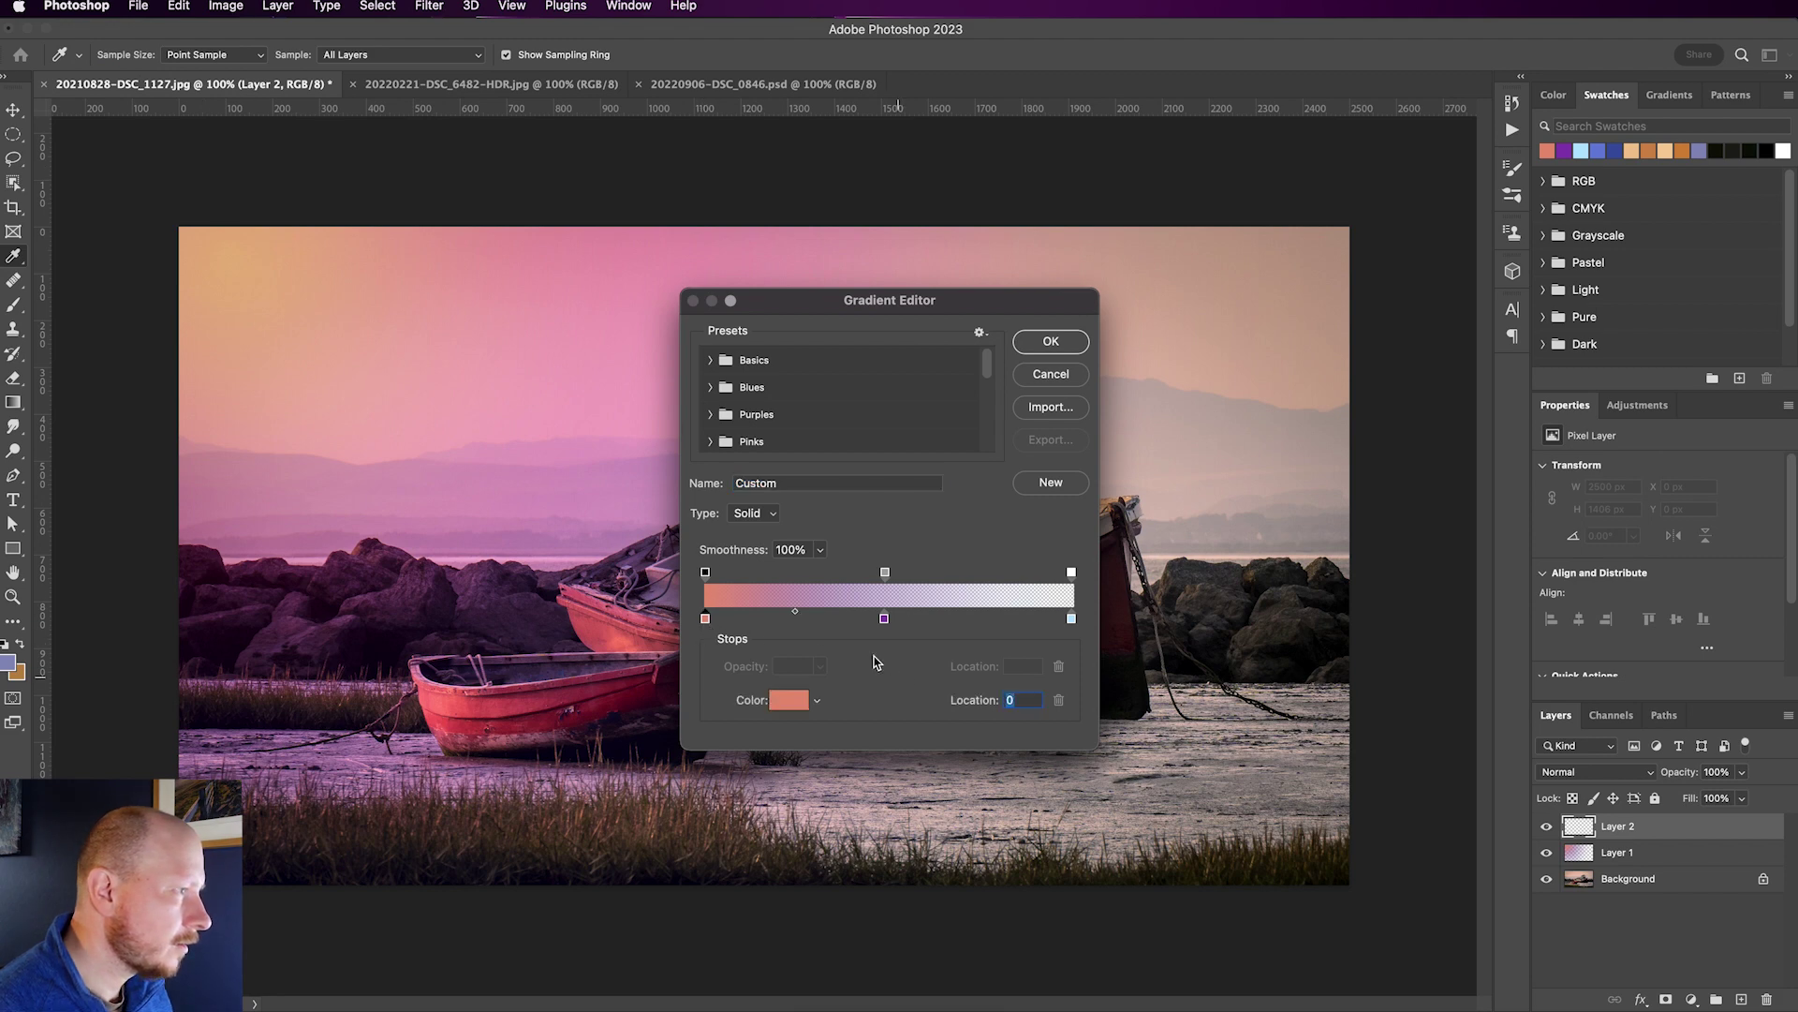
click(789, 699)
click(1246, 648)
click(1143, 615)
click(1140, 594)
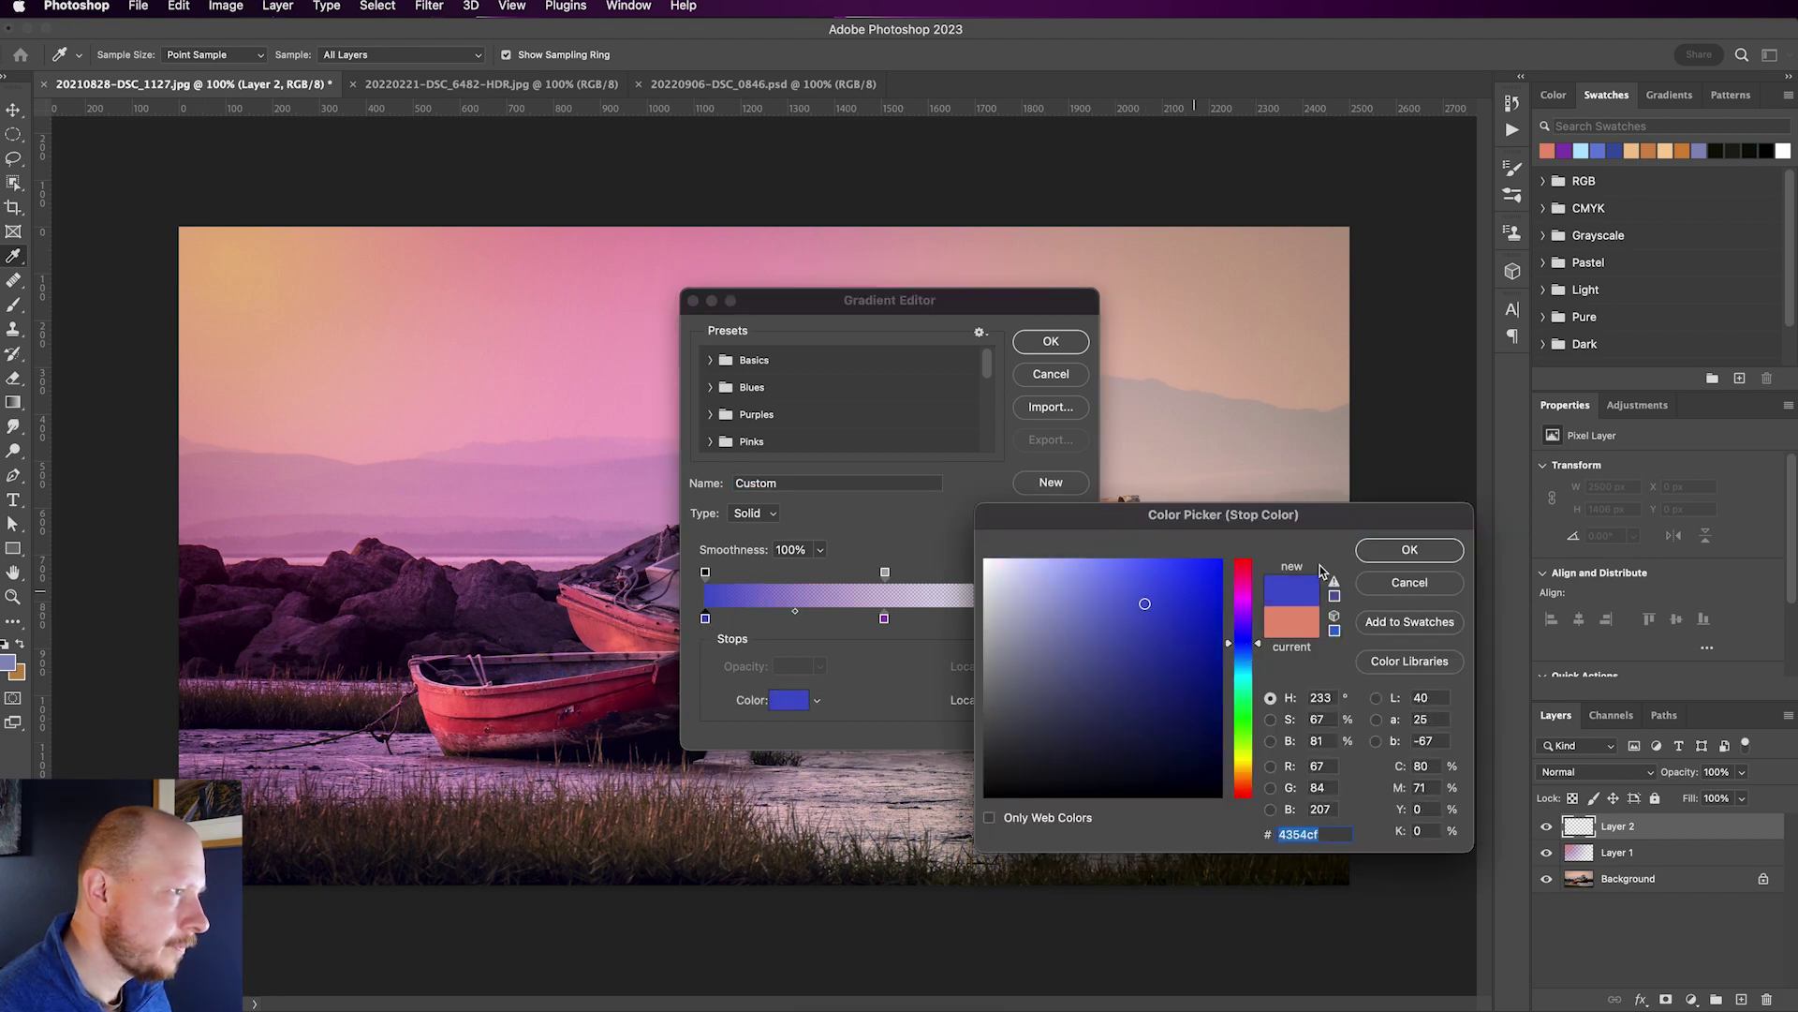
click(1408, 550)
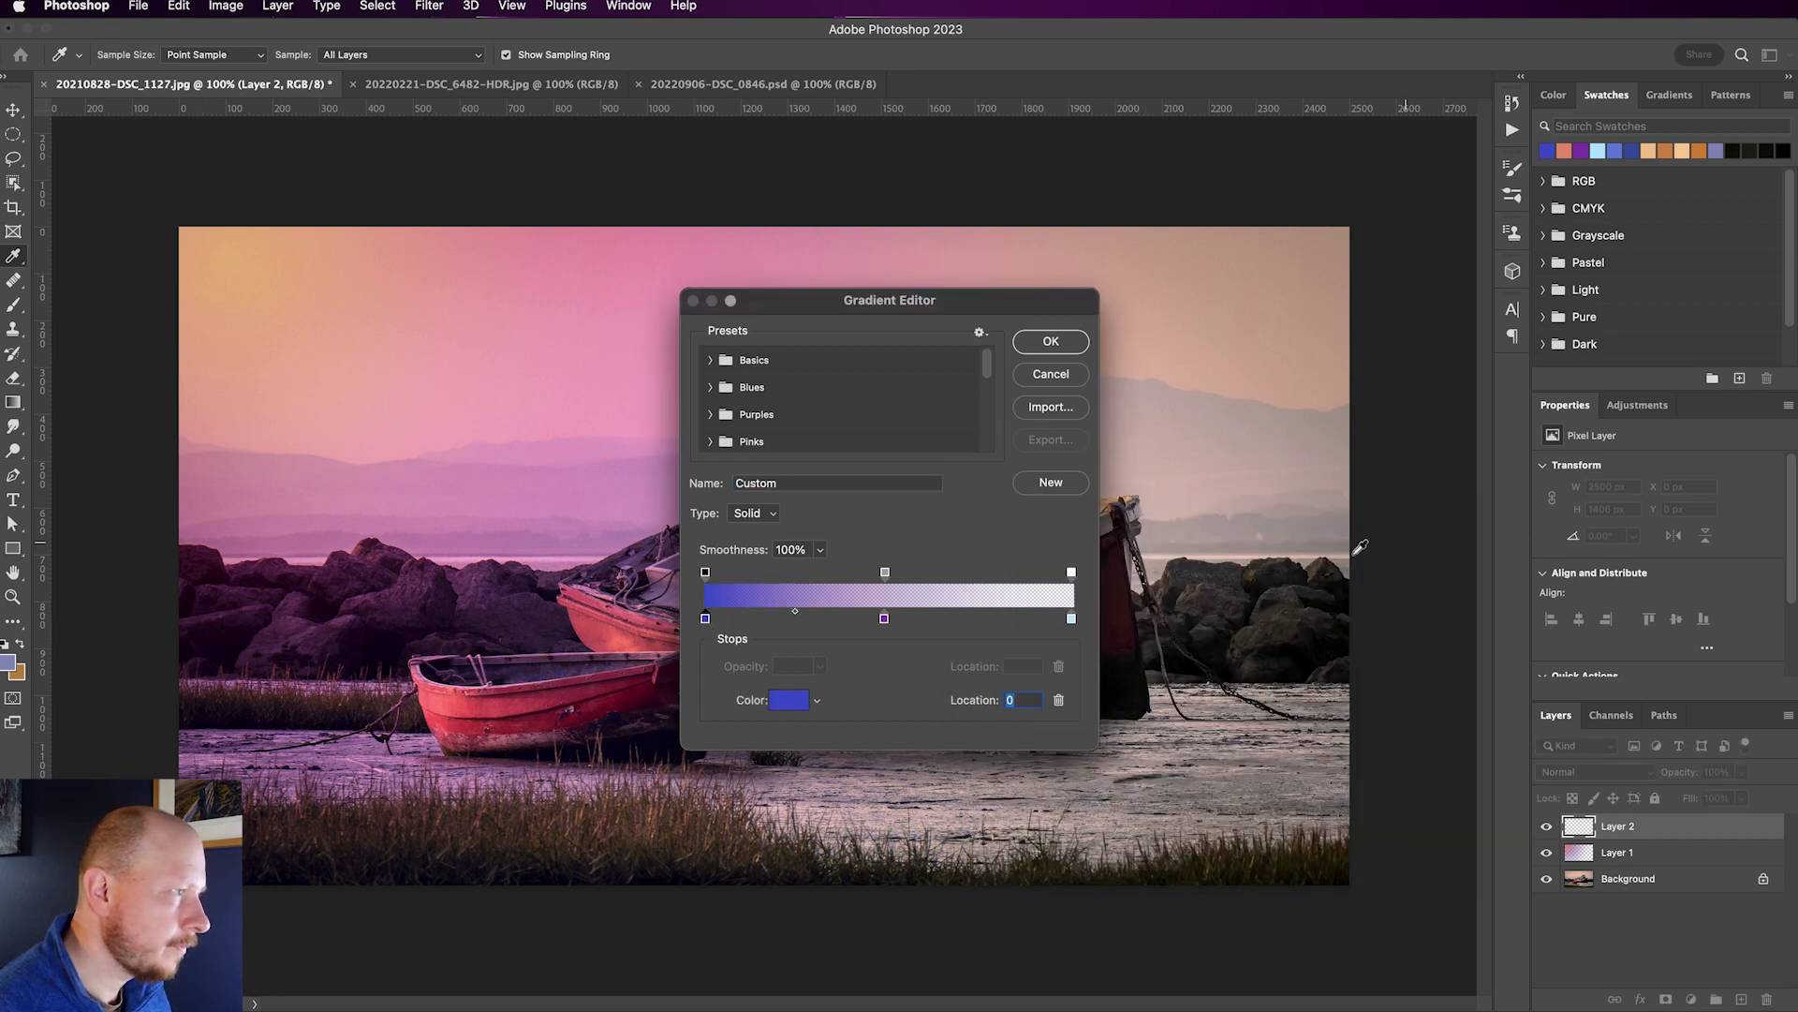
Set the gradient's middle stop to light violet 986aec and apply the gradient
click(884, 618)
click(787, 703)
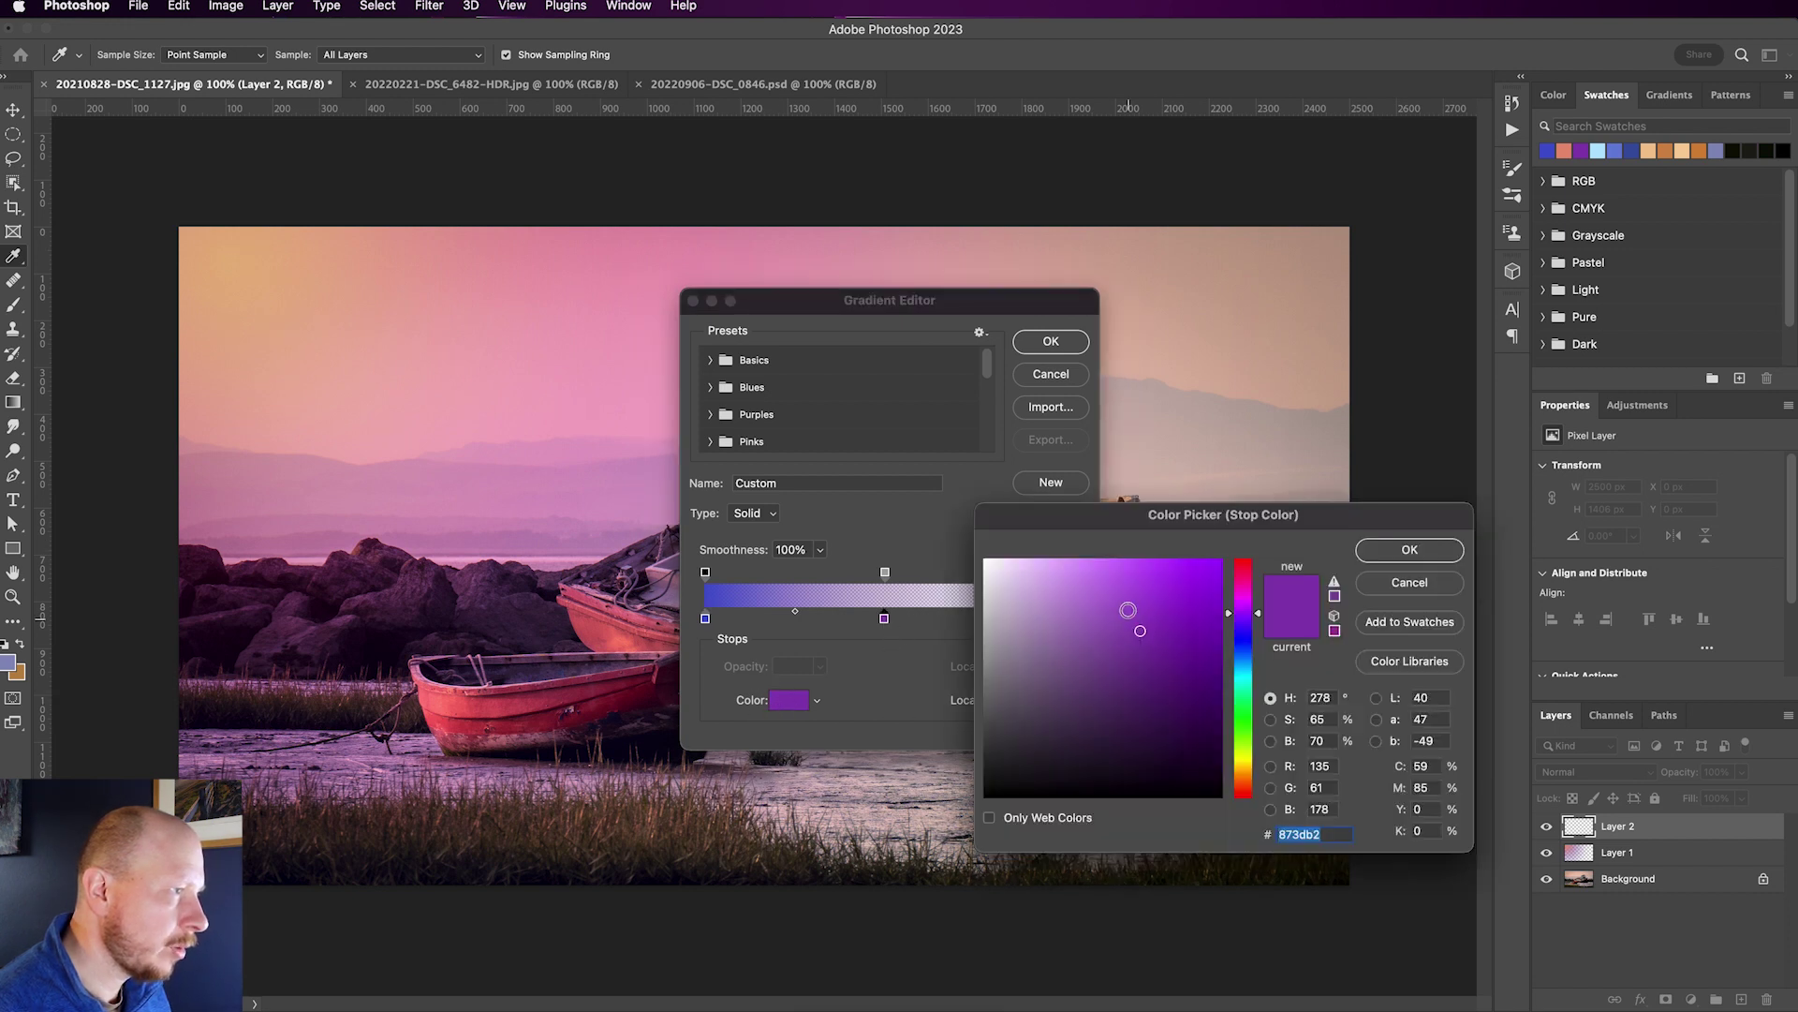
drag(1128, 610, 1118, 585)
drag(1247, 613, 1258, 630)
drag(1128, 588, 1115, 576)
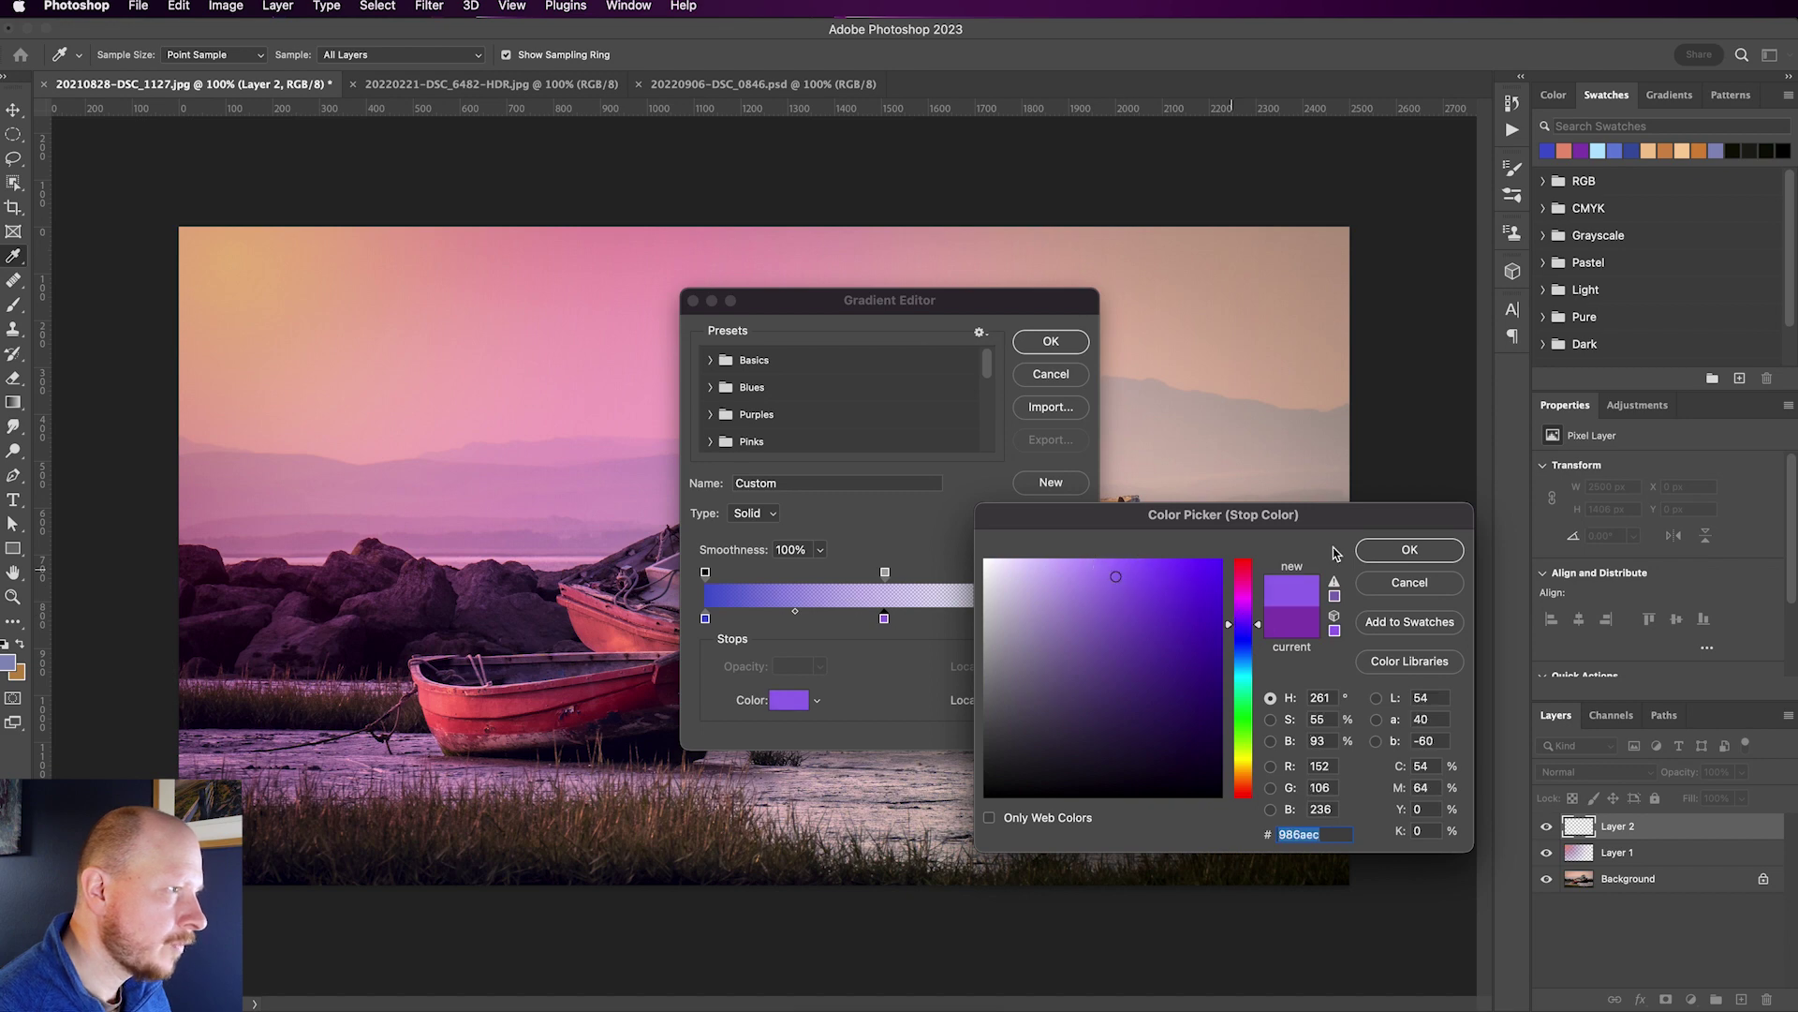
click(1388, 551)
click(1050, 341)
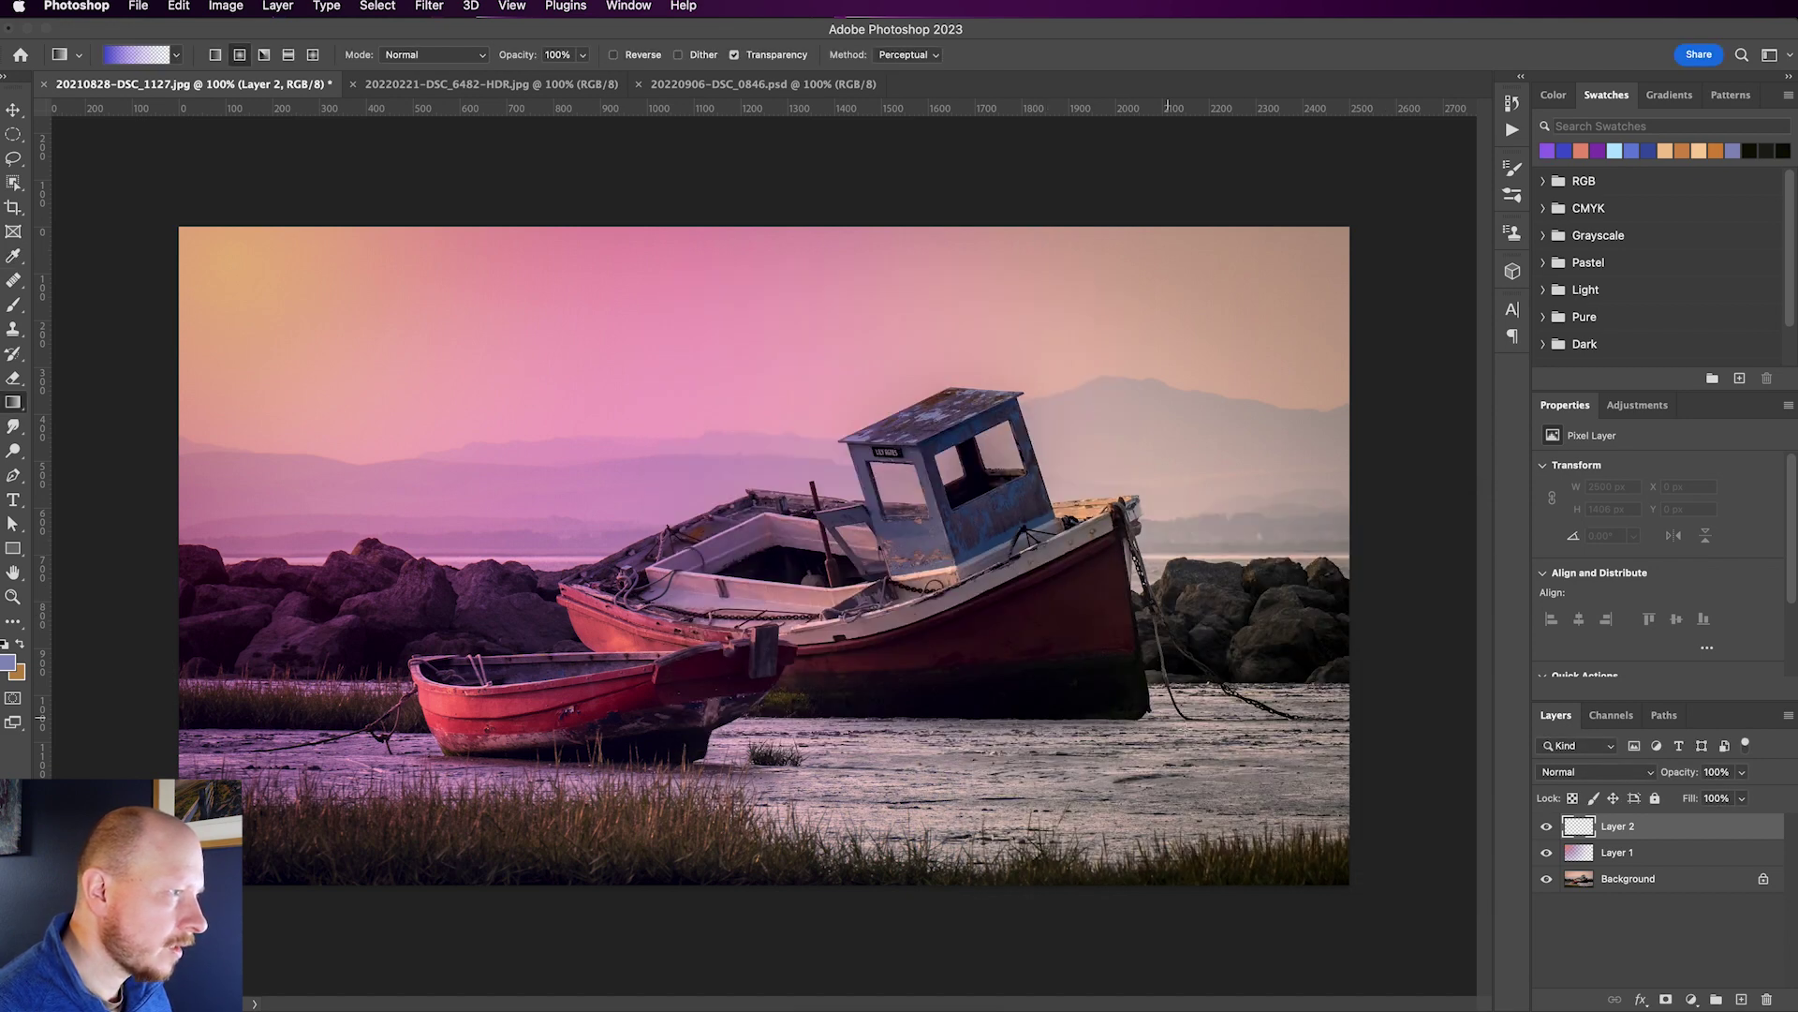
Draw a linear gradient from the photo's lower right across Layer 2, redoing the first attempt
click(214, 55)
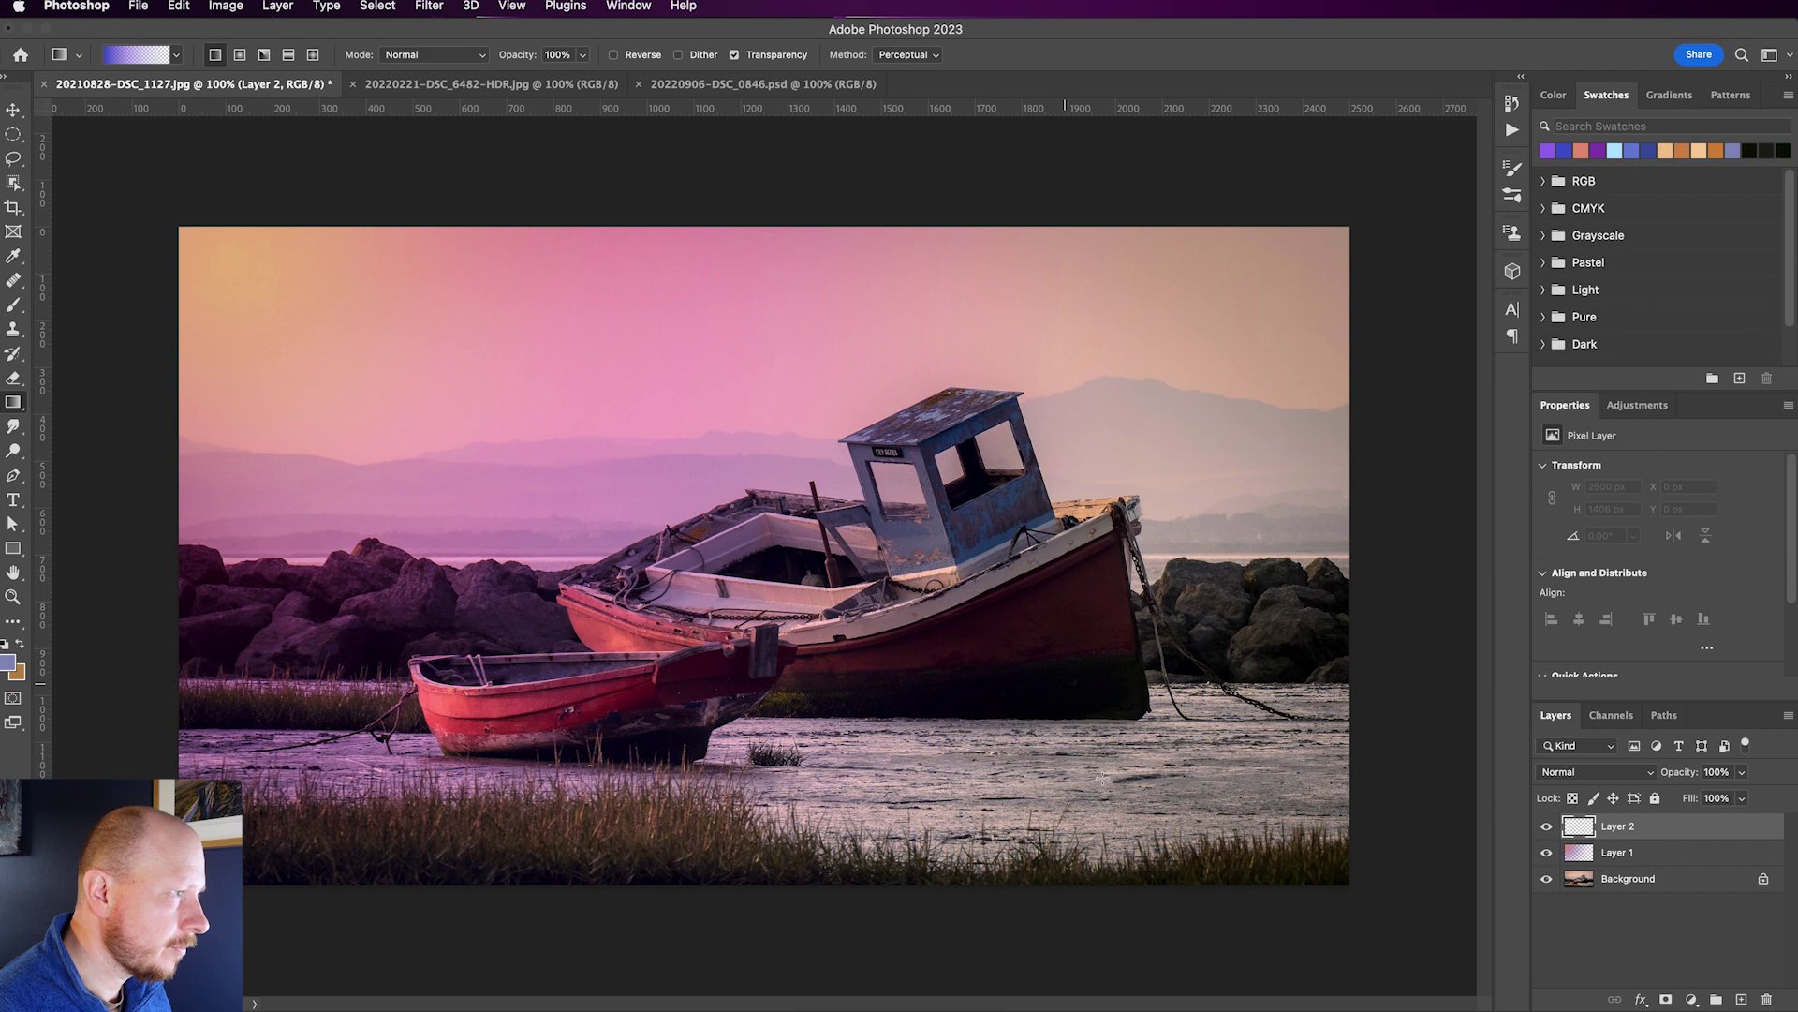
drag(1079, 813, 346, 87)
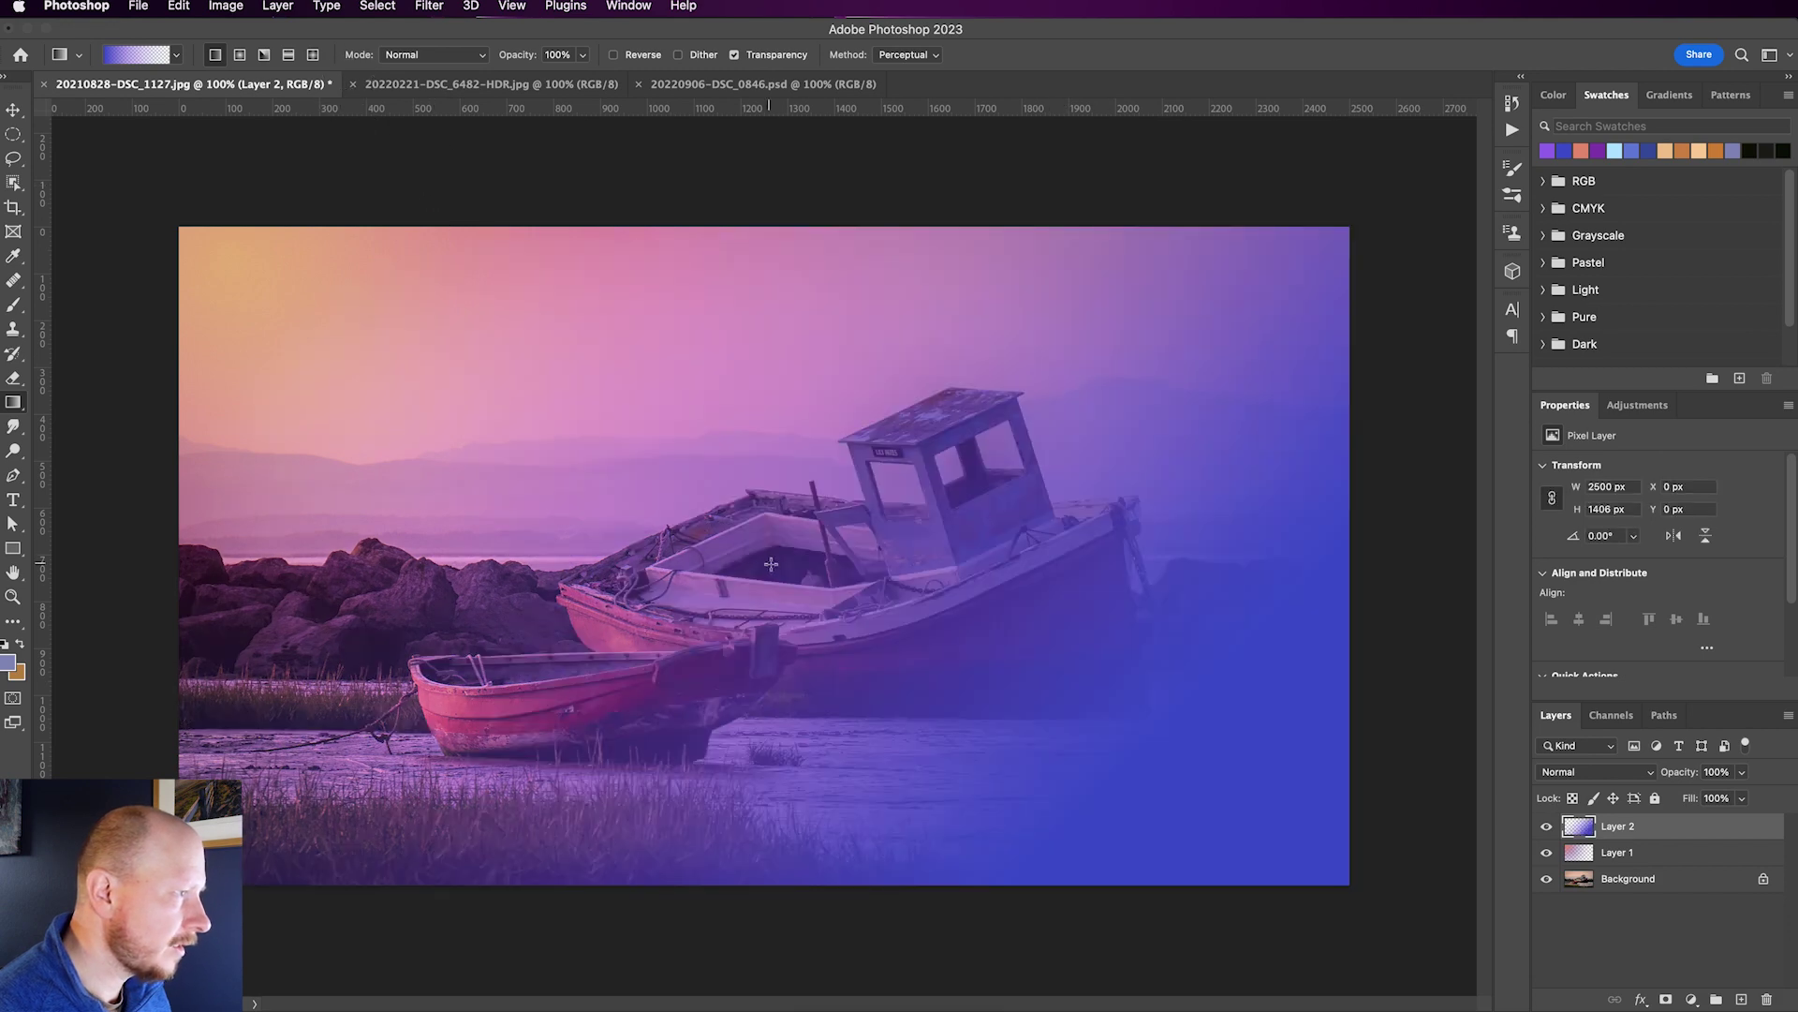
key(super+z)
drag(927, 773, 696, 221)
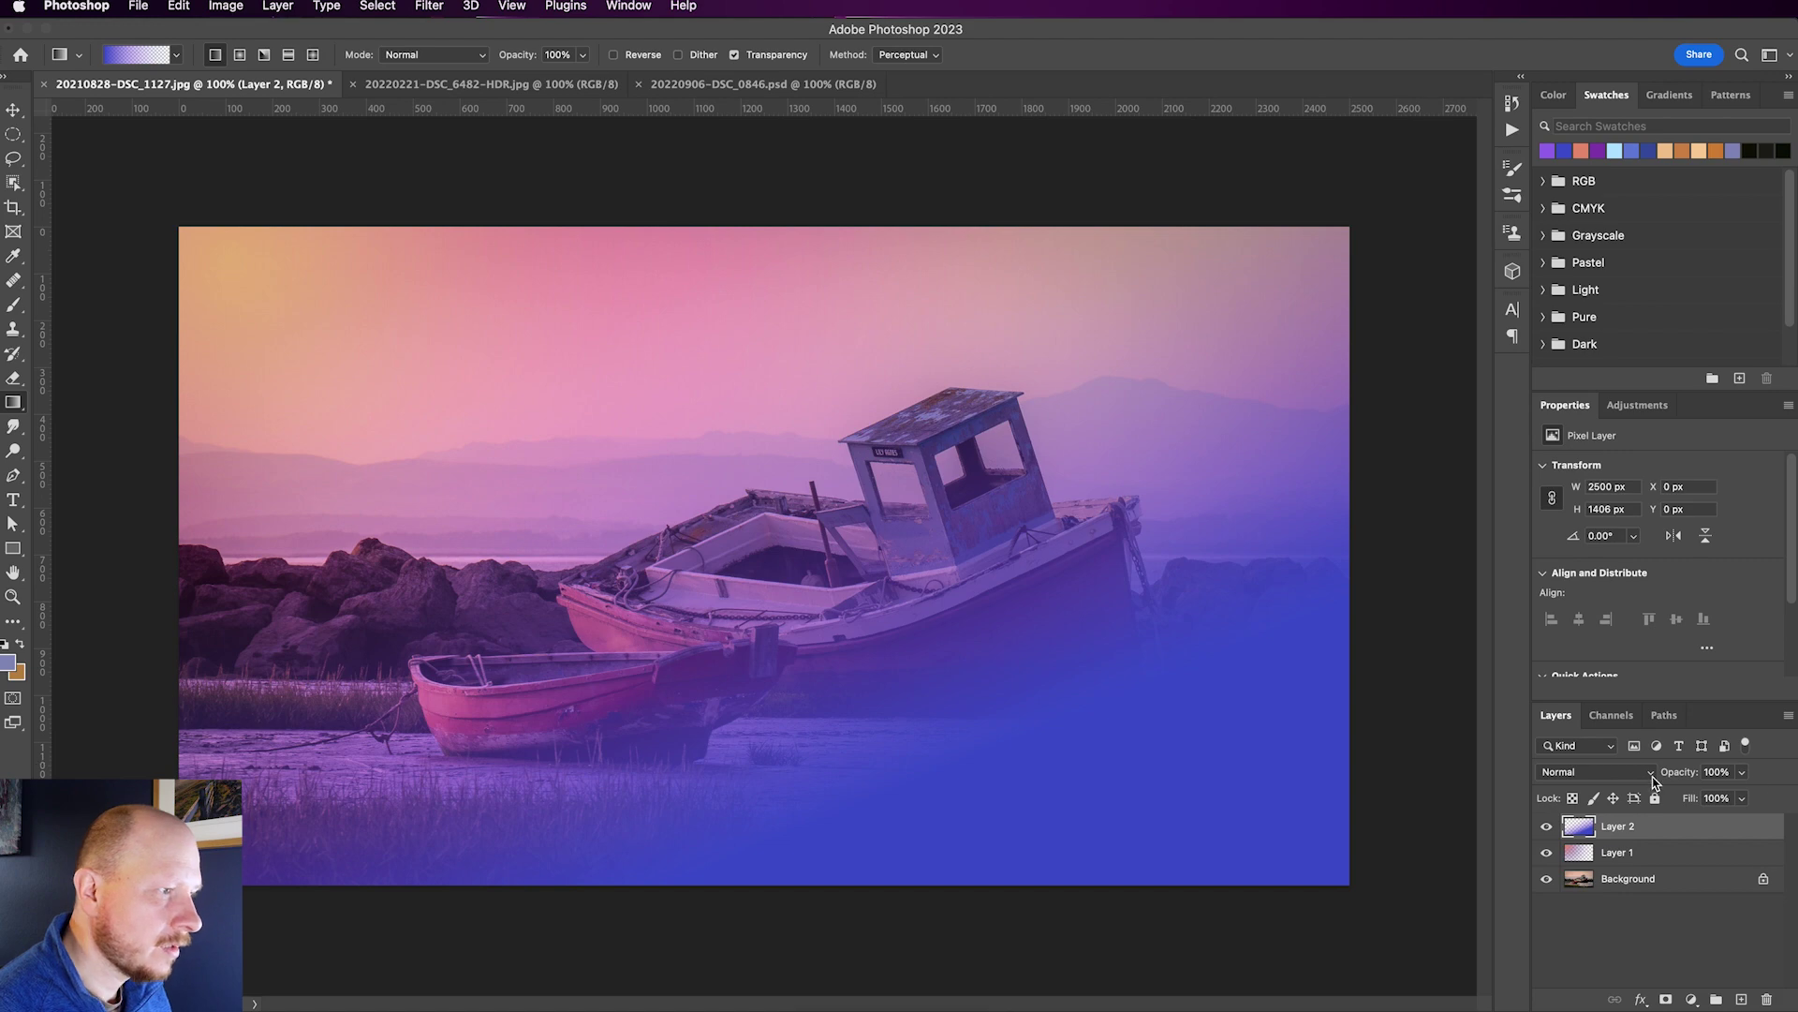
Blend Layer 2 as Overlay at 22% opacity
click(1592, 772)
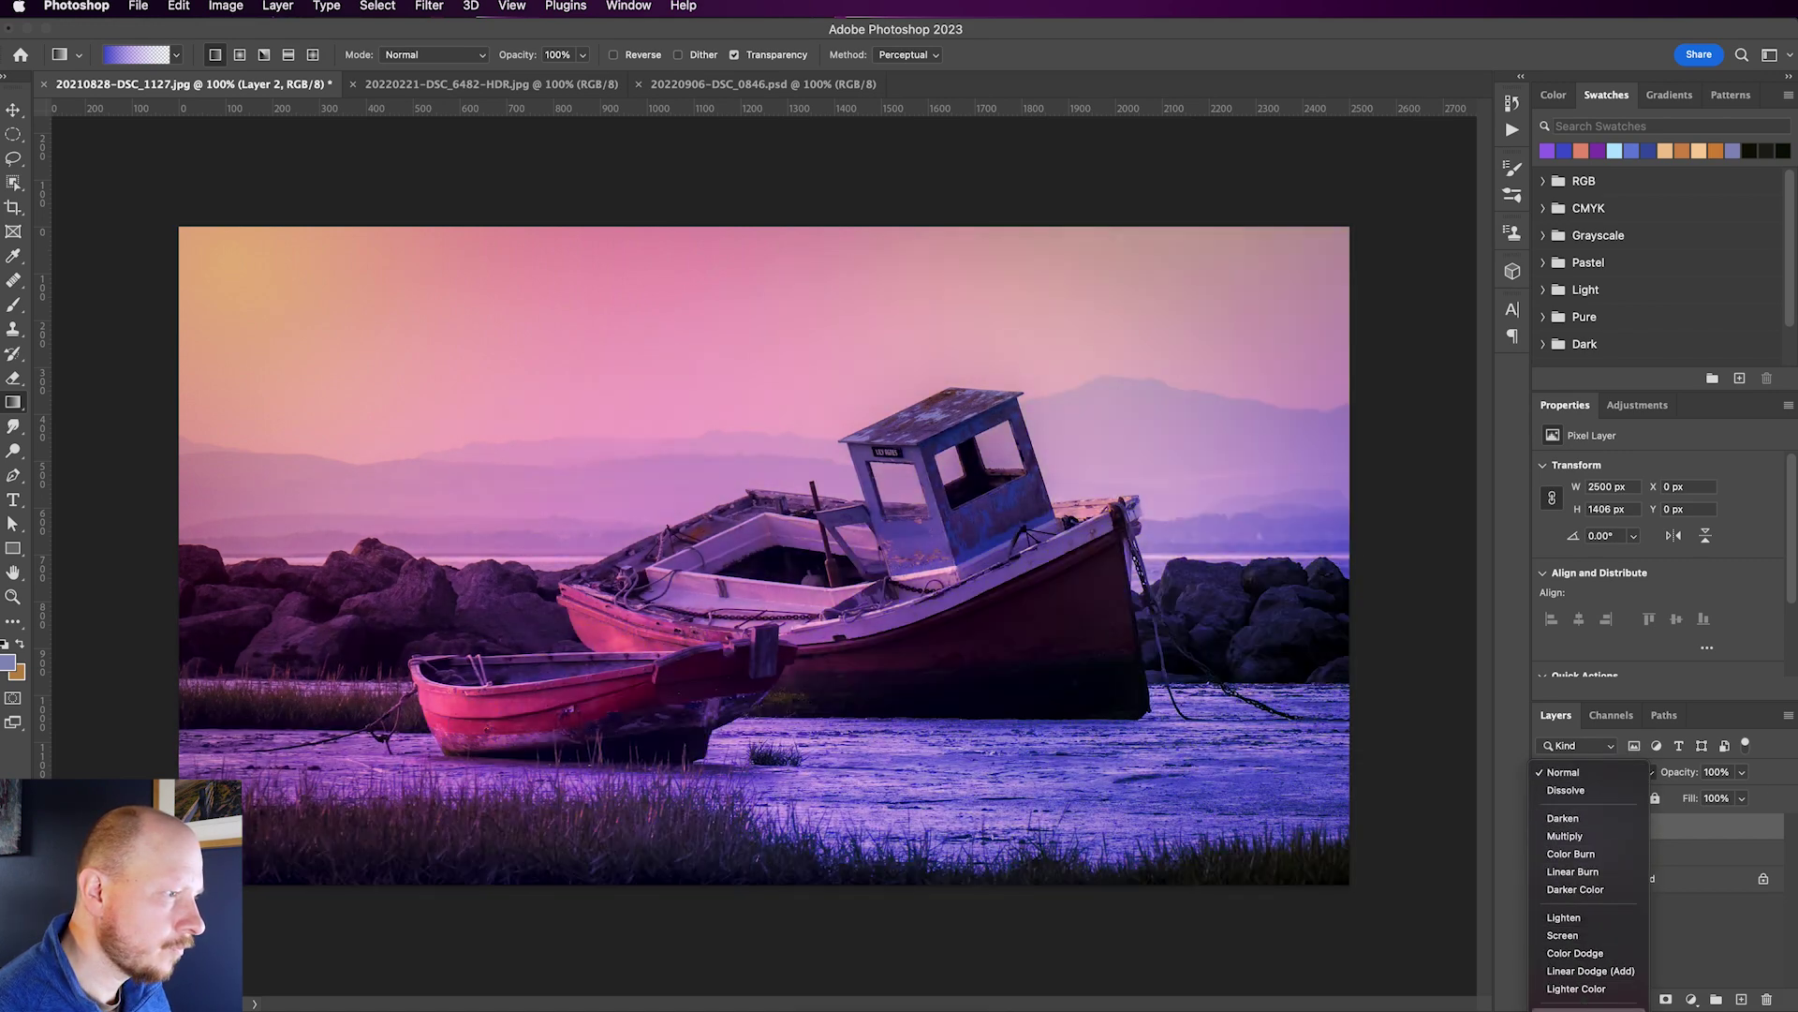
click(1583, 979)
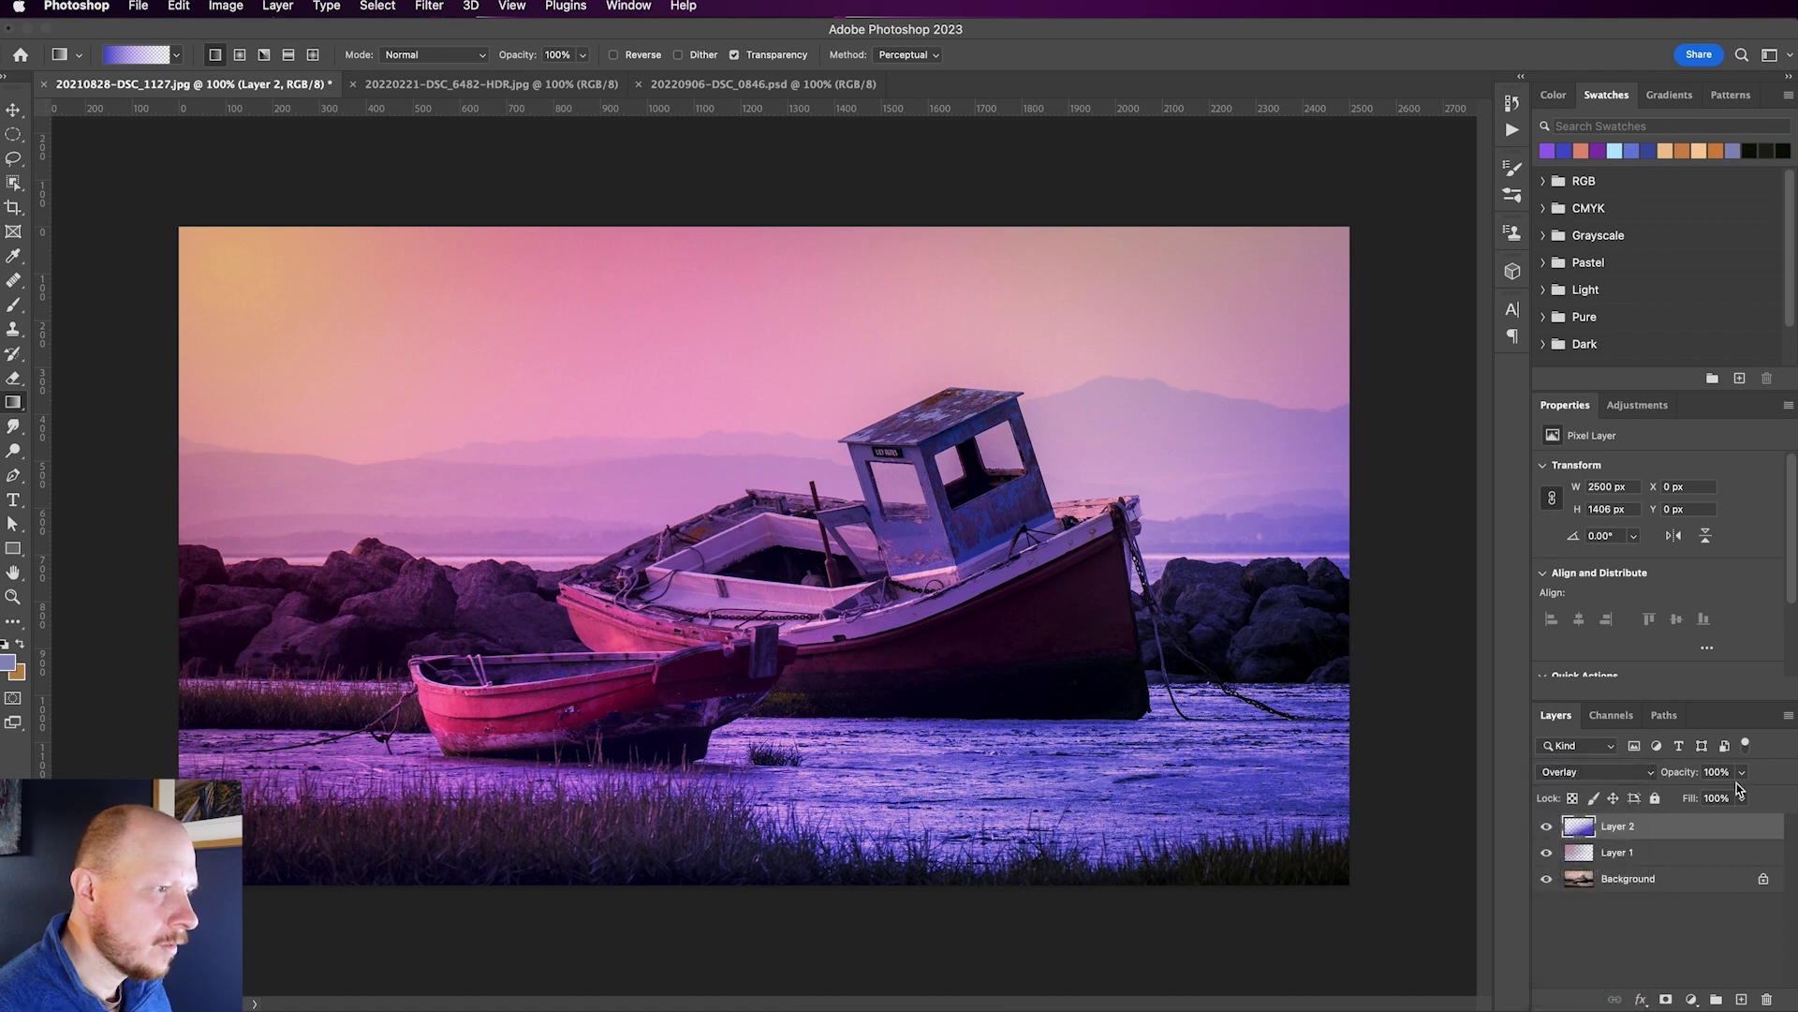
click(1741, 772)
drag(1744, 794, 1672, 802)
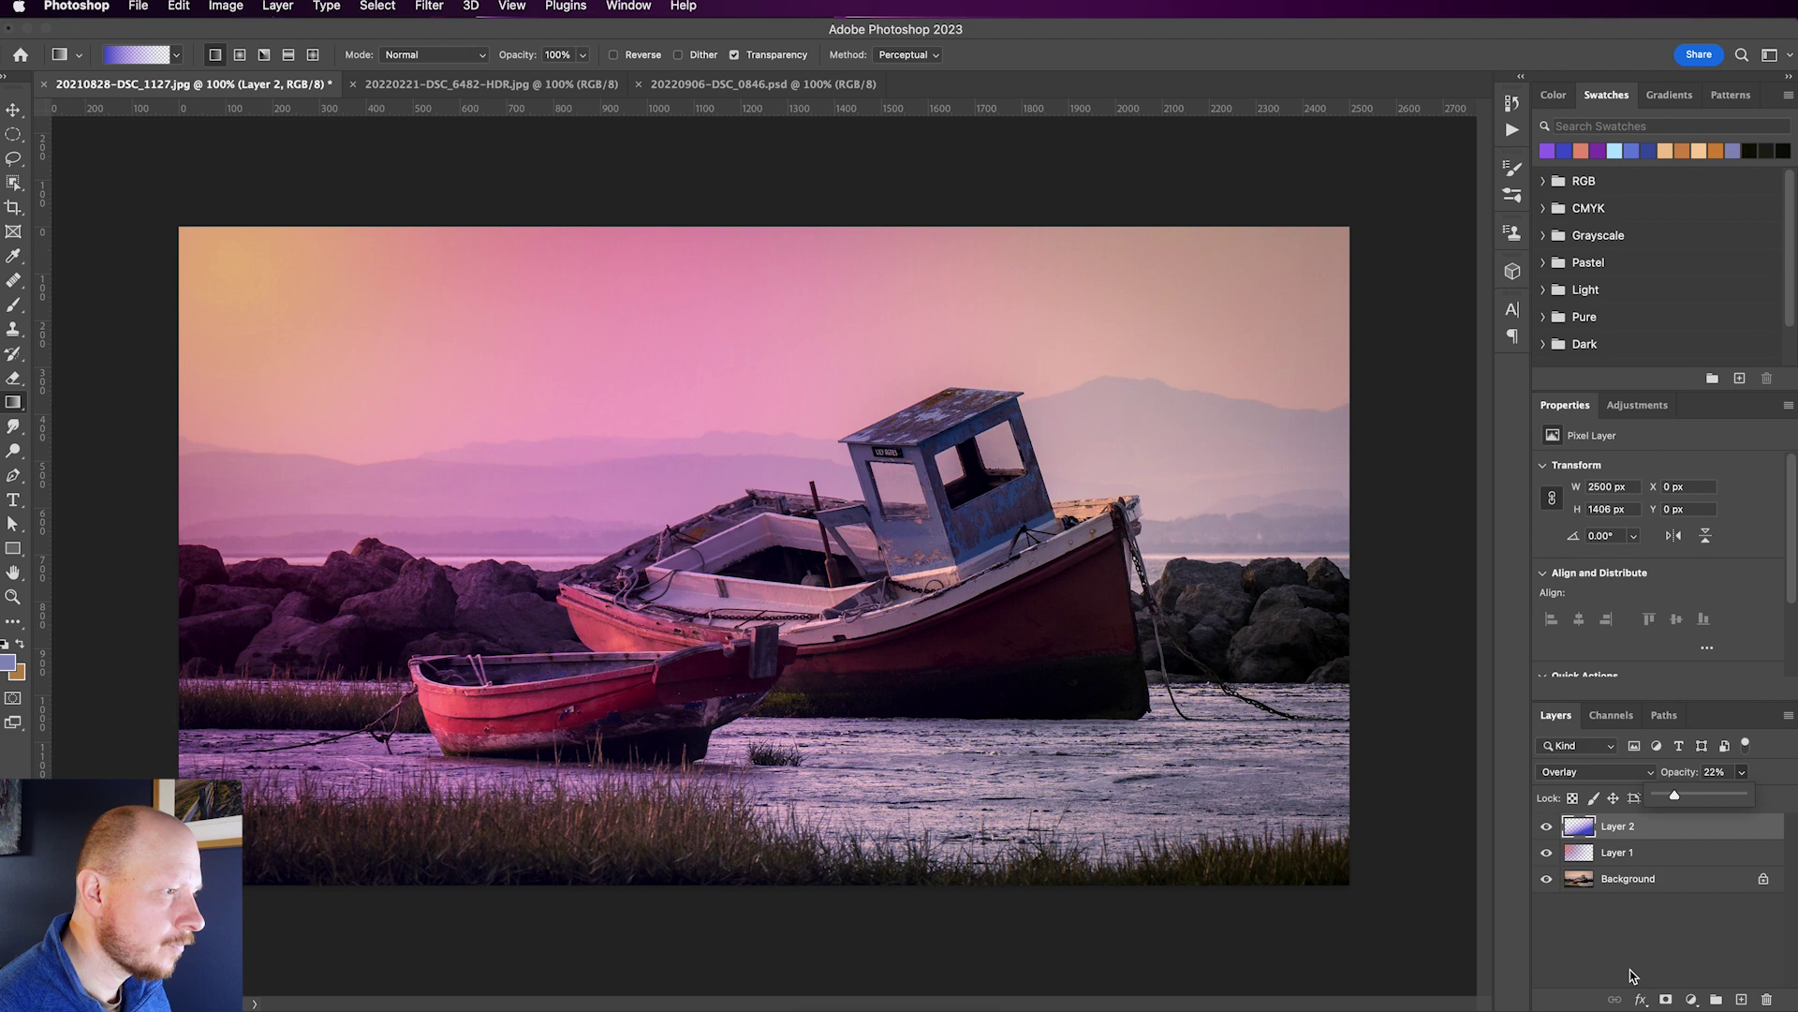
click(1539, 894)
Toggle the toning layers off and on to compare with the original, then reselect Layer 2
alt+click(1546, 881)
alt+click(1545, 881)
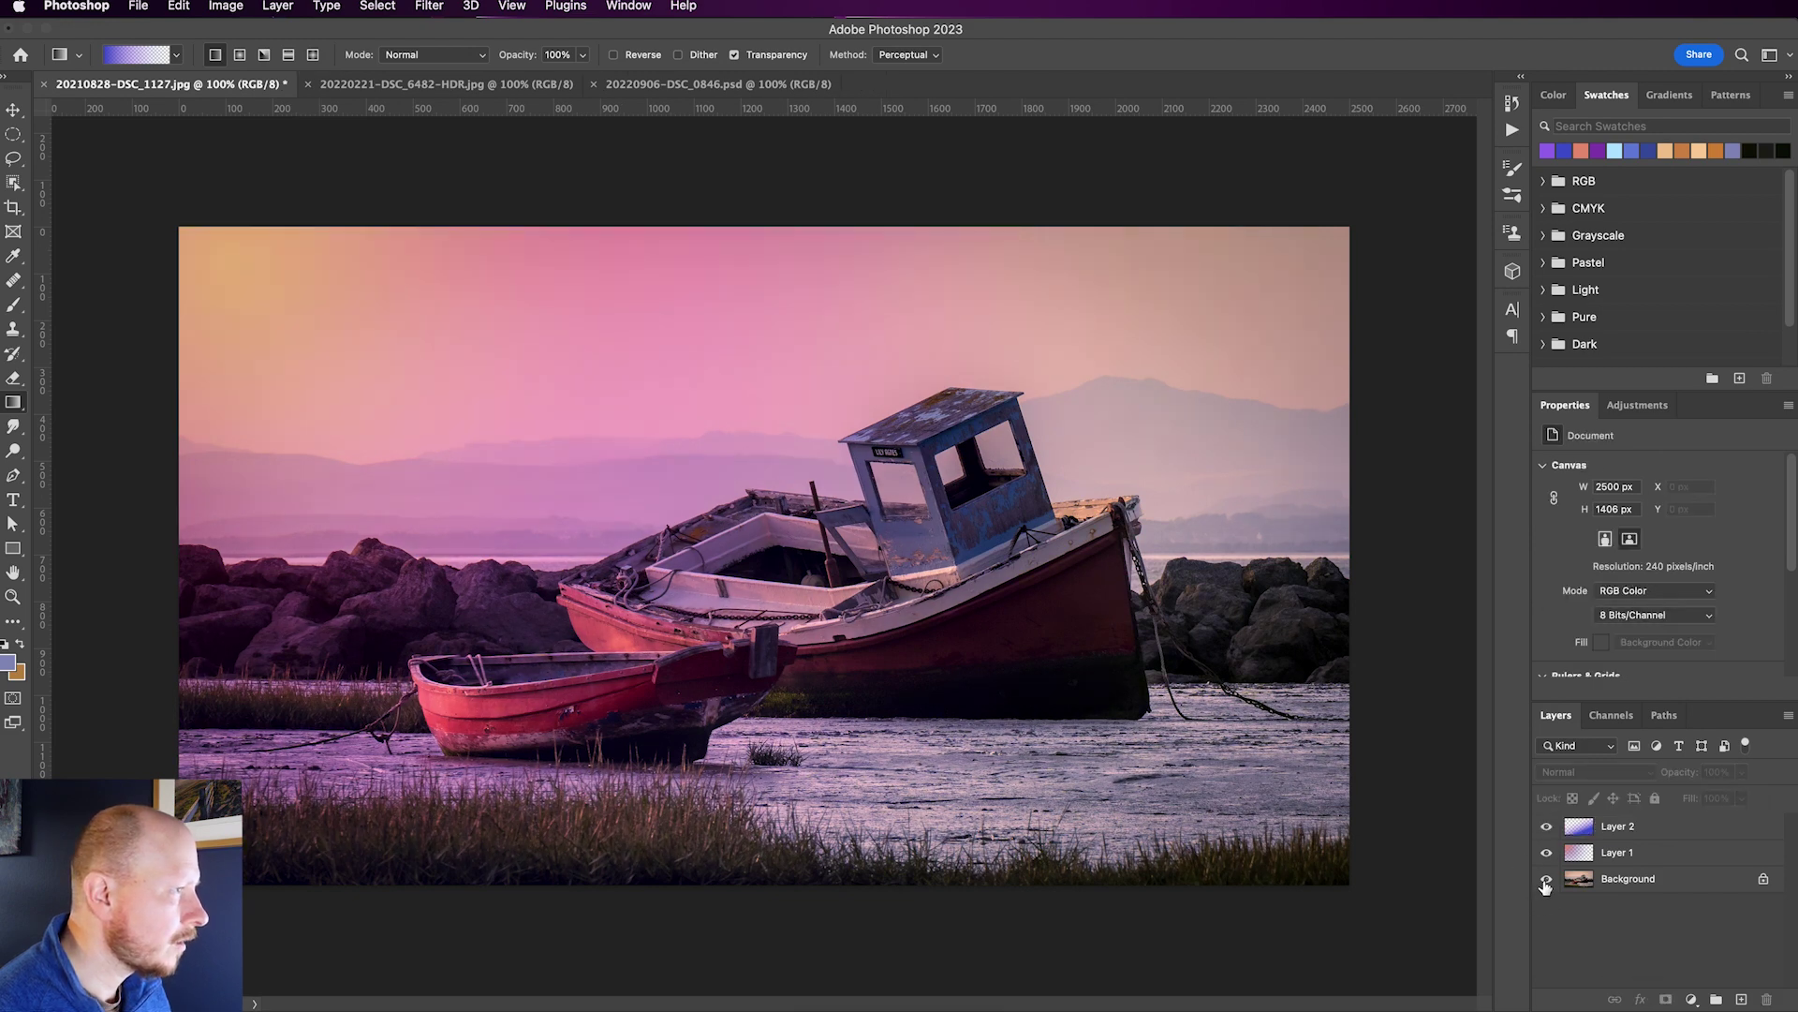
alt+click(1545, 881)
alt+click(1546, 881)
alt+click(1545, 881)
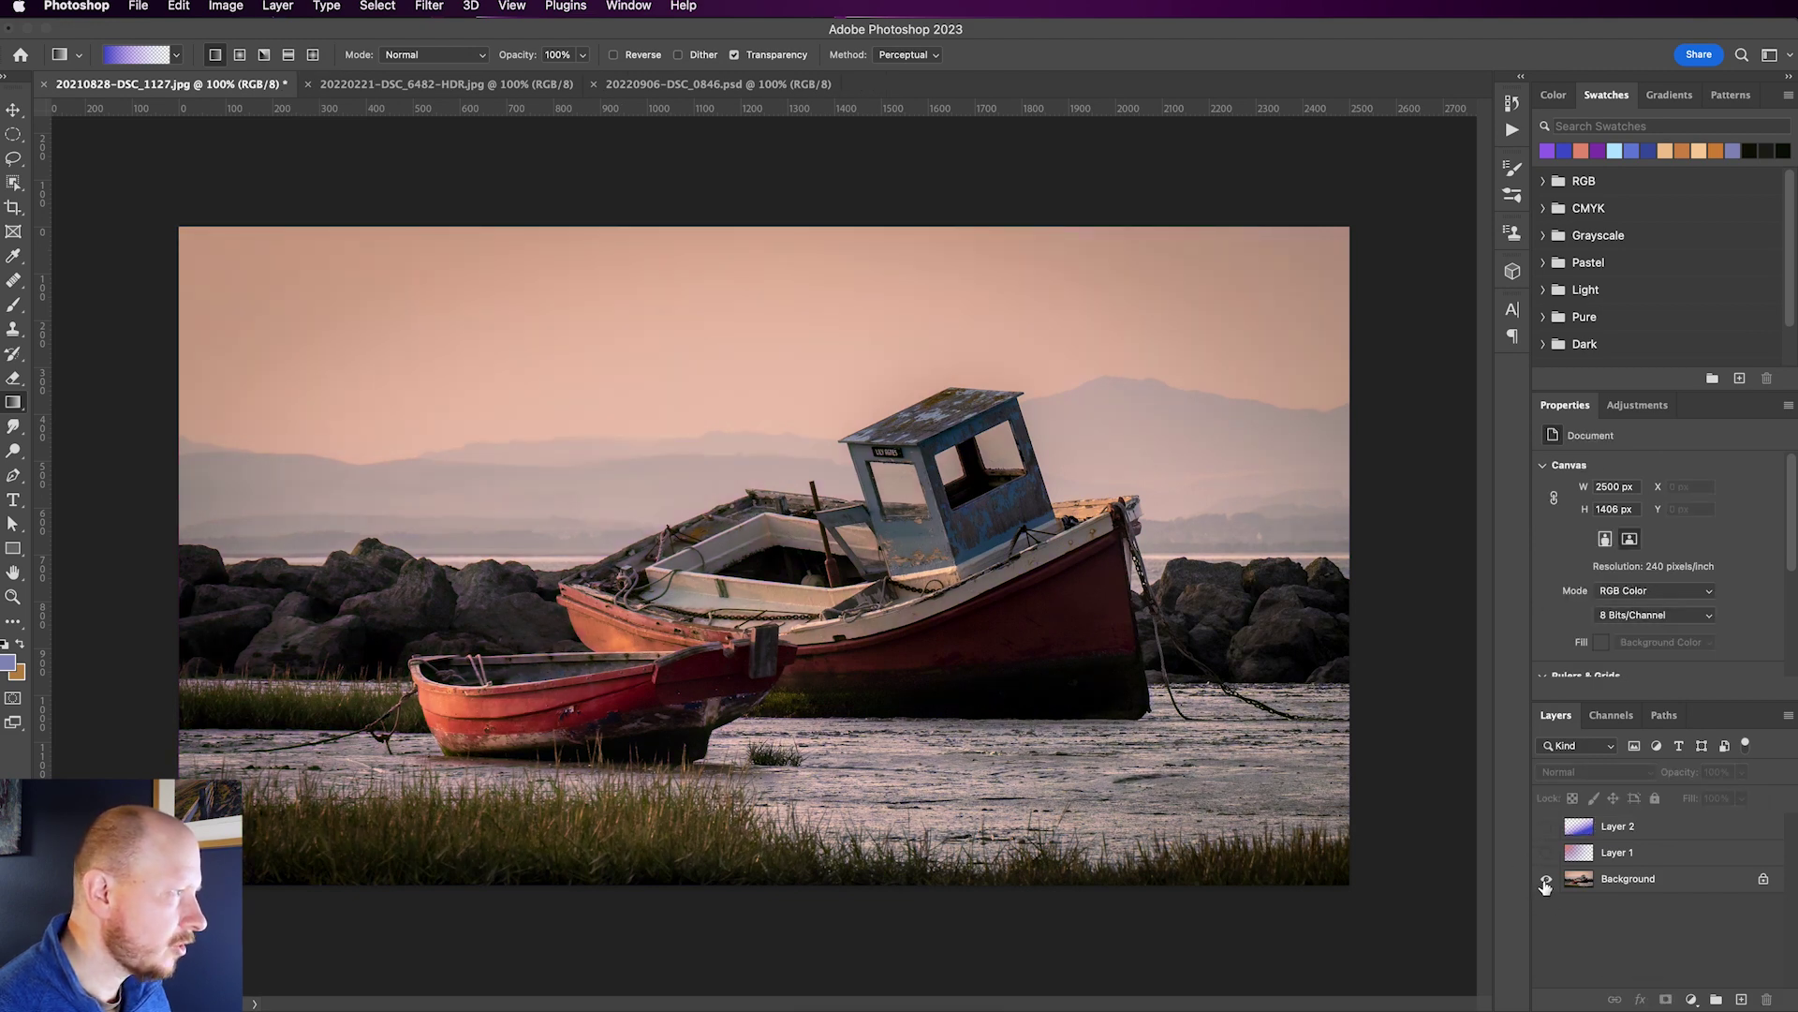
alt+click(1546, 880)
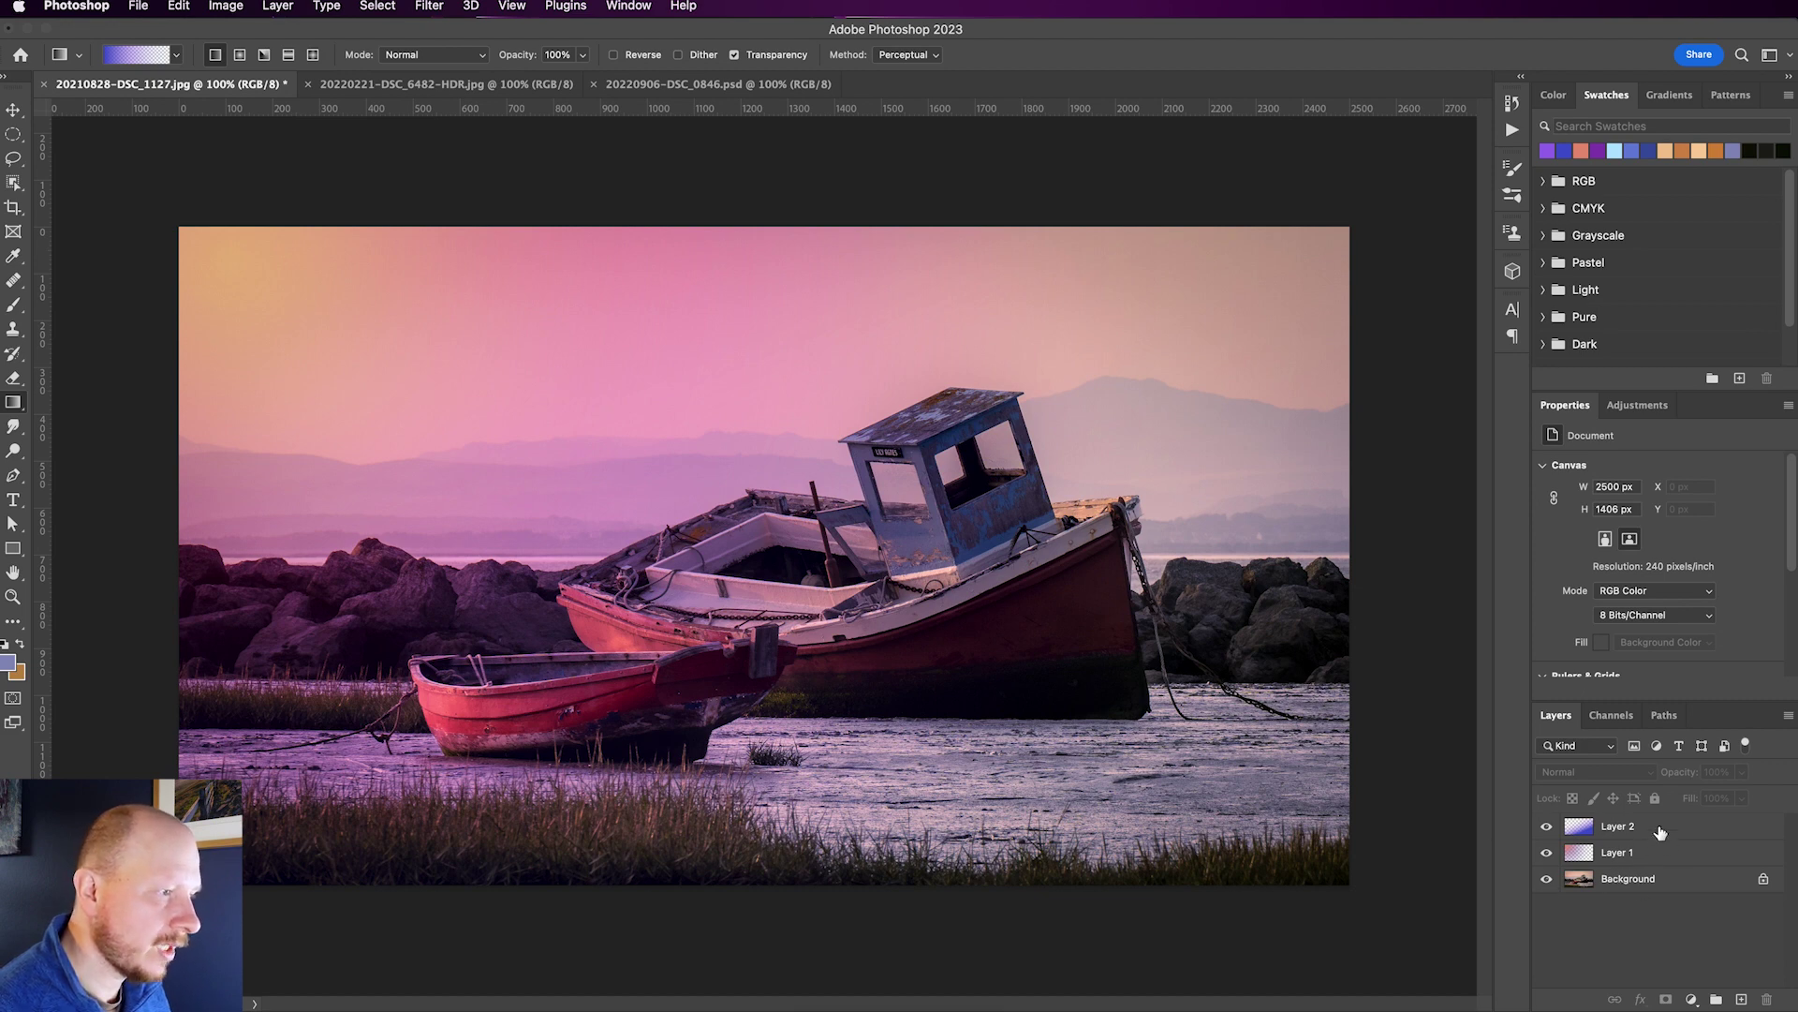
click(1659, 830)
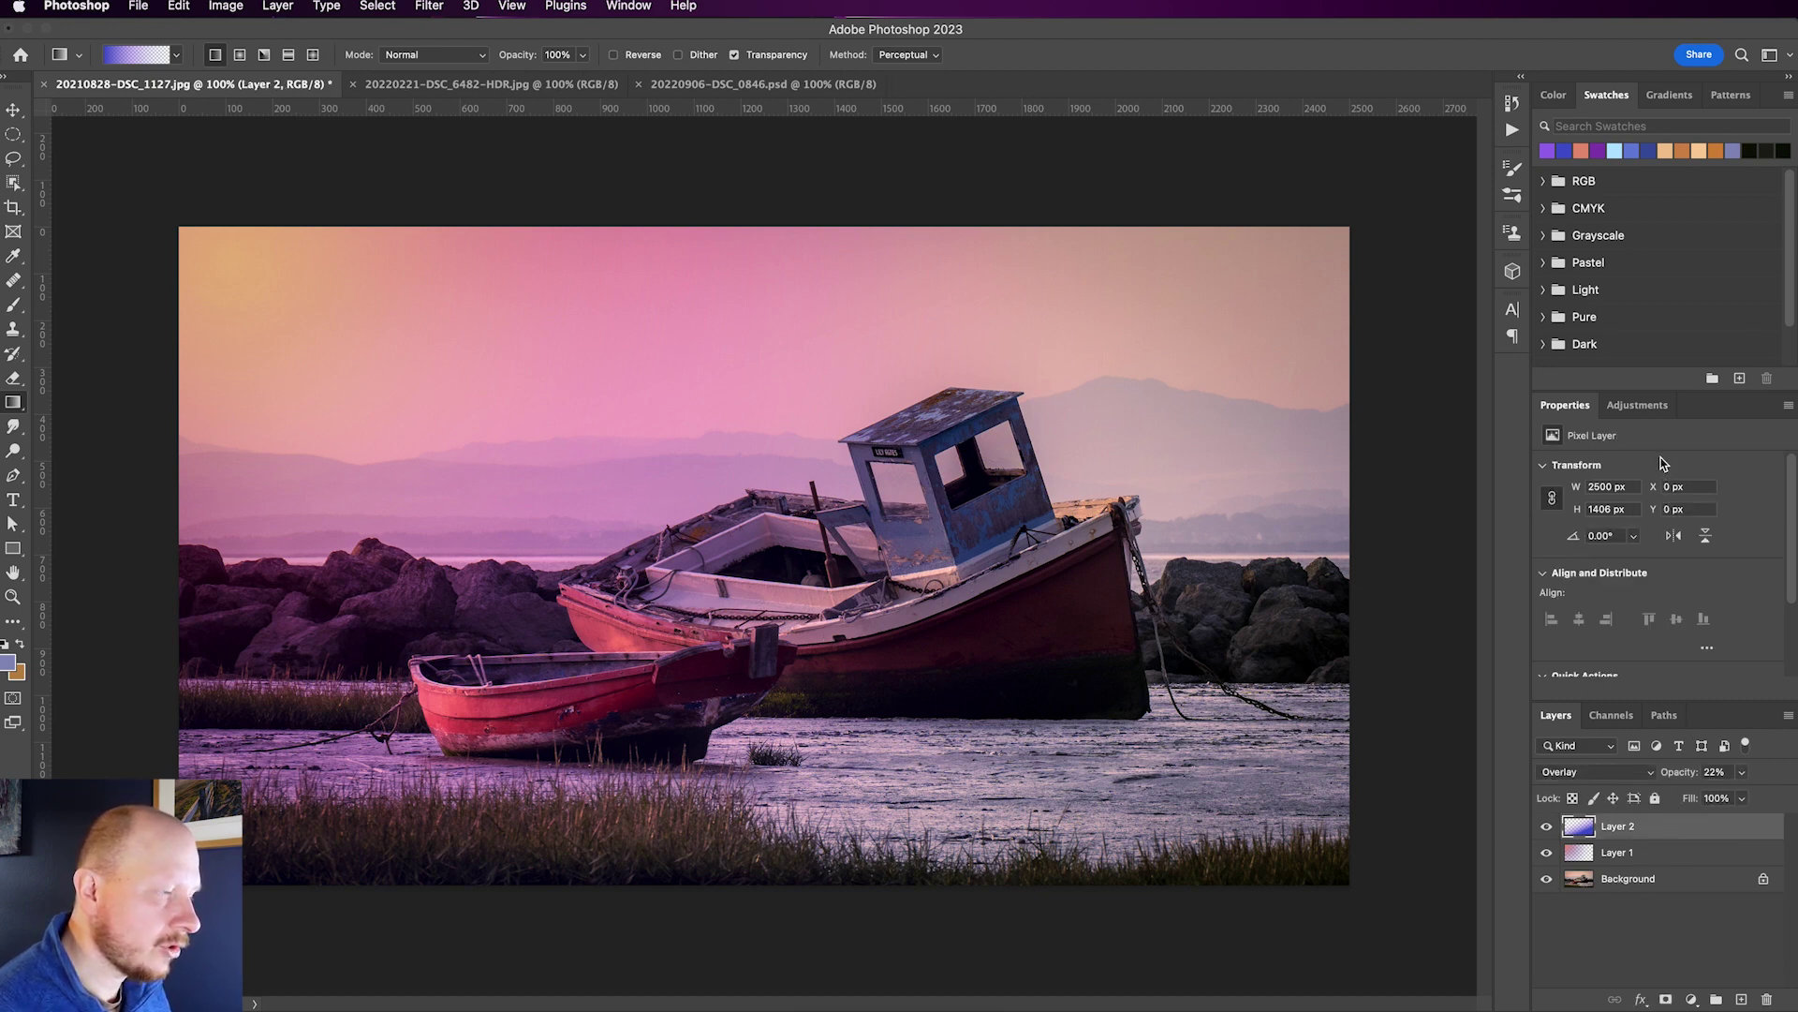
Add Hue/Saturation 1, clip it to Layer 2 with Create Clipping Mask, and test the Hue slider
click(1634, 410)
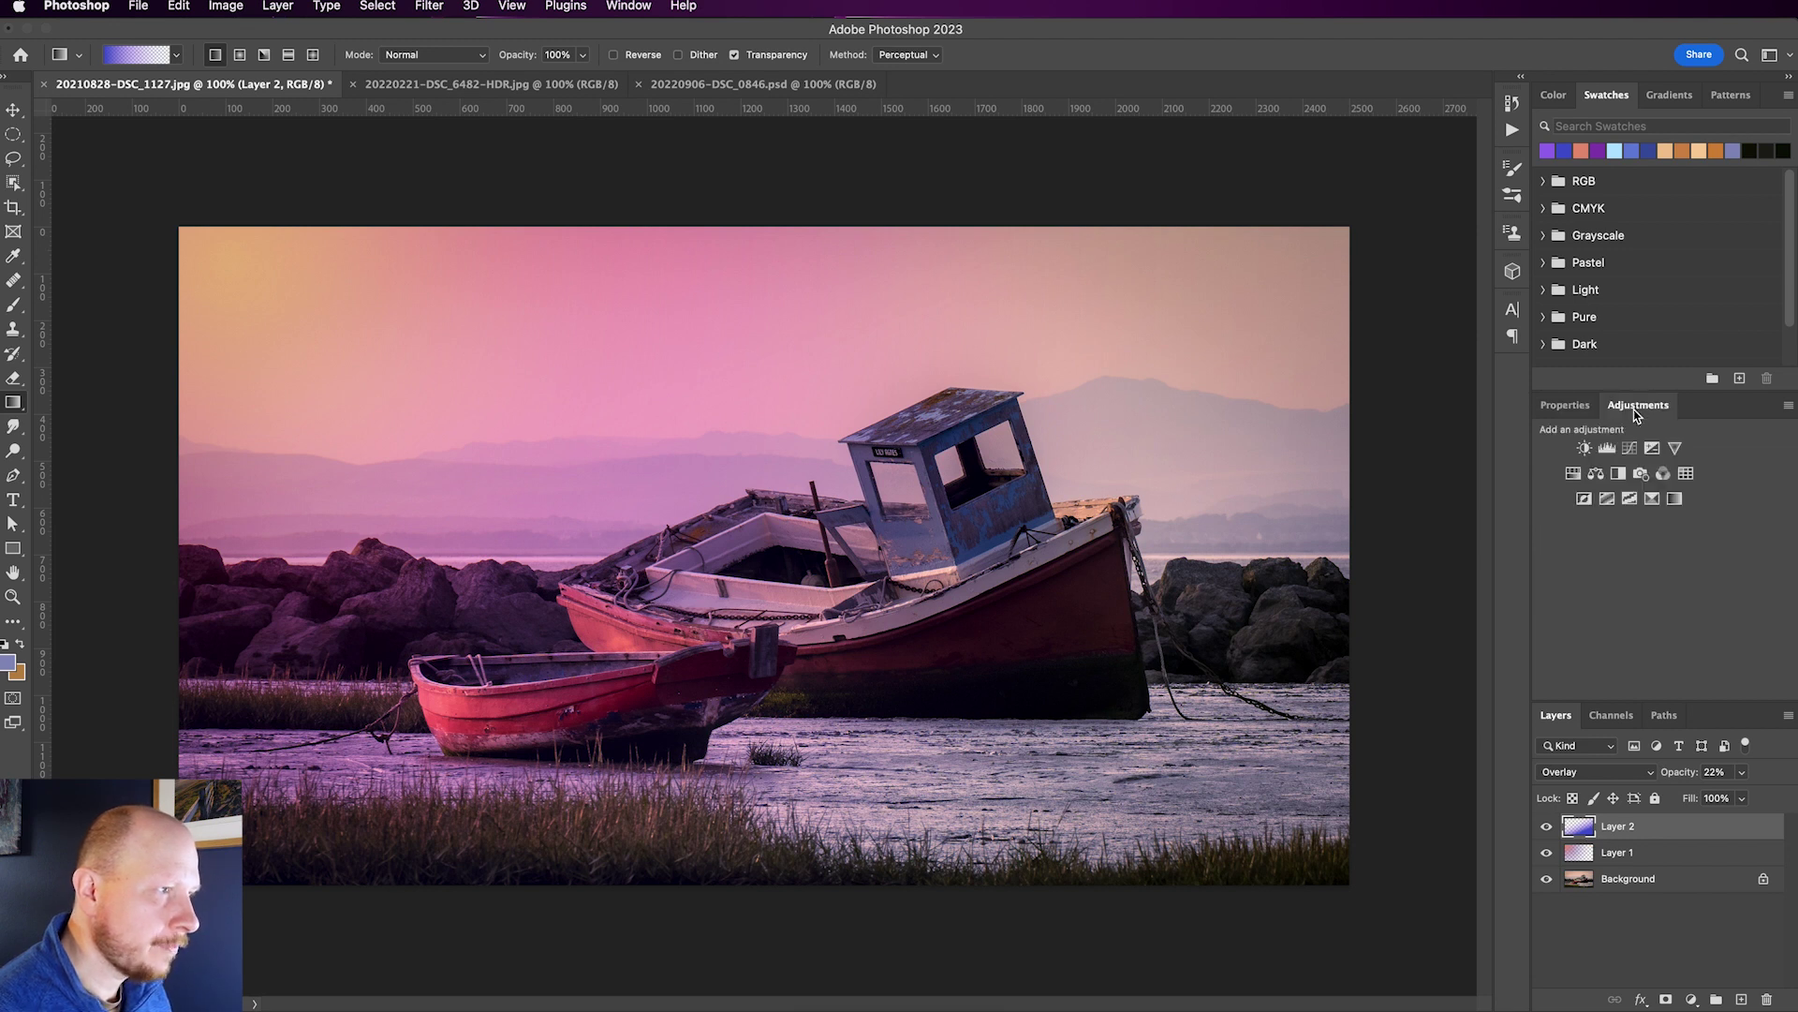
click(1573, 474)
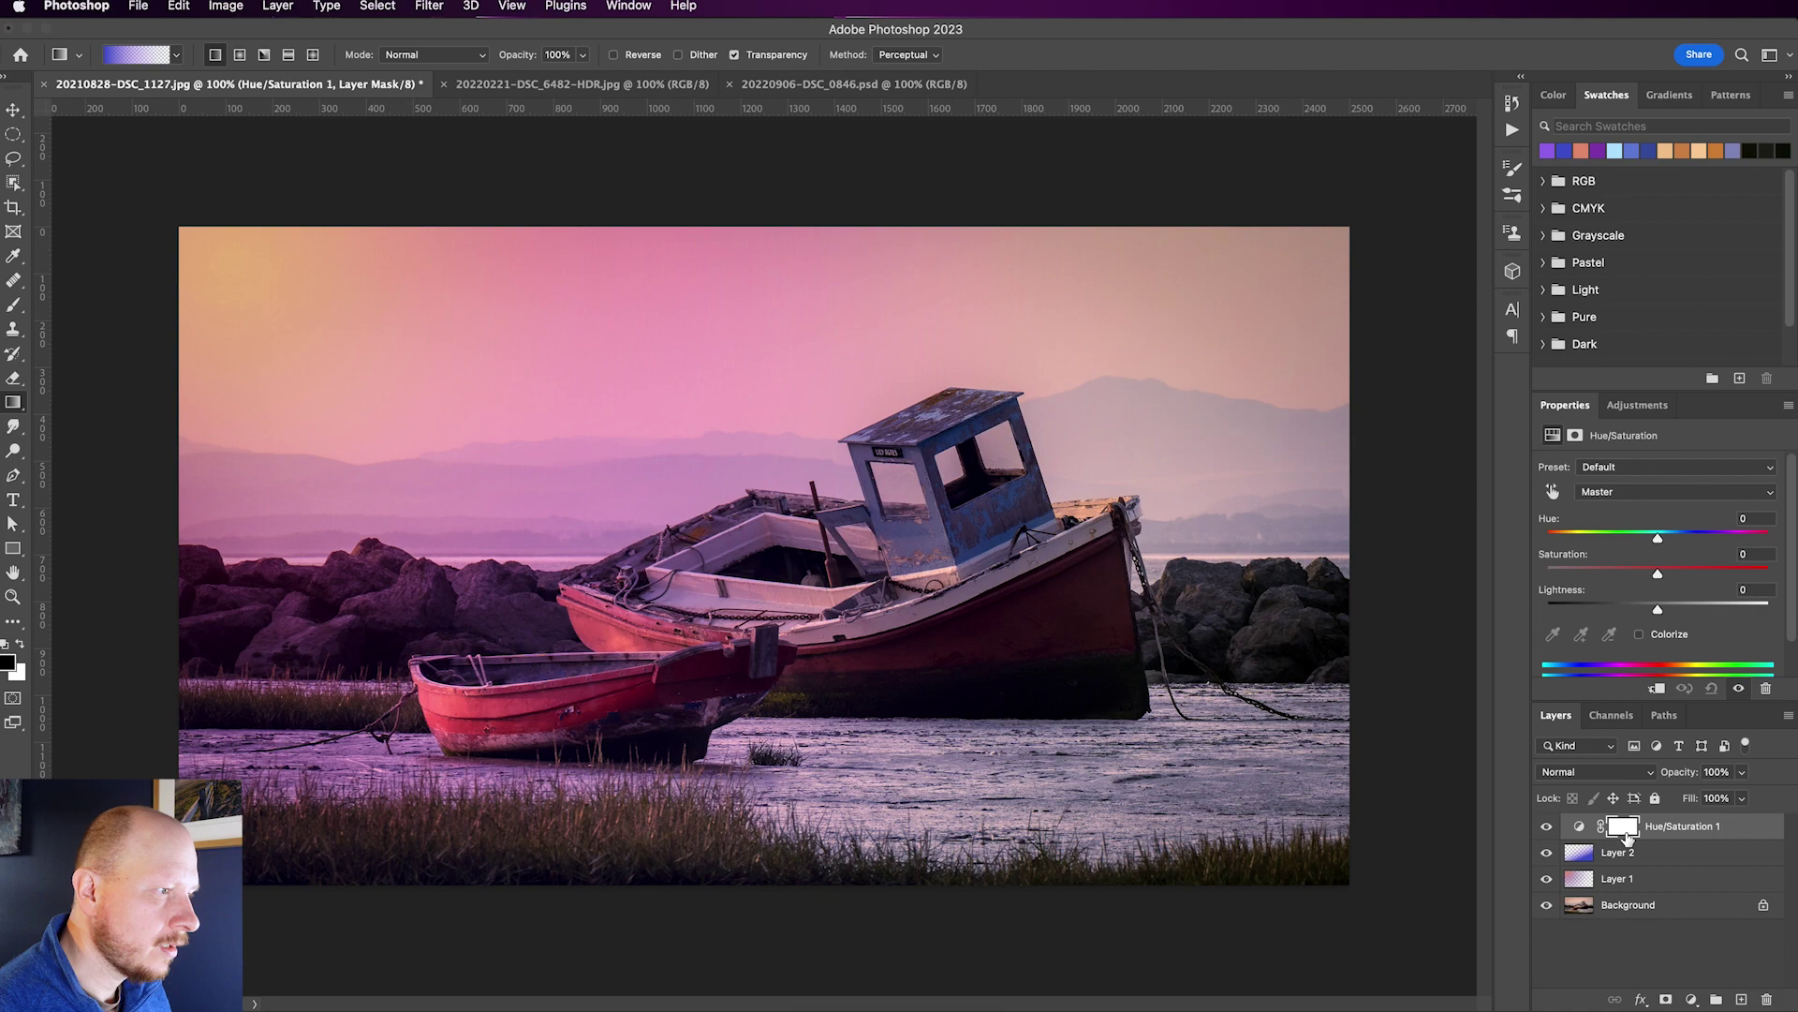
mouse_move(1659, 542)
mouse_down()
mouse_move(1610, 536)
mouse_move(1742, 538)
mouse_move(1573, 550)
mouse_move(1681, 541)
mouse_move(1660, 545)
mouse_up()
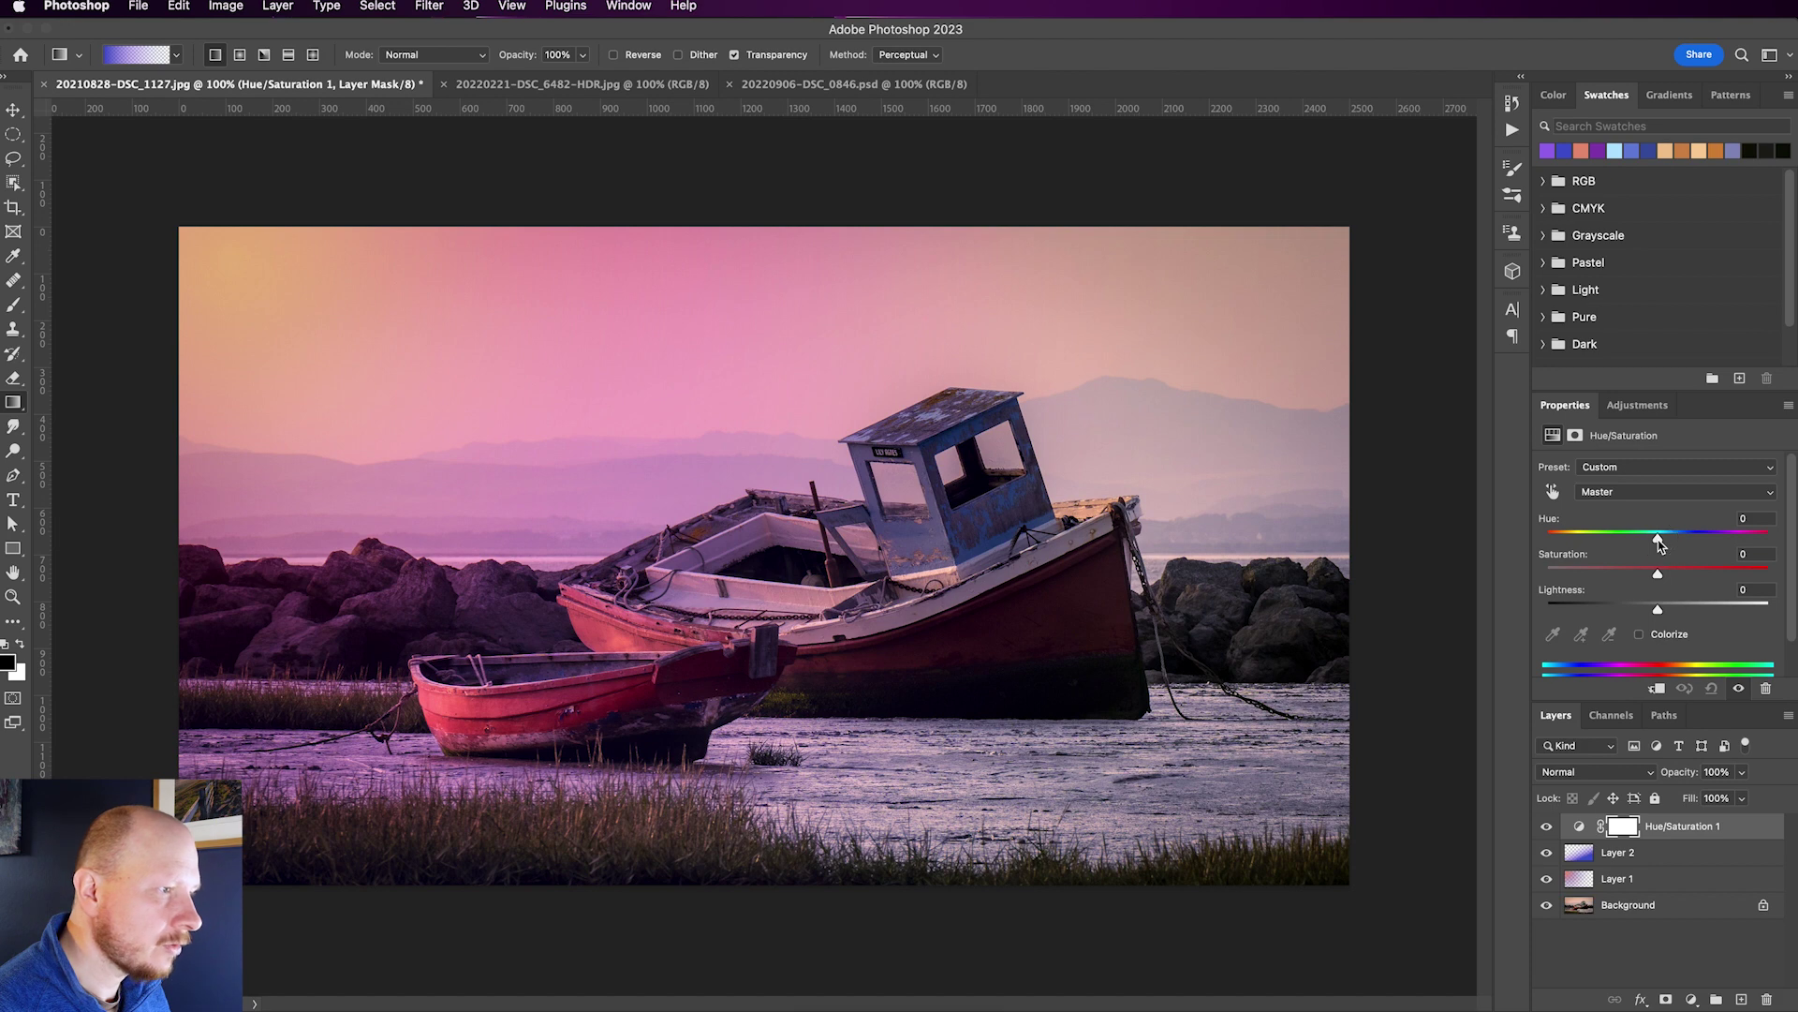
right_click(1737, 834)
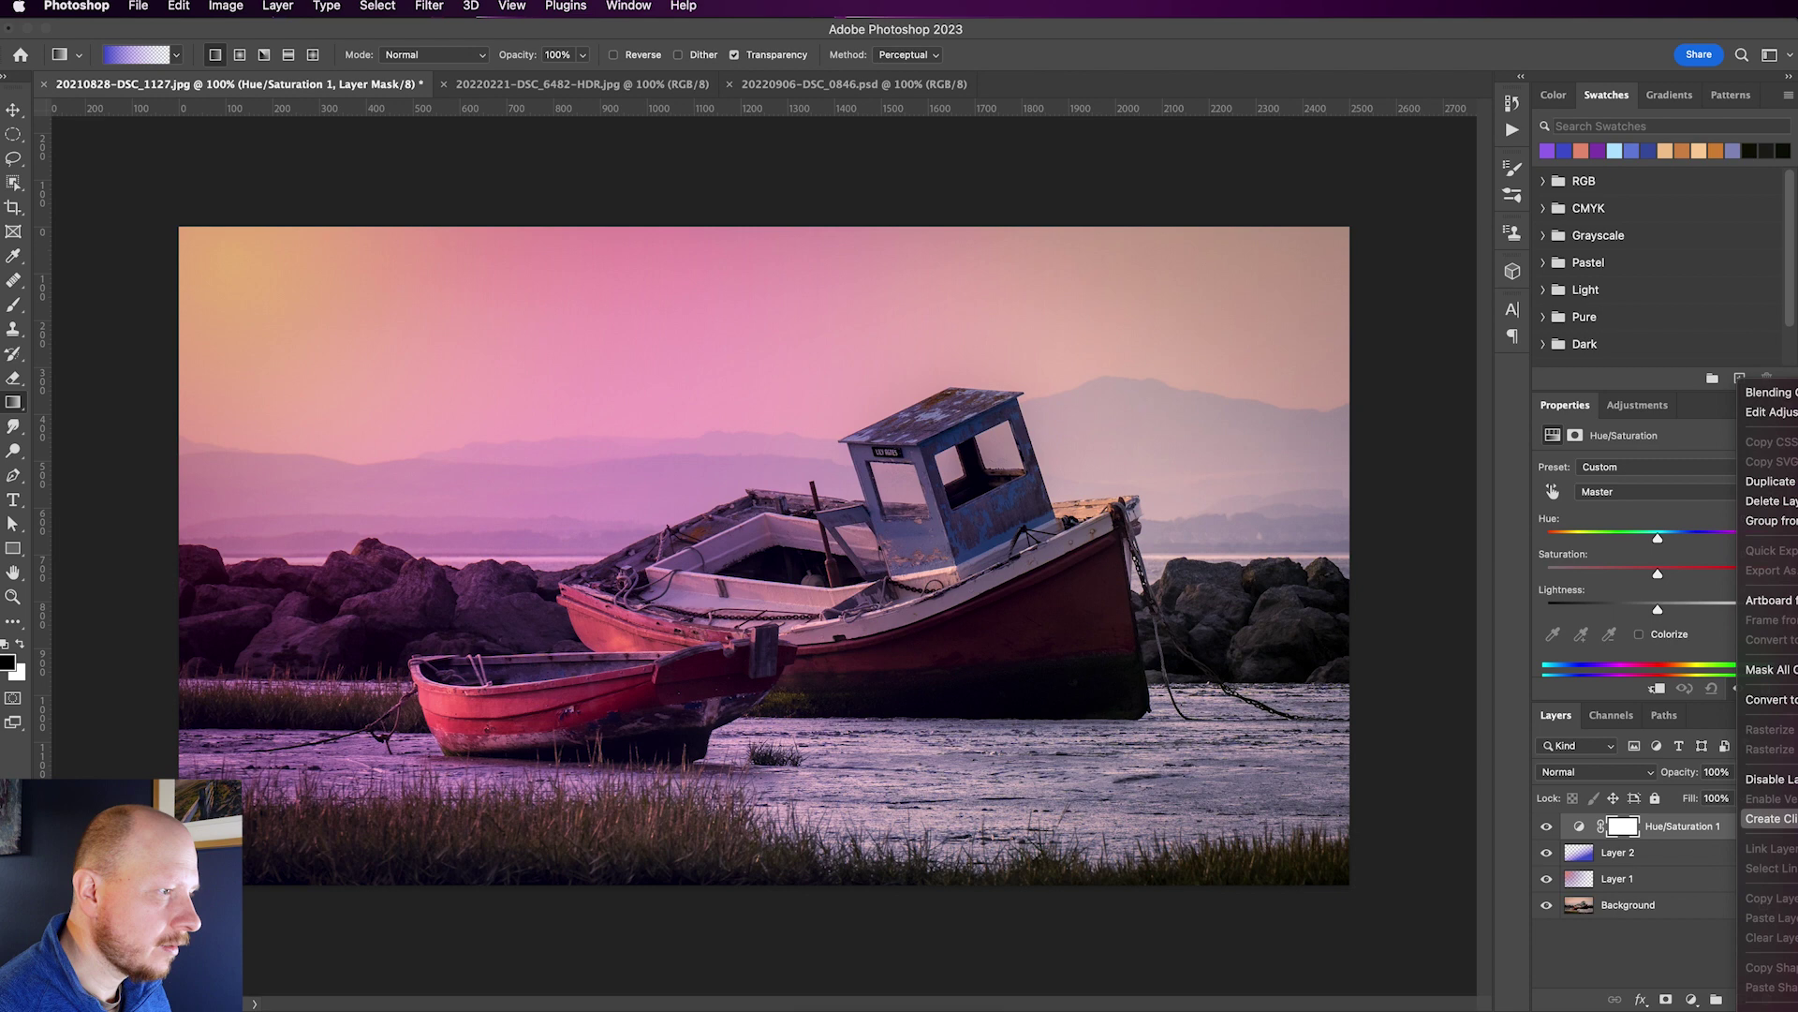
click(1770, 818)
mouse_move(1660, 543)
mouse_down()
mouse_move(1586, 535)
mouse_move(1754, 548)
mouse_move(1571, 543)
mouse_move(1719, 545)
mouse_move(1576, 559)
mouse_move(1724, 545)
mouse_move(1611, 555)
mouse_move(1671, 547)
mouse_move(1659, 556)
mouse_up()
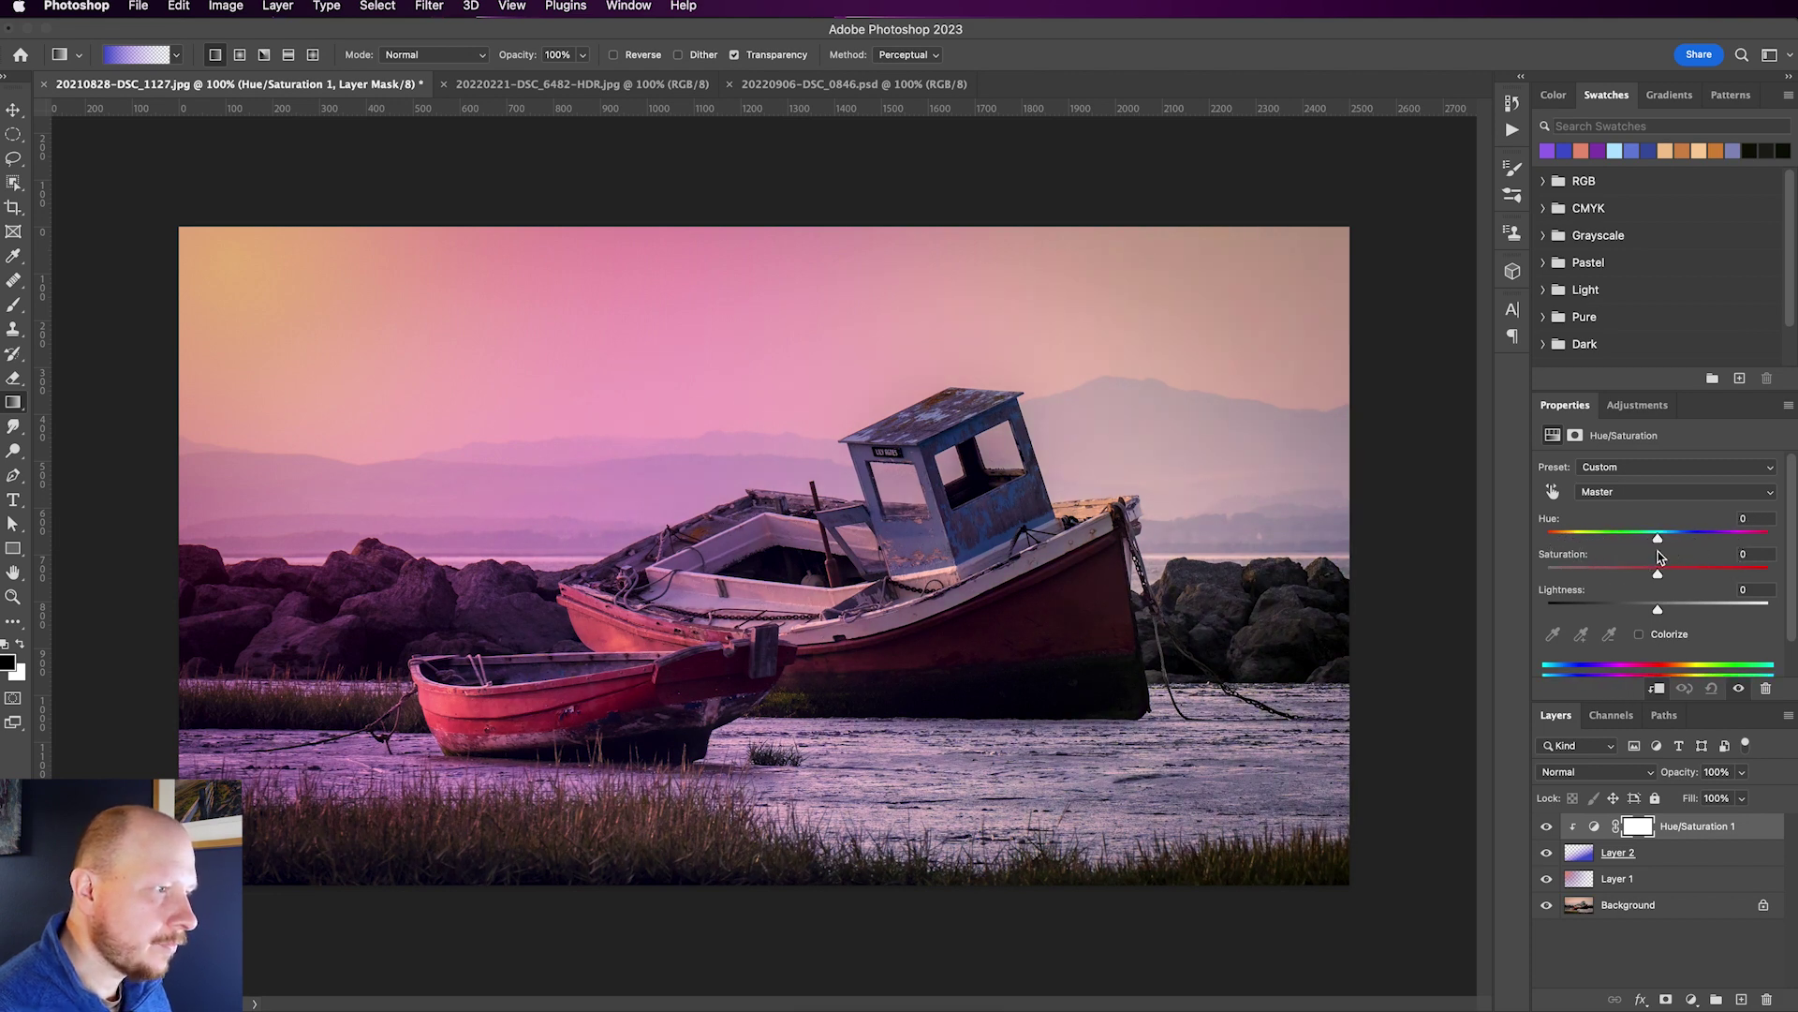
Move Hue/Saturation 1 below Layer 2, clip it to Layer 1, and set Saturation +3, Lightness -8
drag(1769, 829, 1724, 863)
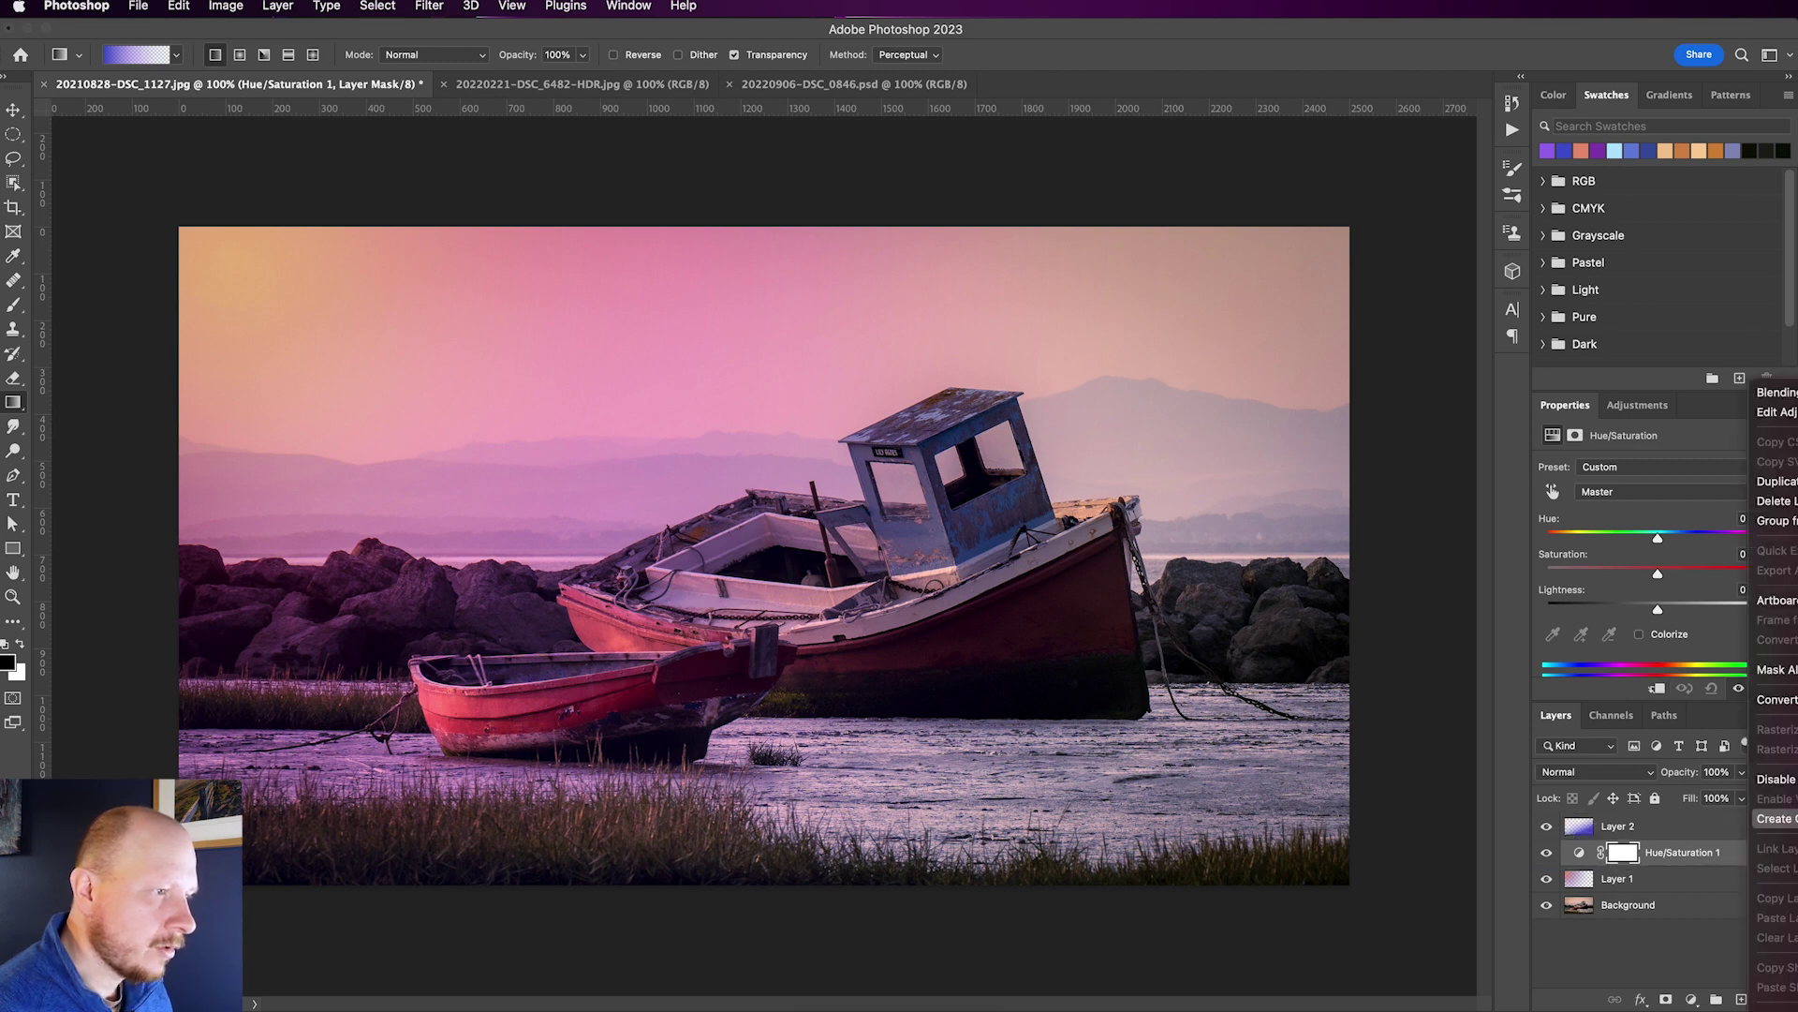
key(super+alt+g)
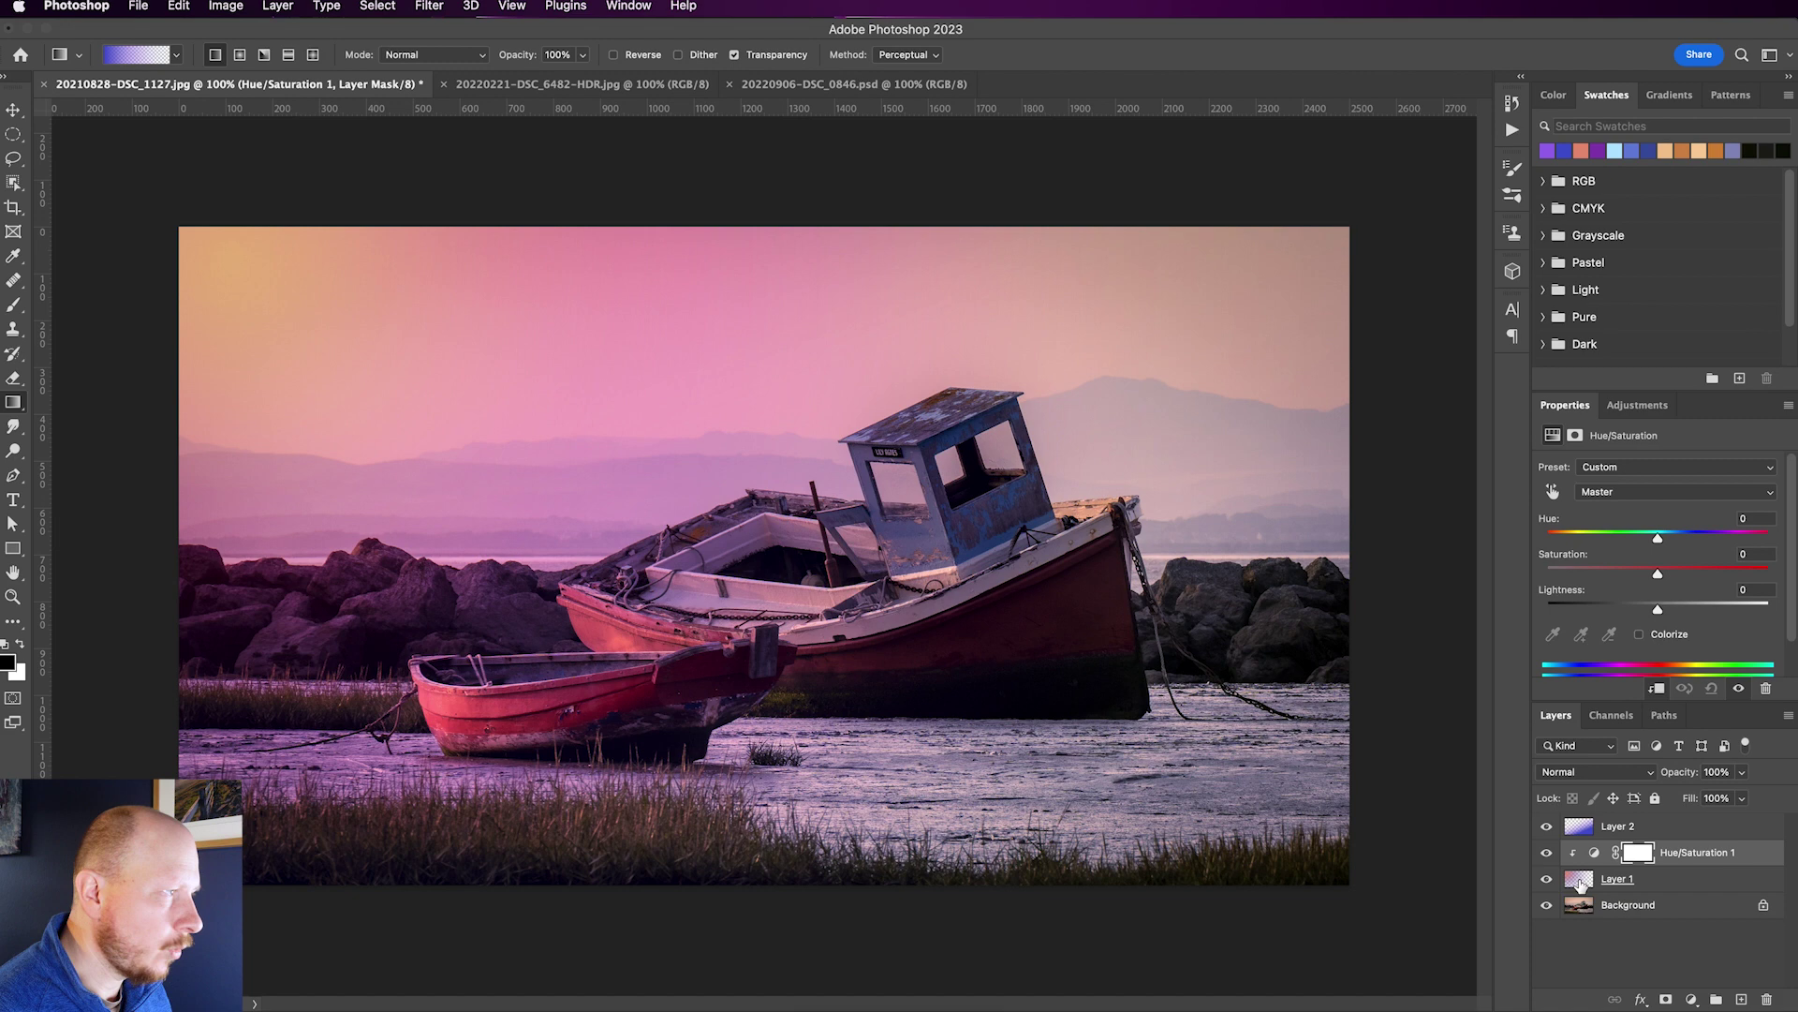
mouse_move(1659, 544)
mouse_down()
mouse_move(1642, 546)
mouse_move(1728, 548)
mouse_move(1609, 562)
mouse_move(1667, 562)
mouse_move(1676, 611)
mouse_move(1646, 613)
mouse_move(1656, 572)
mouse_move(1718, 574)
mouse_move(1659, 581)
mouse_move(1647, 609)
mouse_move(1660, 548)
mouse_up()
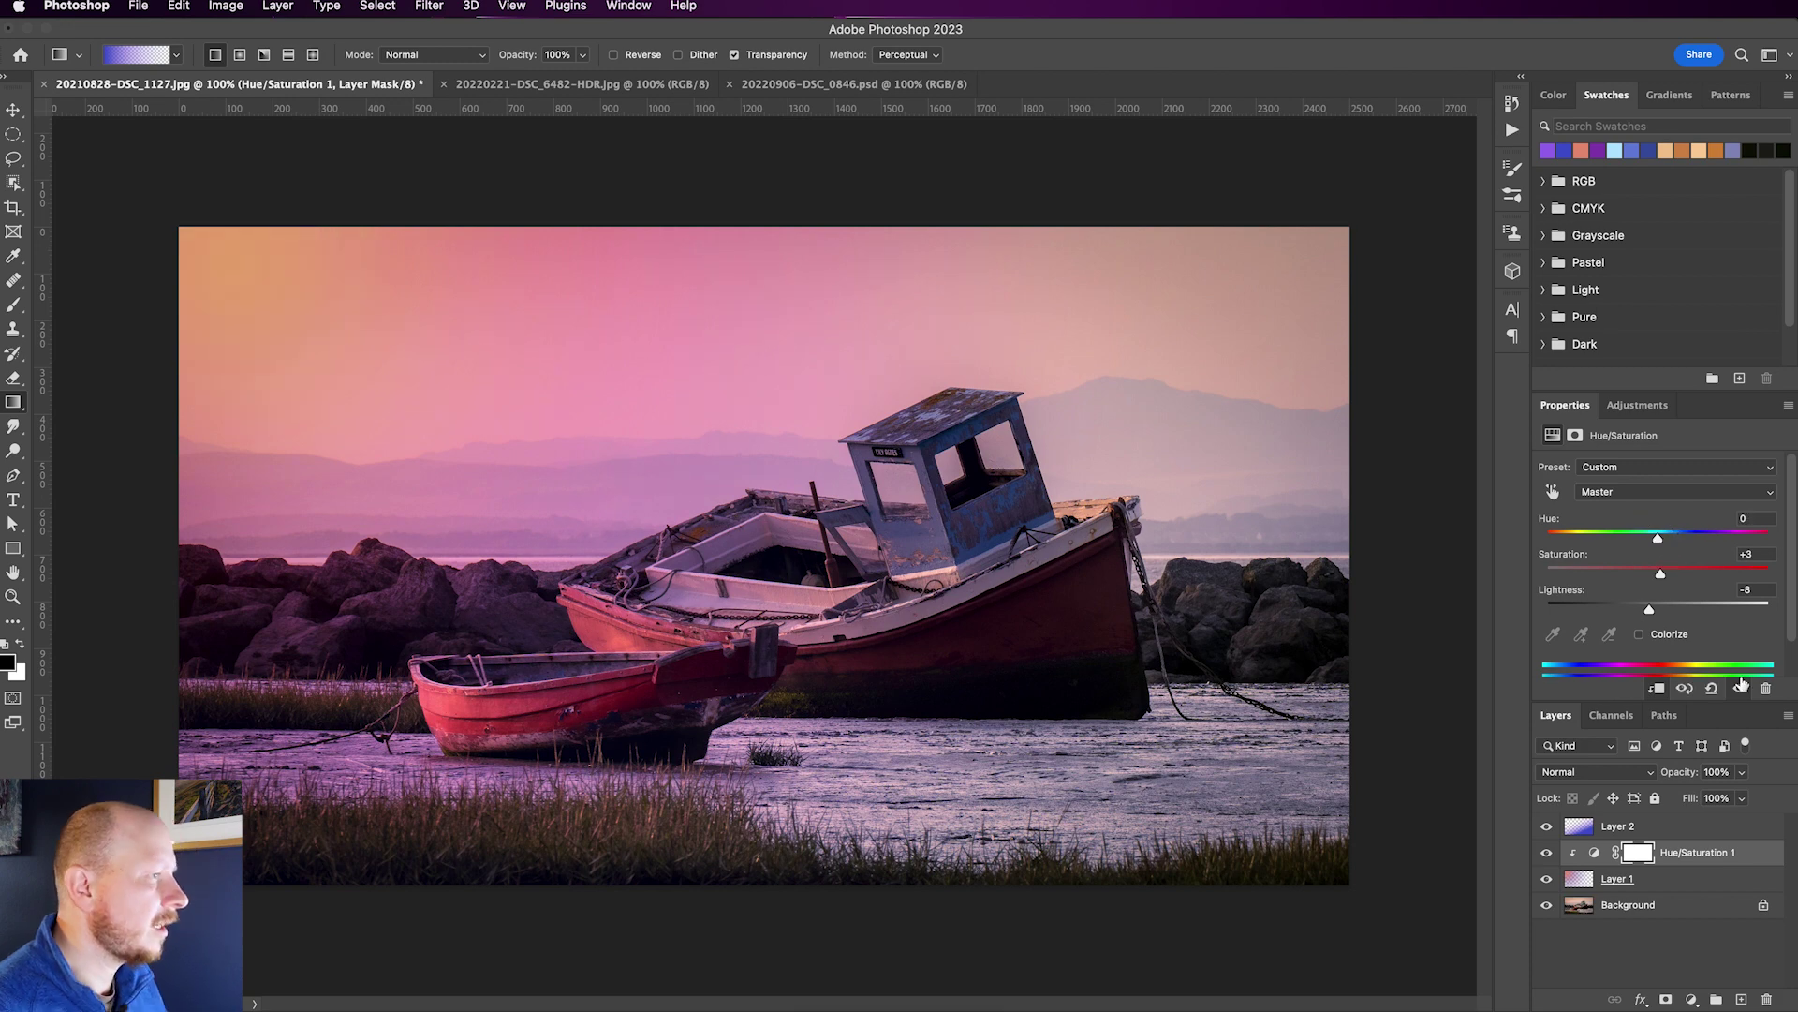
alt+click(1546, 906)
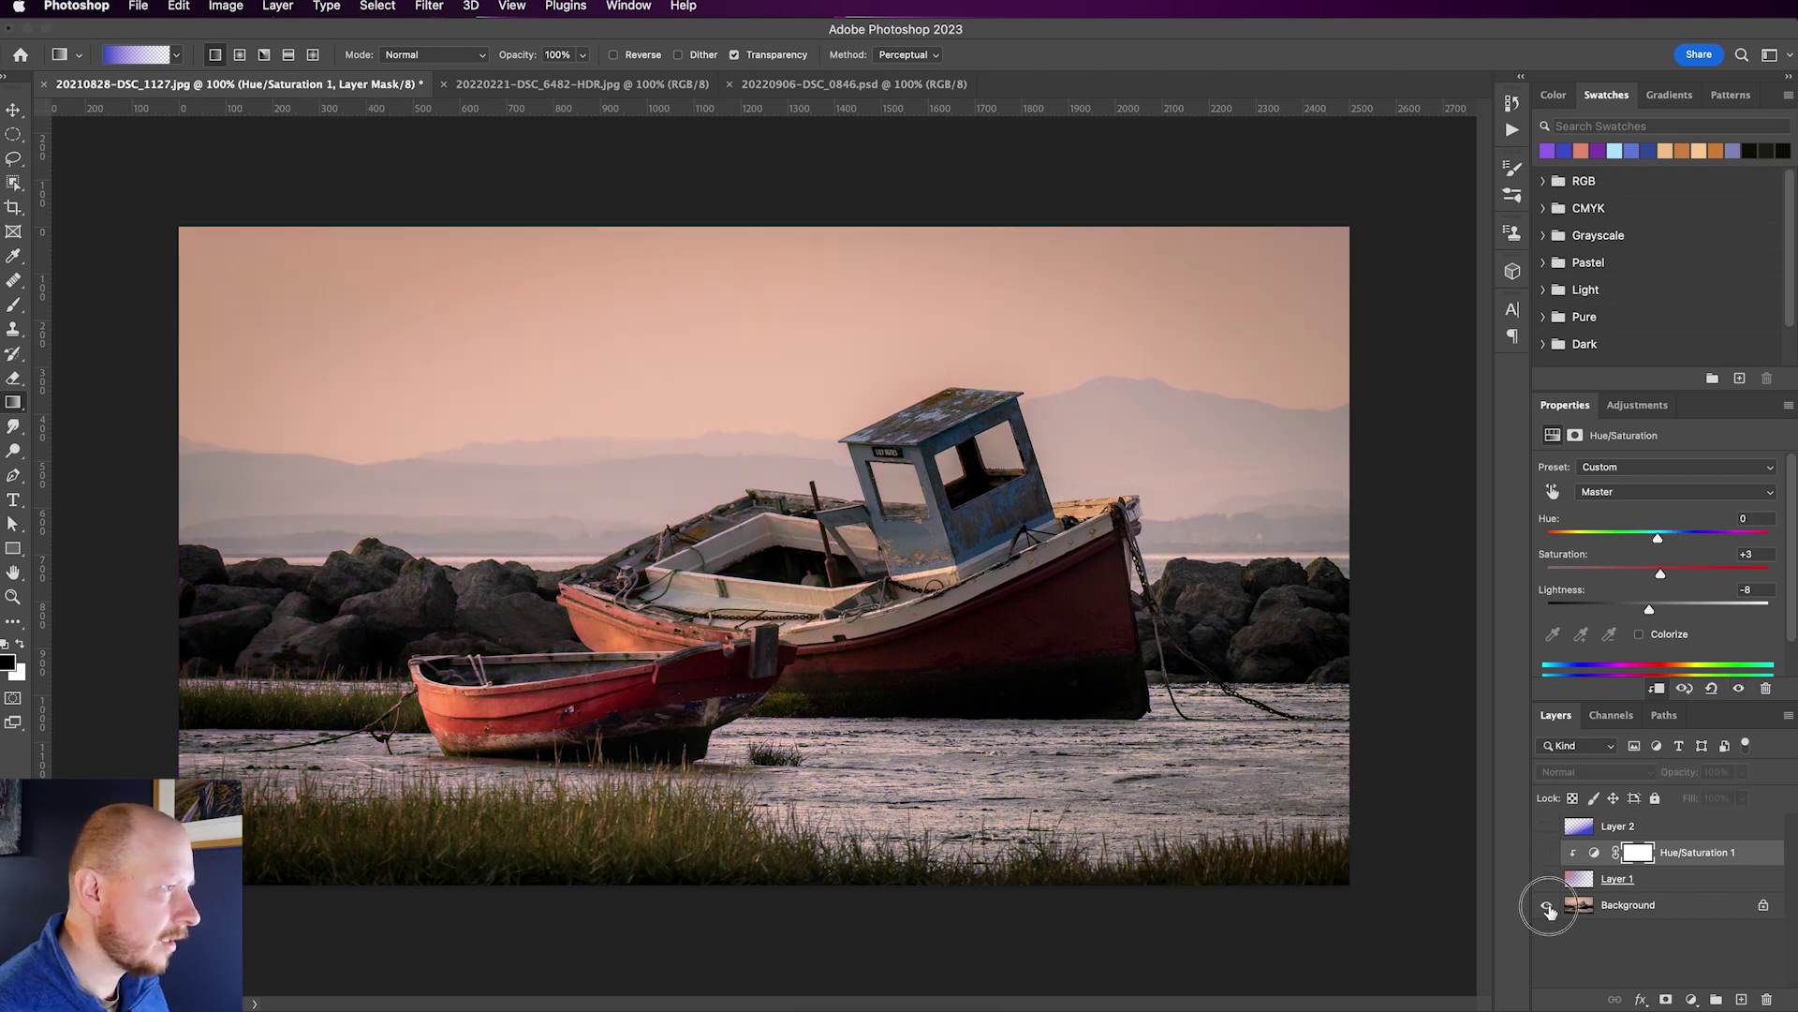
alt+click(1548, 906)
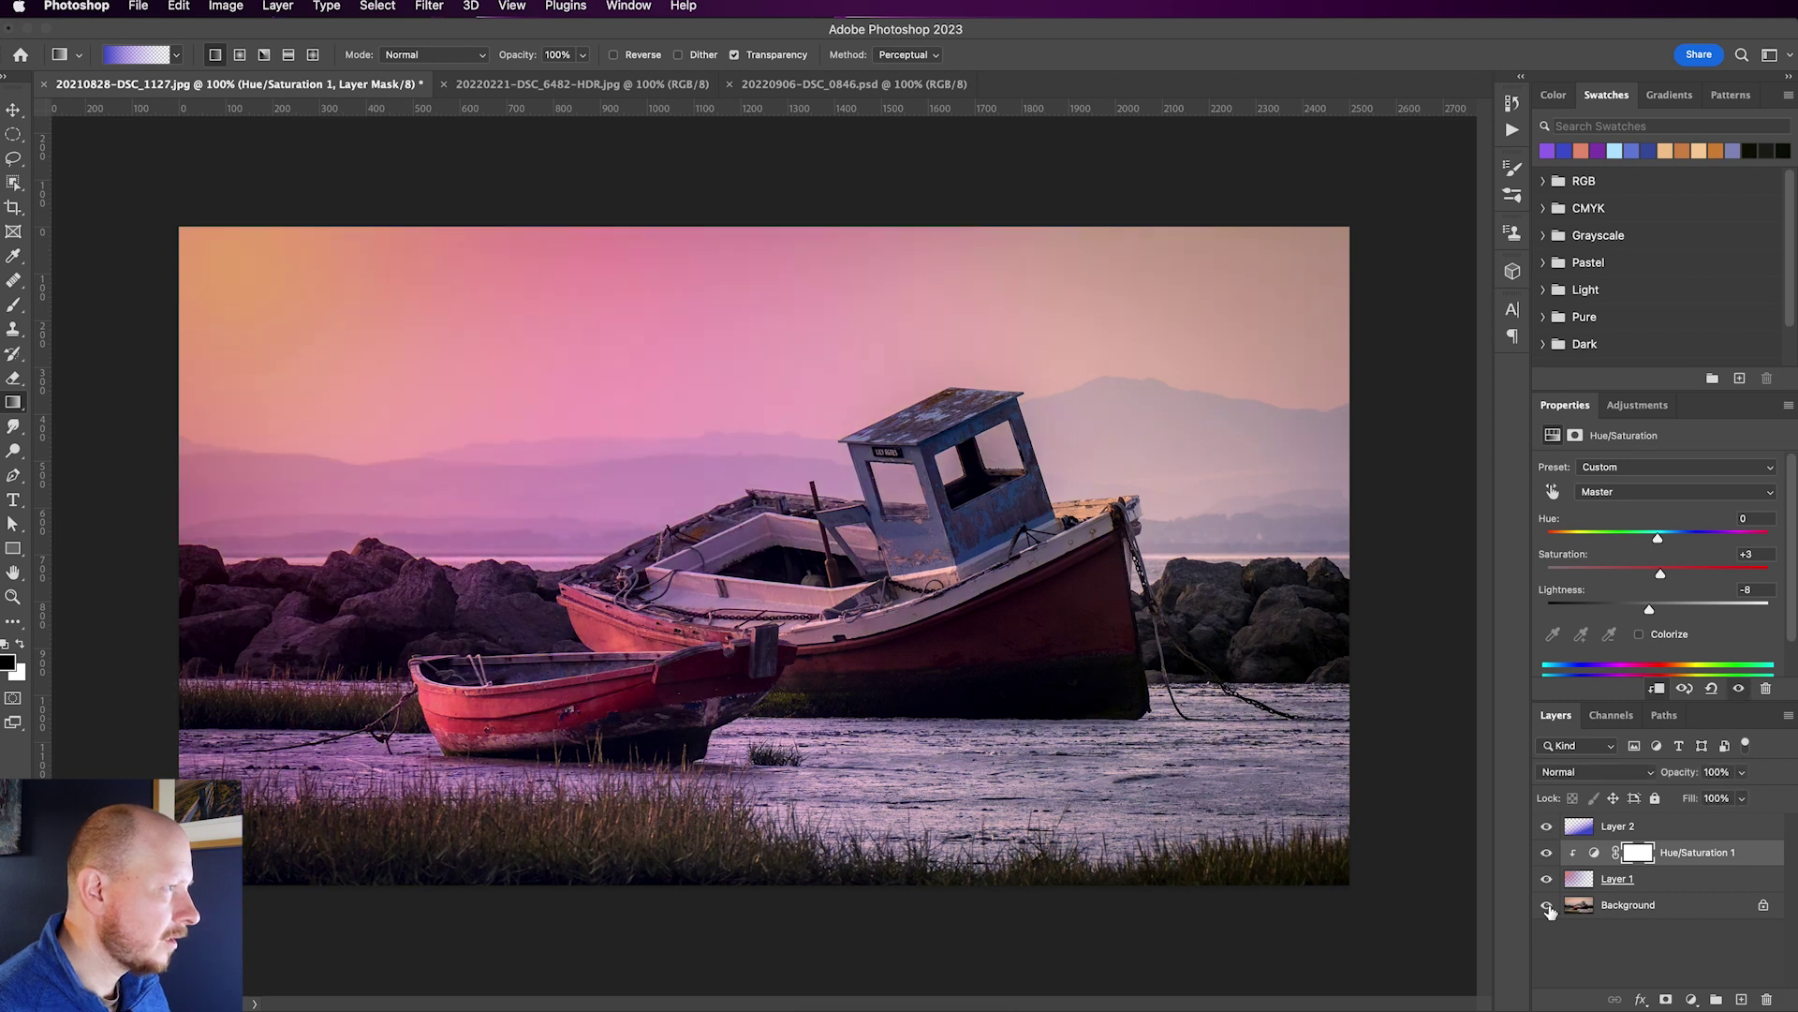